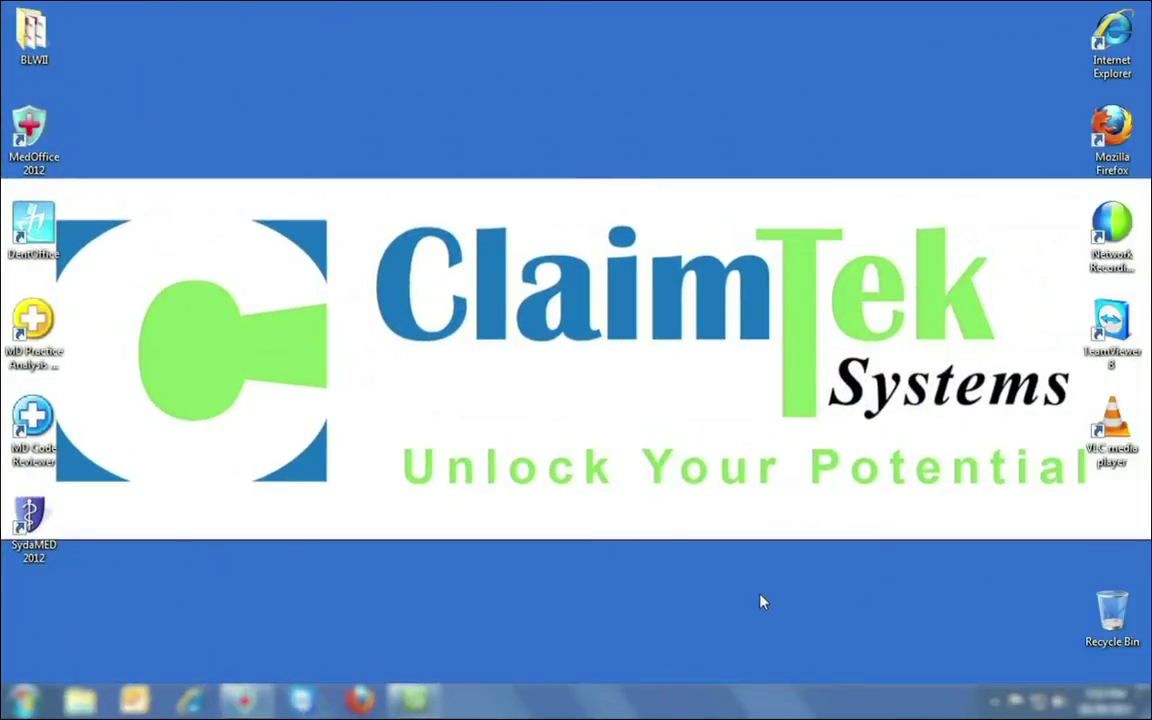
# Launch MedOffice and fill the login with SamplePractice, the admin user and the account password.
pyautogui.click(245, 700)
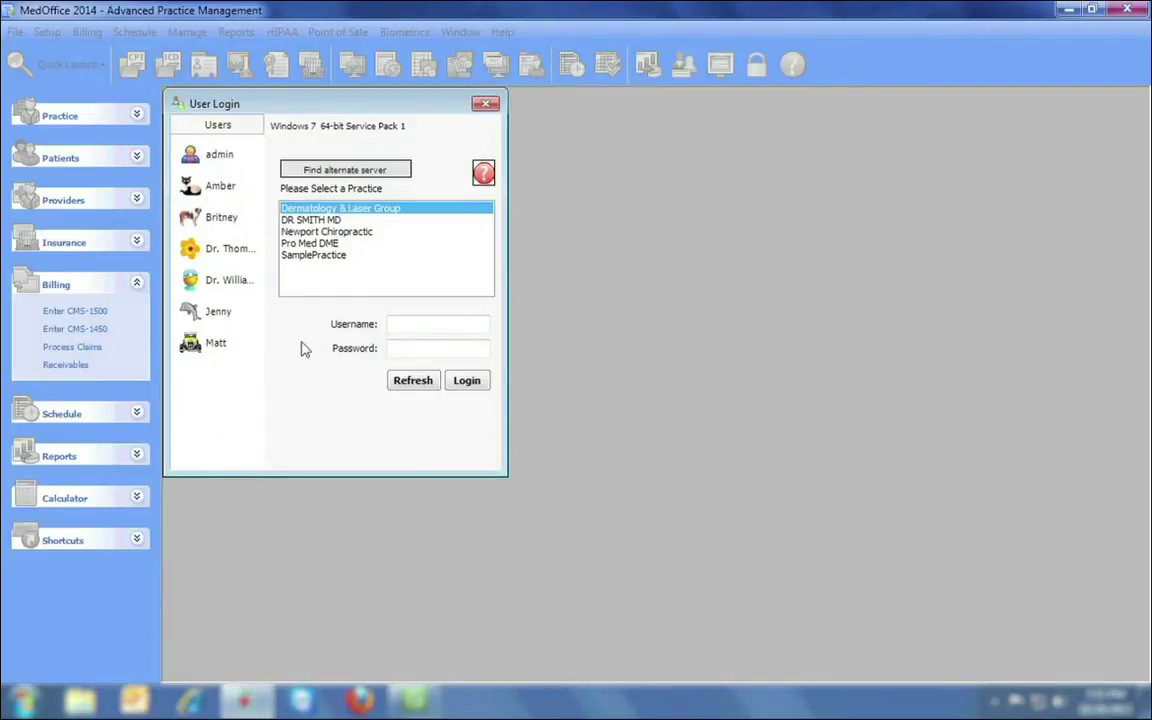
pyautogui.click(336, 258)
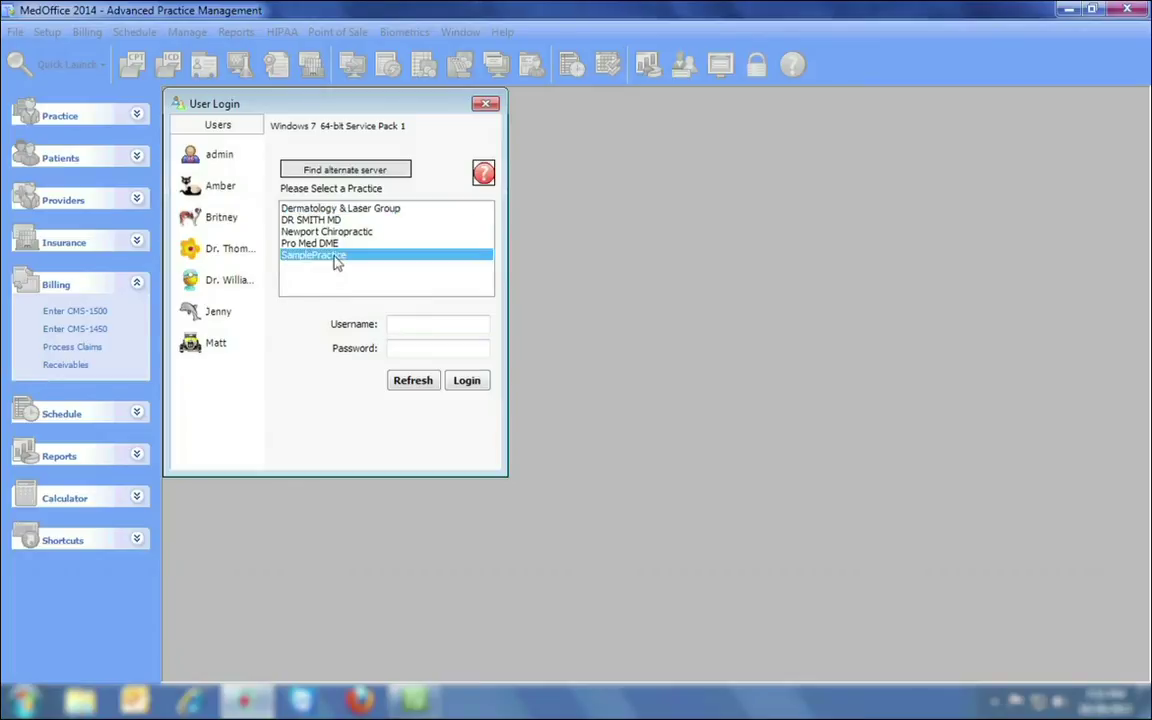
pyautogui.click(193, 156)
pyautogui.click(428, 348)
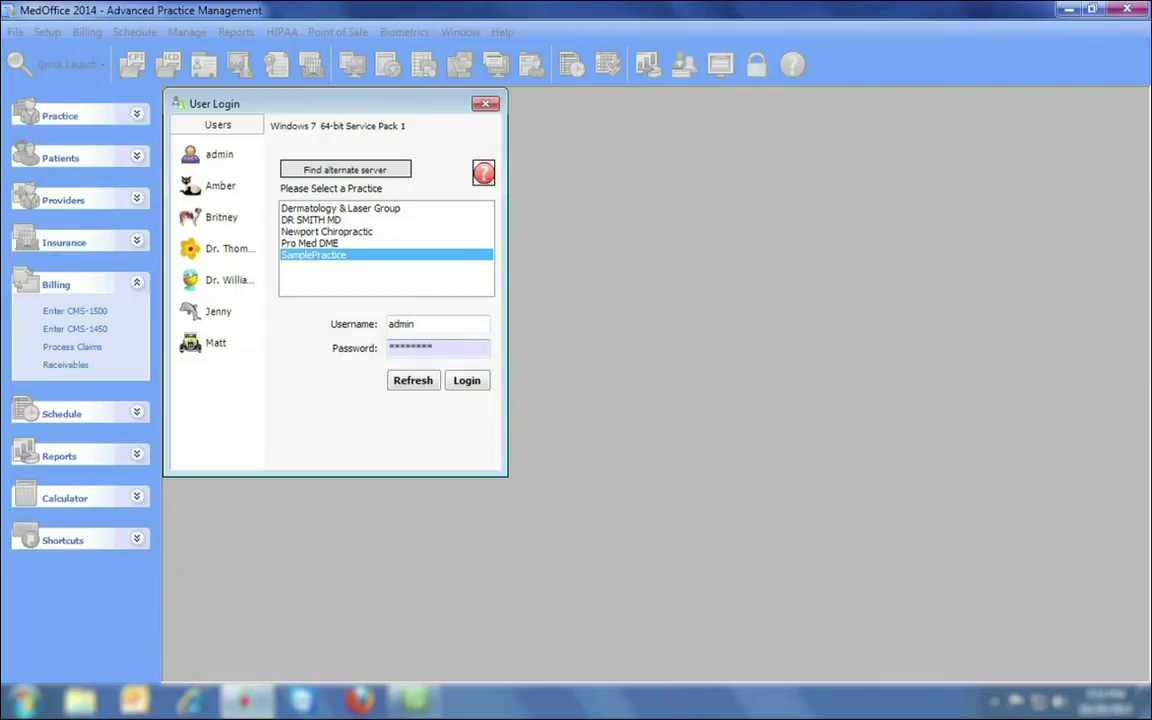
# Log in to SamplePractice and look through the File menu's practice options.
pyautogui.click(468, 381)
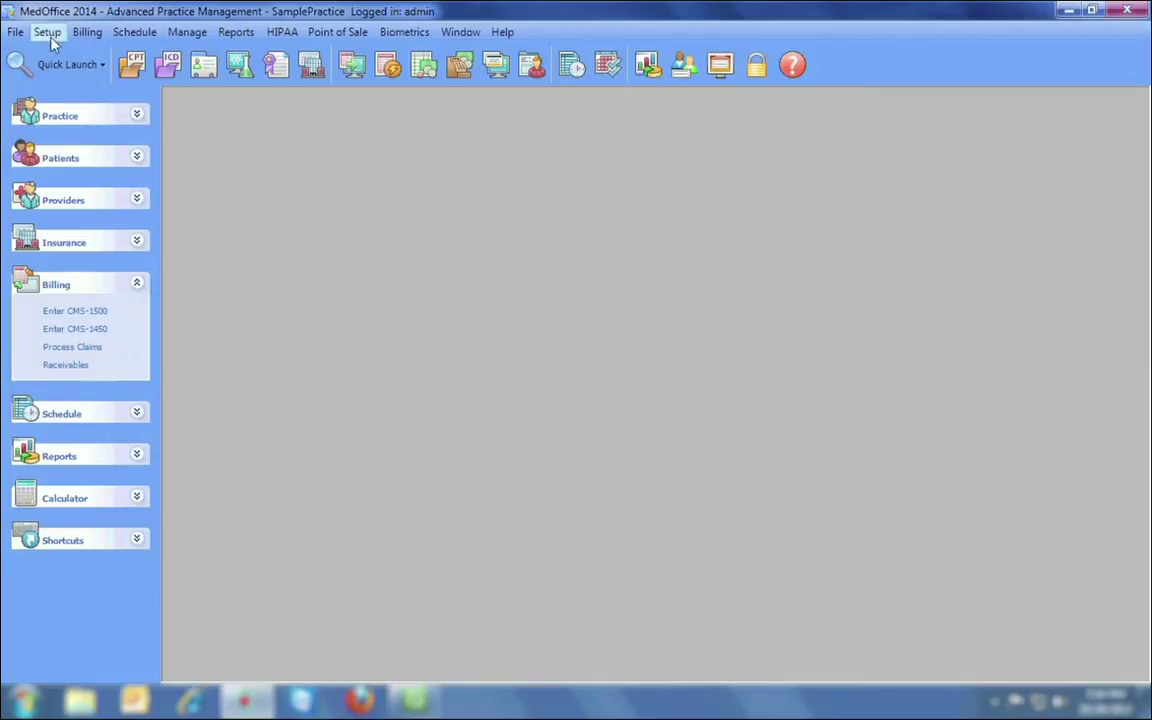
pyautogui.click(20, 33)
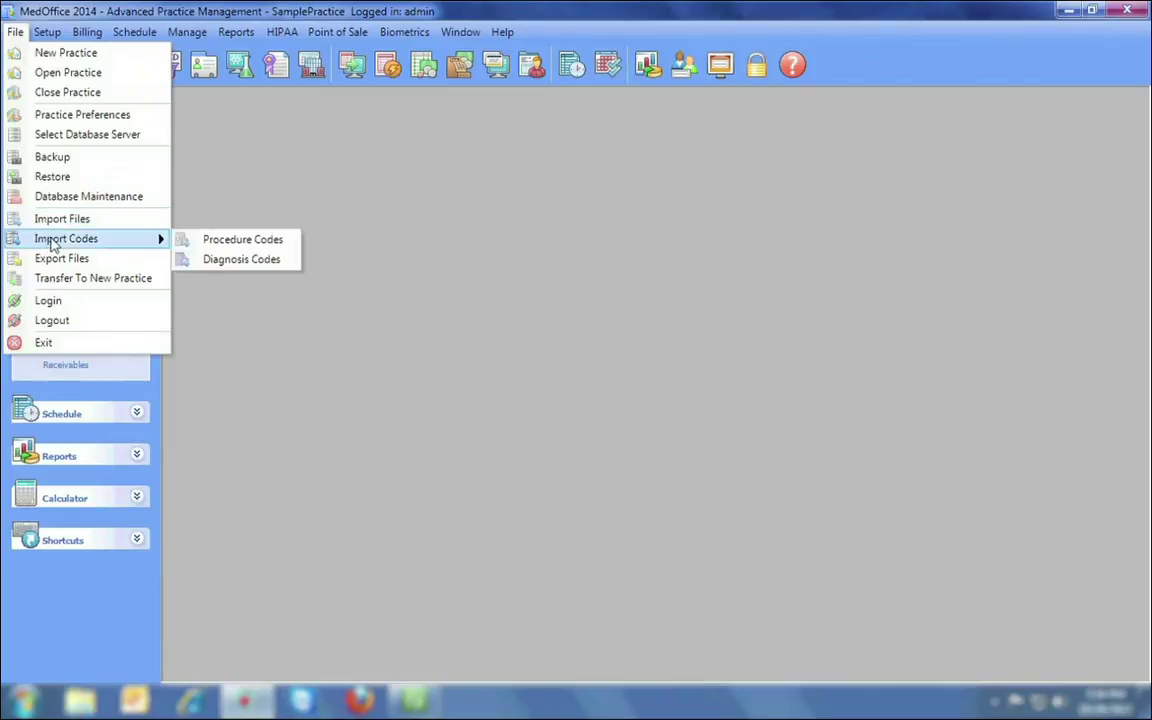
pyautogui.moveTo(50, 31)
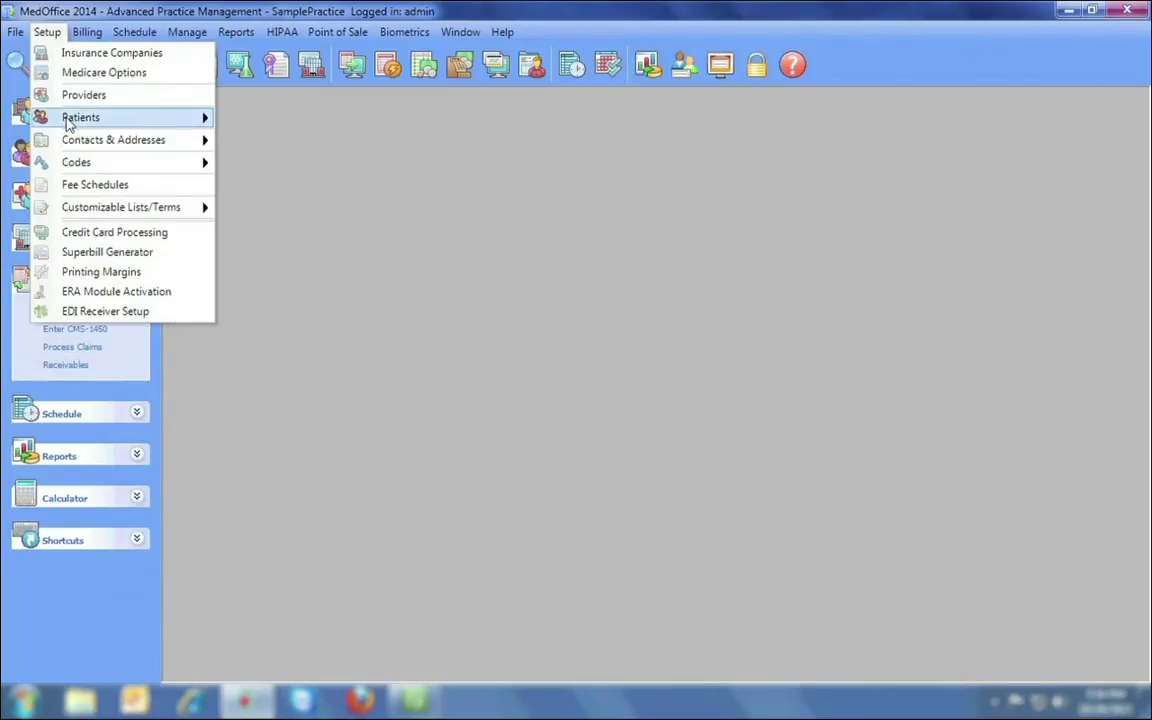
pyautogui.moveTo(67, 120)
pyautogui.moveTo(72, 142)
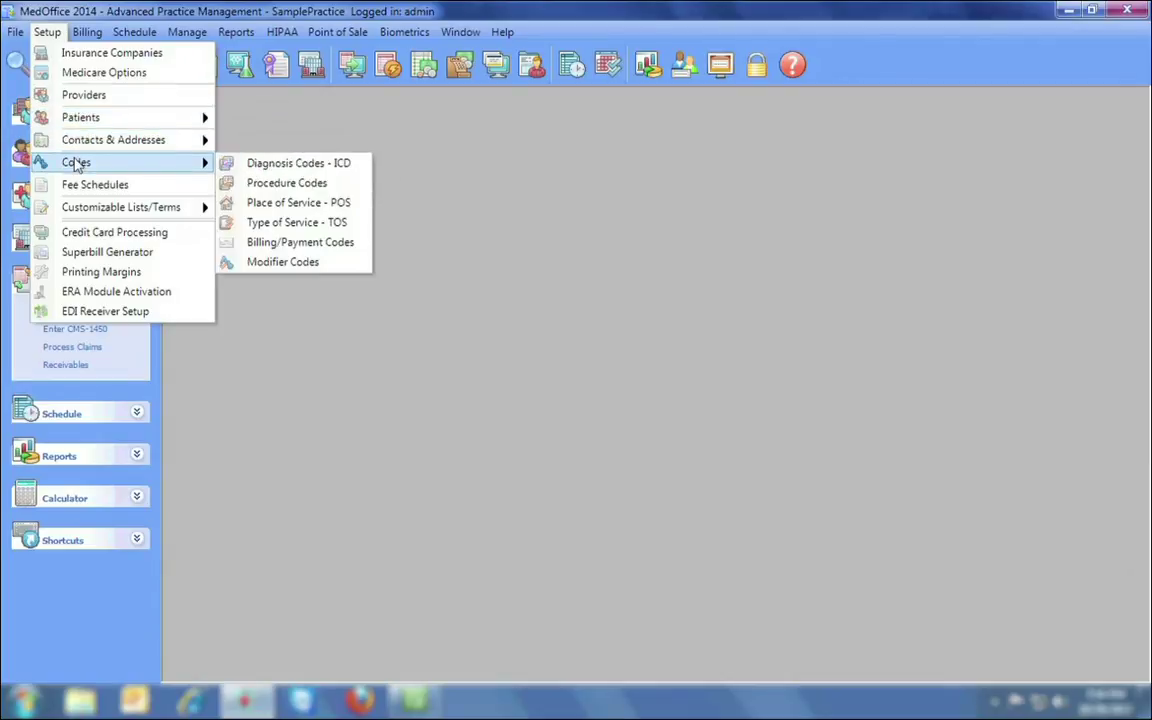
pyautogui.moveTo(80, 209)
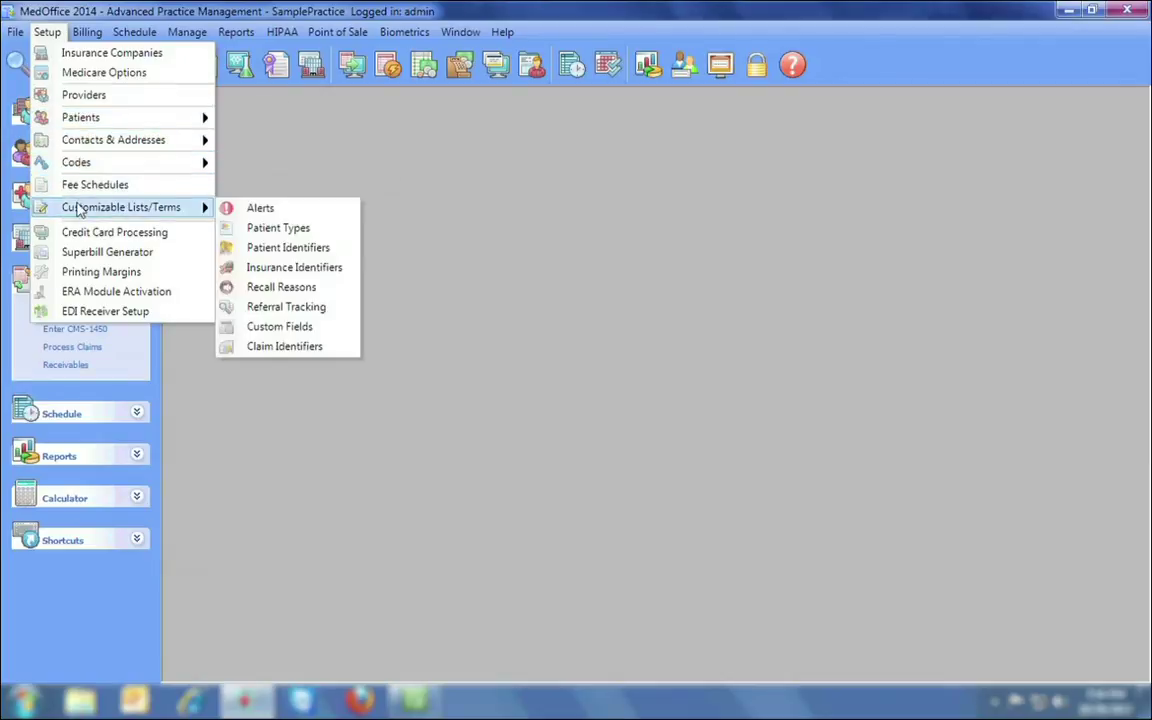
# Survey the Setup, Billing, Schedule, Manage, Reports, HIPAA and Point of Sale menus.
pyautogui.moveTo(86, 36)
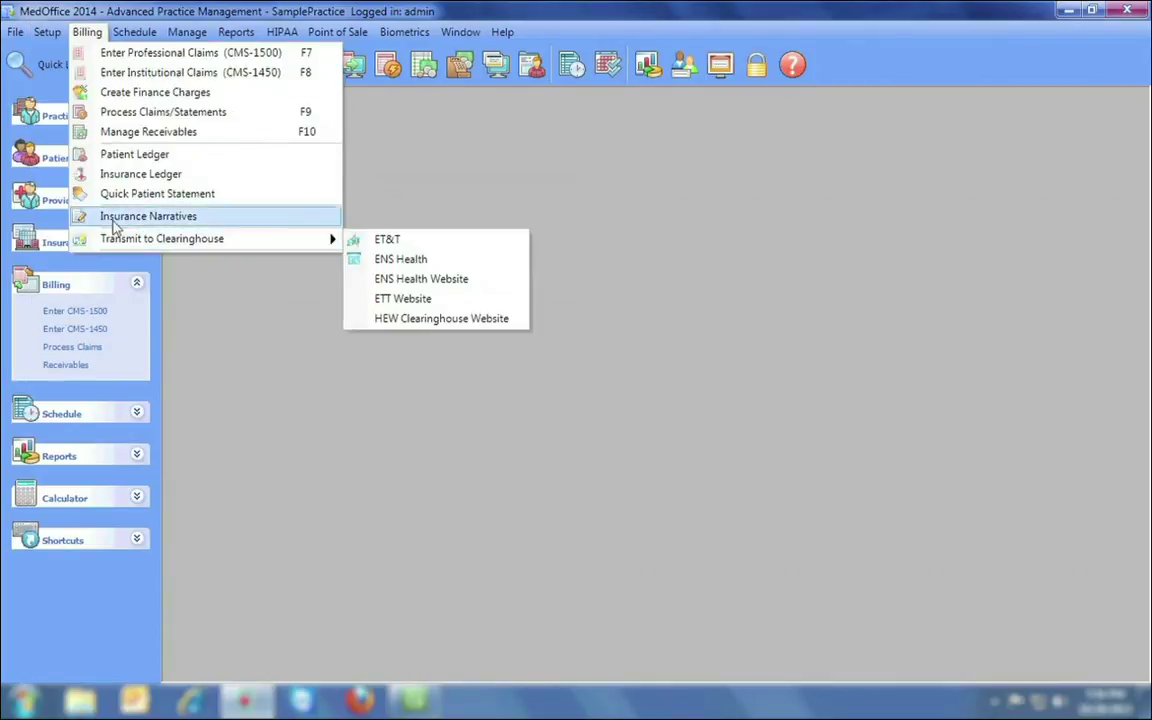
pyautogui.moveTo(125, 33)
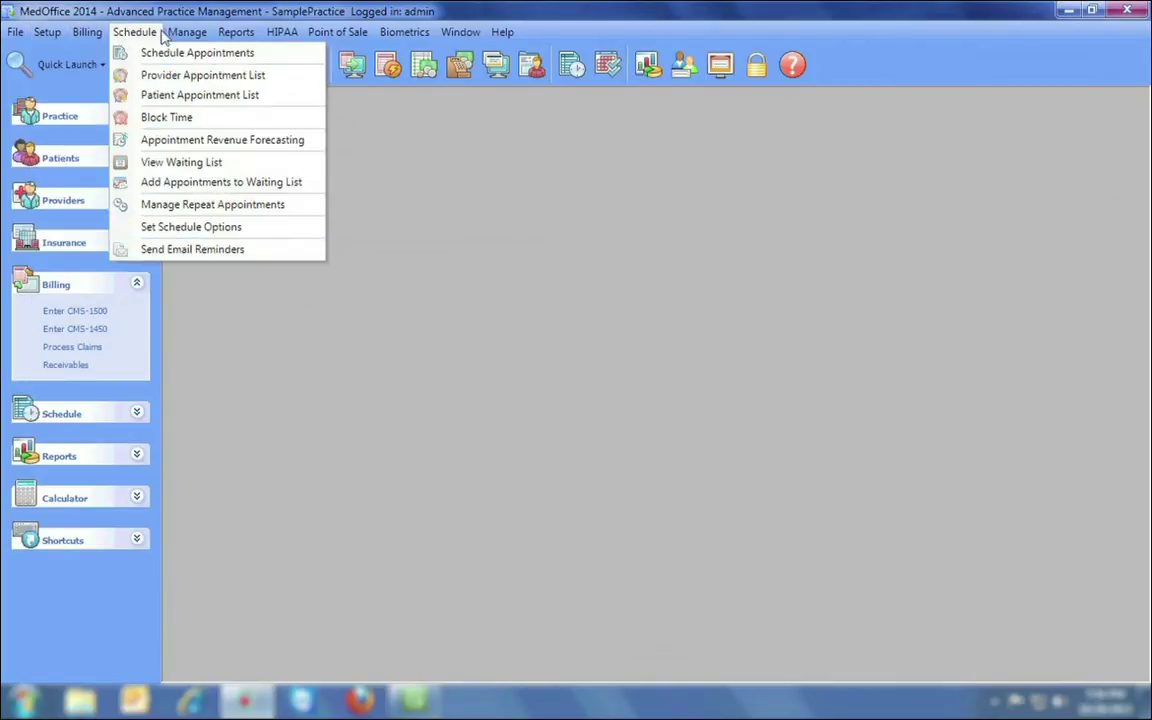
pyautogui.moveTo(228, 38)
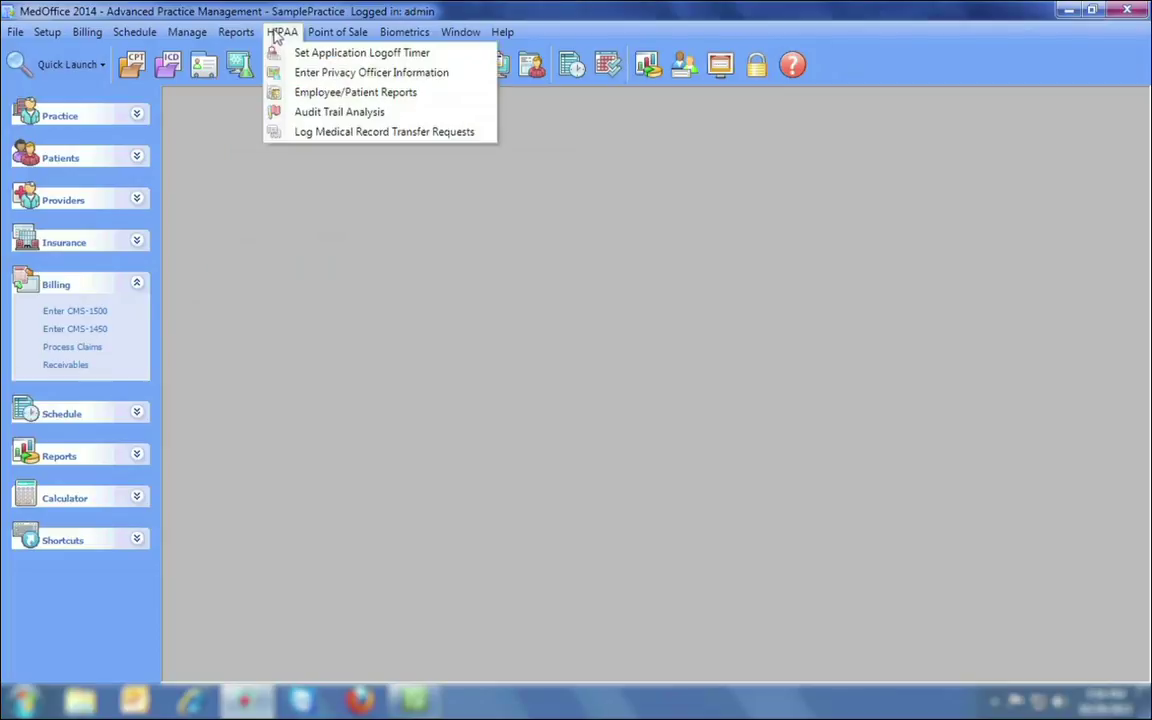
pyautogui.moveTo(328, 35)
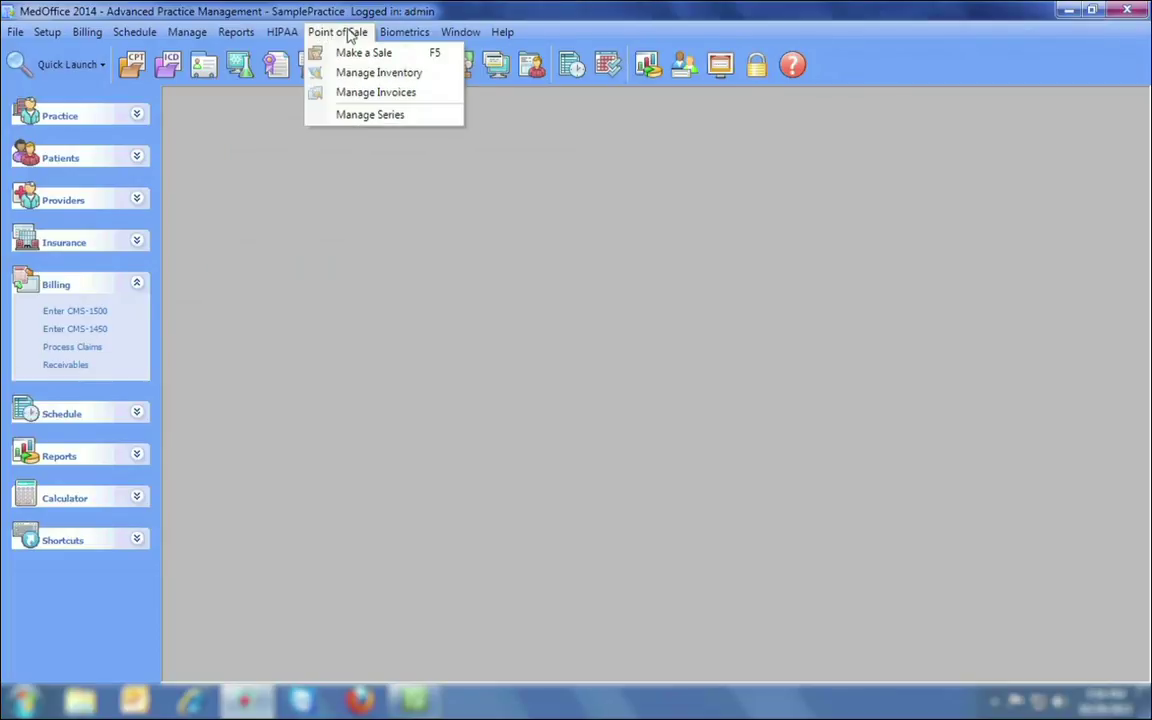
pyautogui.moveTo(385, 36)
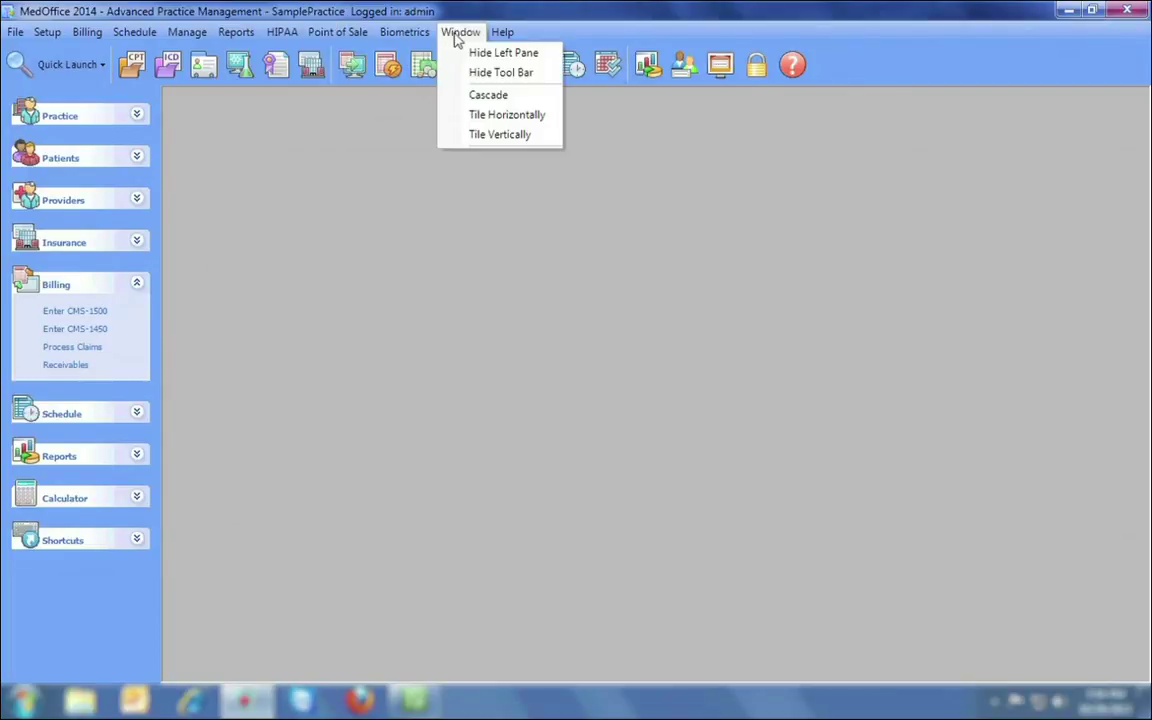
pyautogui.moveTo(505, 35)
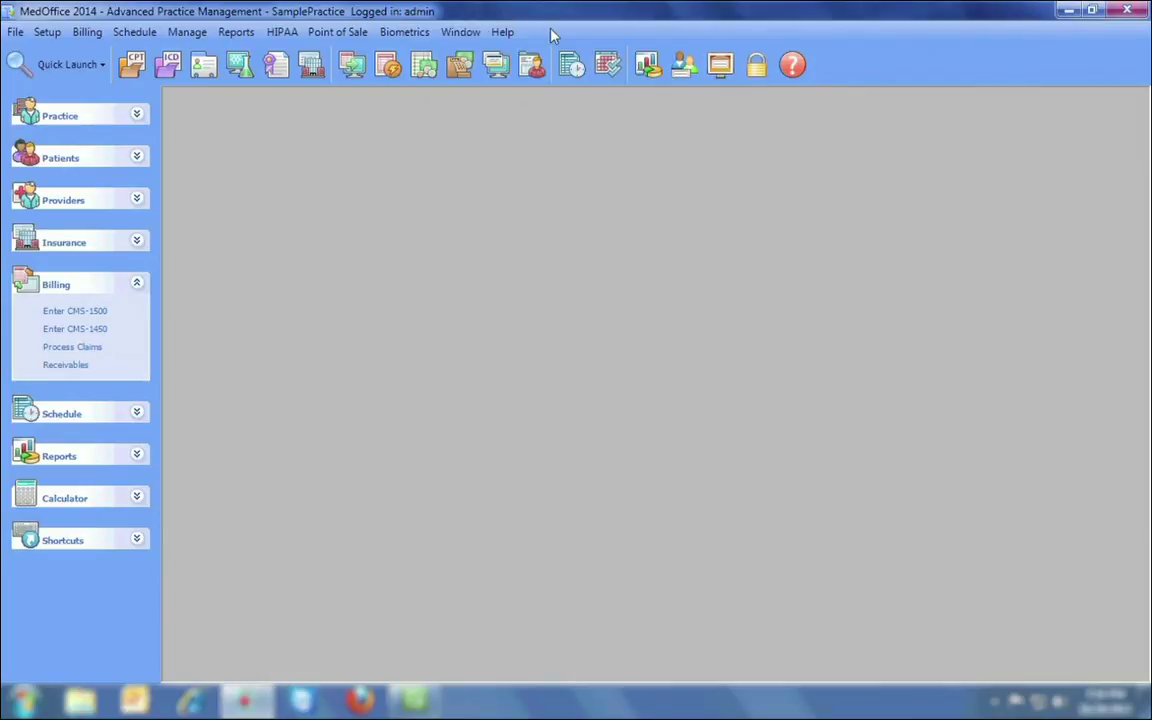
pyautogui.click(101, 65)
pyautogui.click(139, 115)
pyautogui.click(139, 115)
pyautogui.click(139, 158)
pyautogui.click(139, 160)
pyautogui.click(139, 198)
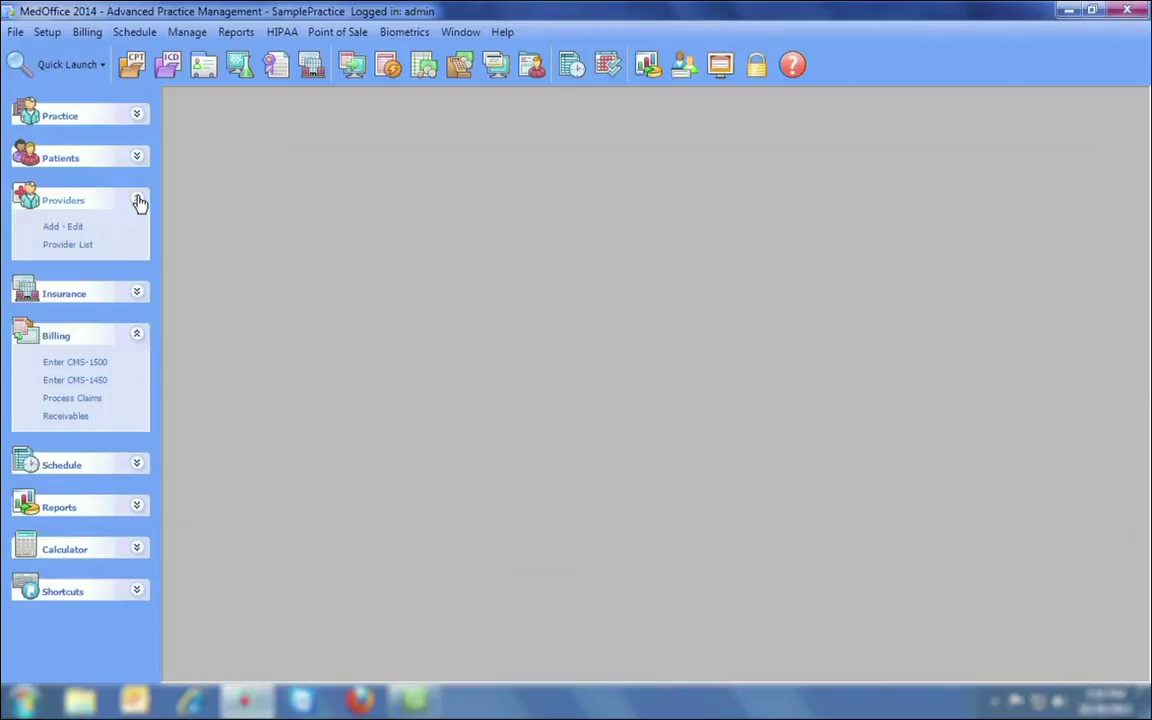
pyautogui.click(139, 198)
pyautogui.click(139, 242)
pyautogui.click(139, 242)
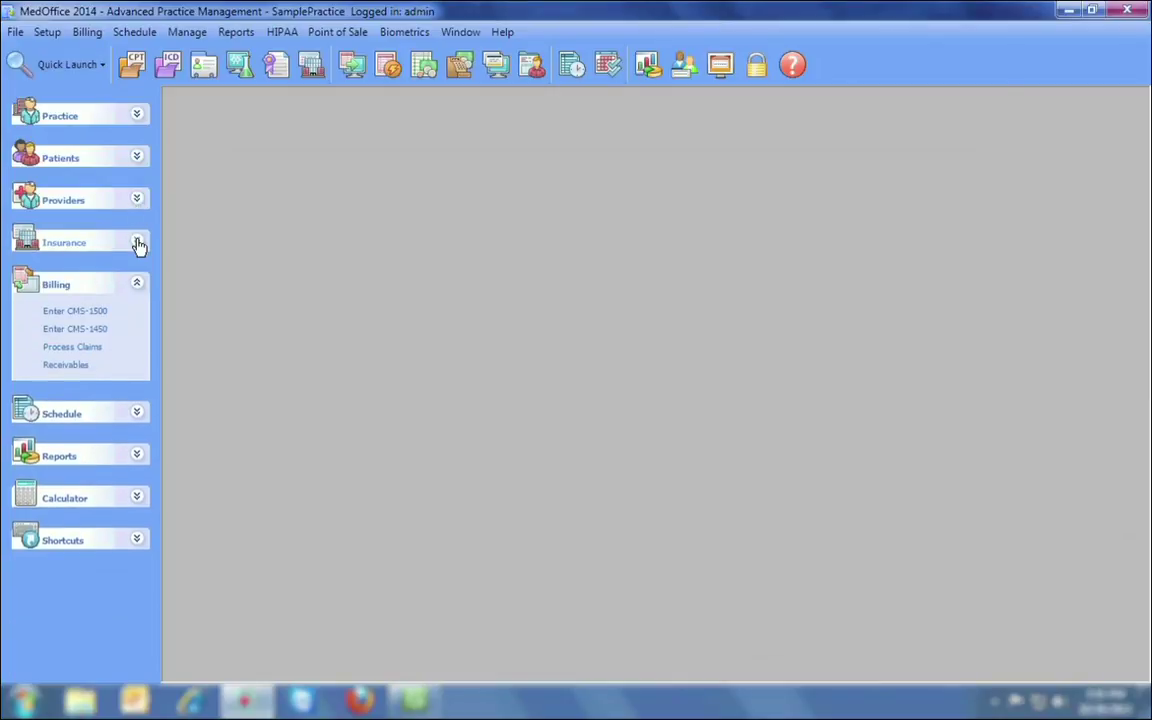
pyautogui.click(135, 416)
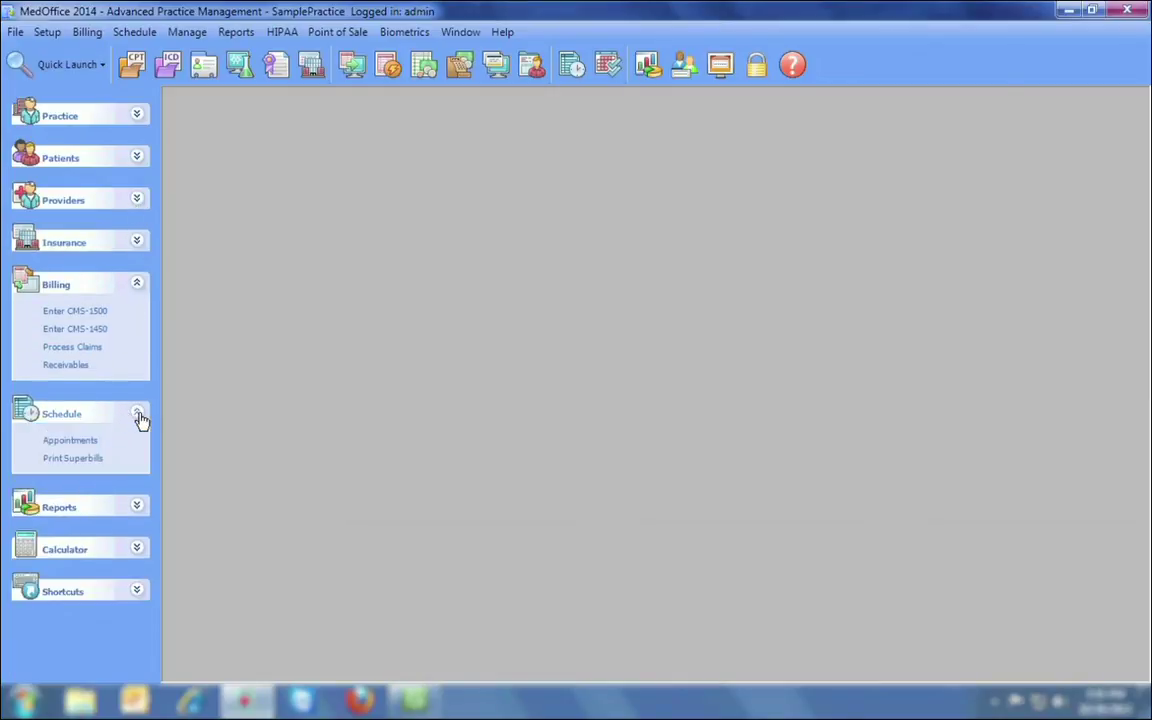
pyautogui.click(137, 416)
pyautogui.click(138, 457)
pyautogui.click(138, 457)
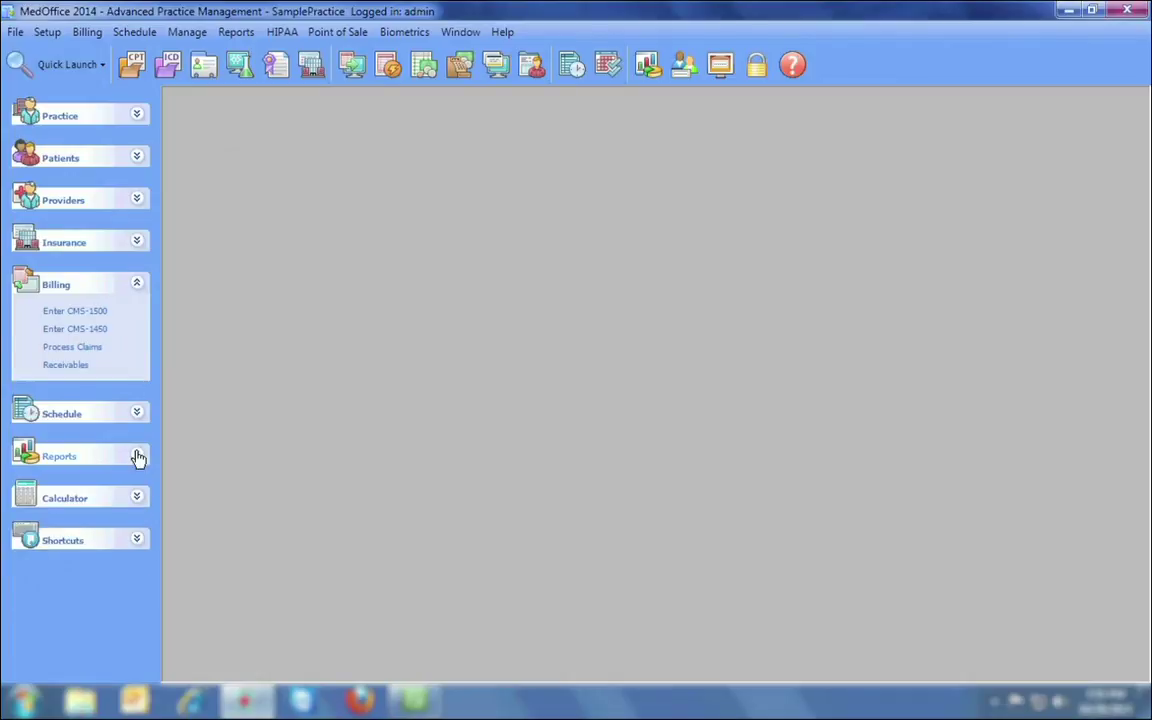
pyautogui.click(137, 497)
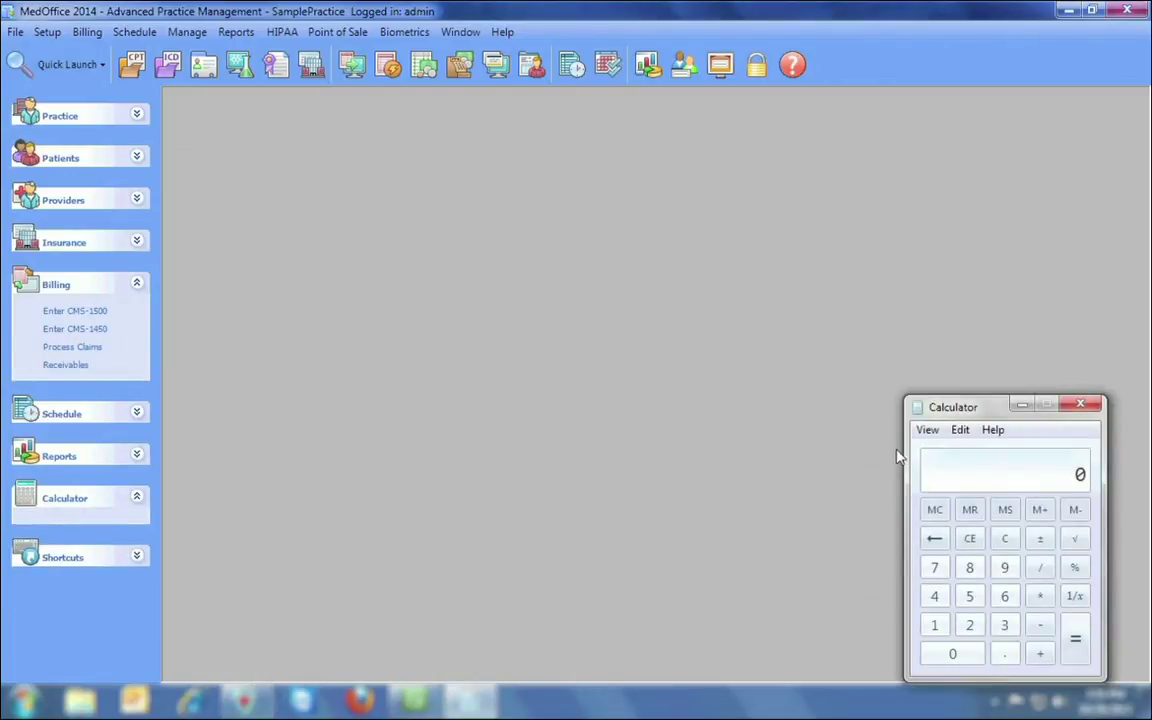
pyautogui.click(1082, 405)
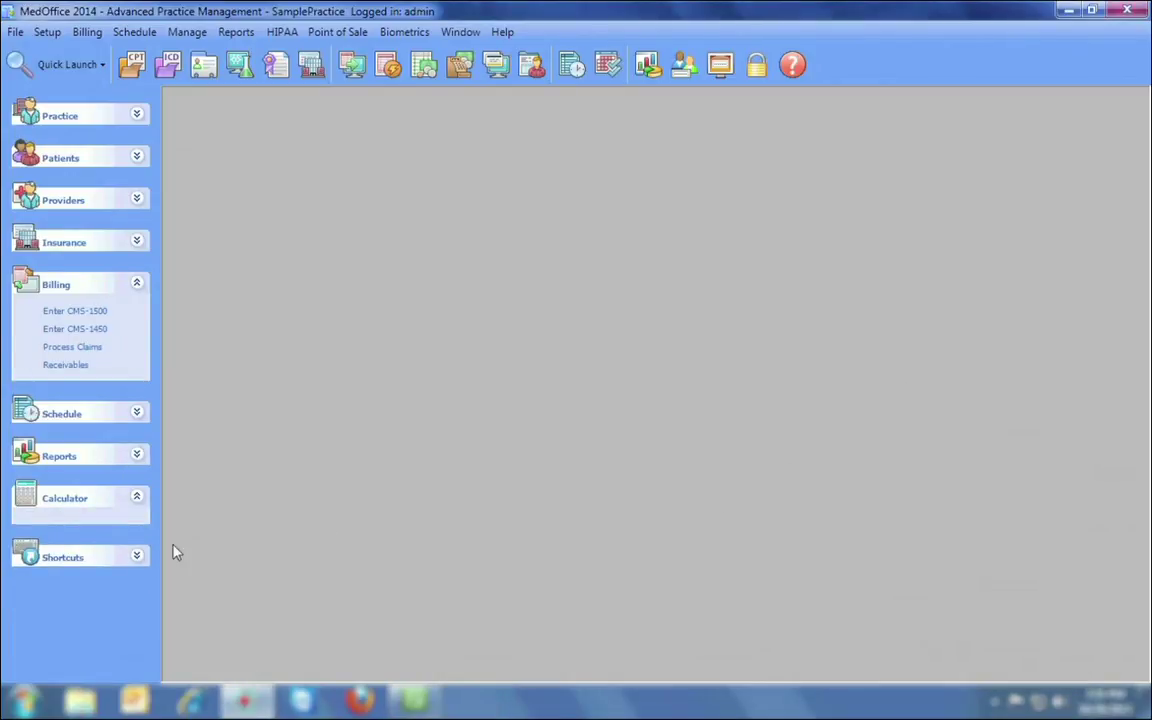
pyautogui.click(139, 557)
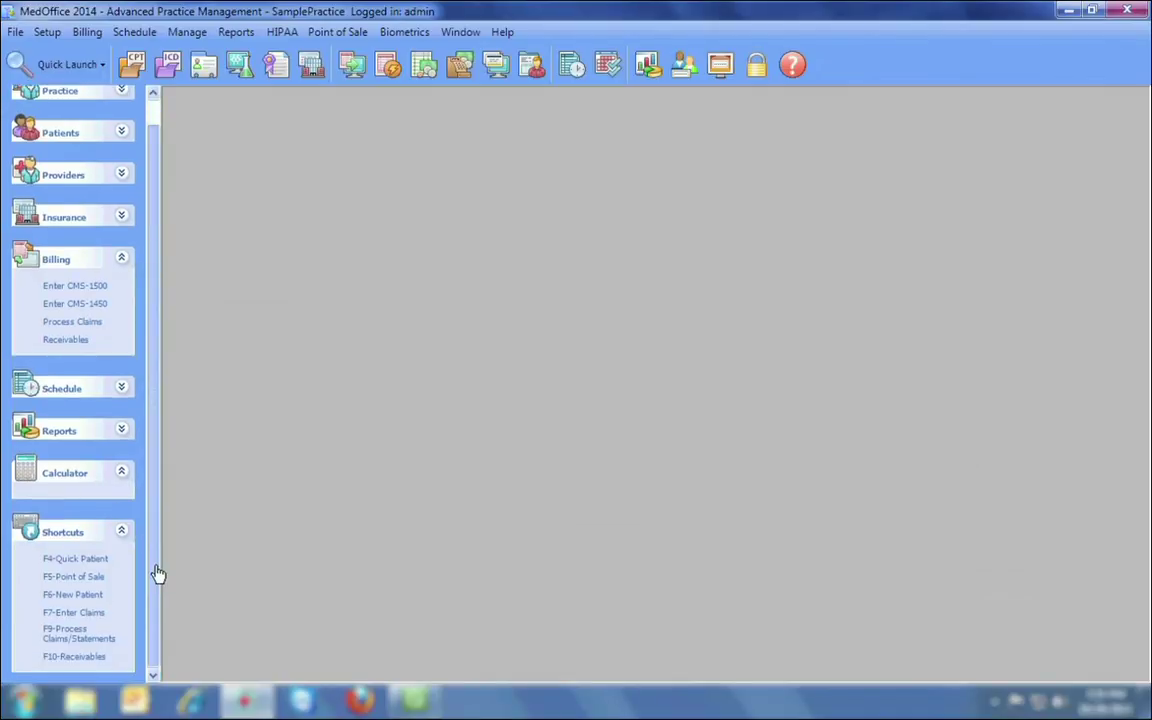
pyautogui.click(121, 533)
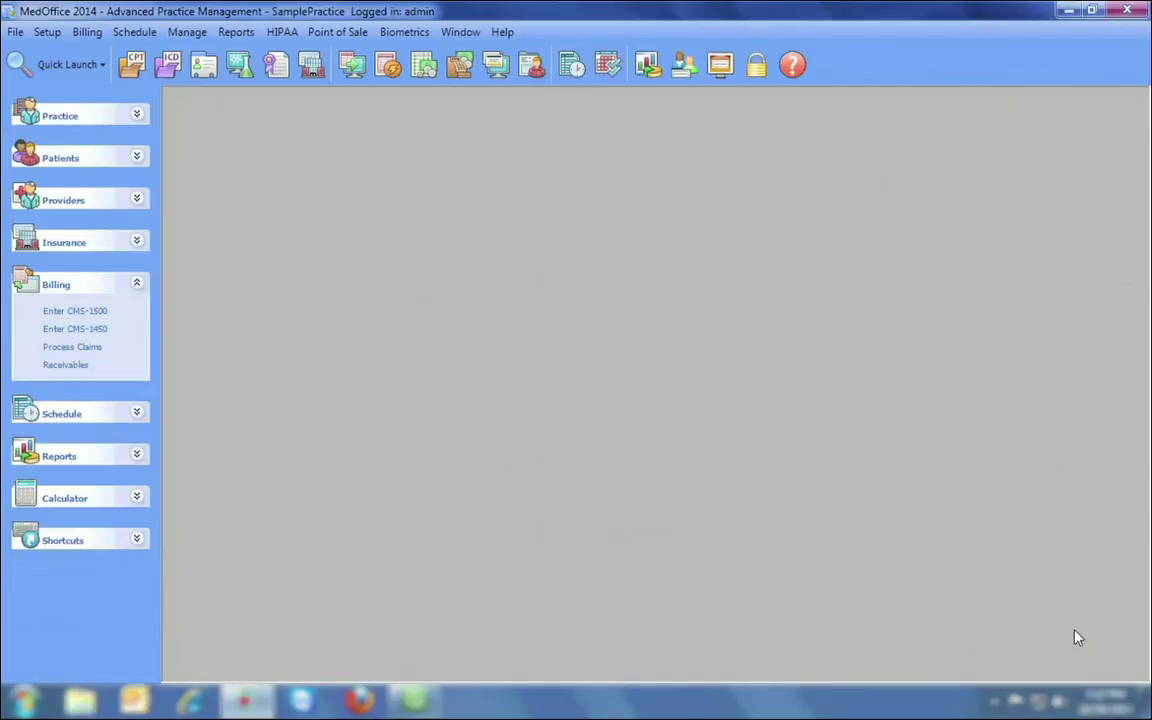
# Open a new practice form, step through its address and city fields, then close it.
pyautogui.click(16, 32)
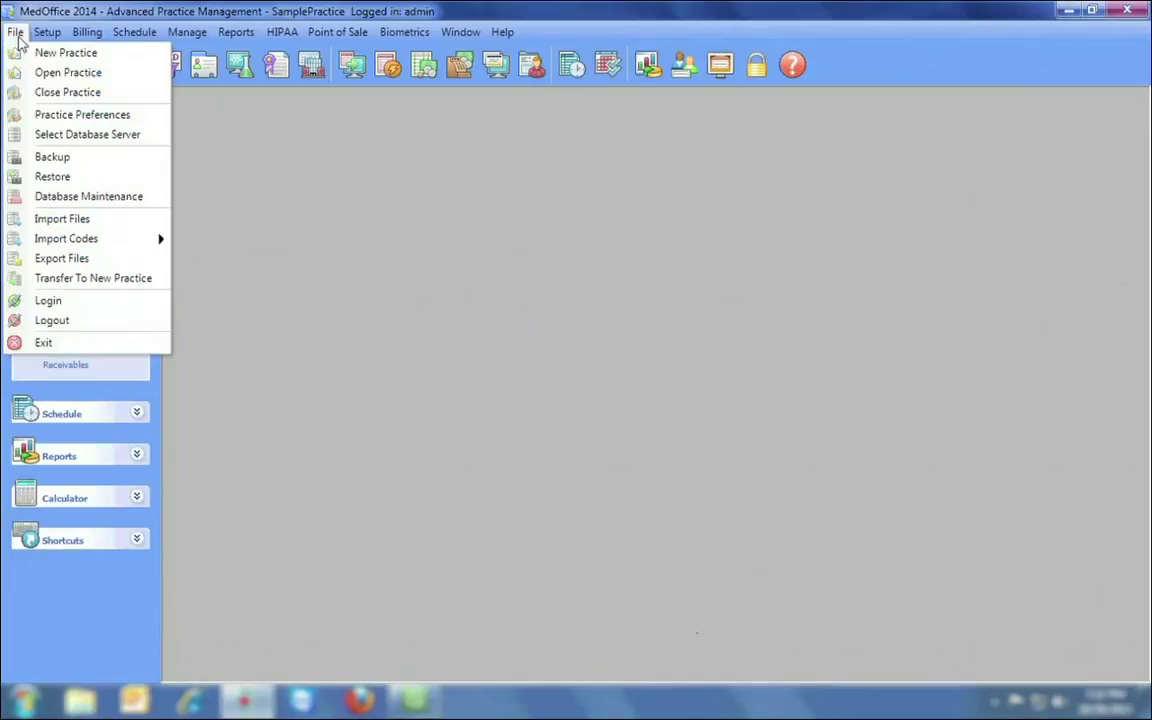
pyautogui.click(66, 56)
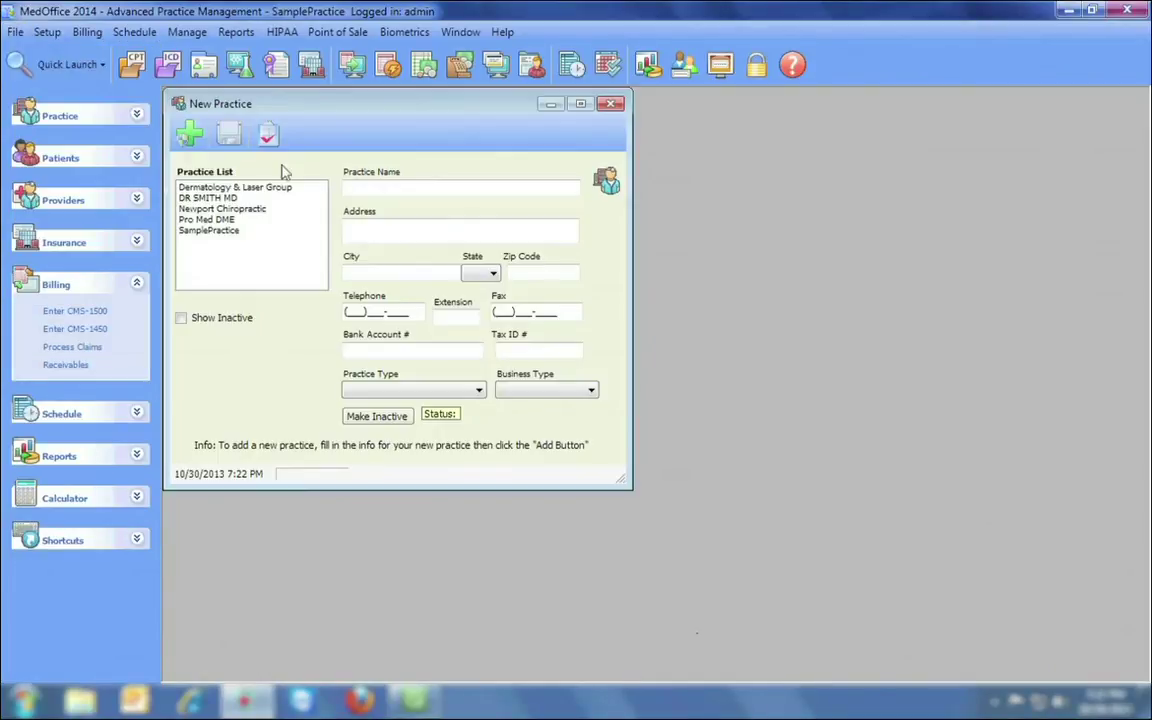
pyautogui.click(387, 232)
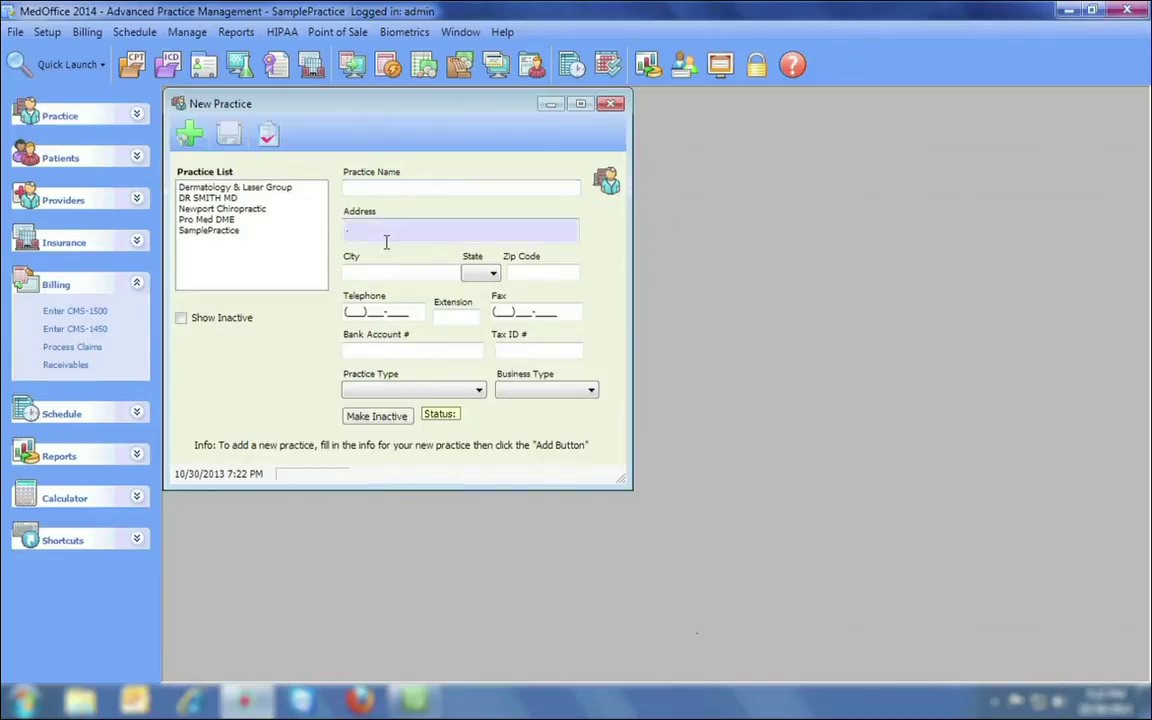
pyautogui.click(384, 271)
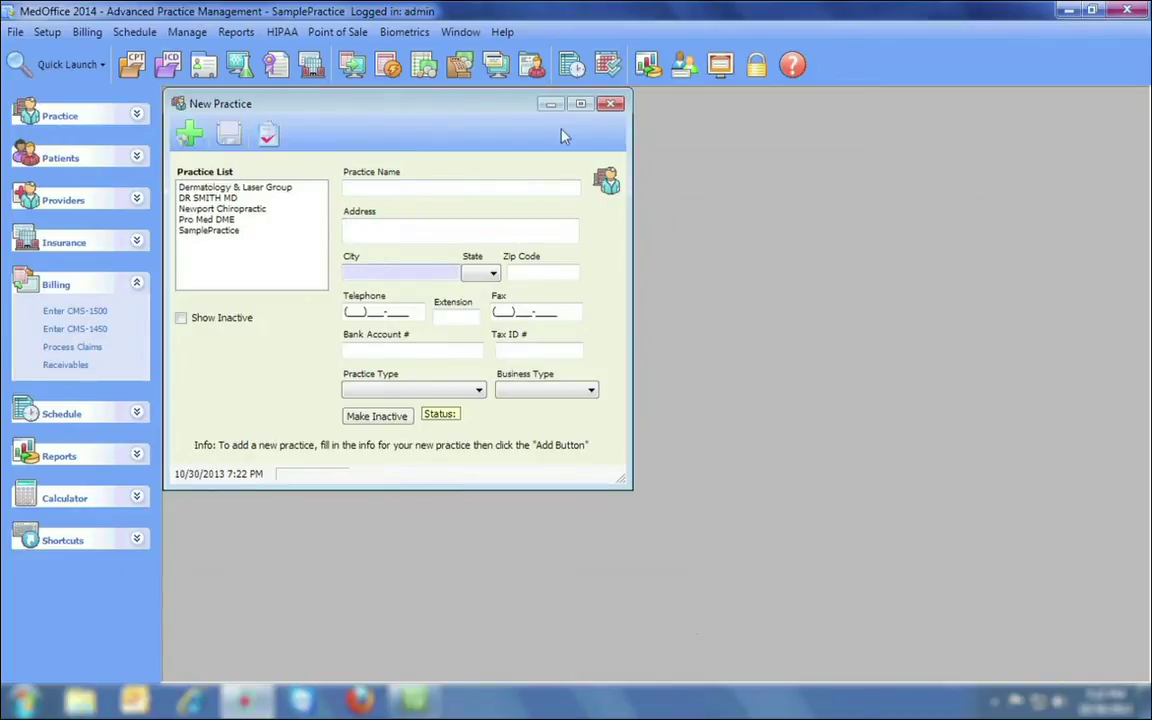
pyautogui.click(612, 103)
# Open the Insurance Companies form, try its name, address and city fields, and search existing insurers.
pyautogui.click(47, 31)
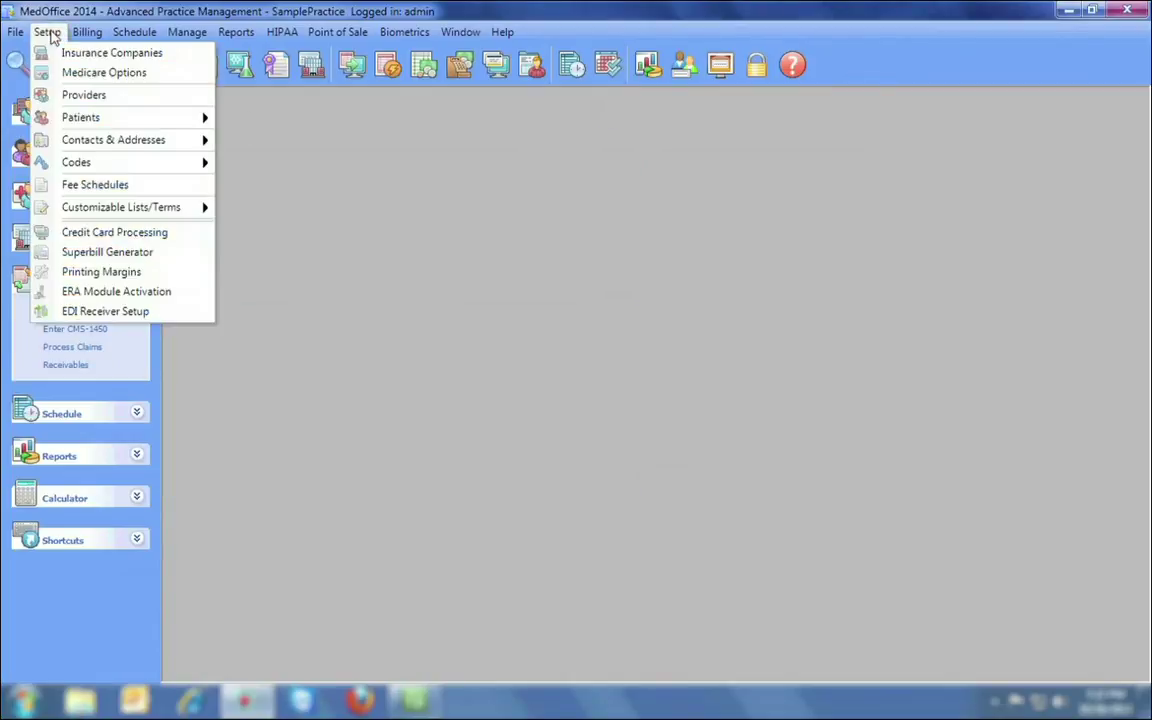
pyautogui.click(80, 51)
pyautogui.click(275, 226)
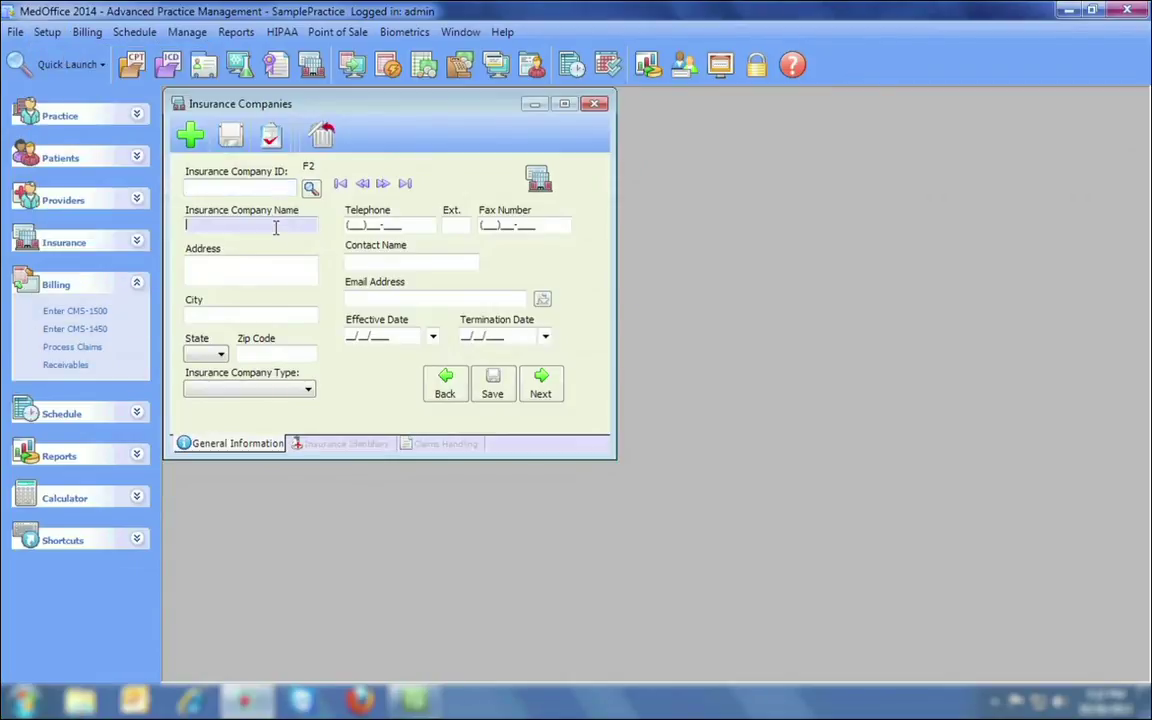
pyautogui.click(274, 272)
pyautogui.click(267, 312)
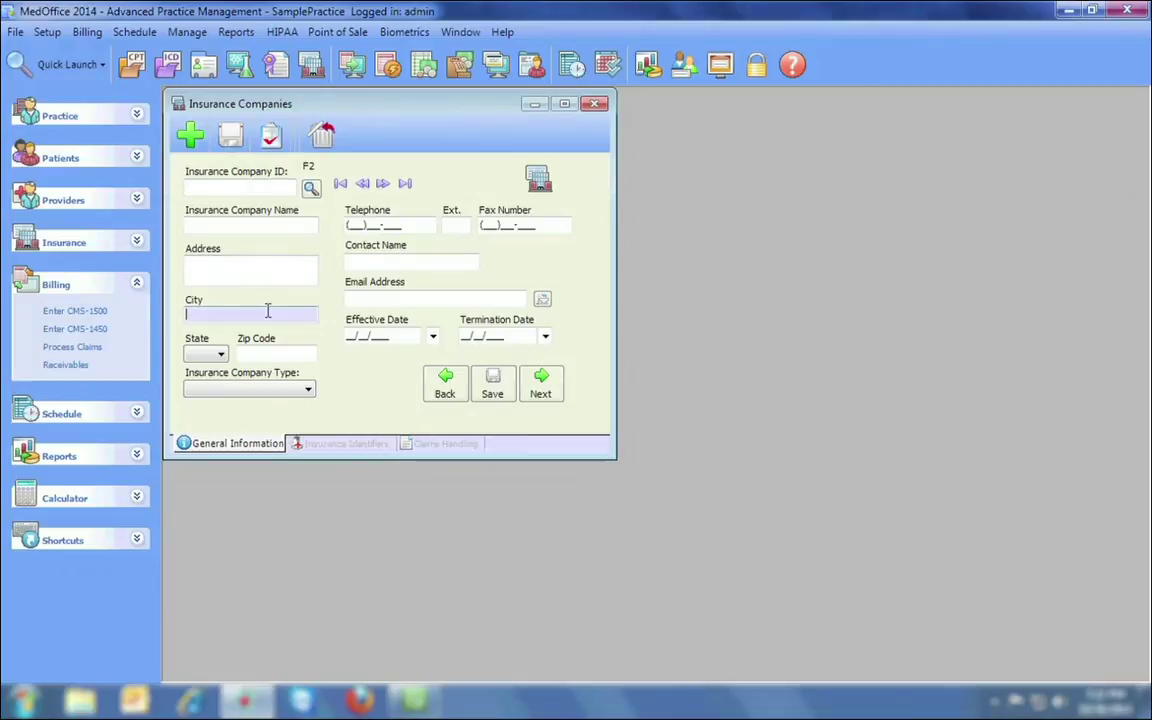
pyautogui.click(310, 189)
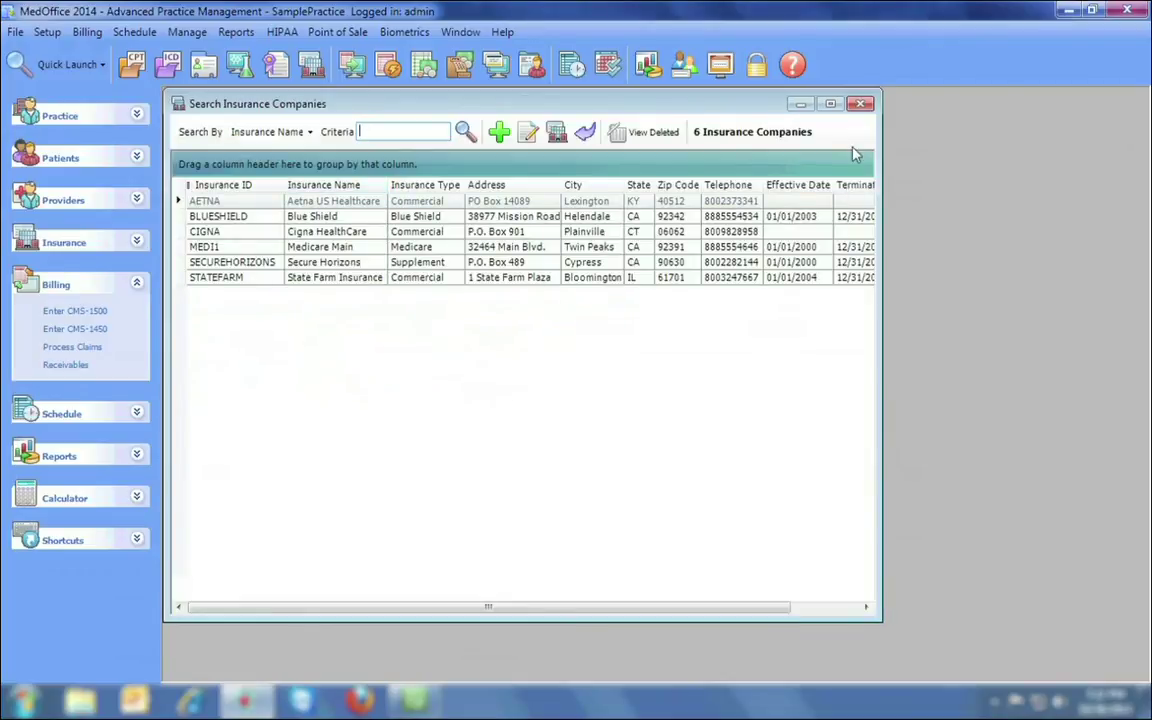
pyautogui.click(860, 103)
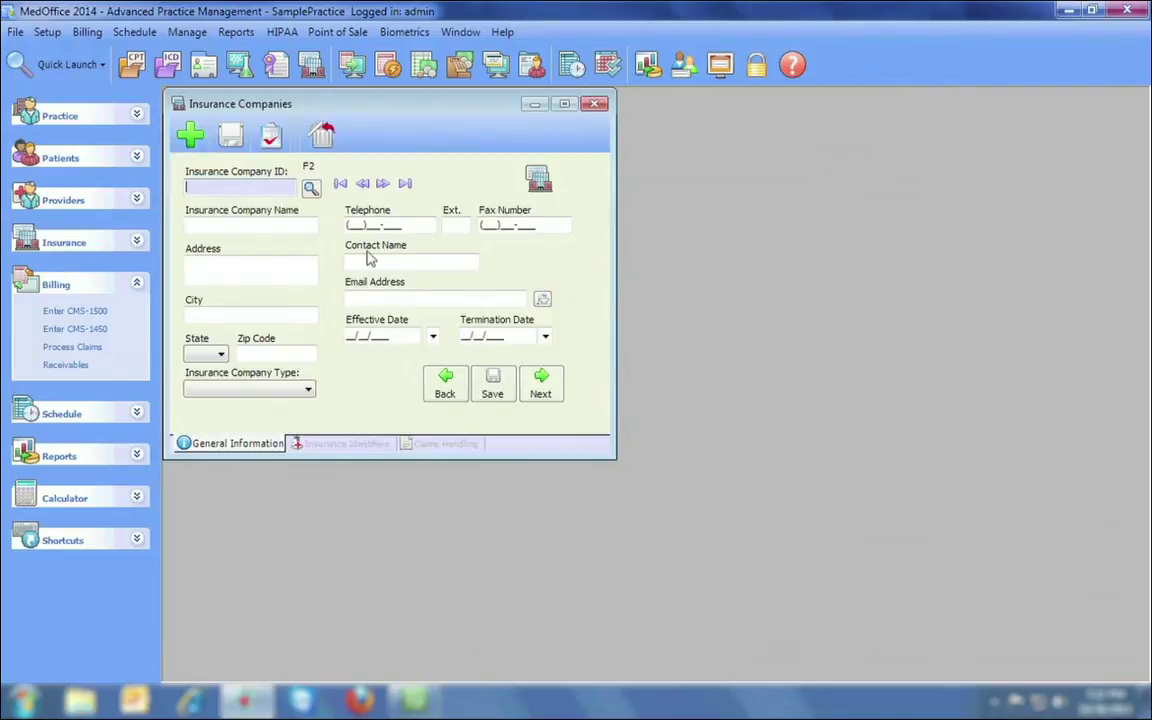
# Page to Blue Shield, view its Insurance Identifiers and Claims Handling tabs, and close the window.
pyautogui.click(383, 185)
pyautogui.click(385, 186)
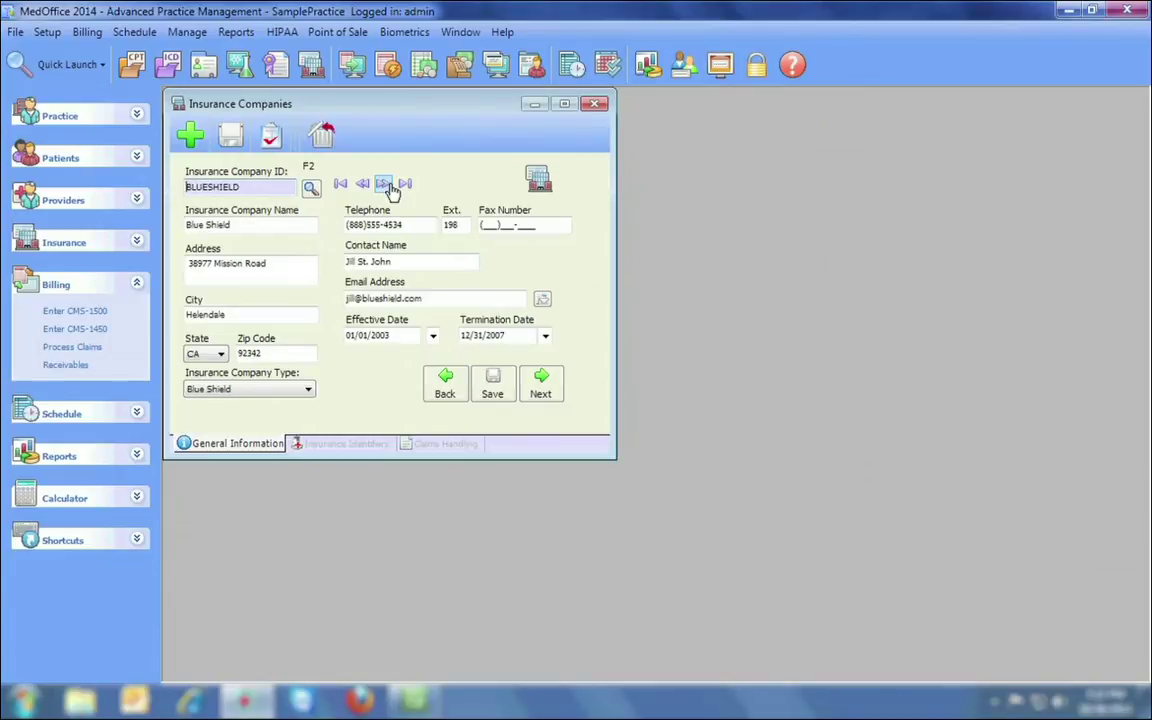
pyautogui.click(352, 444)
pyautogui.click(428, 444)
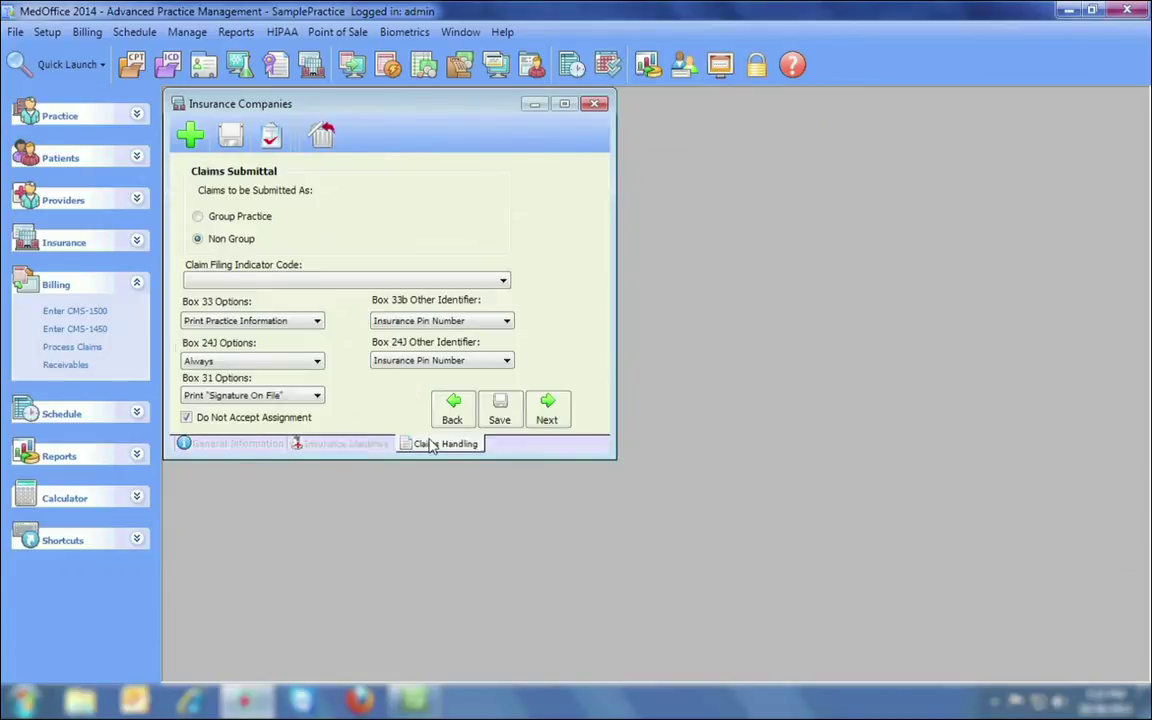
pyautogui.click(594, 105)
pyautogui.click(591, 404)
# Open Full Patient Setup and enter zip 92704 so Santa Ana, CA fills in.
pyautogui.click(47, 32)
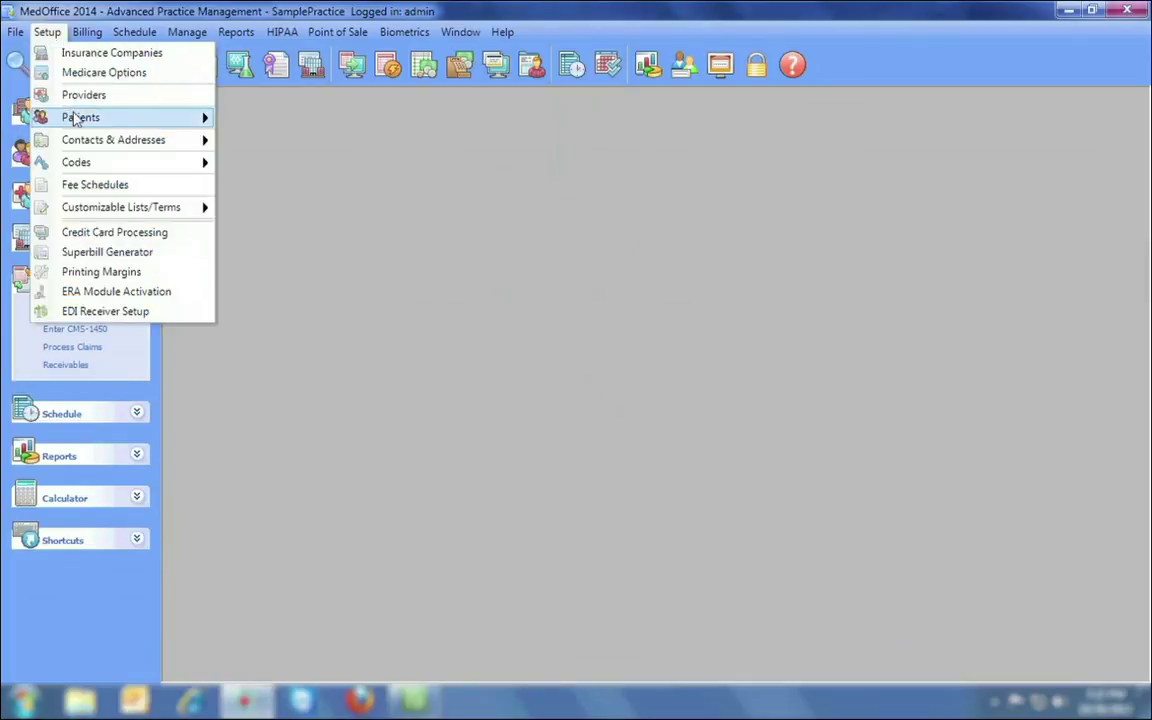
pyautogui.moveTo(80, 117)
pyautogui.click(245, 116)
pyautogui.click(265, 237)
pyautogui.click(265, 281)
pyautogui.click(265, 325)
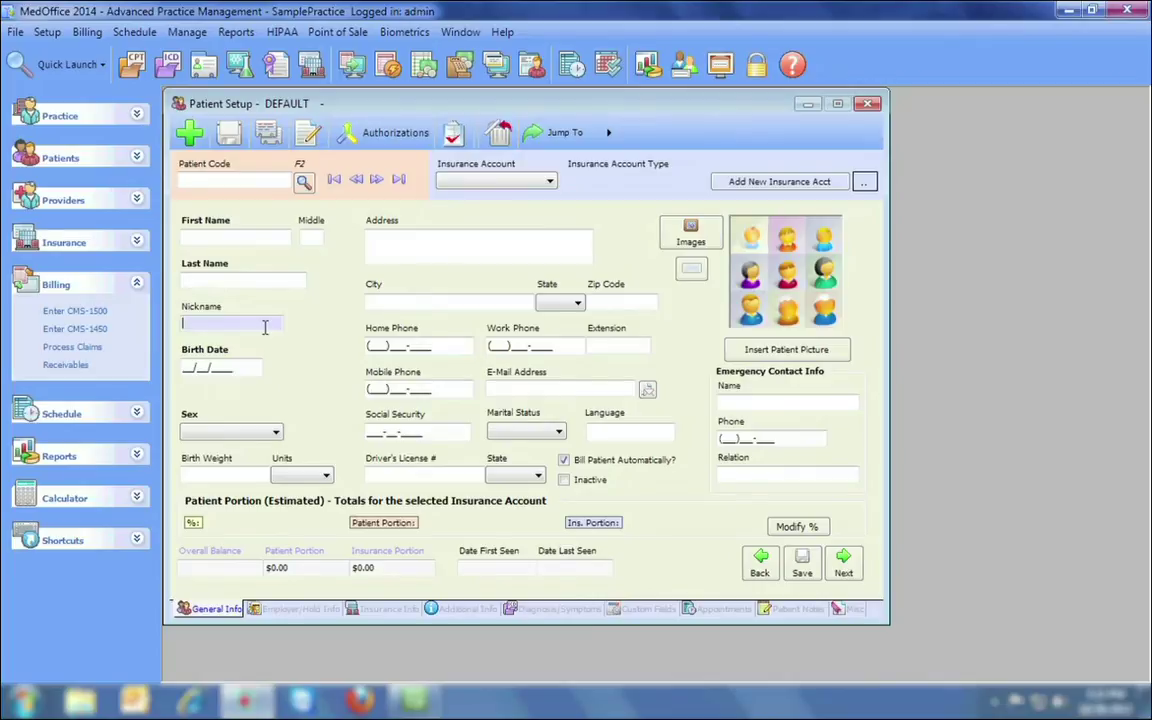
pyautogui.click(613, 305)
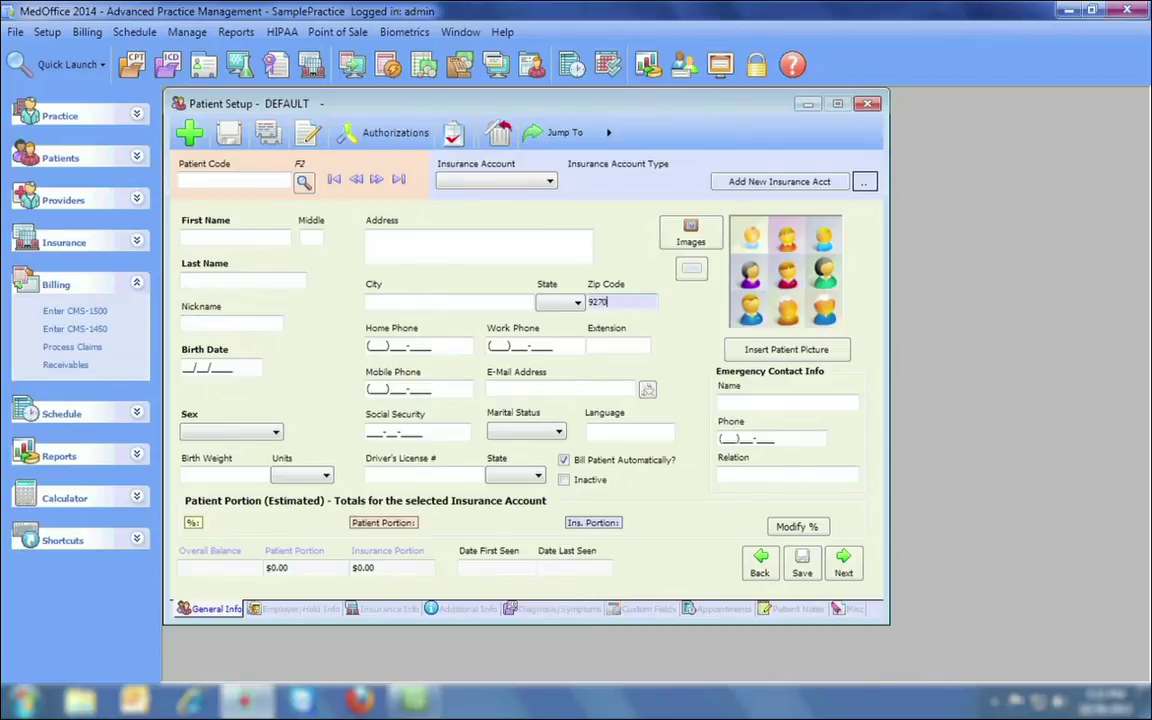
pyautogui.press('Tab')
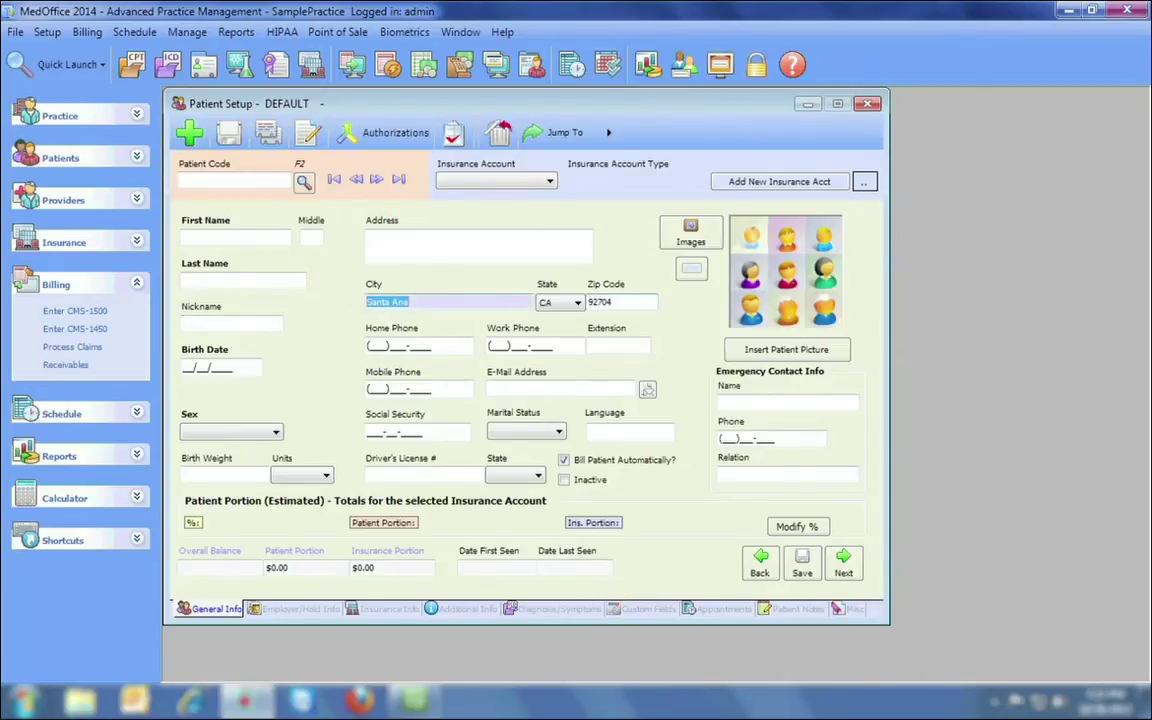
# Look at the File > Import Files window's insurance and patient import options, then close it.
pyautogui.click(16, 33)
pyautogui.click(56, 218)
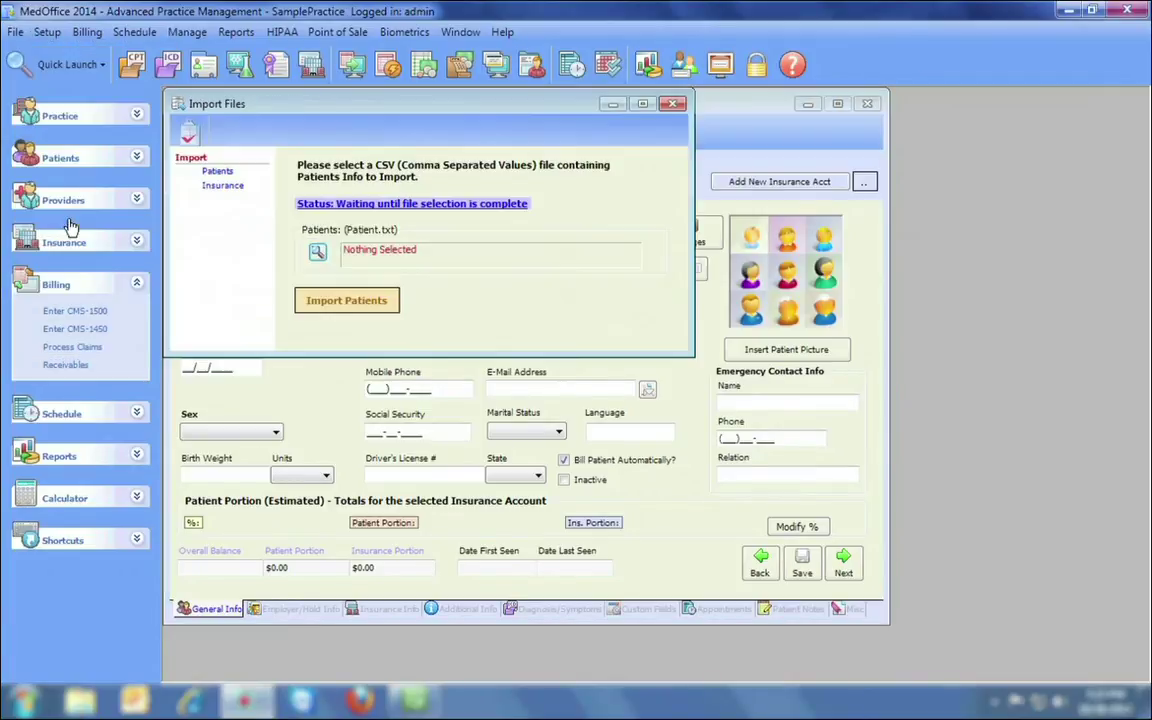
pyautogui.click(223, 187)
pyautogui.click(217, 172)
pyautogui.click(674, 103)
# Page through saved patient records to one insured with Blue Shield.
pyautogui.click(378, 178)
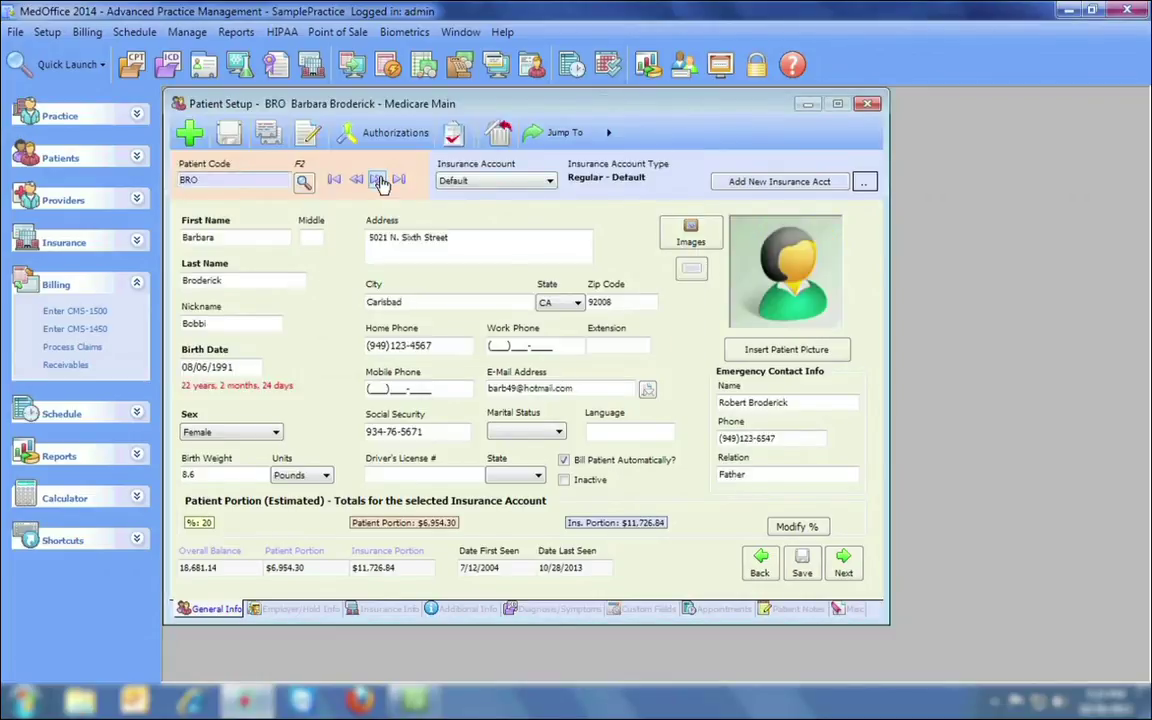
pyautogui.click(378, 178)
pyautogui.click(378, 178)
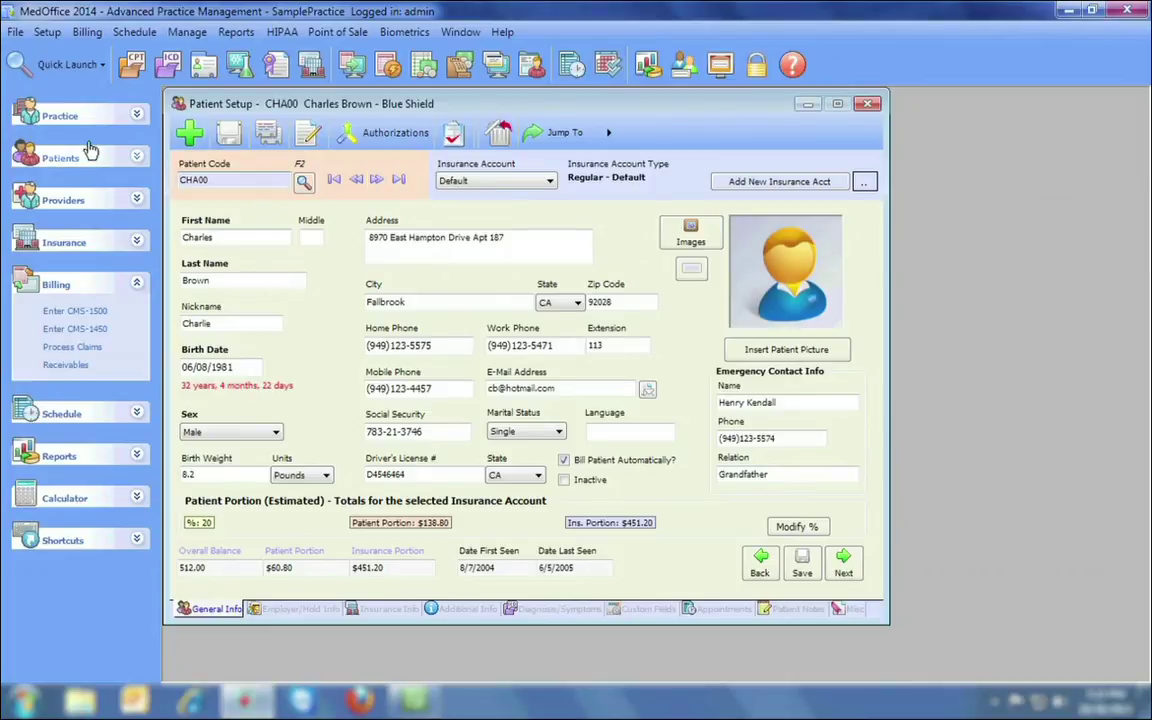
pyautogui.click(16, 32)
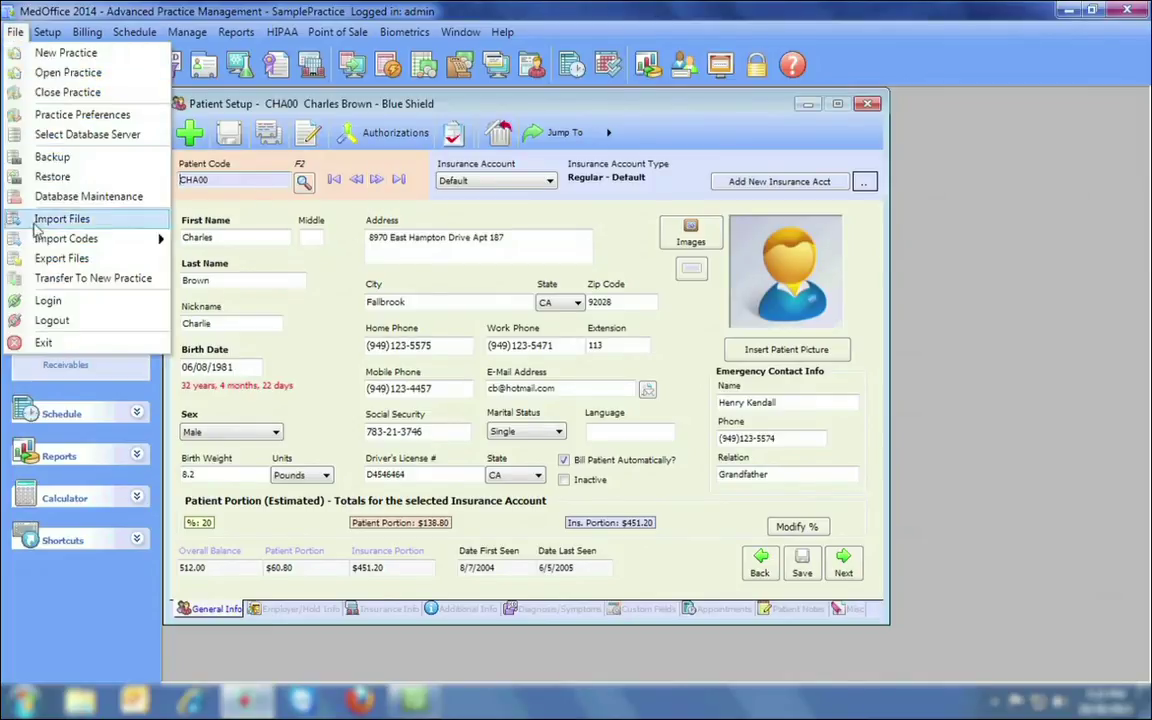
# Transfer all tables, from procedure codes to patient identifiers, into Newport Chiropractic and close the window.
pyautogui.click(46, 280)
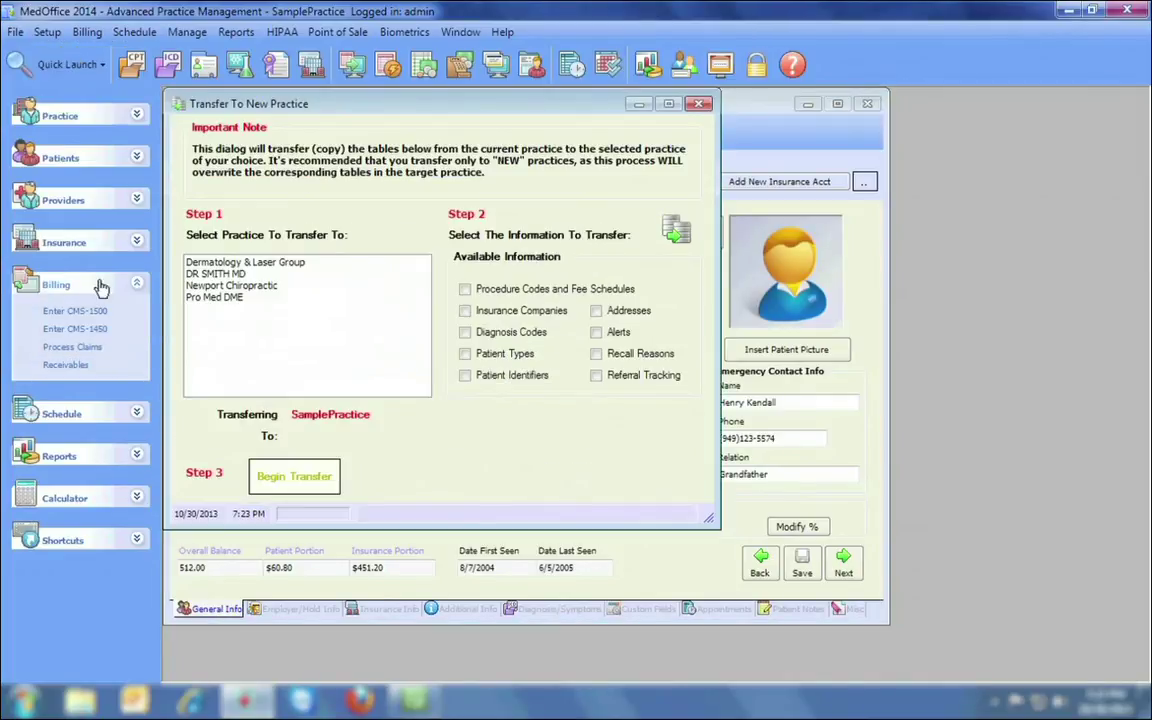
pyautogui.click(236, 286)
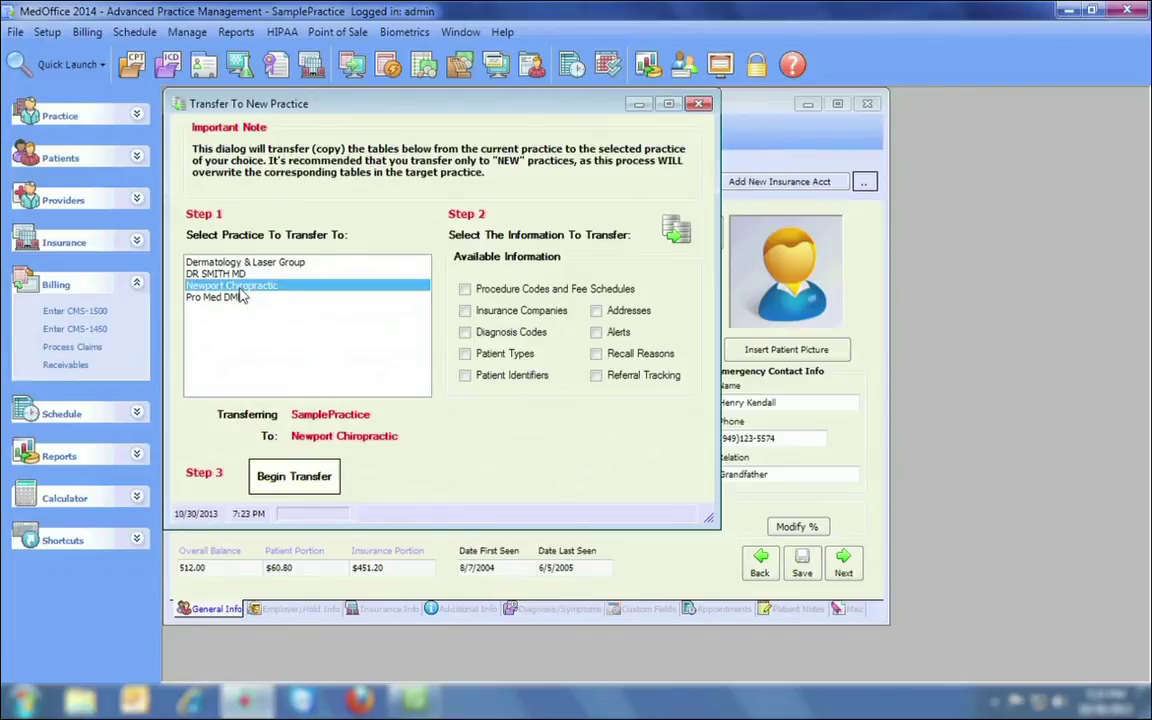
pyautogui.click(464, 289)
pyautogui.click(465, 376)
pyautogui.click(291, 492)
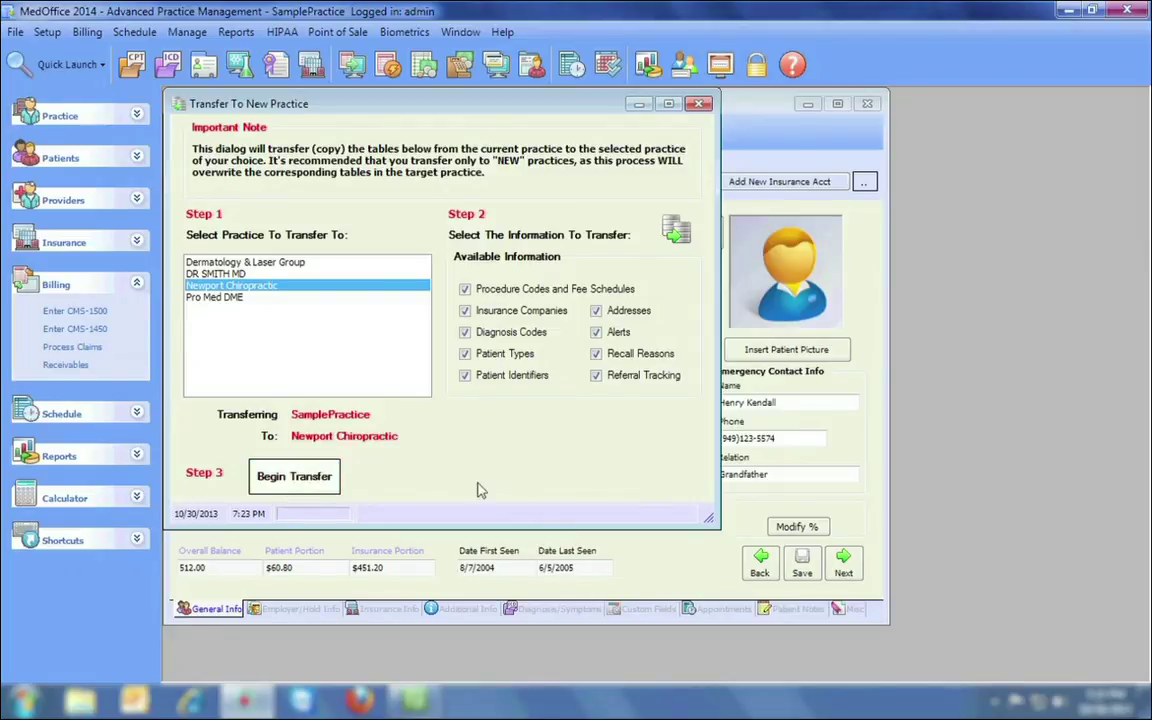
pyautogui.click(703, 104)
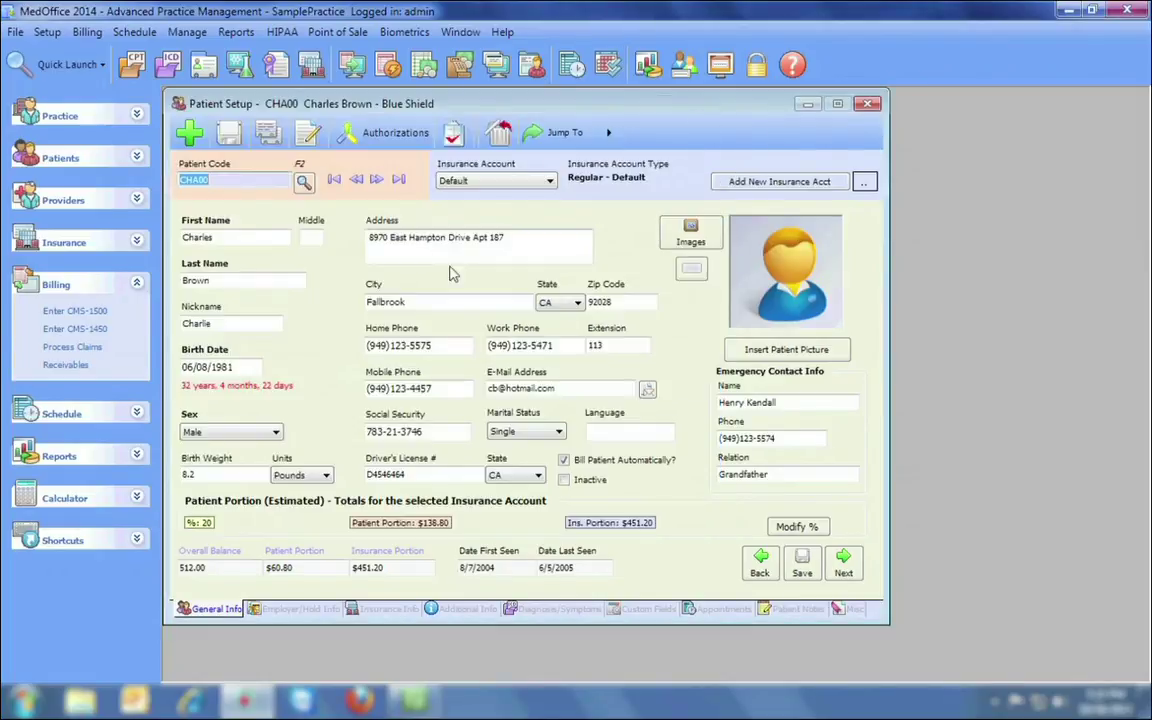
pyautogui.click(15, 32)
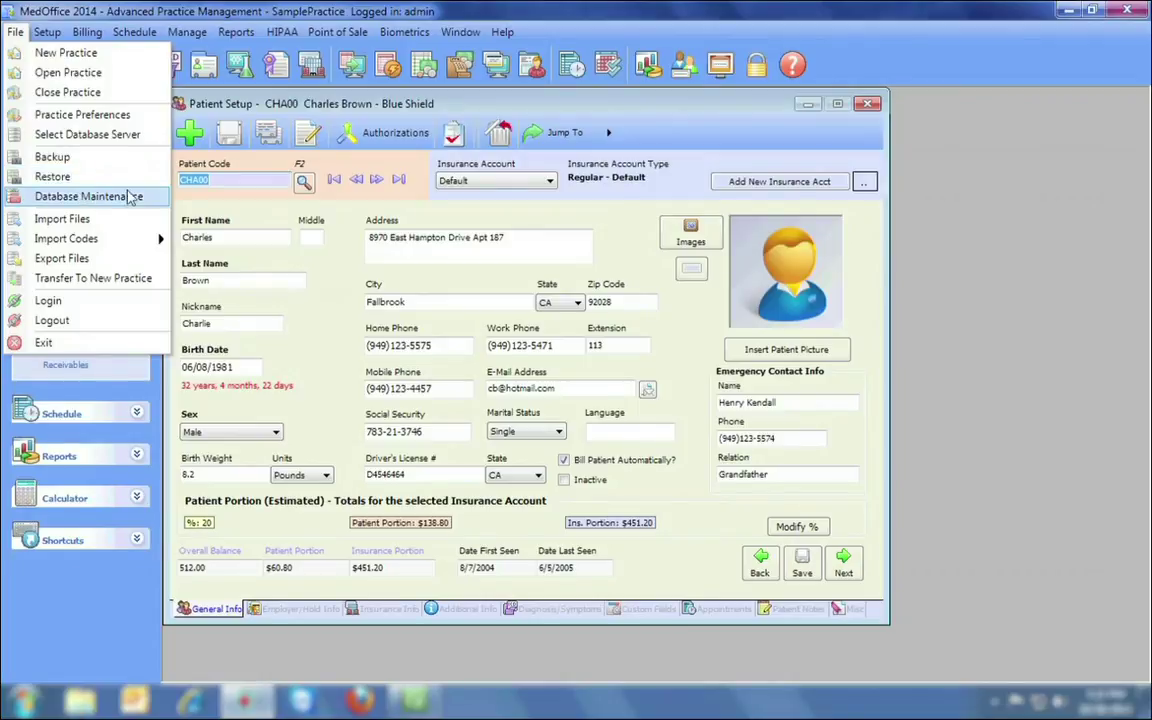
pyautogui.click(75, 258)
pyautogui.click(218, 172)
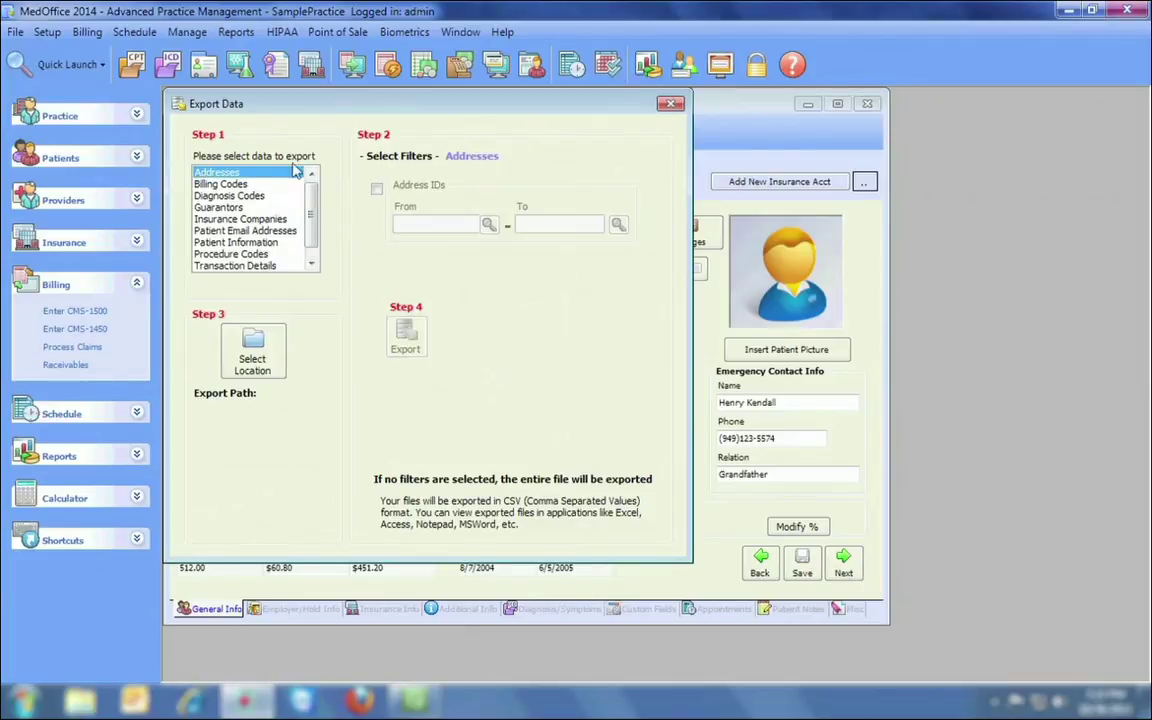
pyautogui.press('Down')
pyautogui.press('Down')
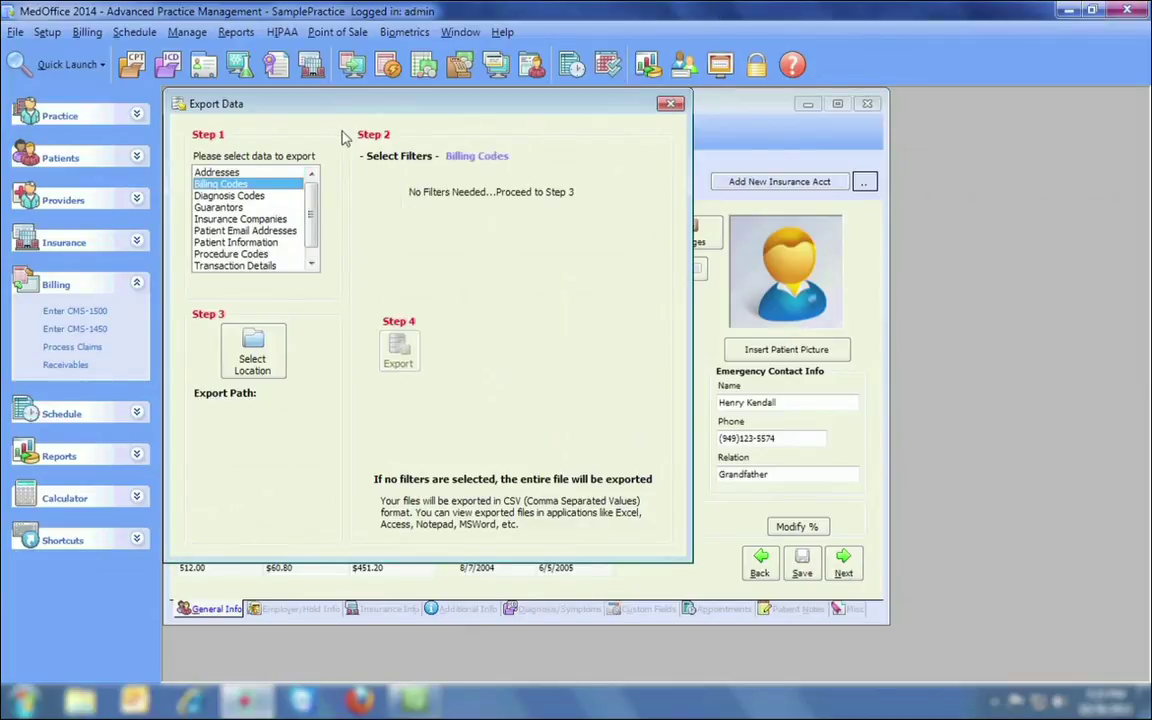
pyautogui.press('Down')
pyautogui.press('Down')
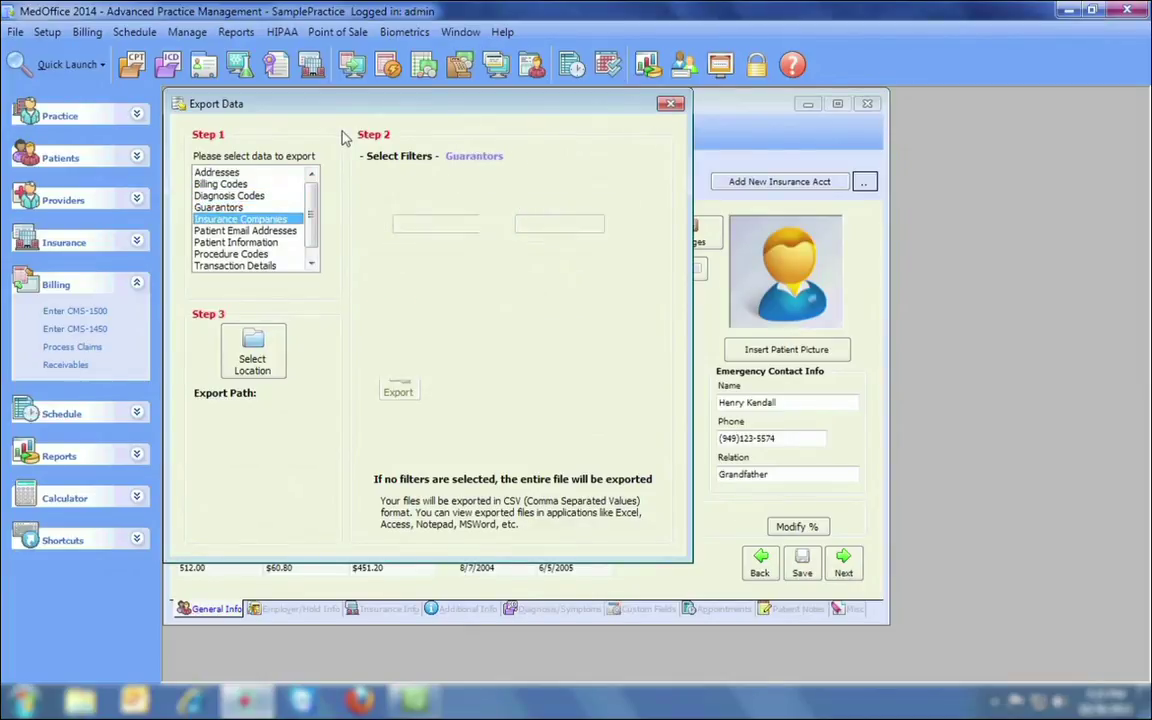
pyautogui.press('Down')
pyautogui.press('Down')
pyautogui.press('Down')
pyautogui.press('Down')
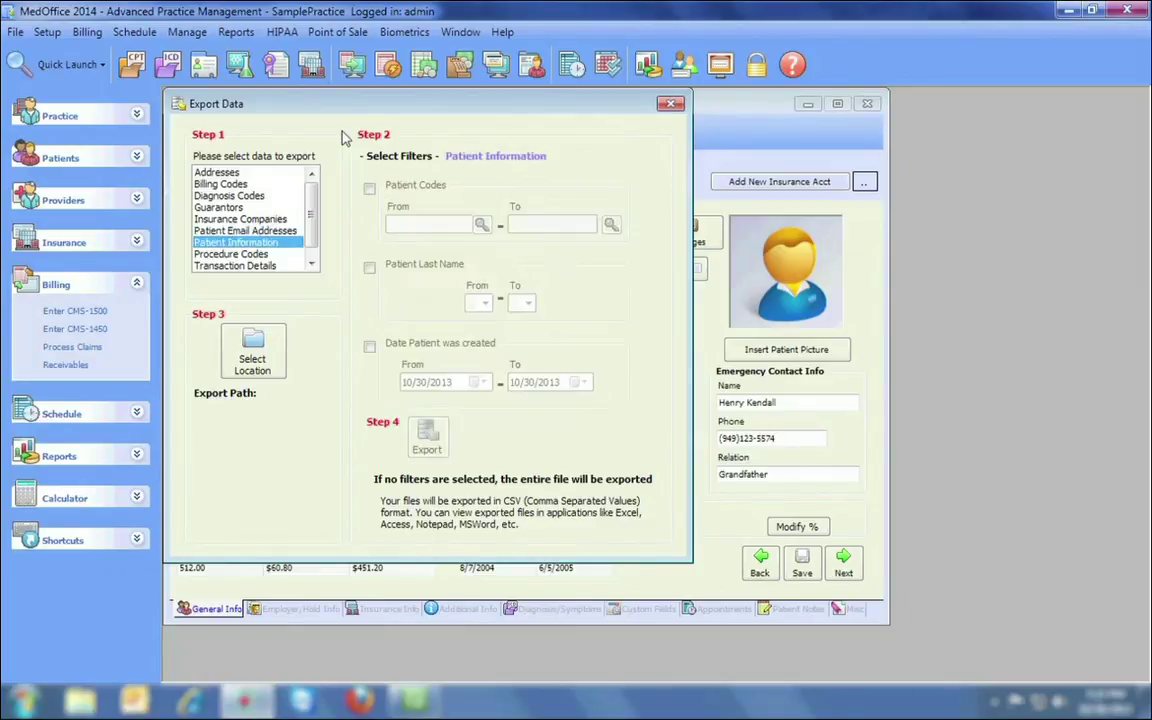
pyautogui.press('Down')
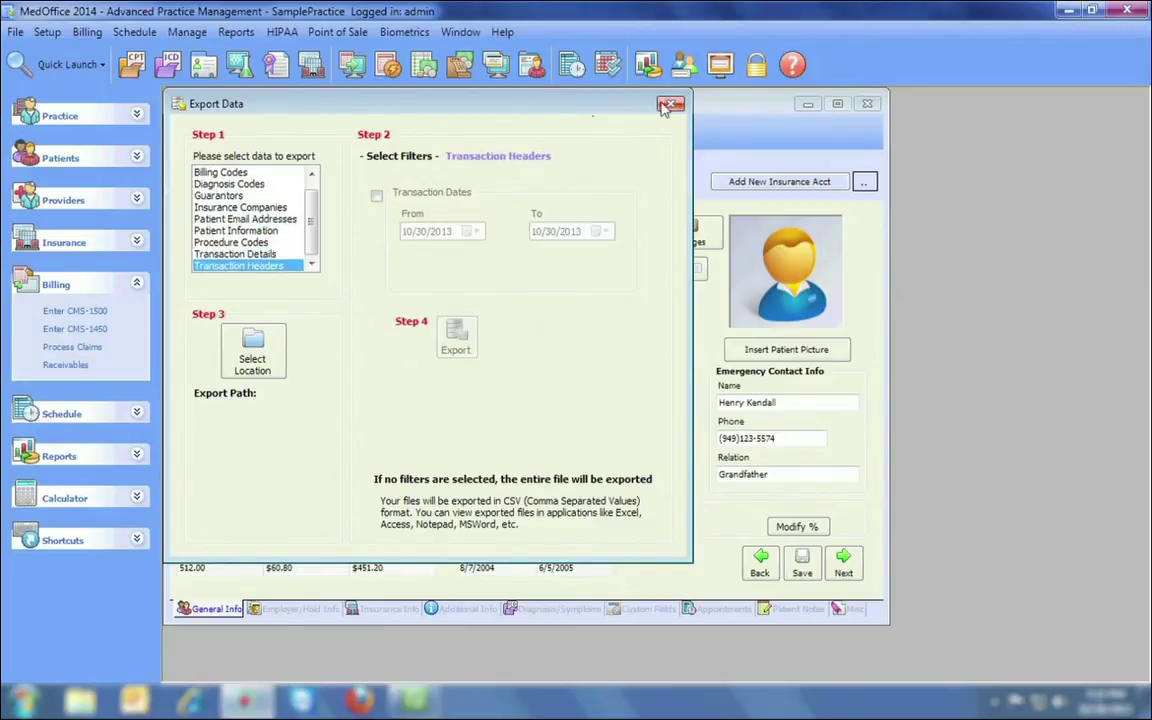
pyautogui.click(668, 104)
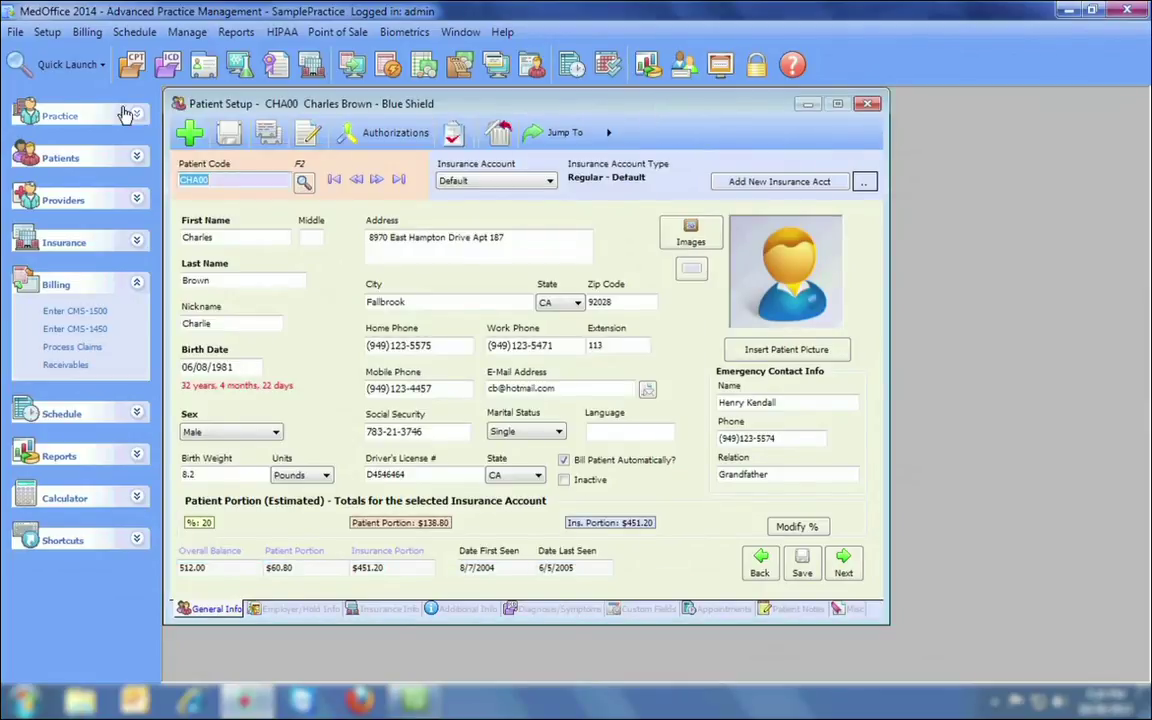
# Open Fee Schedules, view MEDICARE and its procedure codes, then load the CASH Cash Pricing schedule.
pyautogui.click(48, 33)
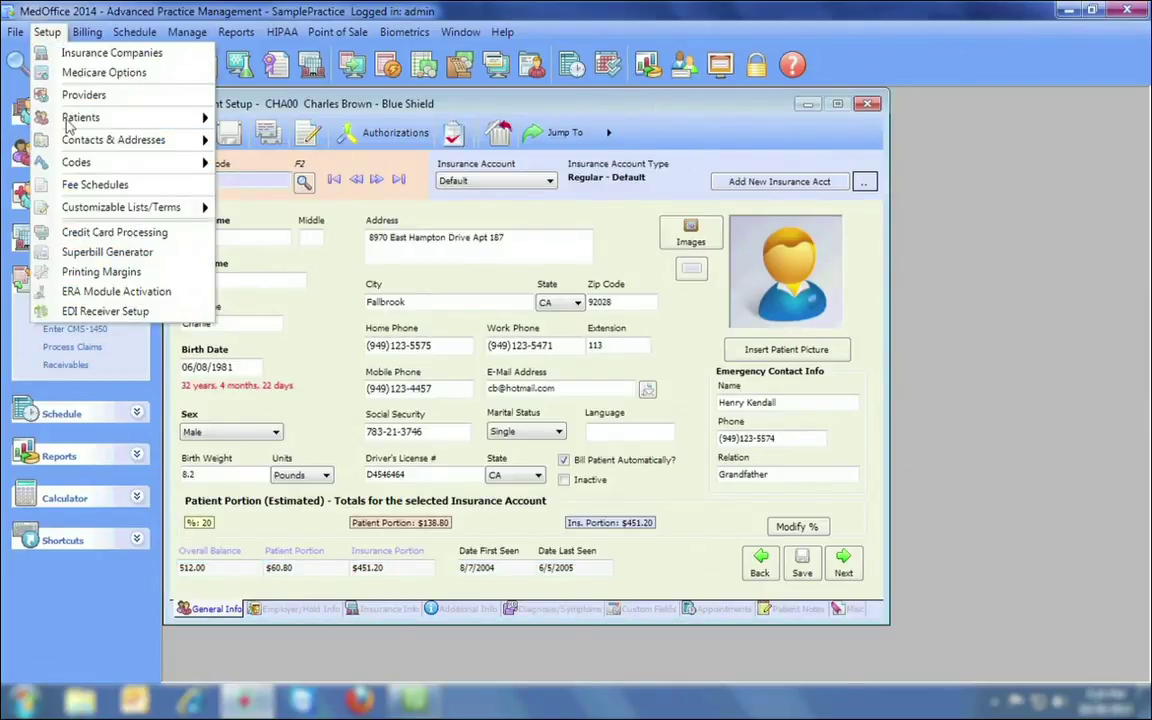
pyautogui.click(80, 186)
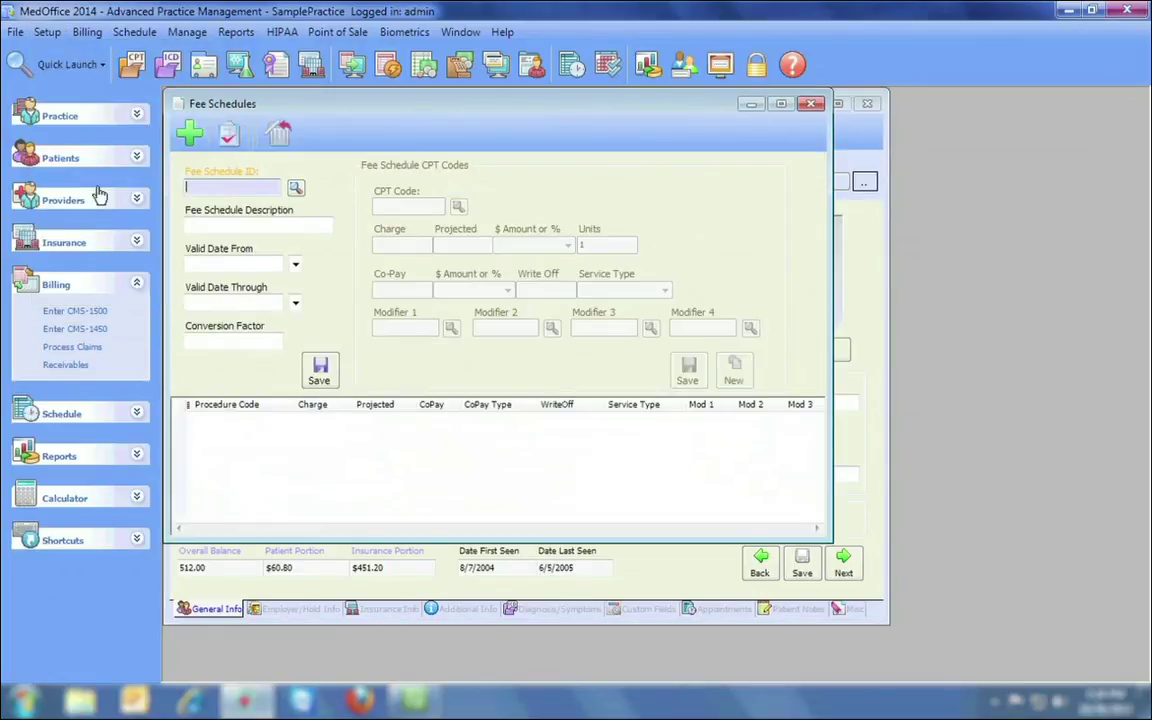
pyautogui.click(297, 188)
pyautogui.doubleClick(304, 203)
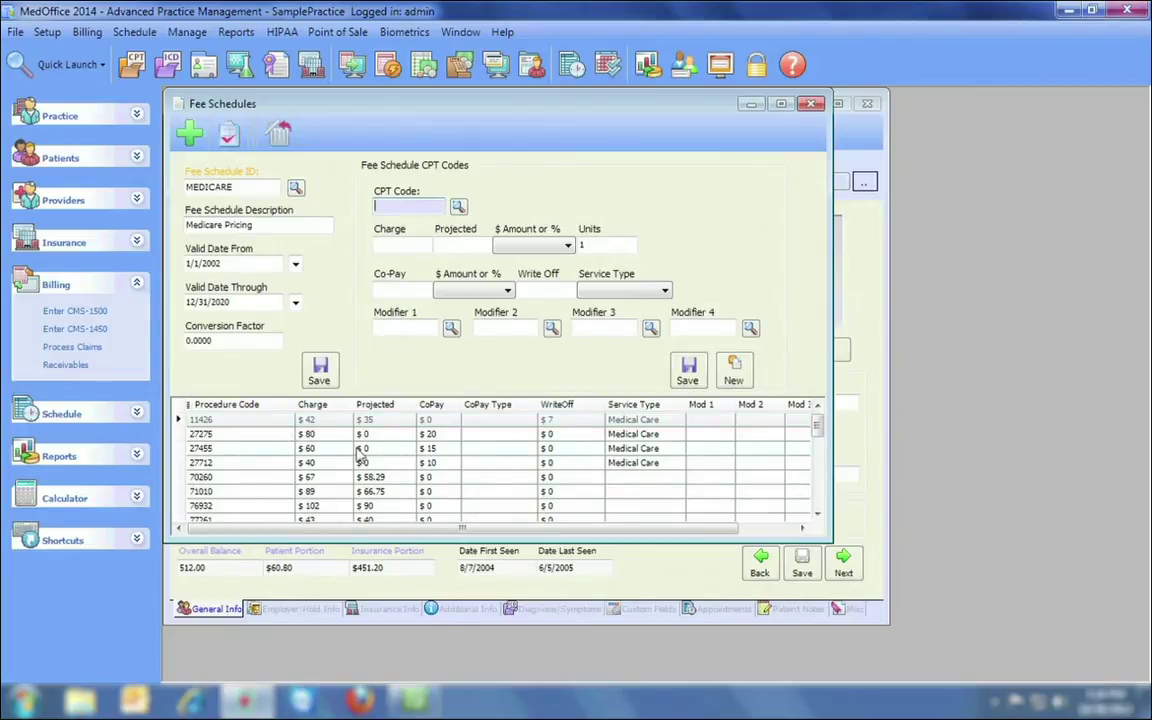
pyautogui.click(458, 206)
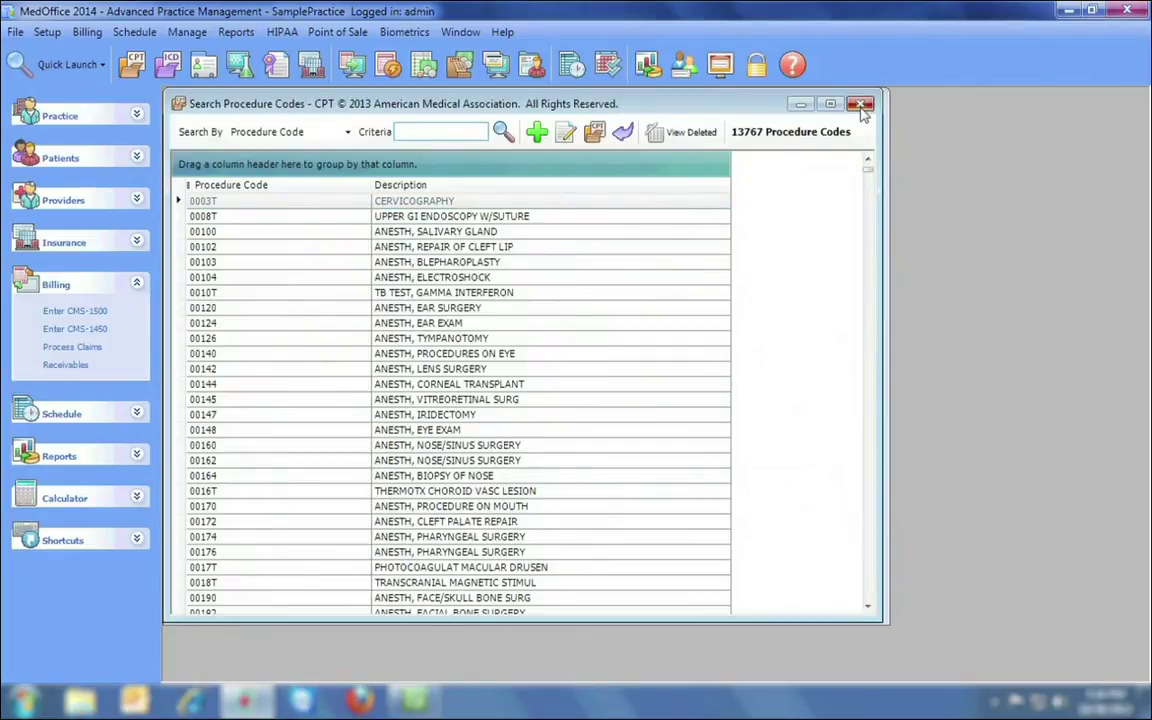
pyautogui.press('Escape')
pyautogui.click(297, 189)
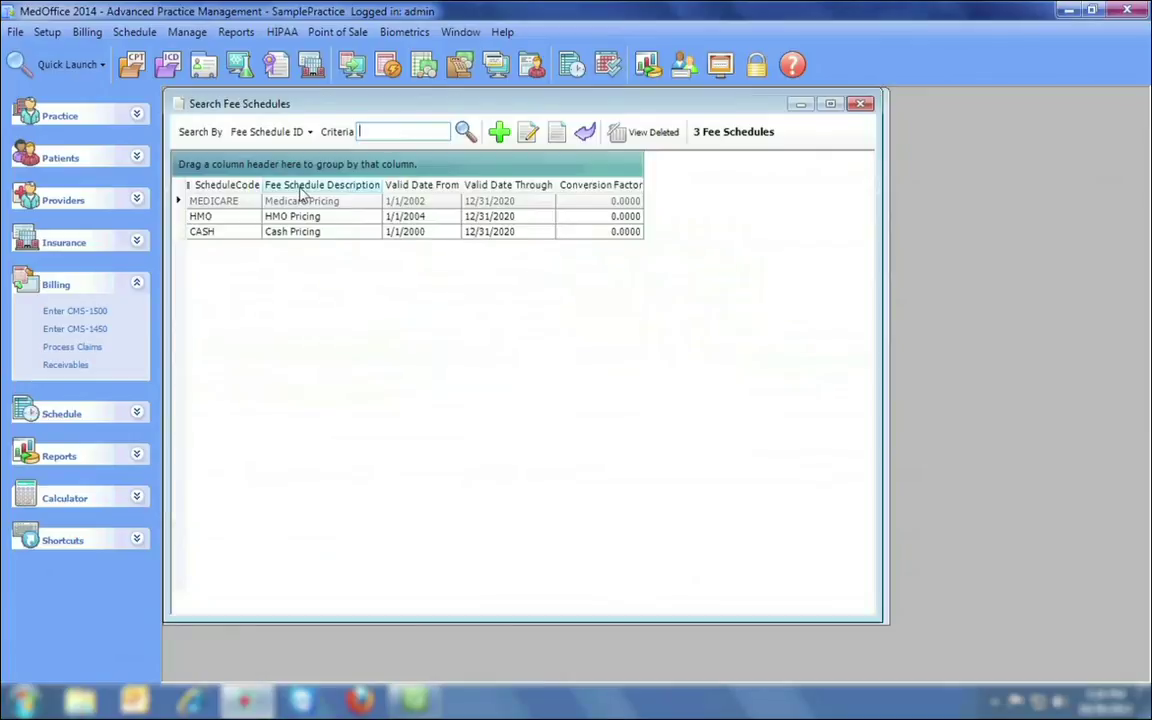
pyautogui.doubleClick(273, 237)
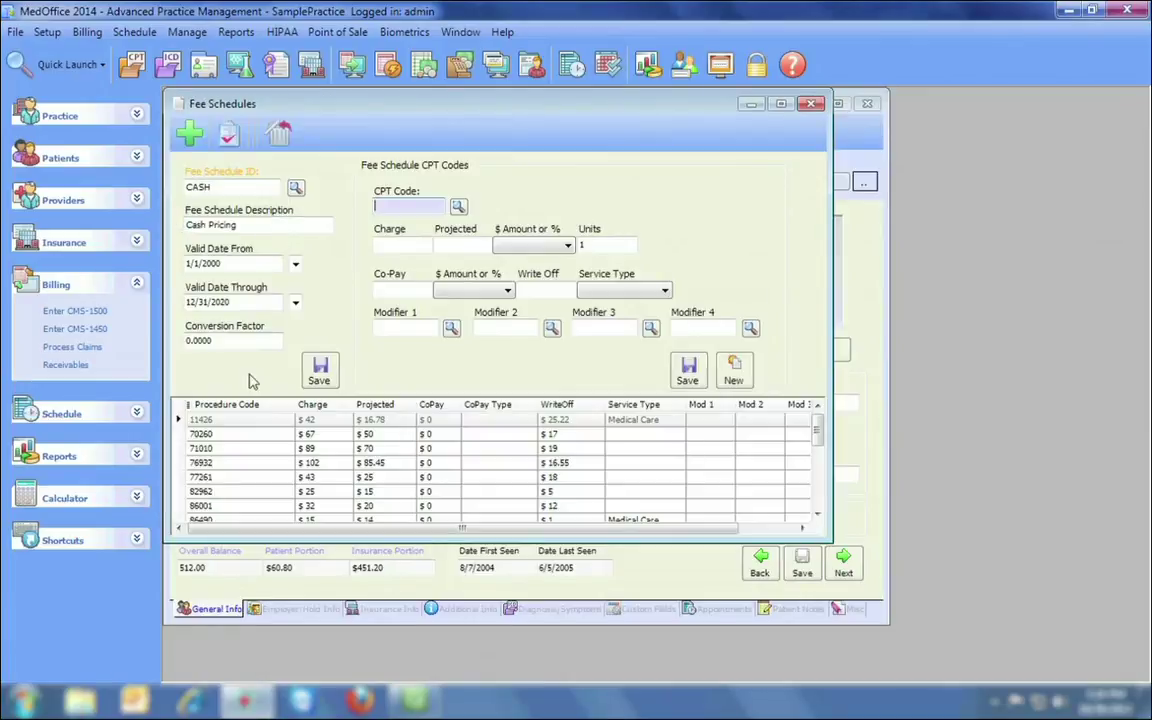
pyautogui.moveTo(817, 428)
pyautogui.mouseDown()
pyautogui.moveTo(817, 463)
pyautogui.moveTo(817, 428)
pyautogui.mouseUp()
# Select procedure codes 00120, 00142, 00148, 00164 and 00174 from the code list.
pyautogui.click(458, 206)
pyautogui.click(420, 231)
pyautogui.click(418, 262)
pyautogui.click(450, 308)
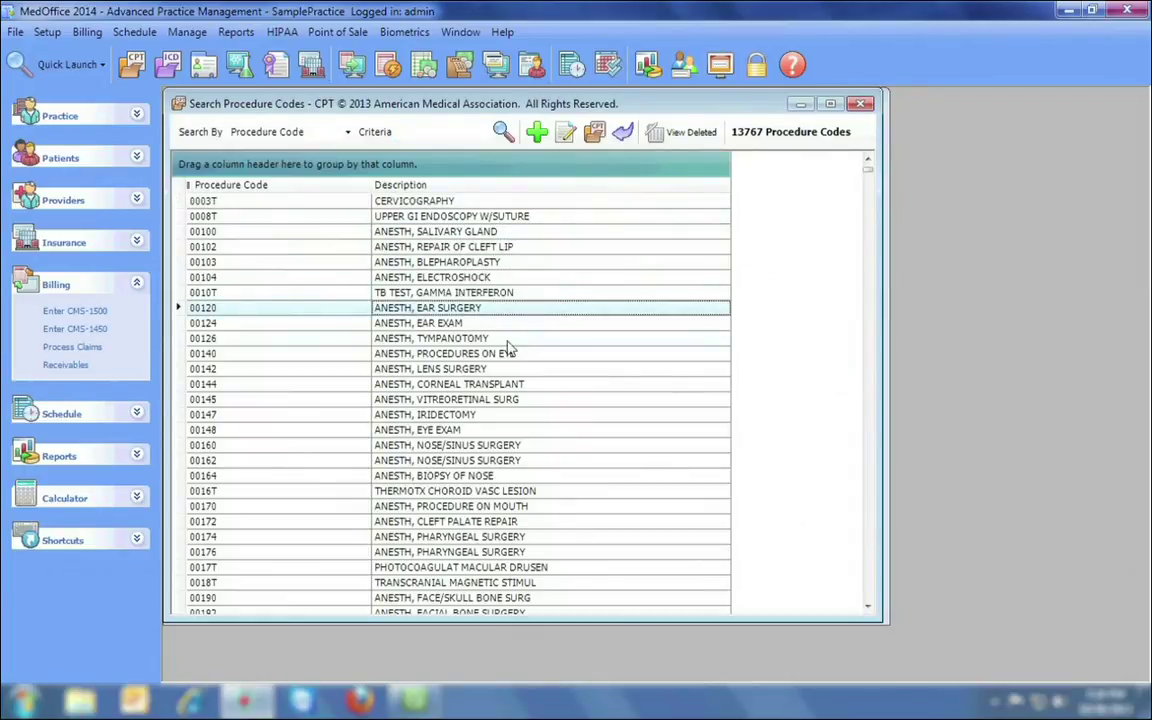
pyautogui.keyDown('ctrl'); pyautogui.click(500, 368); pyautogui.keyUp('ctrl')
pyautogui.keyDown('ctrl'); pyautogui.click(492, 430); pyautogui.keyUp('ctrl')
pyautogui.keyDown('ctrl'); pyautogui.click(495, 475); pyautogui.keyUp('ctrl')
pyautogui.keyDown('ctrl'); pyautogui.click(497, 536); pyautogui.keyUp('ctrl')
pyautogui.click(860, 105)
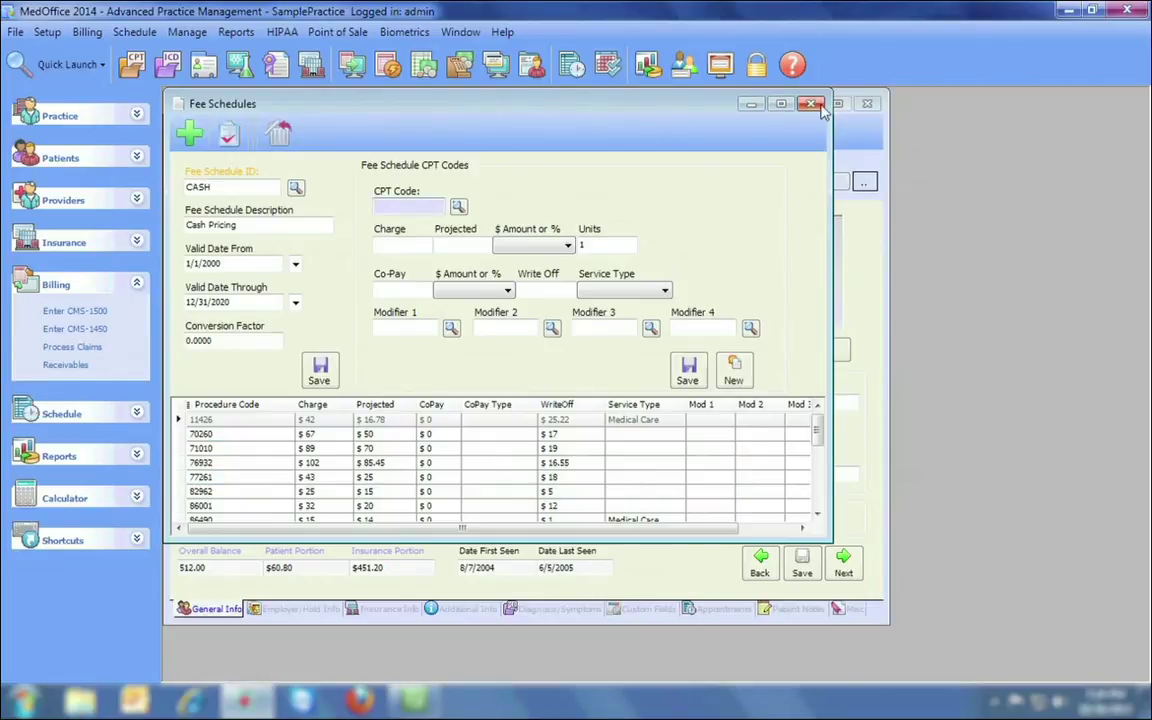
pyautogui.click(812, 104)
pyautogui.click(591, 404)
pyautogui.click(15, 31)
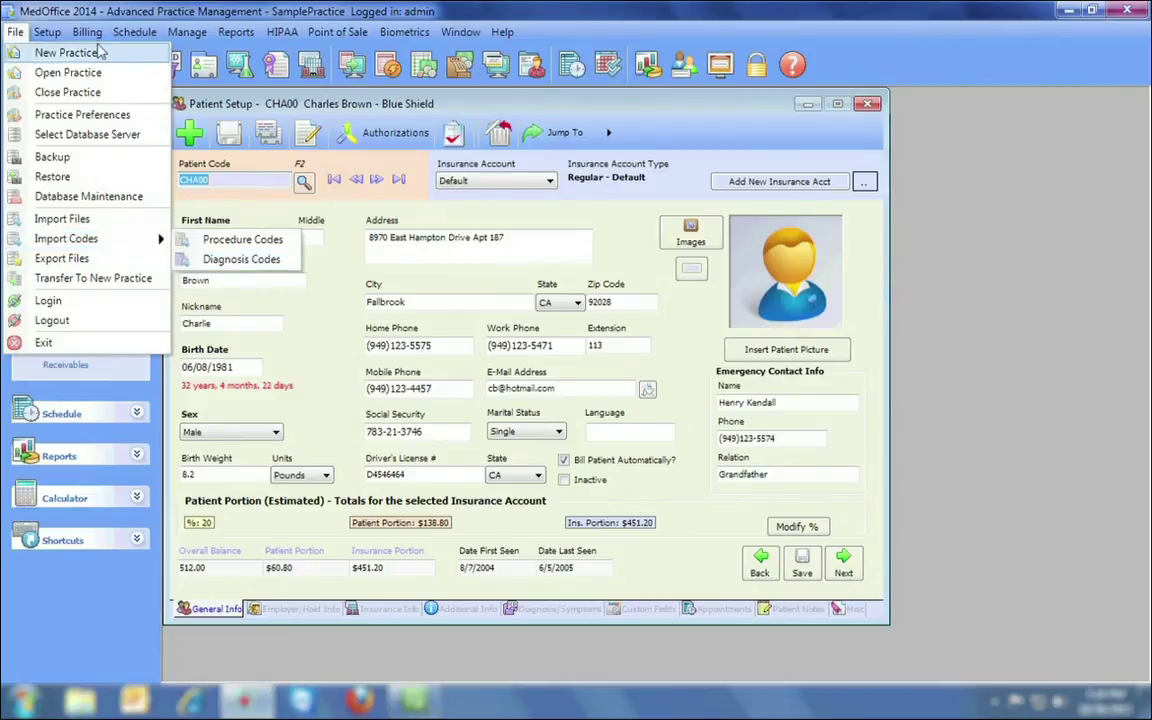
pyautogui.moveTo(47, 31)
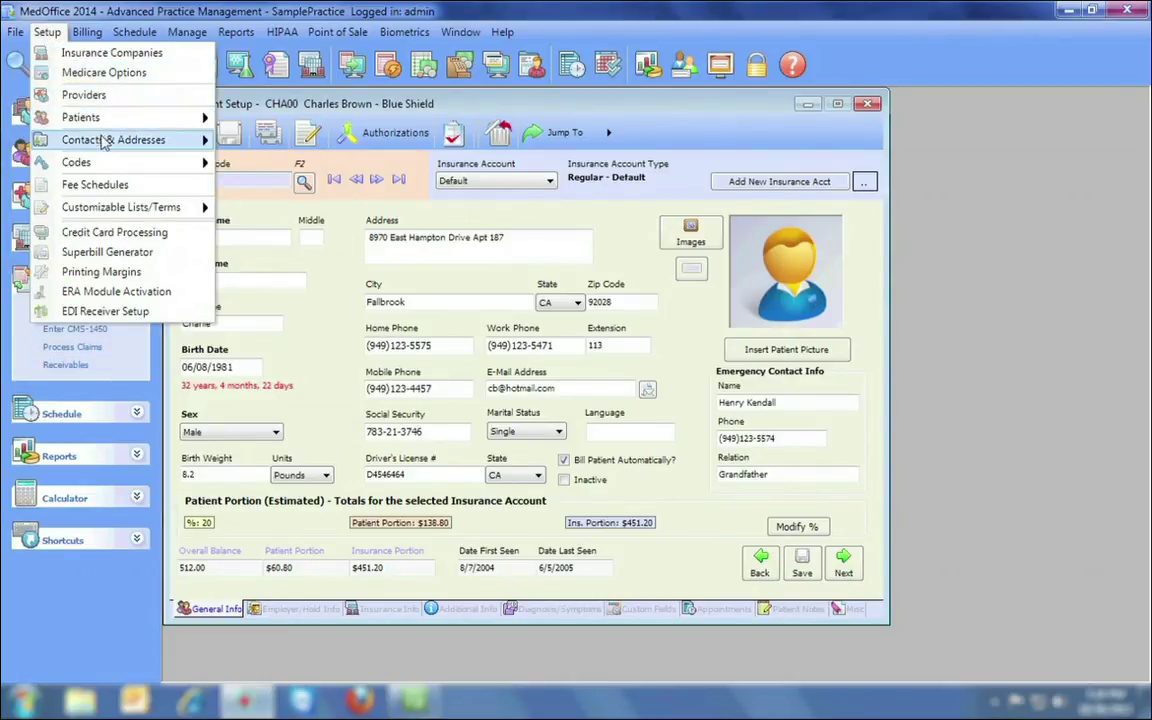
pyautogui.moveTo(104, 141)
pyautogui.click(305, 159)
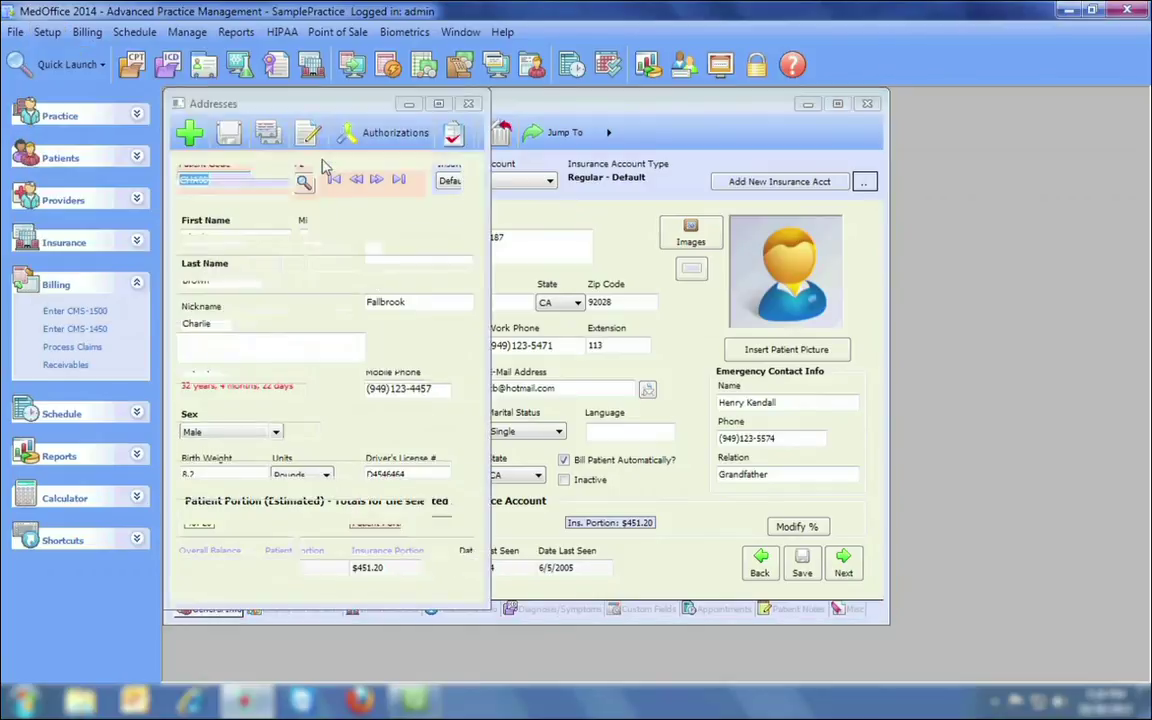
pyautogui.click(300, 228)
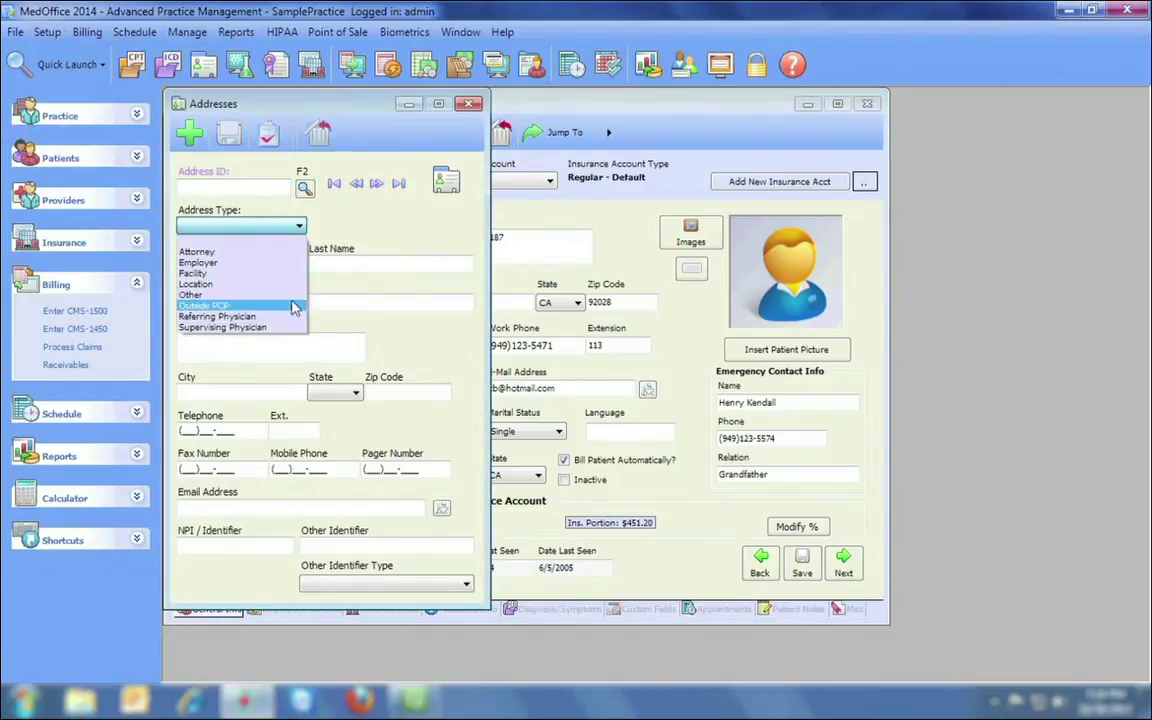
pyautogui.click(462, 110)
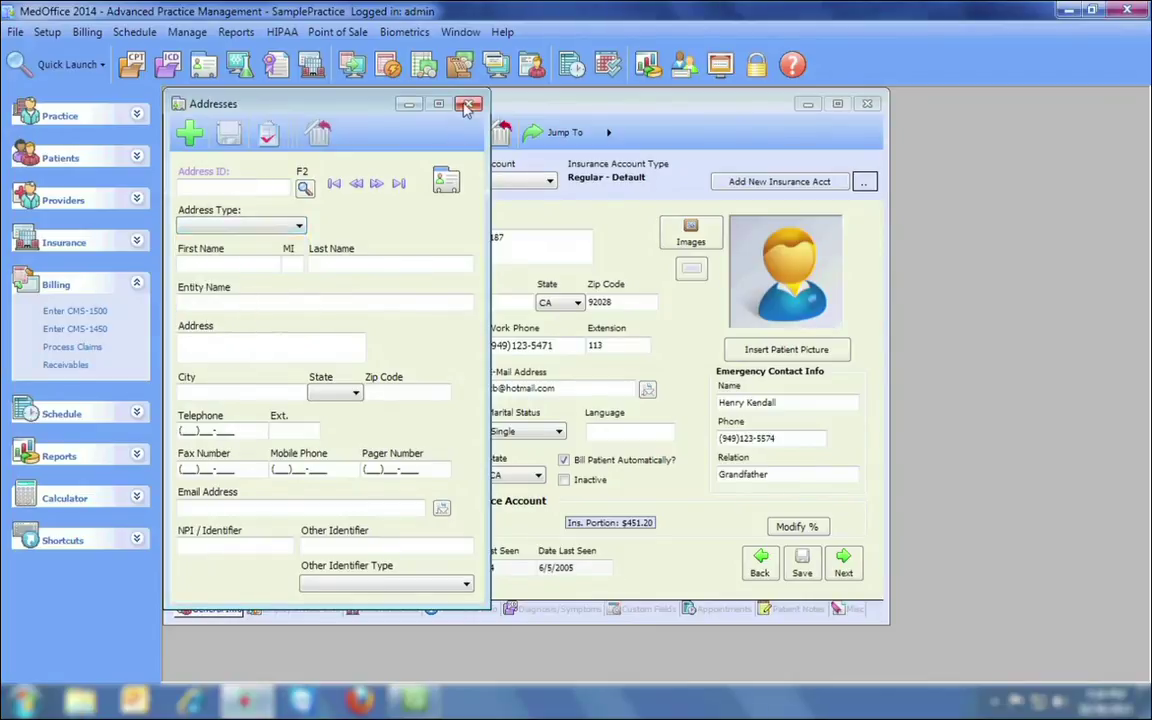
pyautogui.click(467, 104)
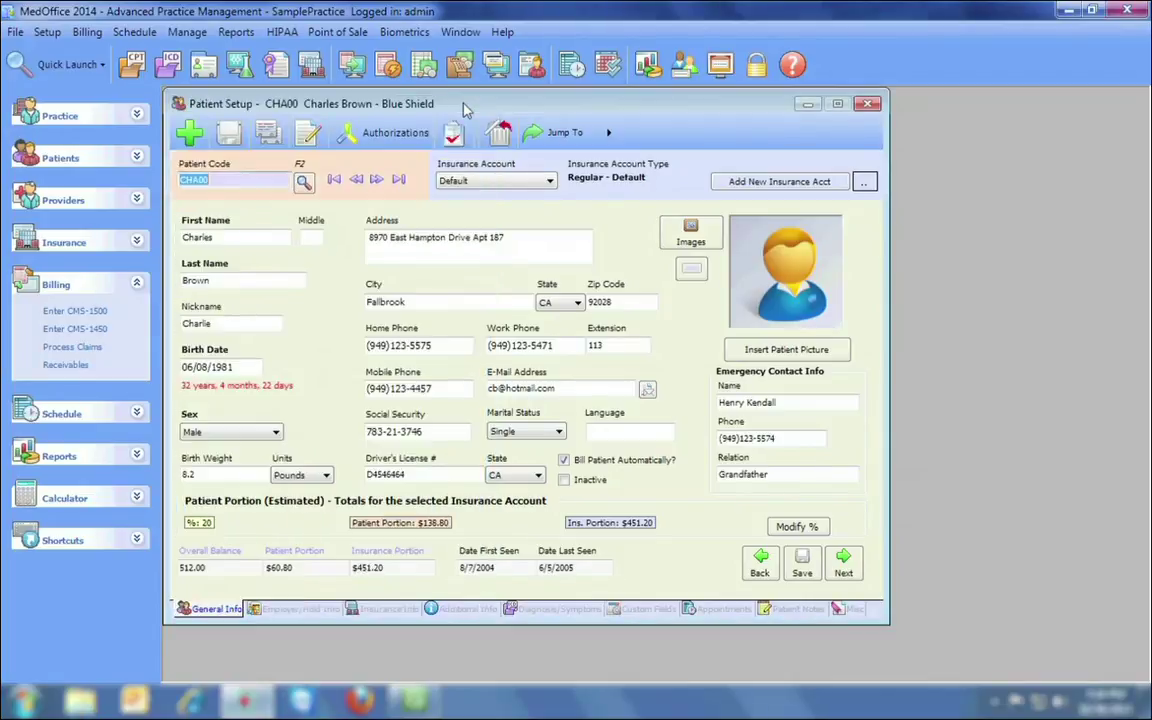
# Move to the next patient record and dismiss the co-pay reminder.
pyautogui.click(47, 31)
pyautogui.moveTo(112, 205)
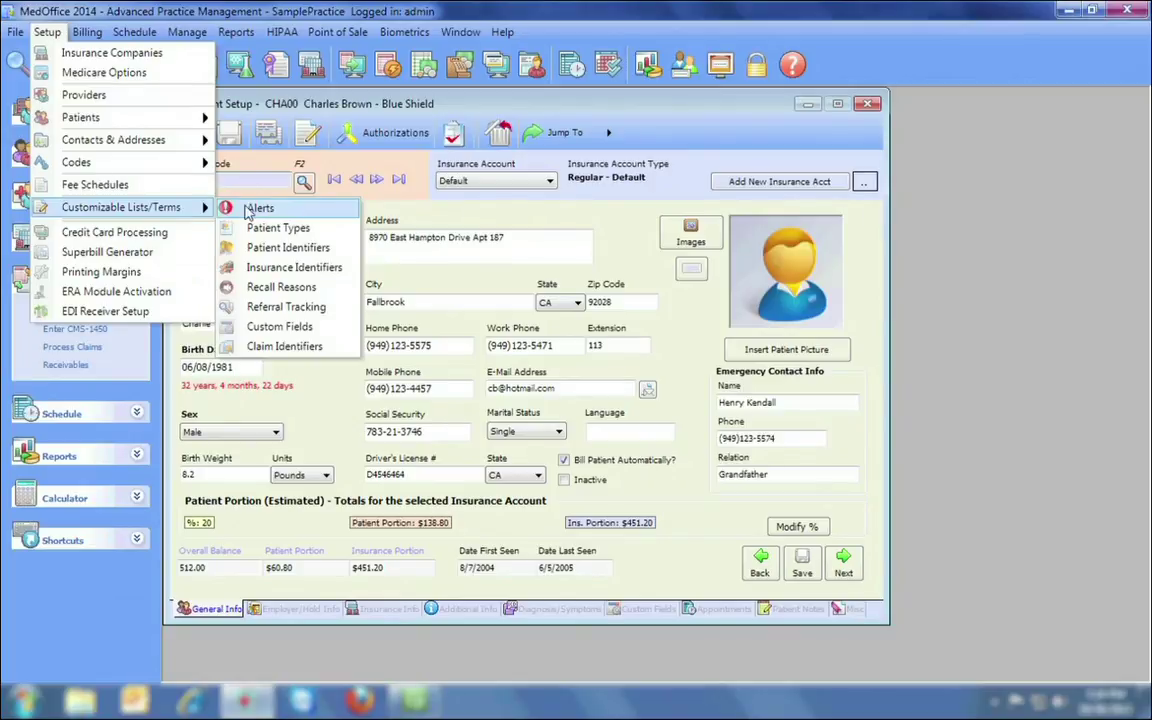
pyautogui.click(372, 190)
pyautogui.click(376, 179)
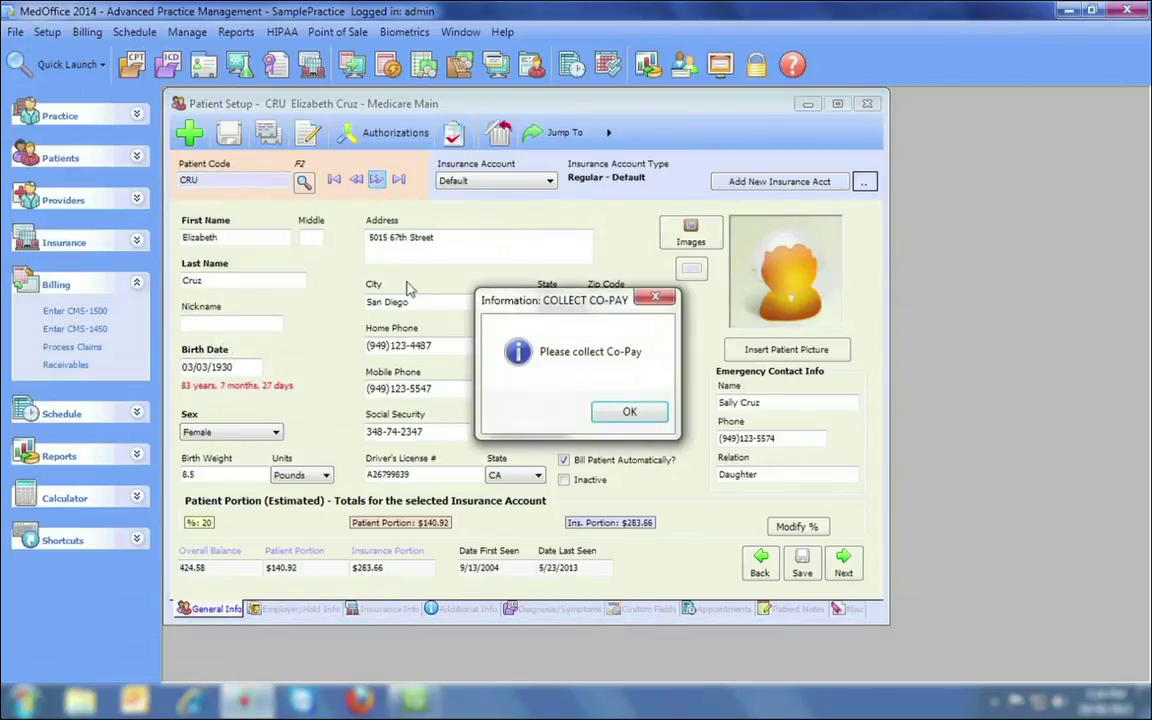
pyautogui.press('Return')
# Review the patient's employer and custom fields, check the Custom Fields definitions, and close Patient Setup.
pyautogui.click(298, 608)
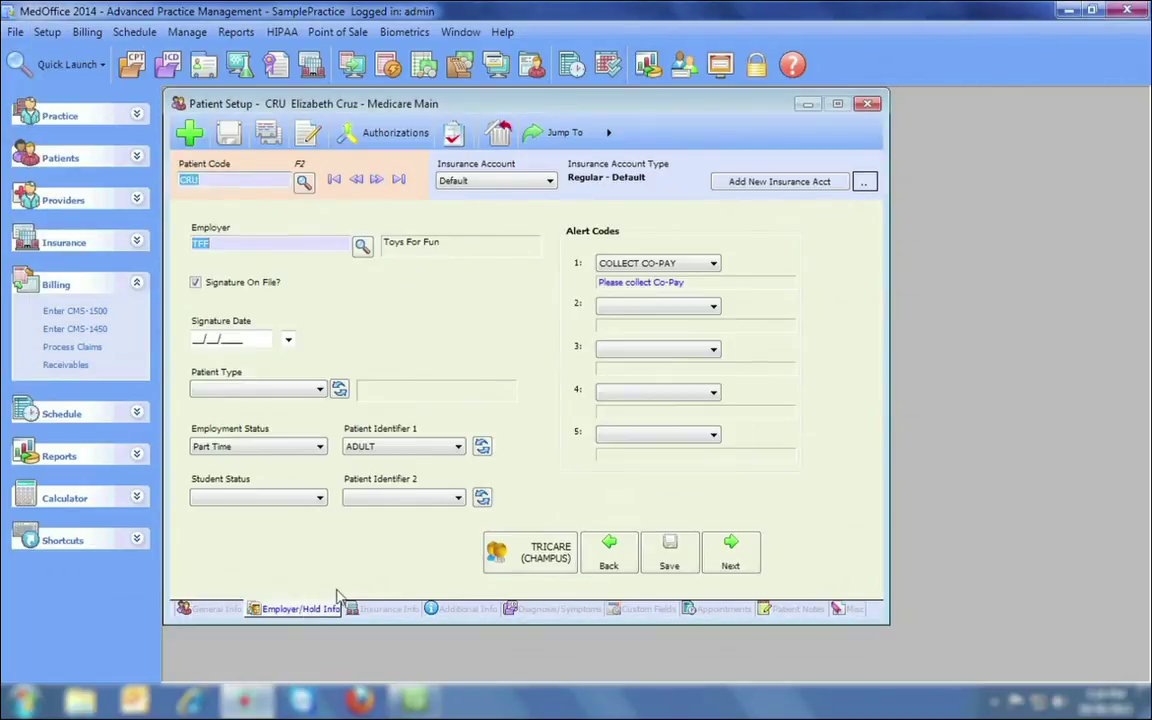
pyautogui.click(640, 610)
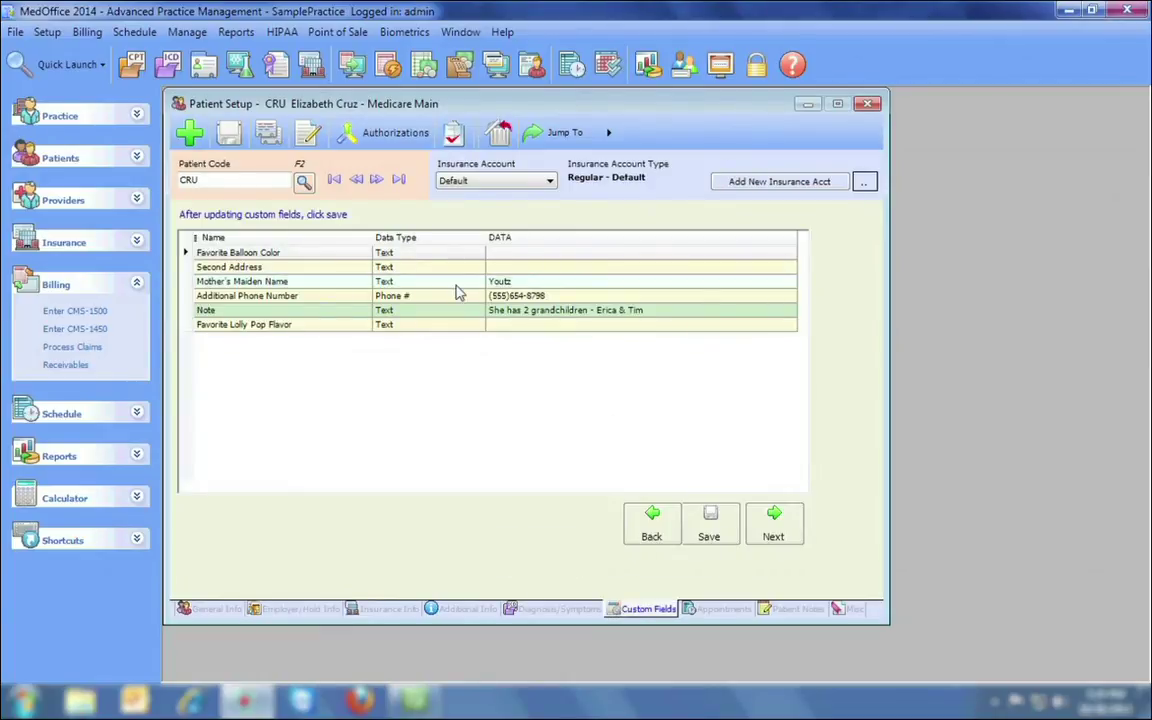
pyautogui.click(47, 32)
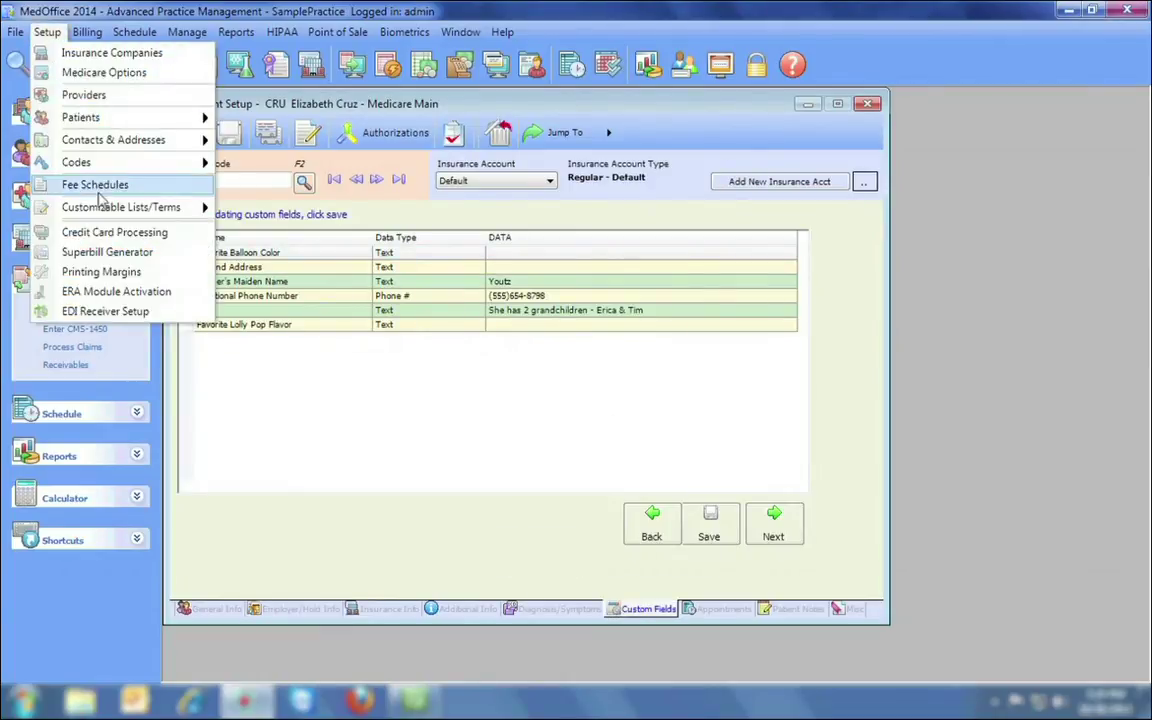
pyautogui.moveTo(120, 207)
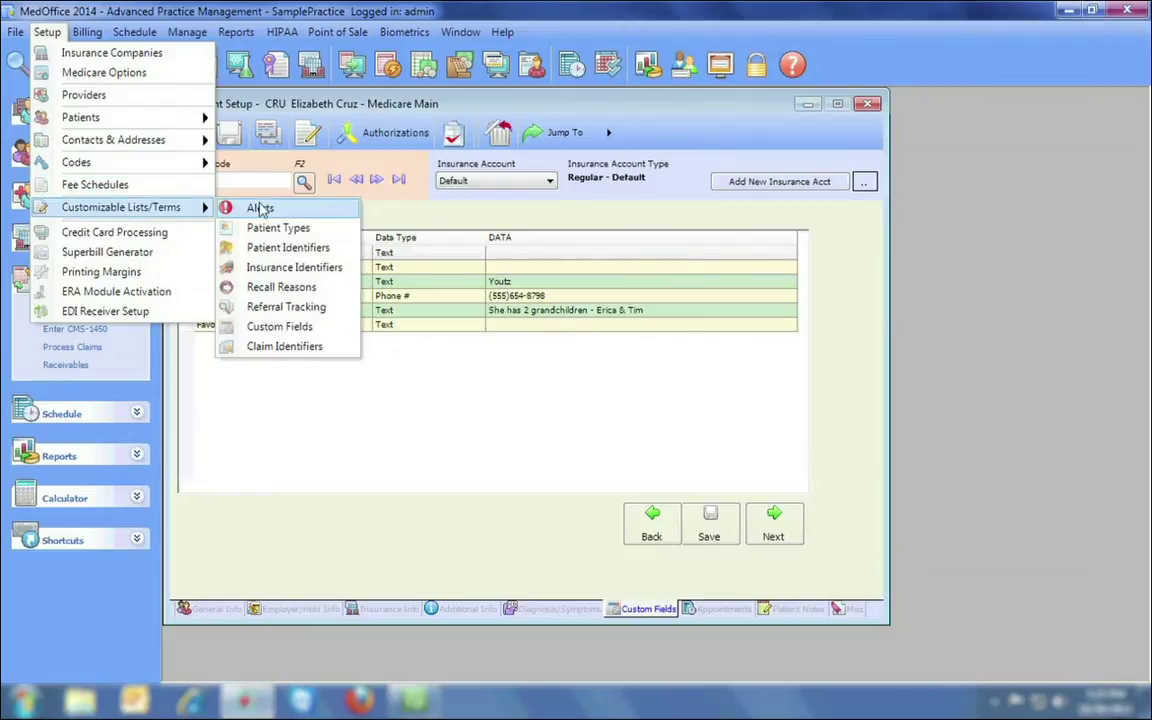
pyautogui.click(280, 327)
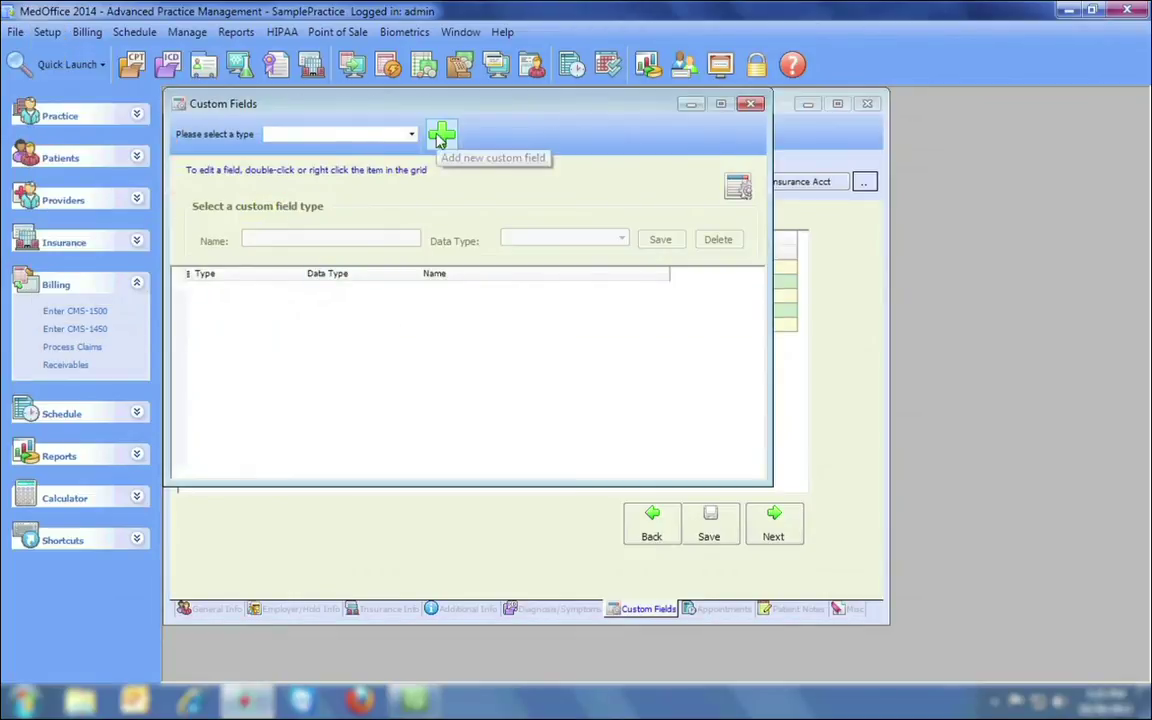
pyautogui.click(750, 104)
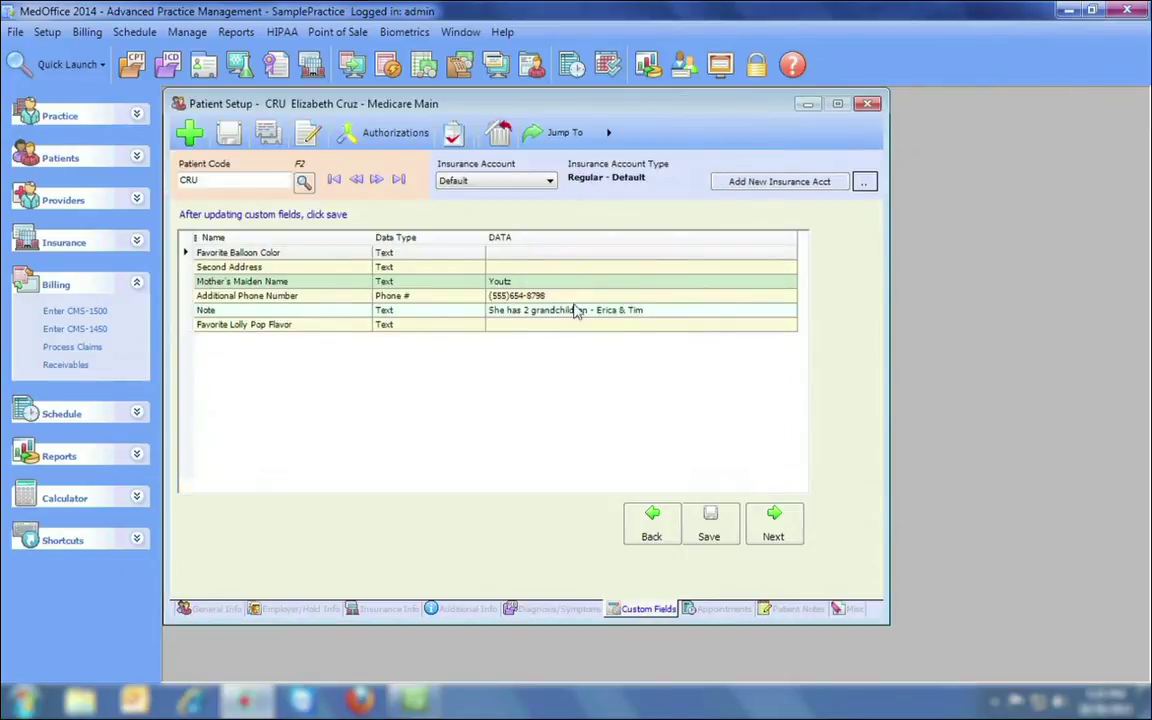
pyautogui.click(868, 103)
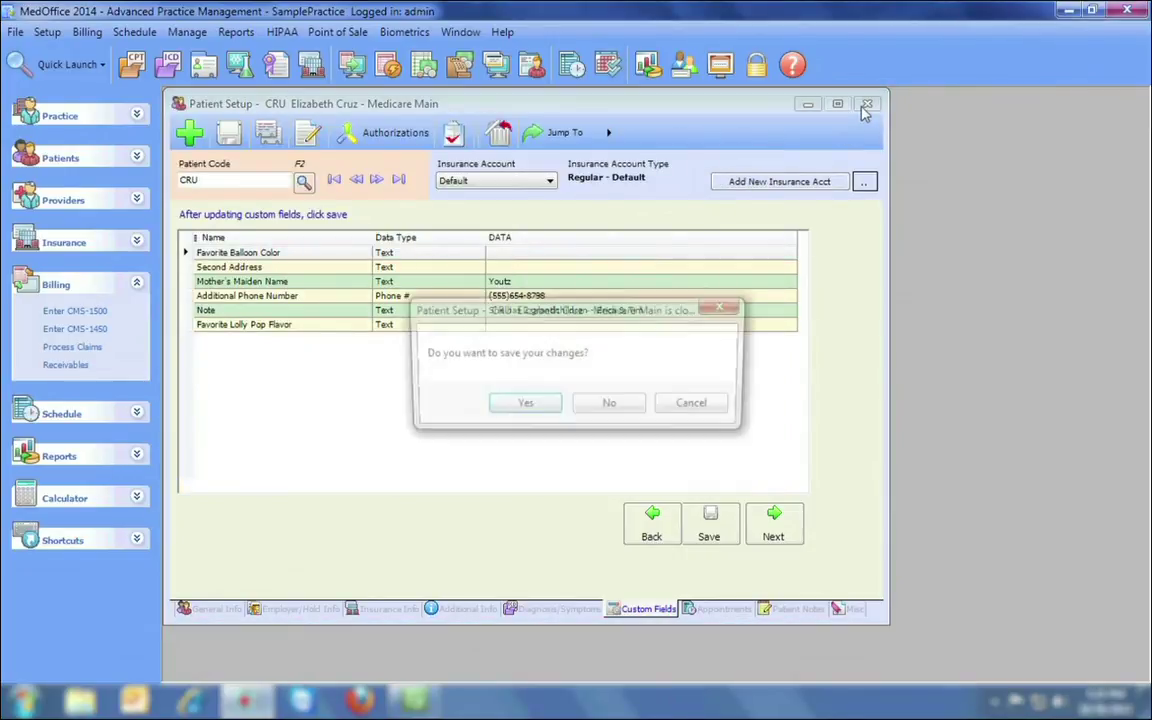
# Discard Patient Setup changes, sign in to ClaimTek cloud access, and launch MedOffice as a RemoteApp.
pyautogui.click(603, 404)
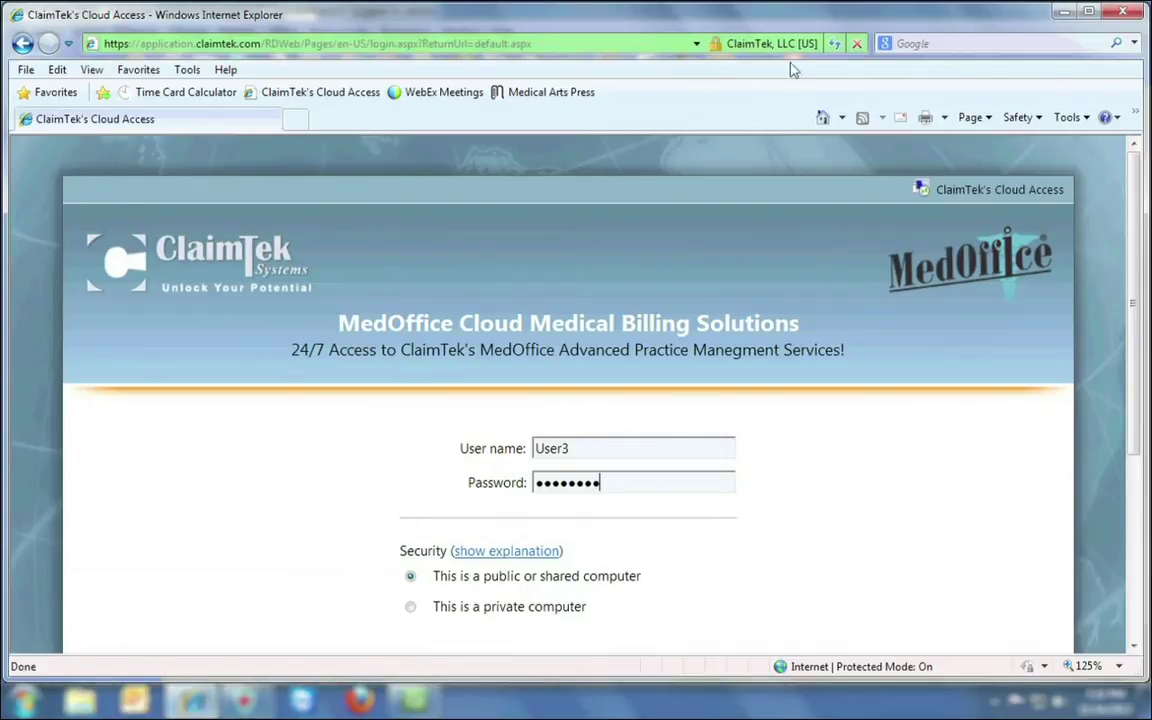
pyautogui.moveTo(793, 50)
pyautogui.press('Return')
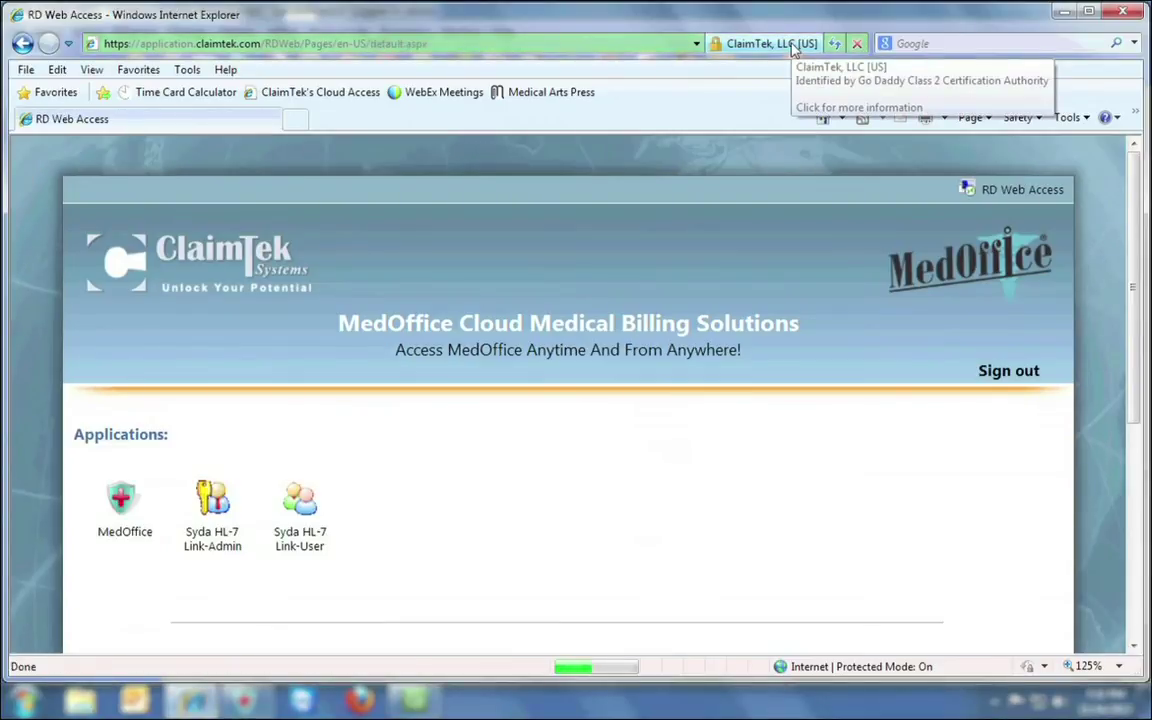
pyautogui.scroll(-3, 533, 393)
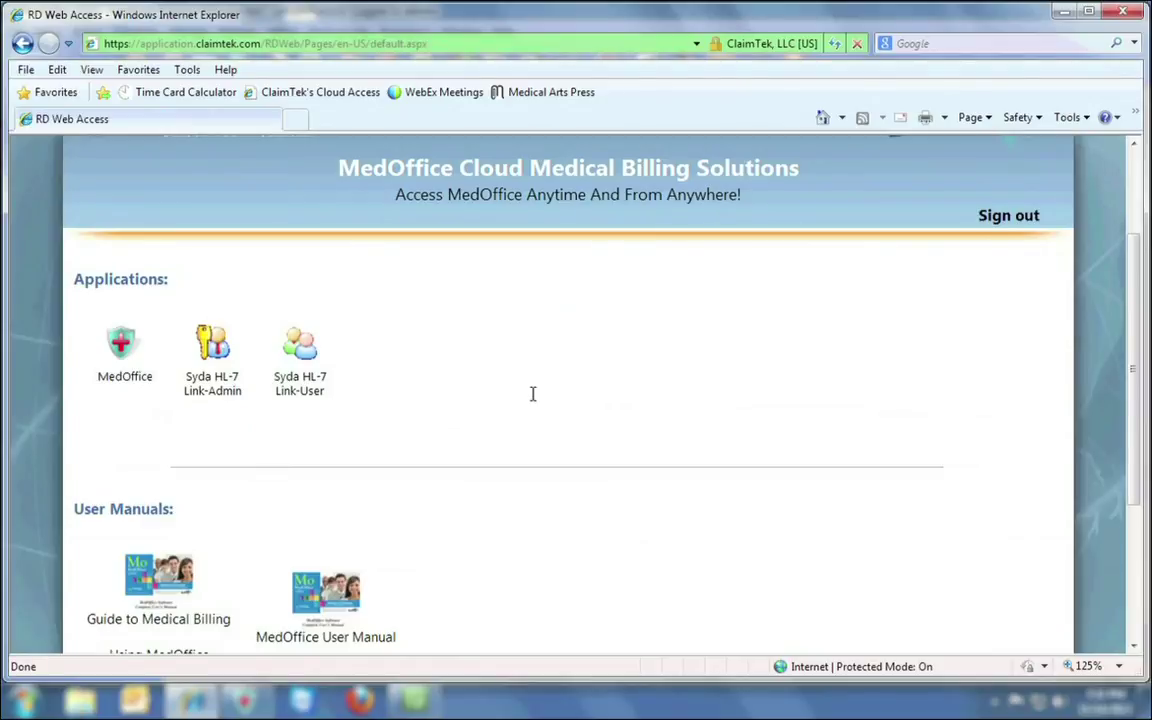
pyautogui.scroll(-2, 533, 395)
pyautogui.click(118, 262)
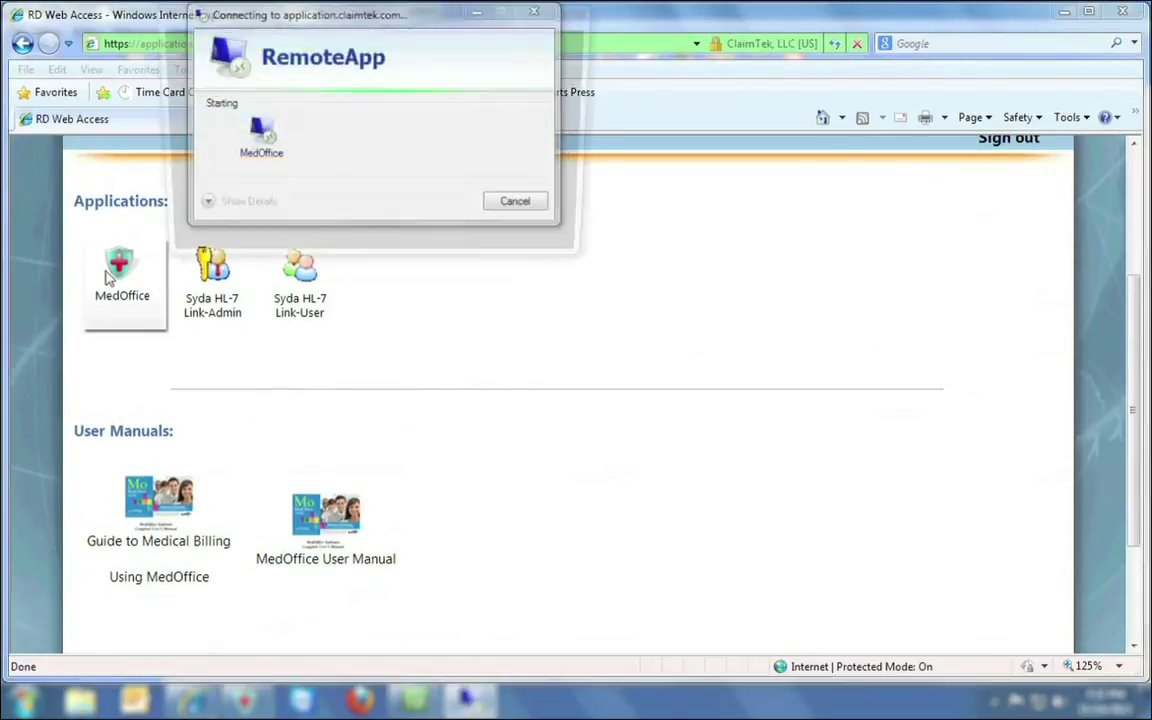
pyautogui.click(475, 242)
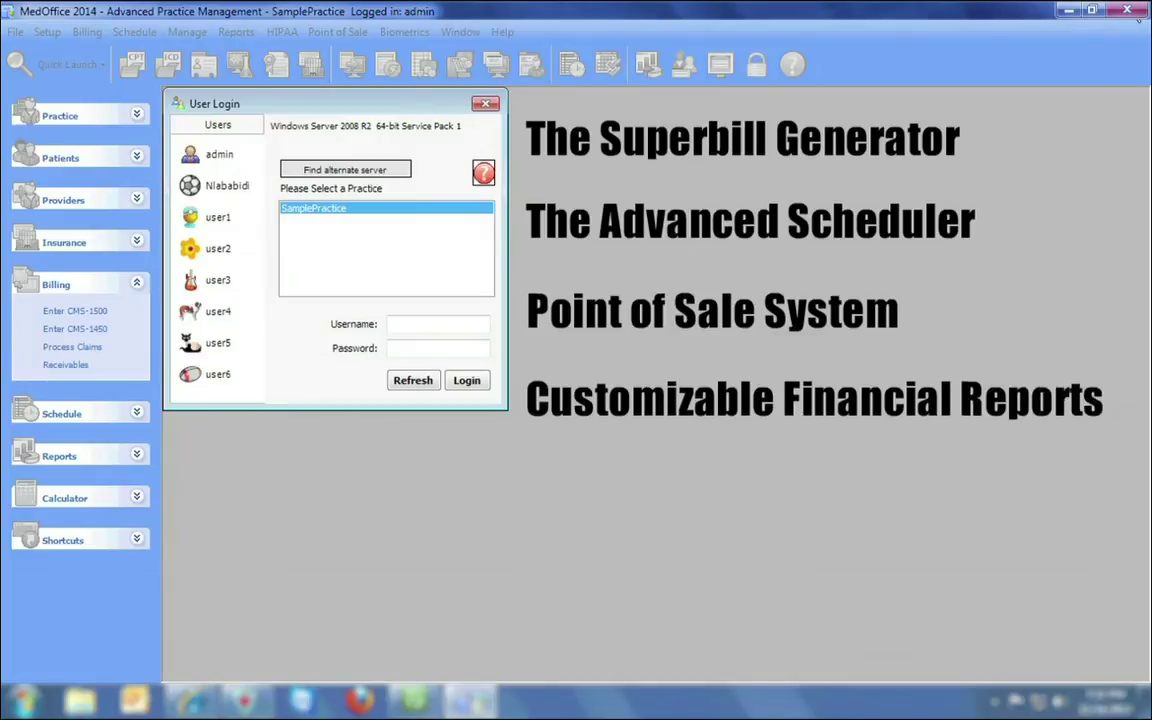
# Exit the remote login, then open the Superbill Generator, Daily Schedule and Point of Sale windows.
pyautogui.hotkey('alt', 'F4')
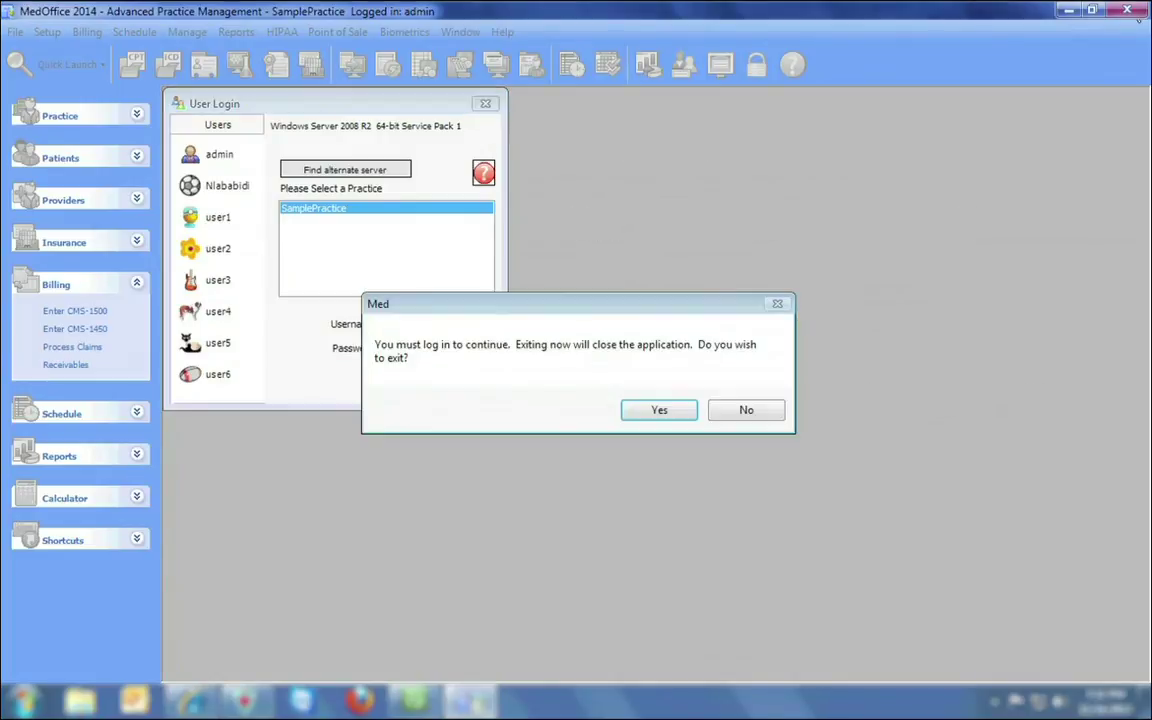
pyautogui.press('Return')
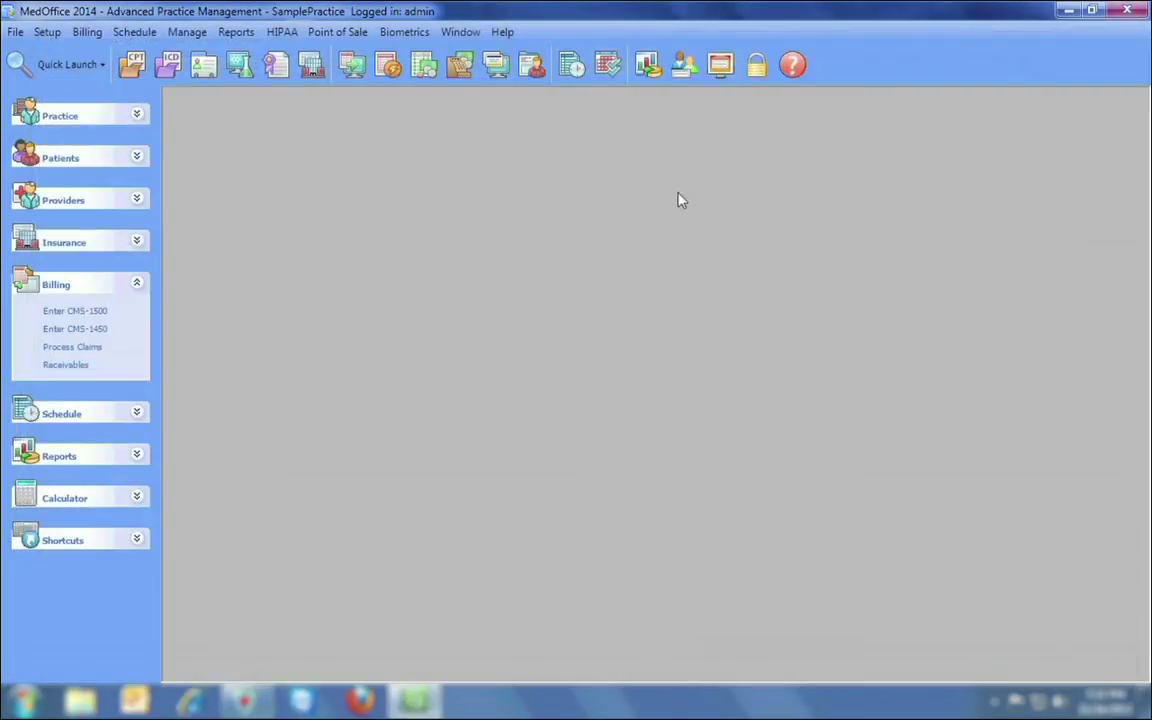
pyautogui.click(47, 32)
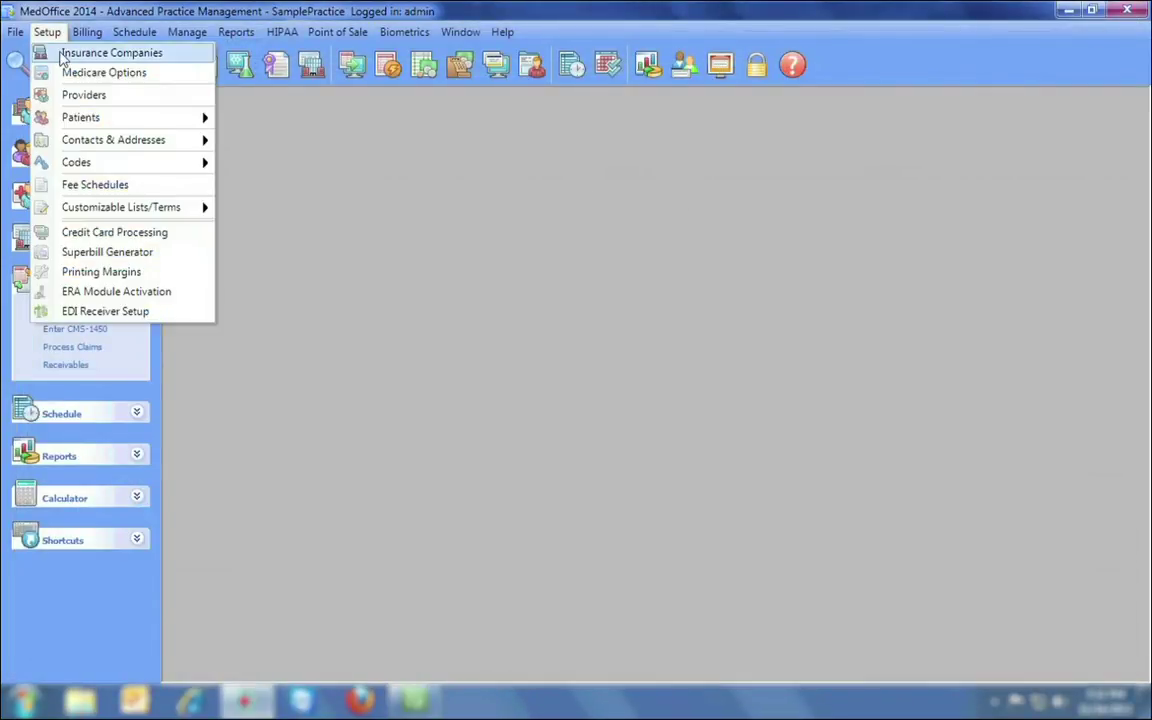
pyautogui.click(96, 251)
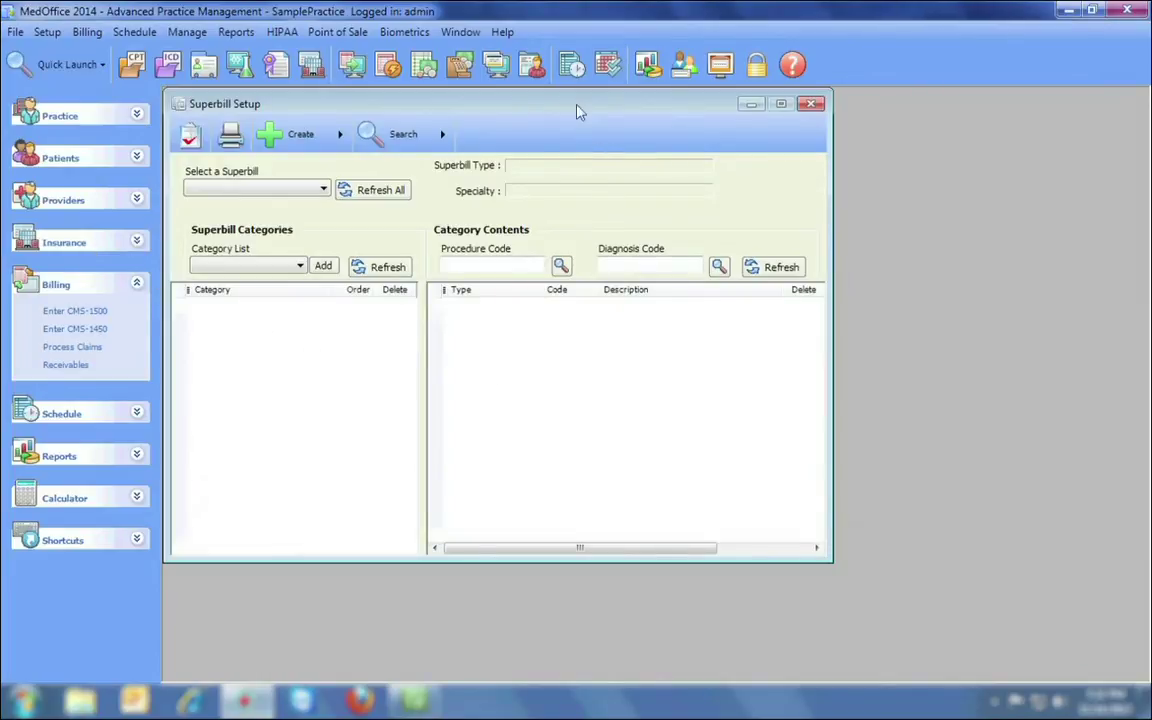
pyautogui.click(571, 66)
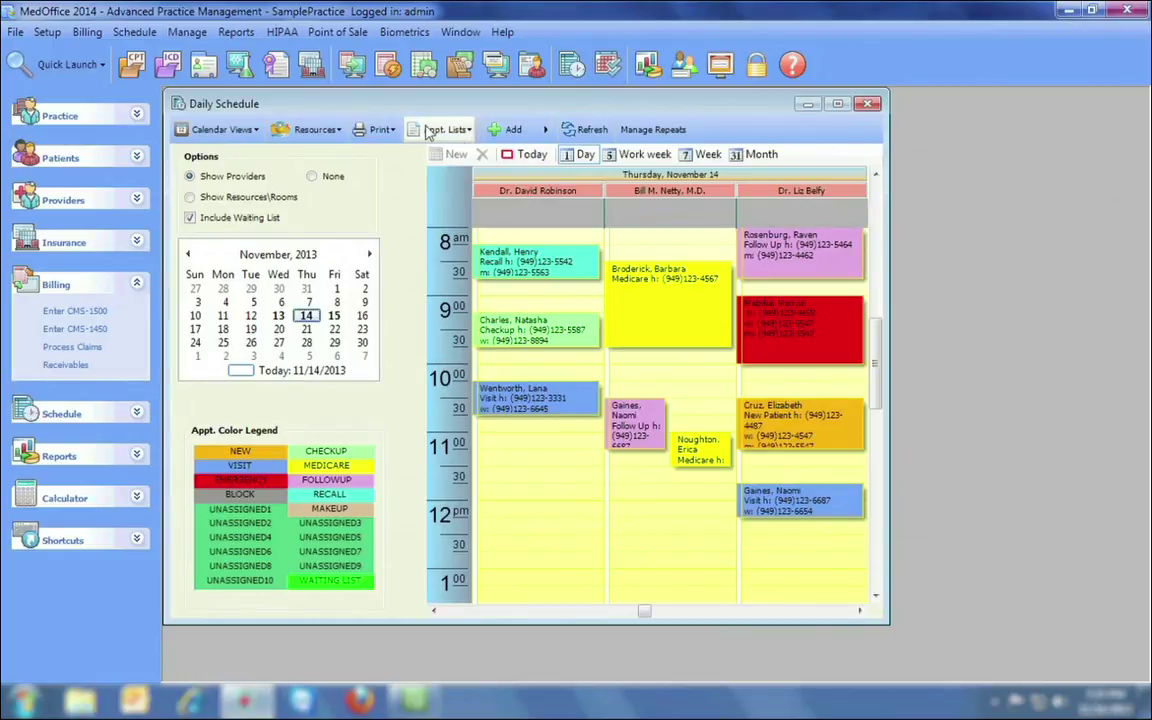
pyautogui.click(457, 80)
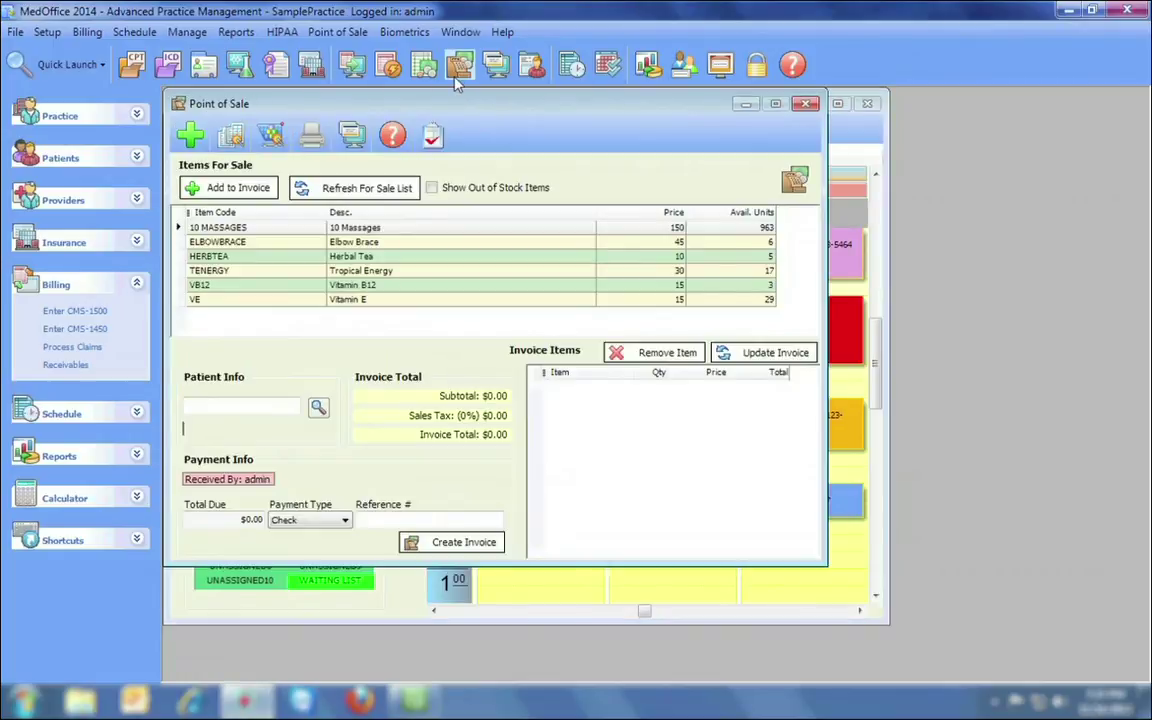
# Generate the Financial Claims Balances report (14 claims, 1,684.00 charges), view page 2, and close it.
pyautogui.click(648, 66)
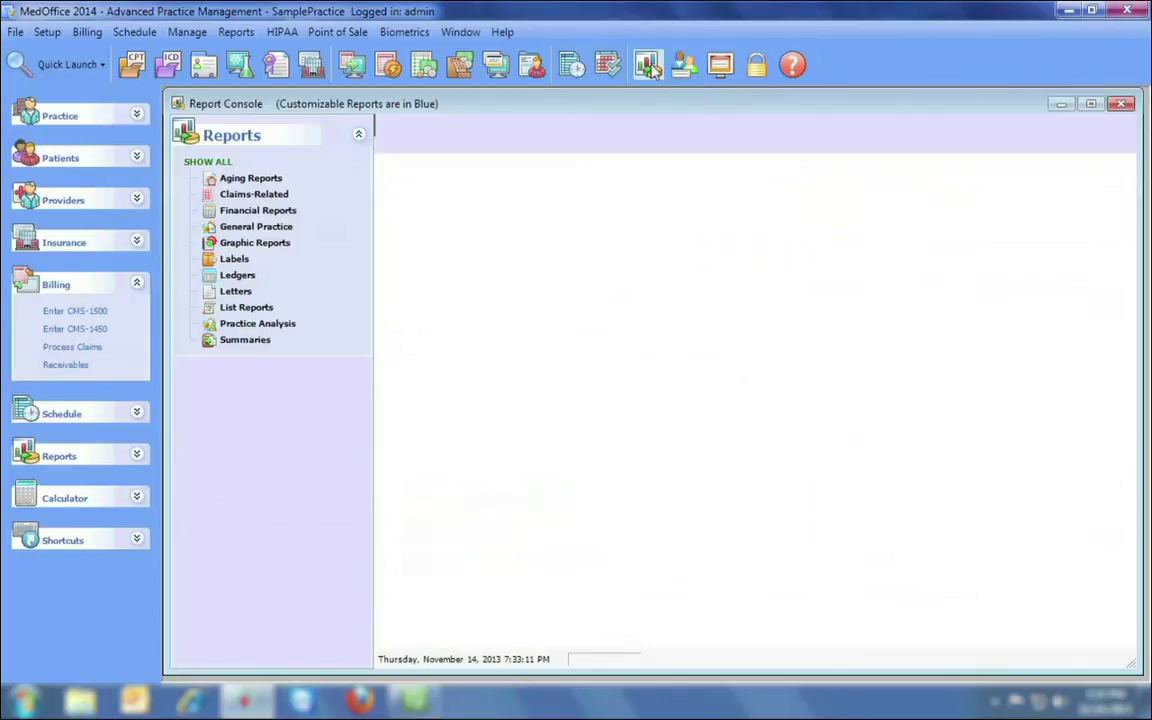
pyautogui.click(279, 195)
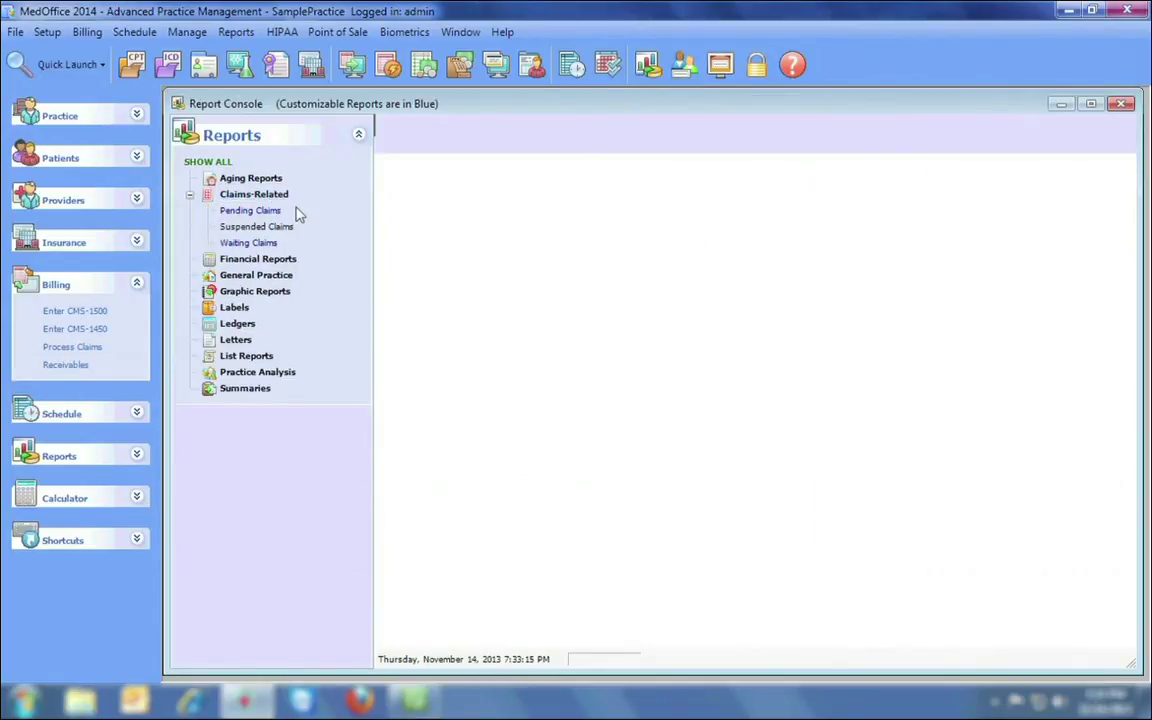
pyautogui.click(258, 259)
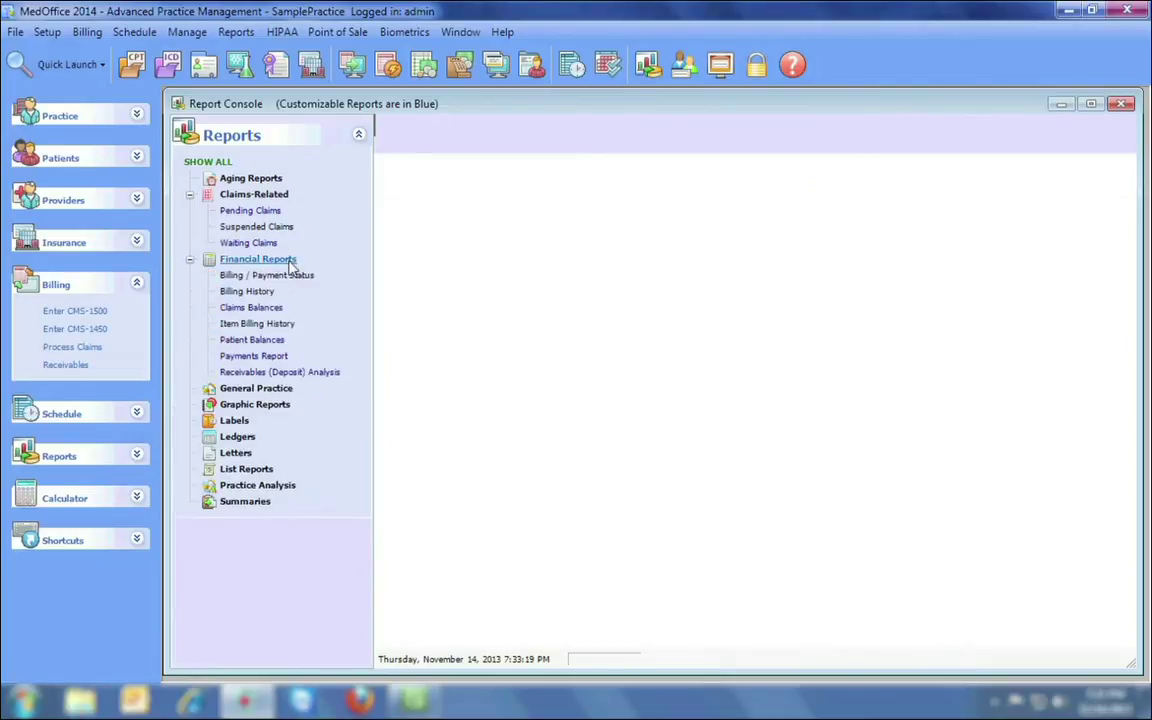
pyautogui.click(274, 309)
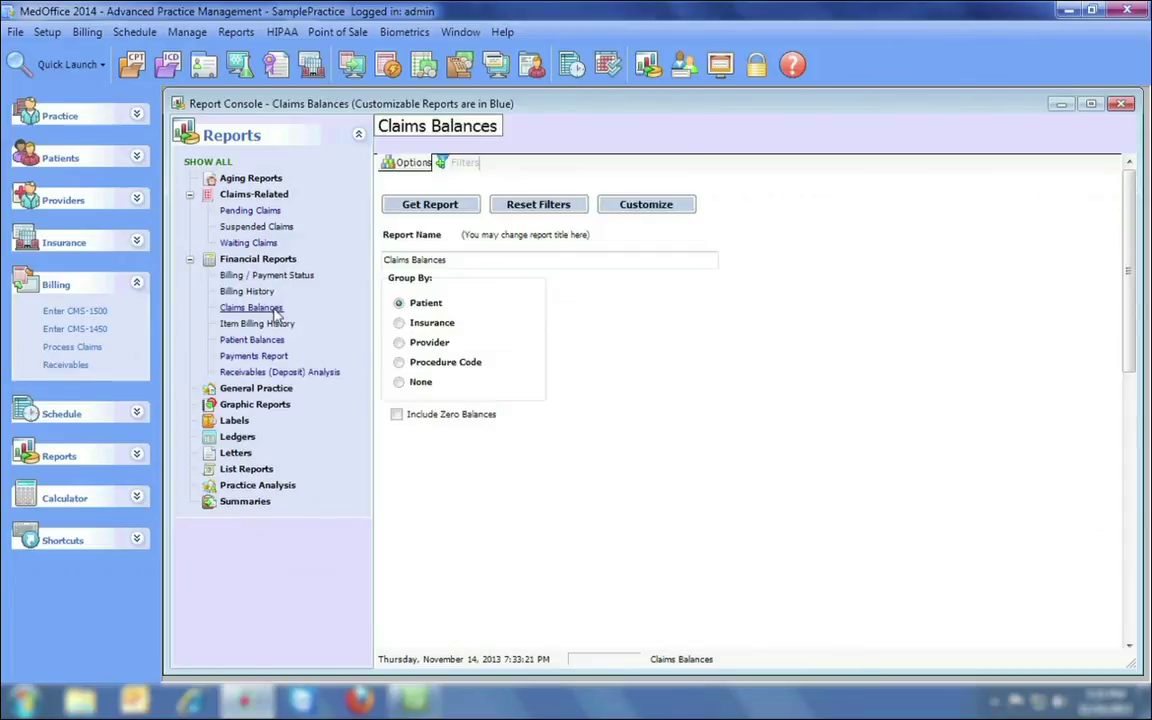
pyautogui.click(432, 205)
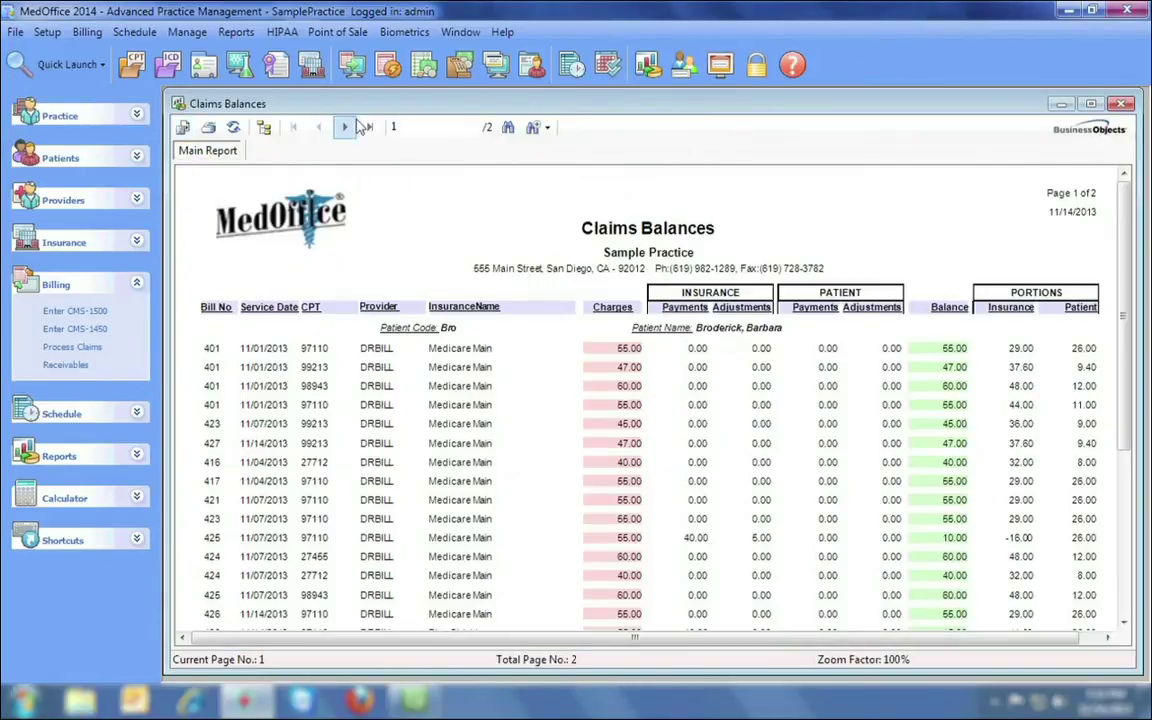
pyautogui.click(346, 130)
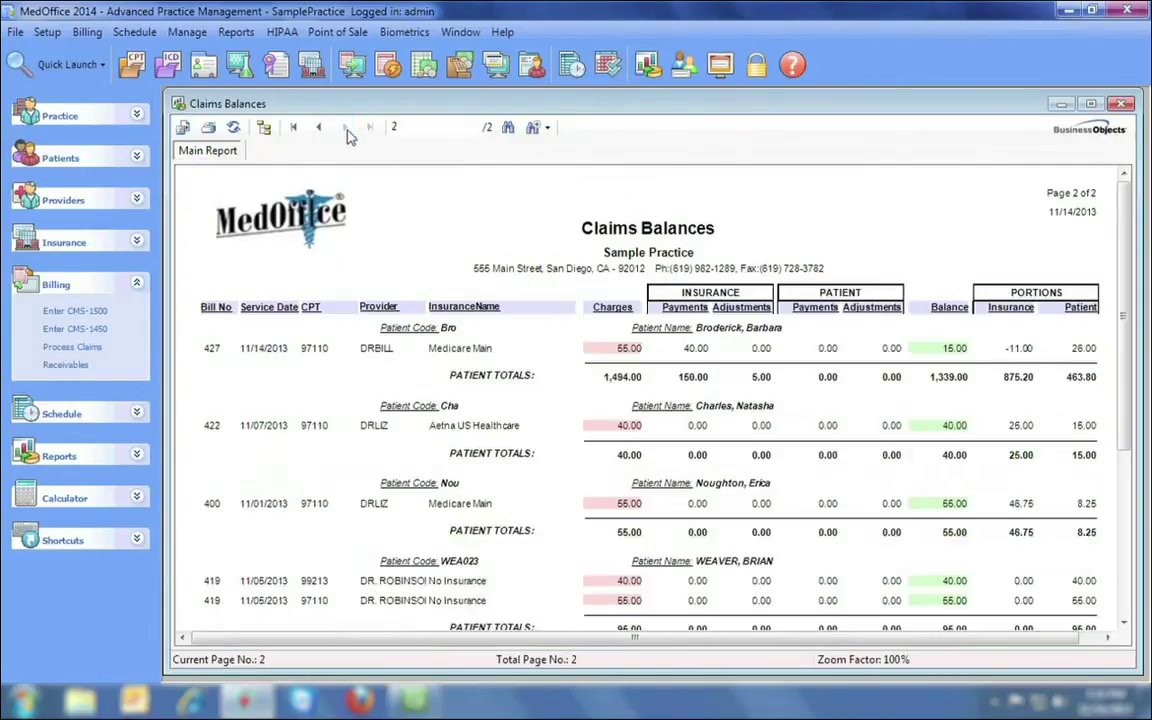
pyautogui.moveTo(1124, 193)
pyautogui.mouseDown()
pyautogui.moveTo(1124, 295)
pyautogui.moveTo(1124, 197)
pyautogui.mouseUp()
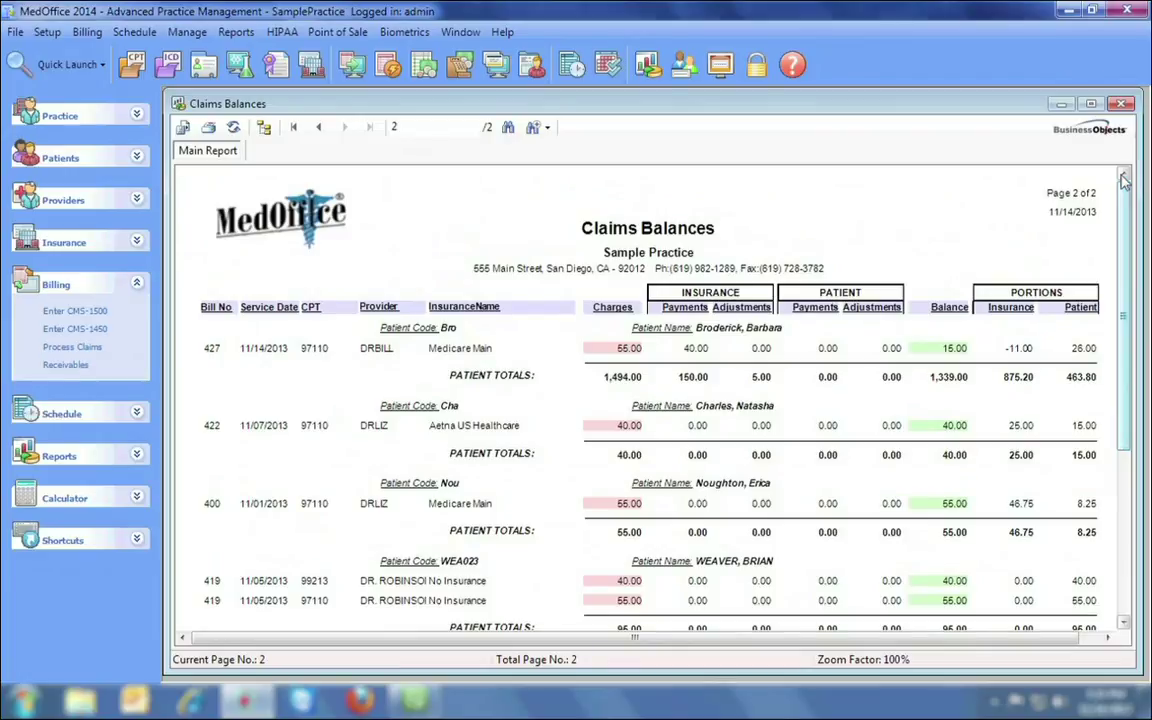
pyautogui.click(1122, 104)
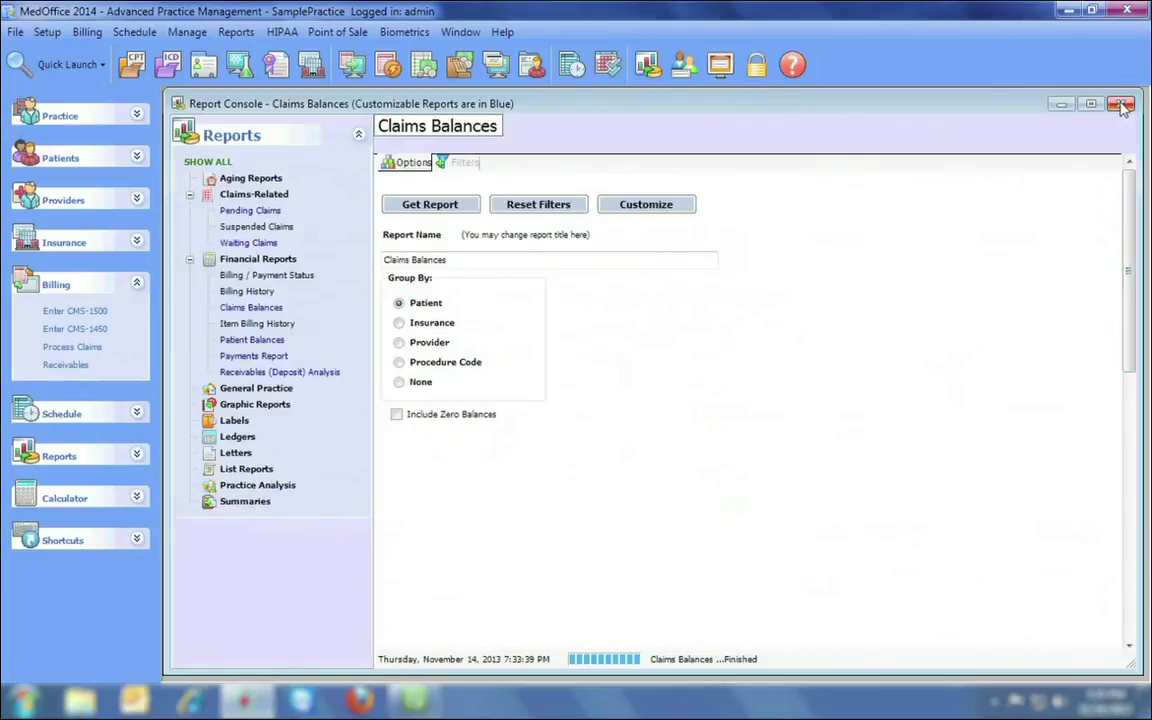
# Close the report console and point of sale, then preview superbills for the day's appointments.
pyautogui.click(1122, 104)
pyautogui.click(805, 104)
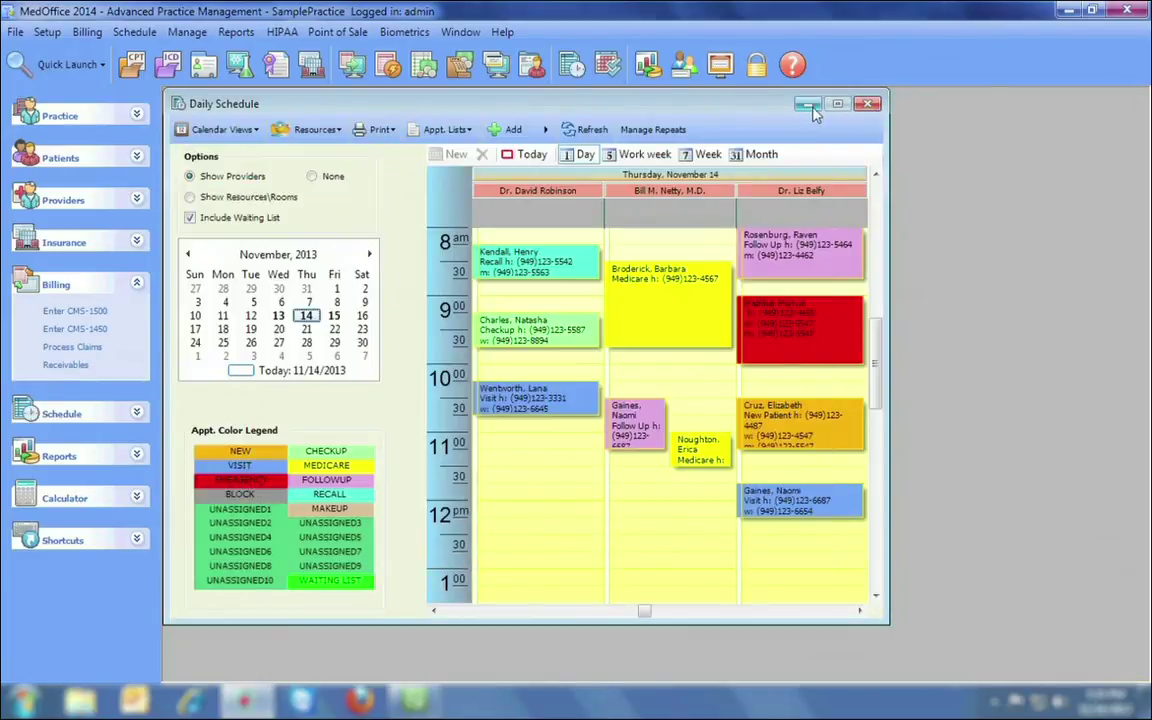
pyautogui.click(362, 129)
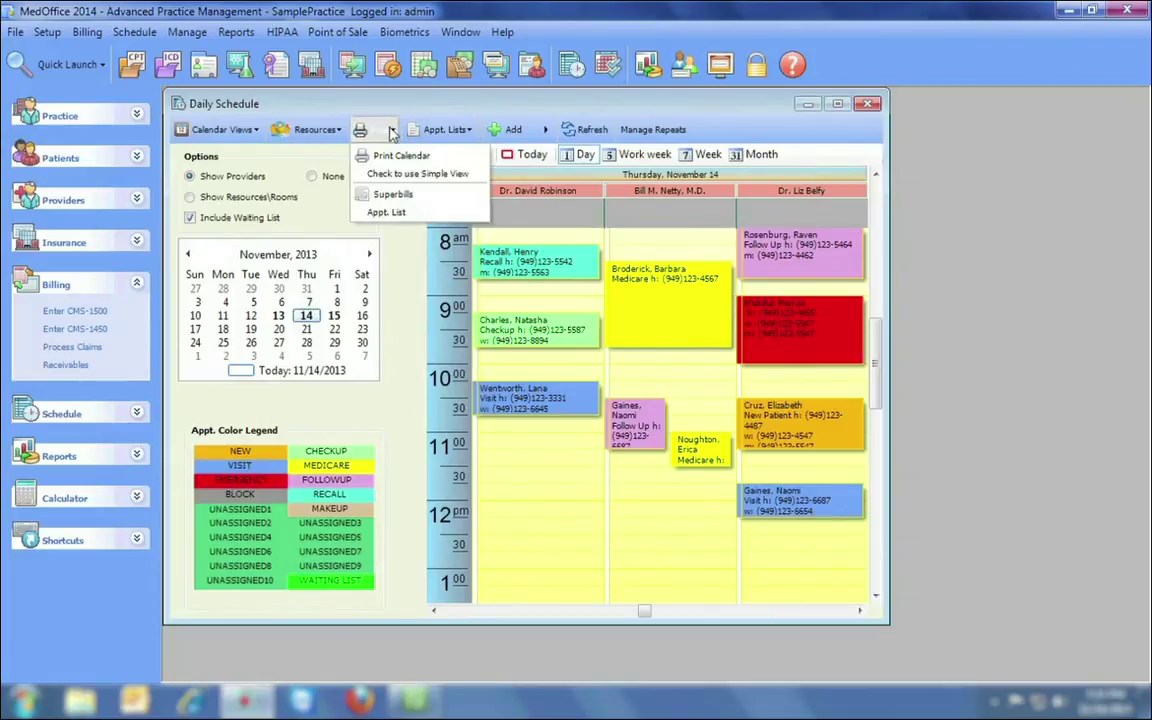
pyautogui.click(435, 198)
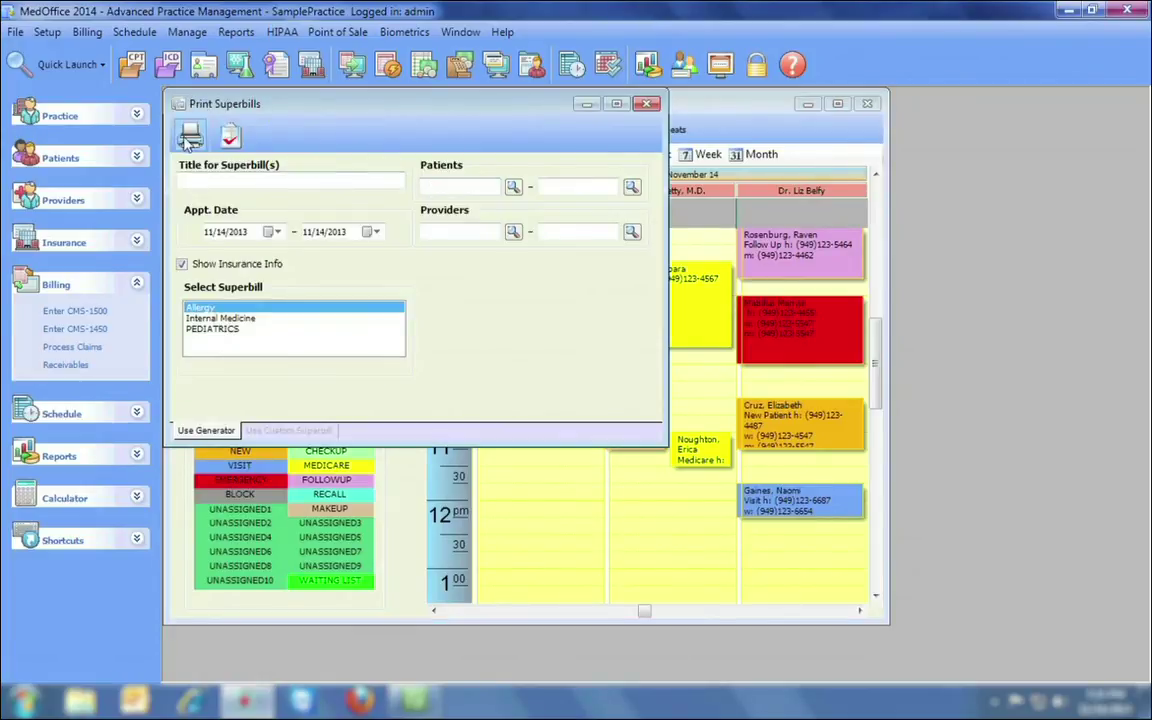
pyautogui.click(192, 138)
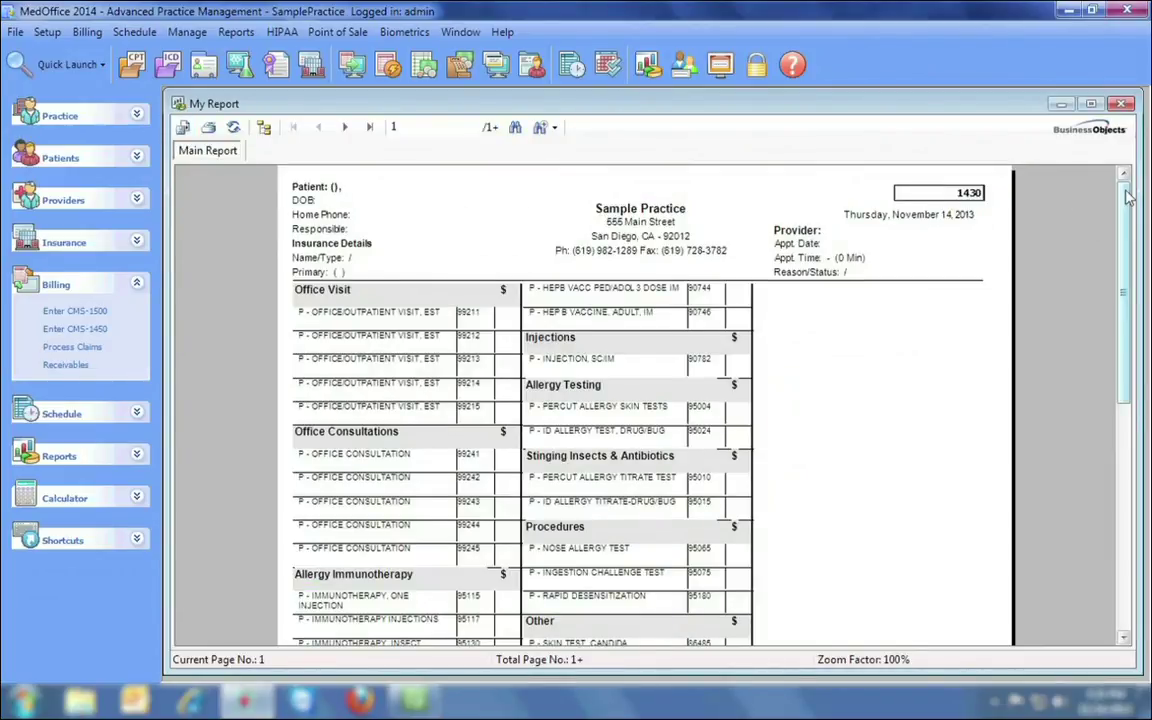
pyautogui.moveTo(1127, 197)
pyautogui.mouseDown()
pyautogui.moveTo(1133, 427)
pyautogui.moveTo(1129, 187)
pyautogui.mouseUp()
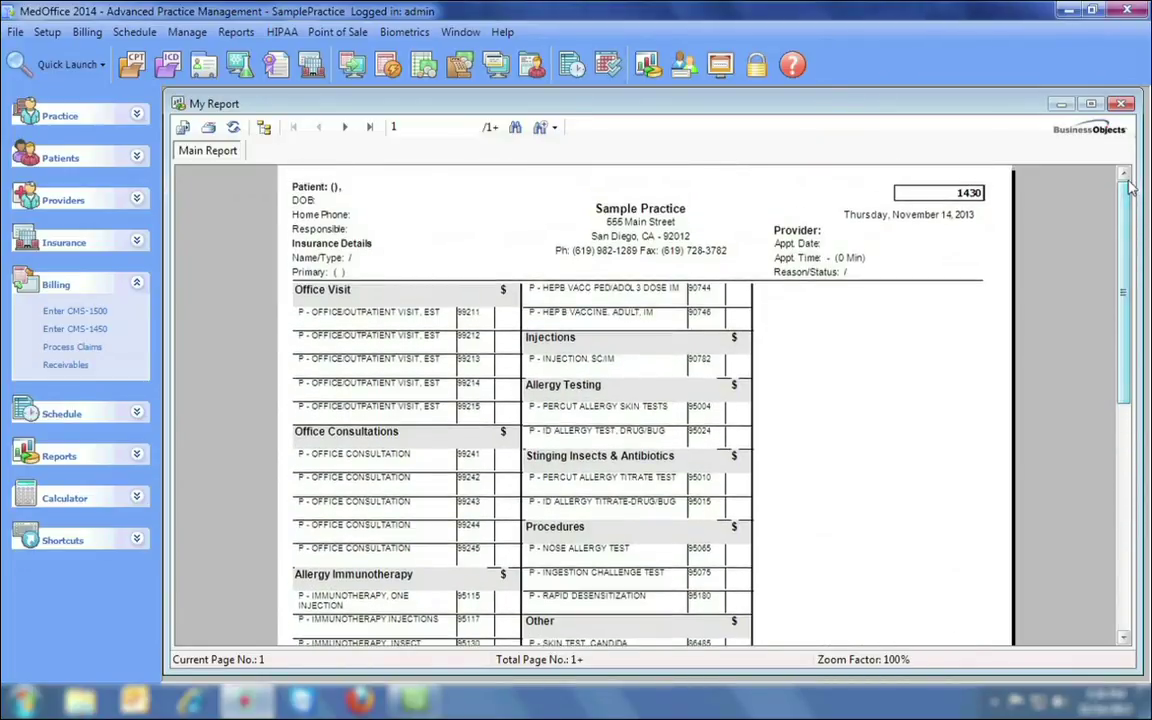
# Close the superbill preview, Print Superbills and Daily Schedule windows.
pyautogui.click(1122, 104)
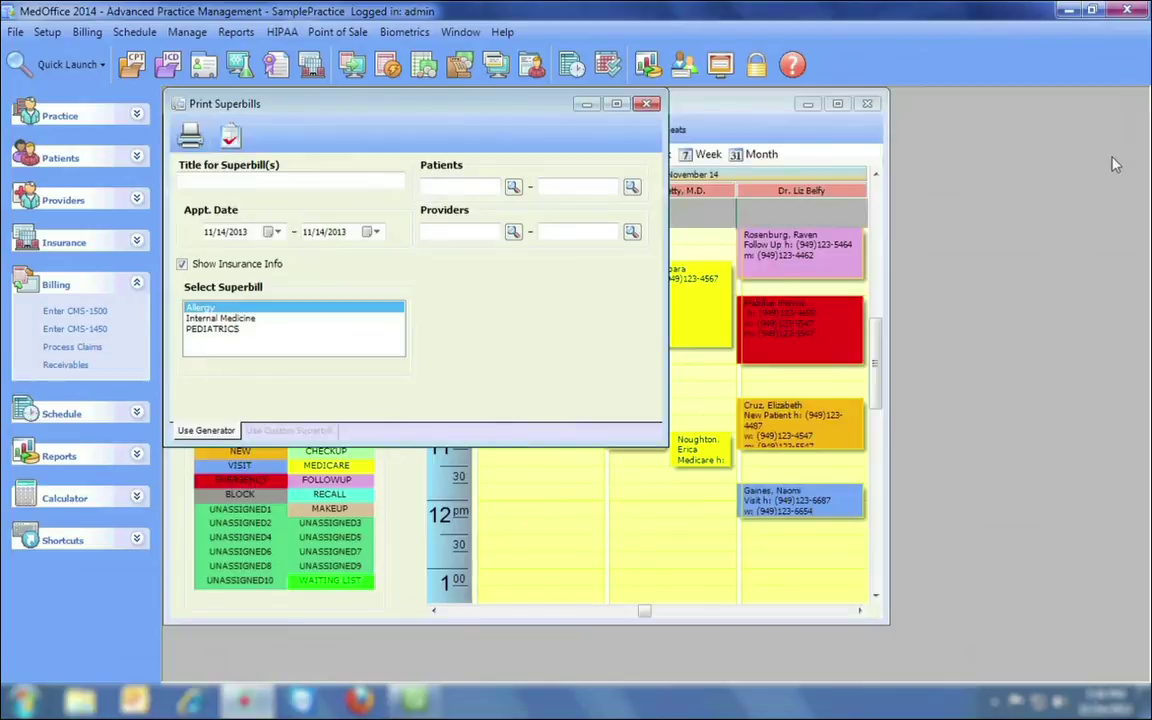
pyautogui.click(648, 104)
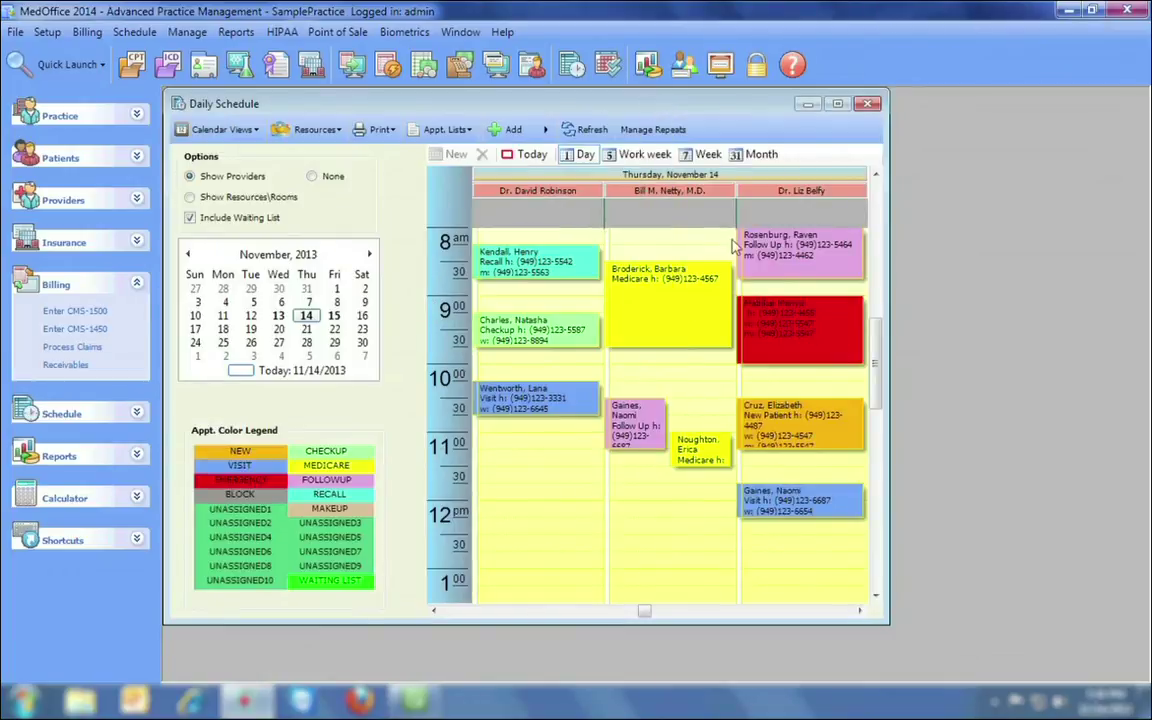
pyautogui.click(868, 104)
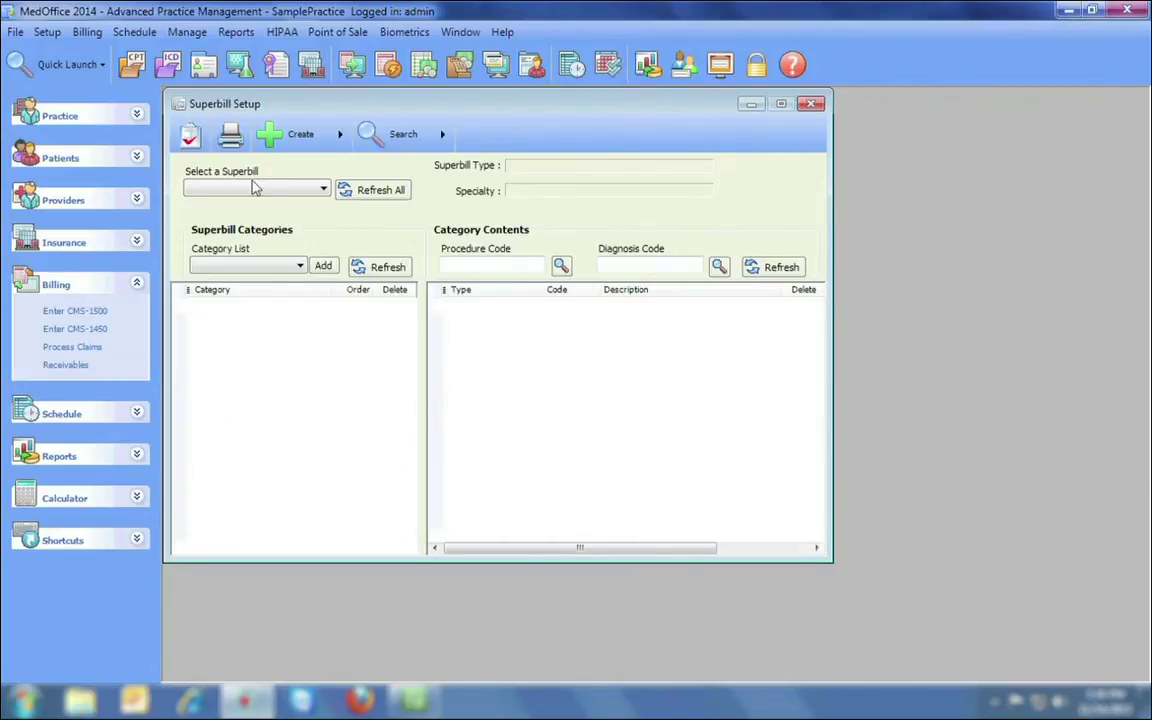
# Browse the Allergy and Internal Medicine superbills, then load the PEDIATRICS superbill.
pyautogui.click(305, 138)
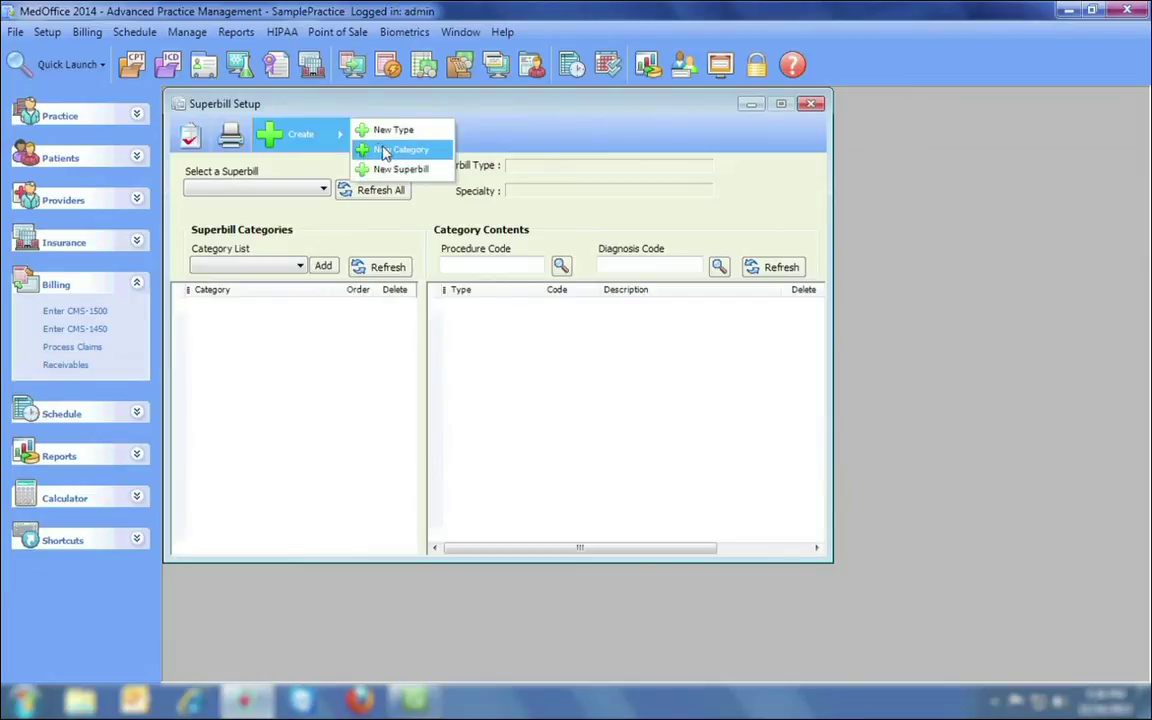
pyautogui.click(283, 132)
pyautogui.click(318, 187)
pyautogui.click(314, 198)
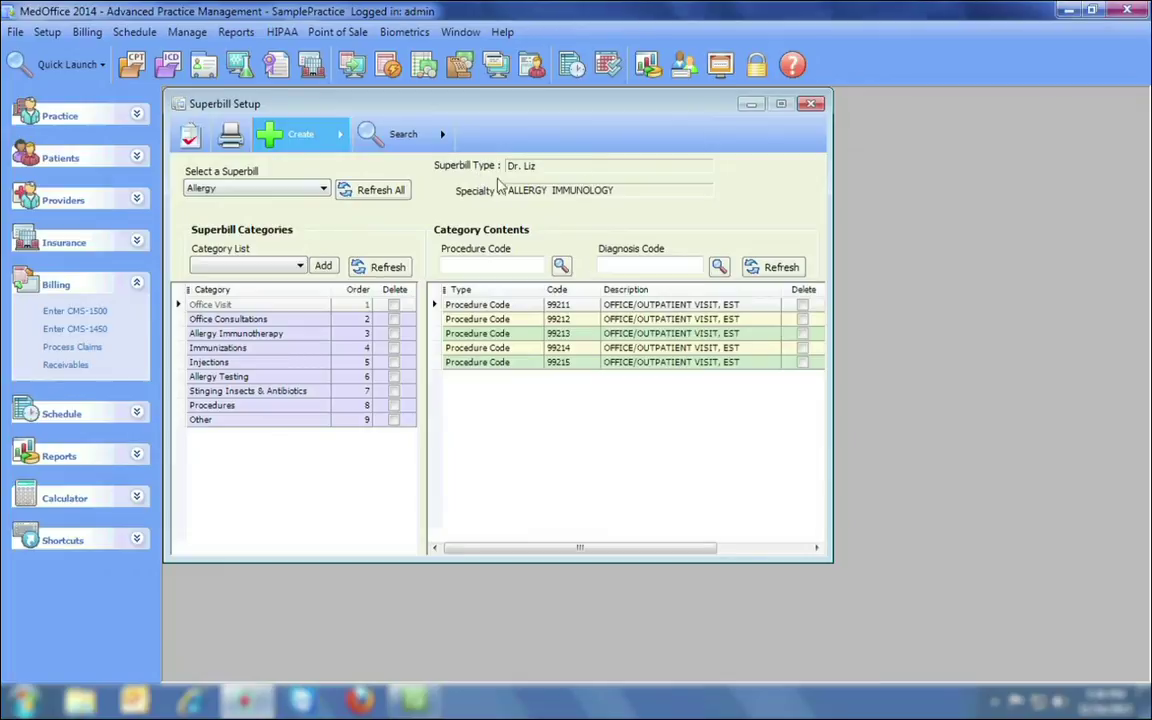
pyautogui.click(290, 188)
pyautogui.click(285, 211)
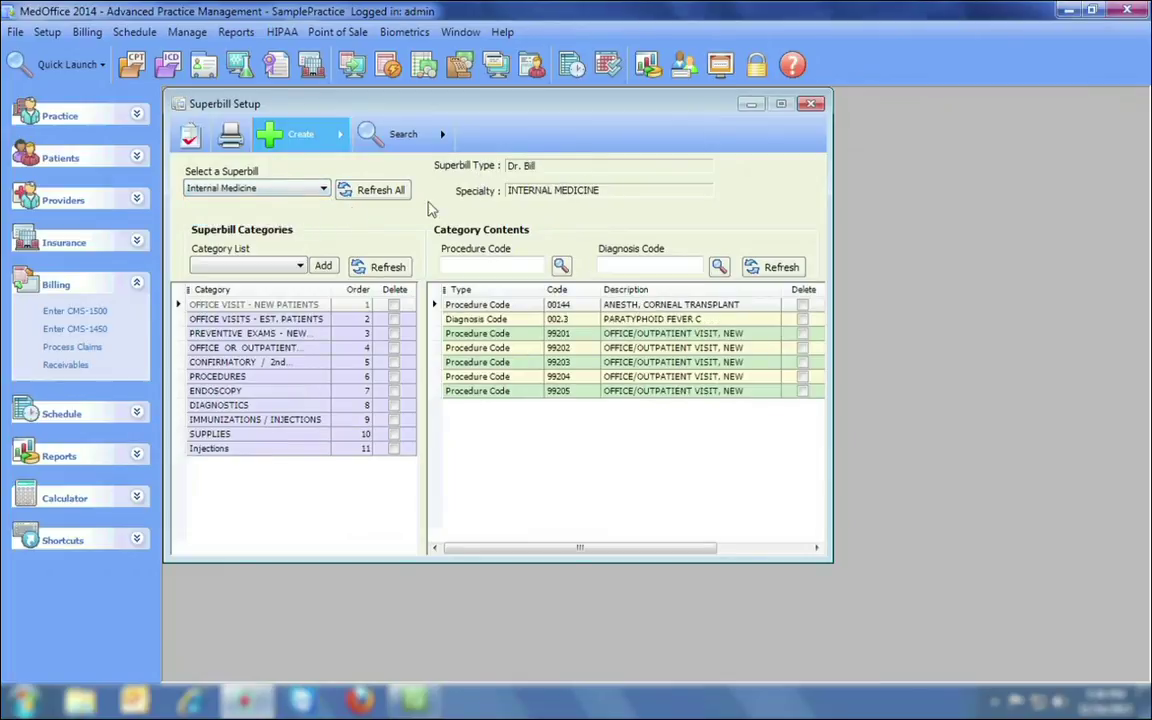
pyautogui.click(320, 188)
pyautogui.click(300, 224)
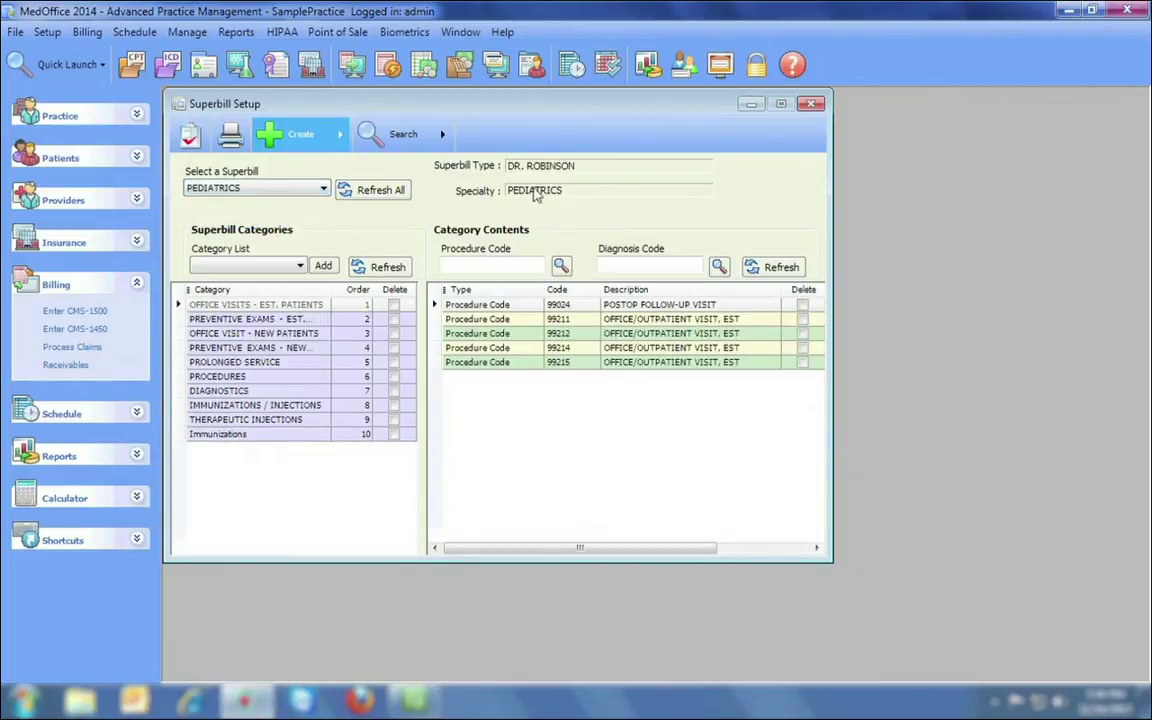
# Add the MODIFIERS category to the PEDIATRICS superbill.
pyautogui.click(255, 266)
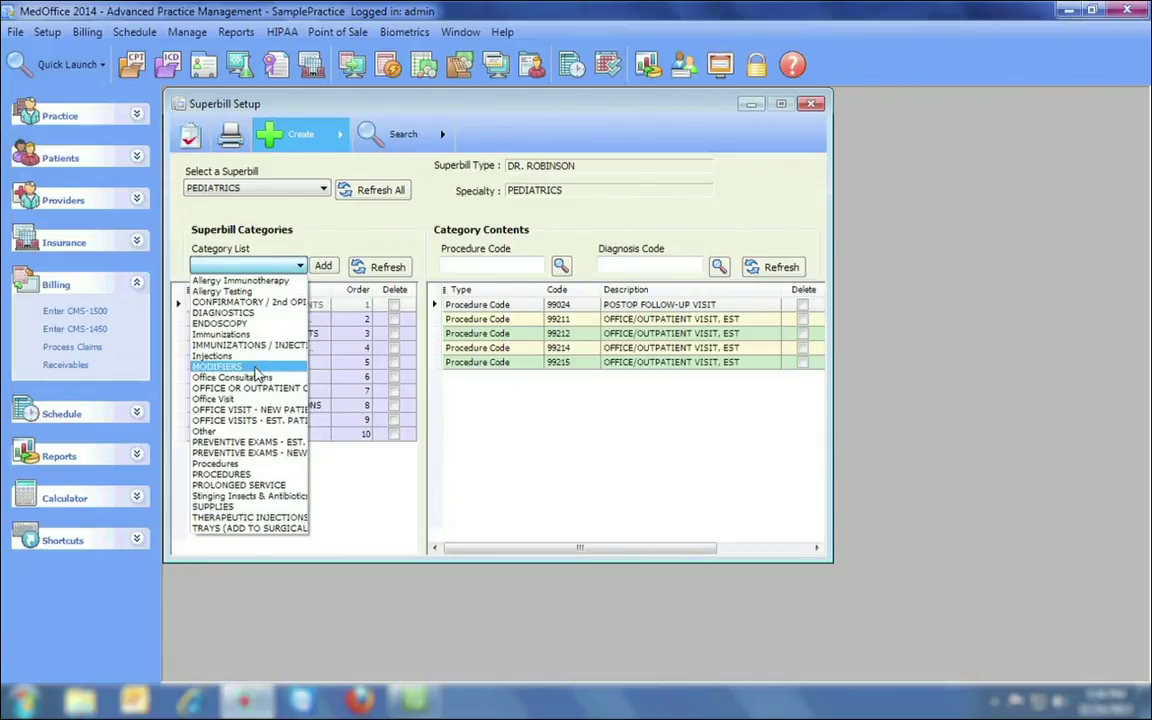
pyautogui.click(250, 366)
pyautogui.click(322, 265)
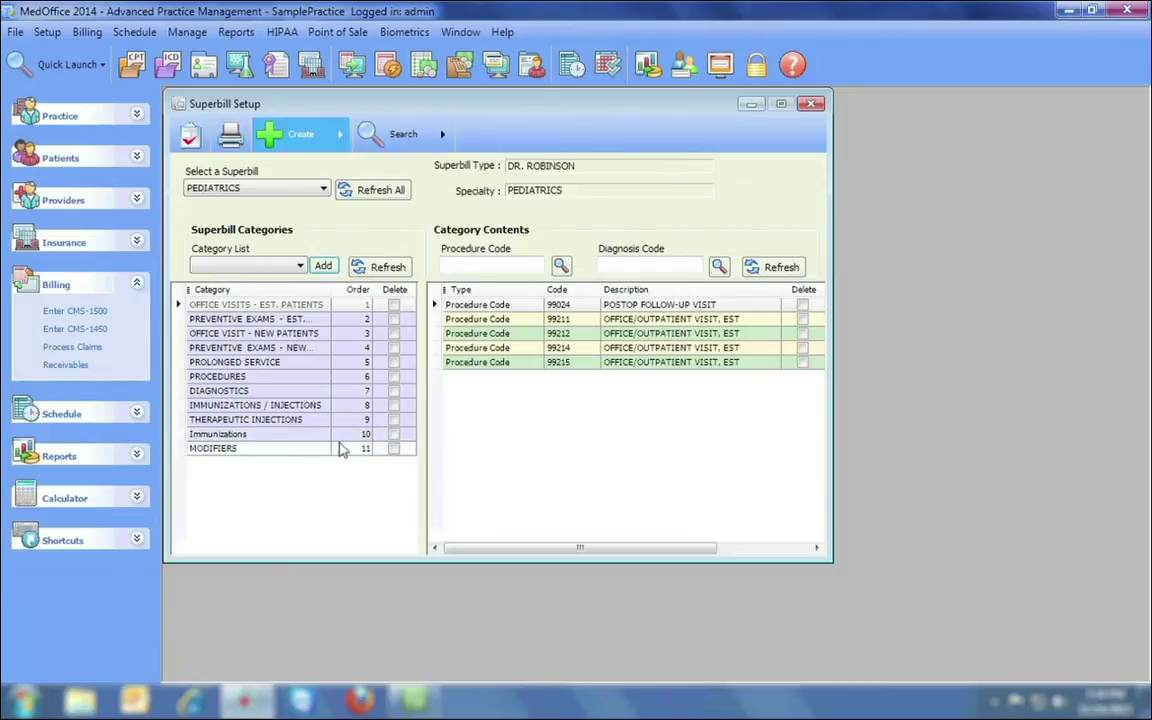
# Review the codes in each category, from preventive exams through Immunizations.
pyautogui.click(290, 319)
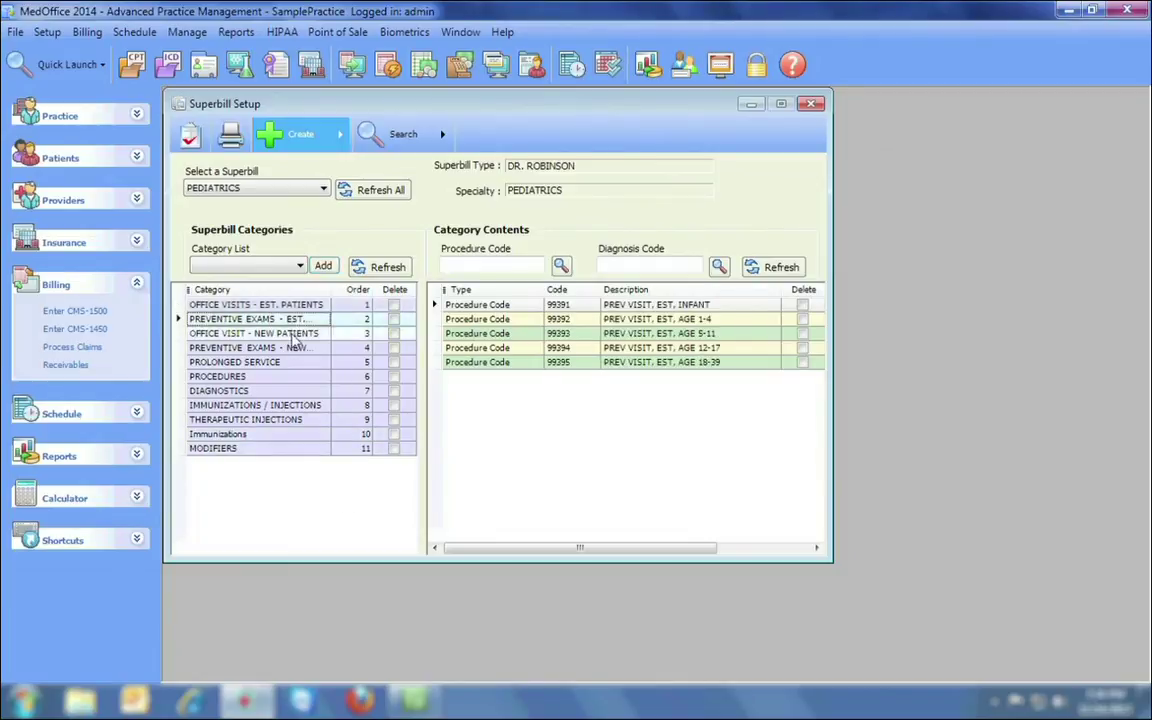
pyautogui.click(295, 334)
pyautogui.click(293, 348)
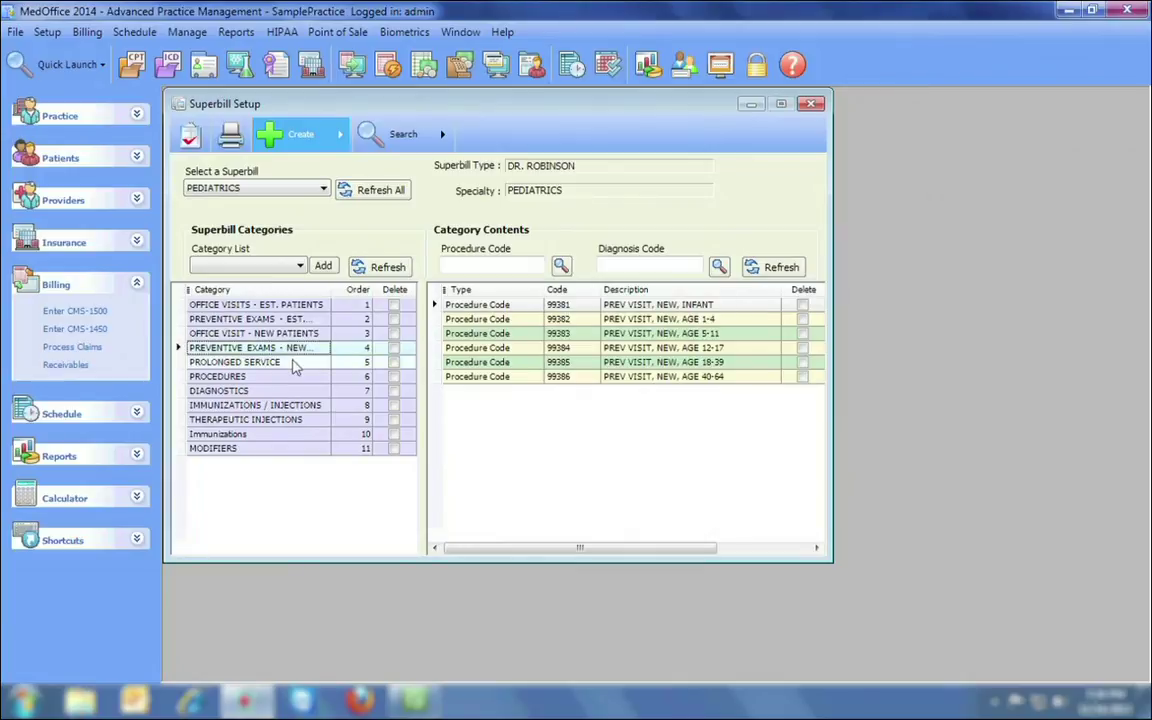
pyautogui.click(295, 363)
pyautogui.click(295, 377)
pyautogui.click(293, 391)
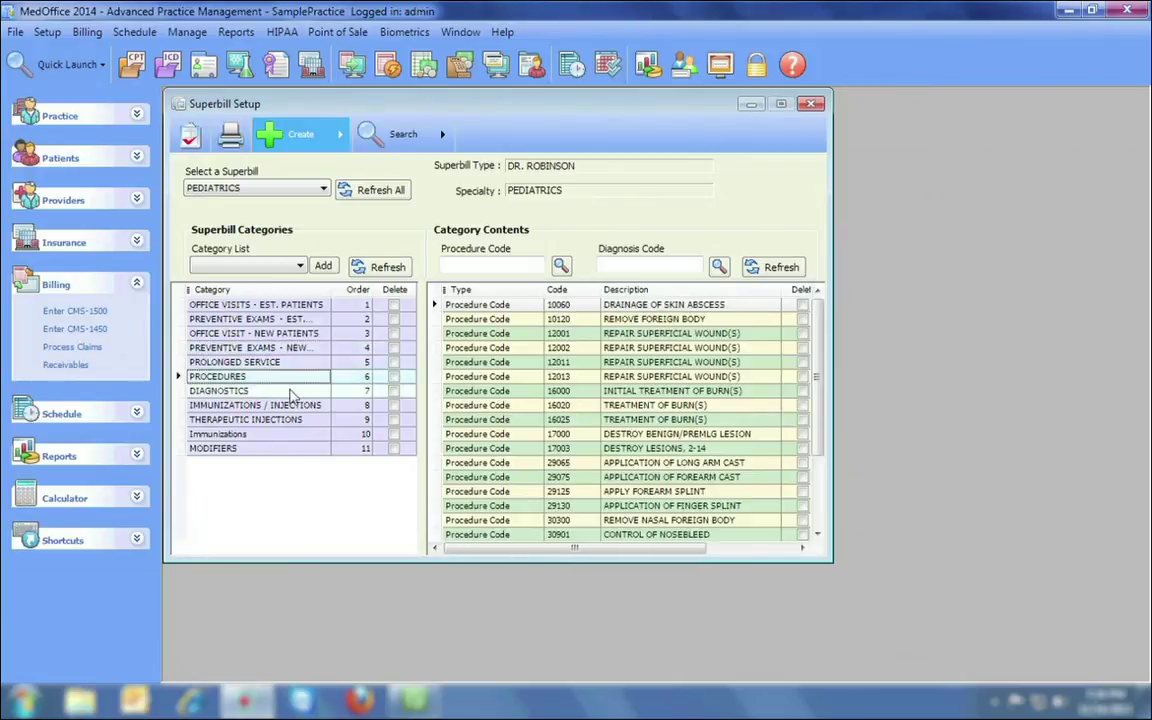
pyautogui.click(293, 405)
pyautogui.click(294, 420)
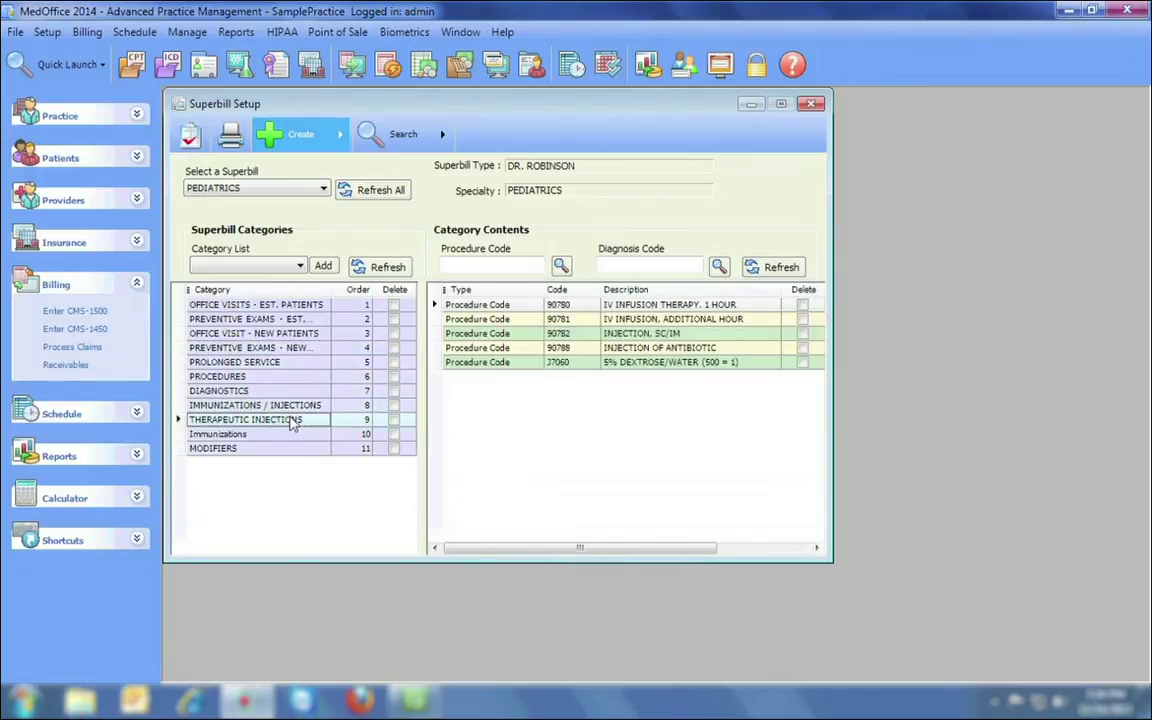
pyautogui.click(290, 434)
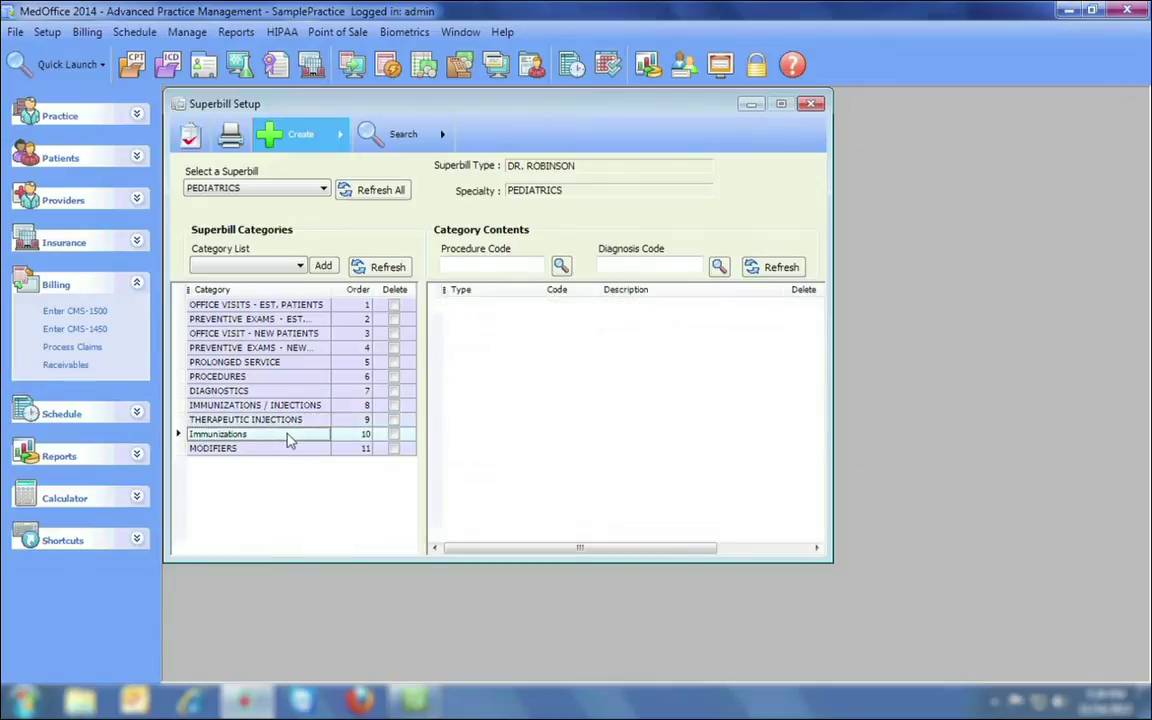
# Generate the superbill preview and page through four patients' superbills.
pyautogui.click(230, 136)
pyautogui.click(229, 138)
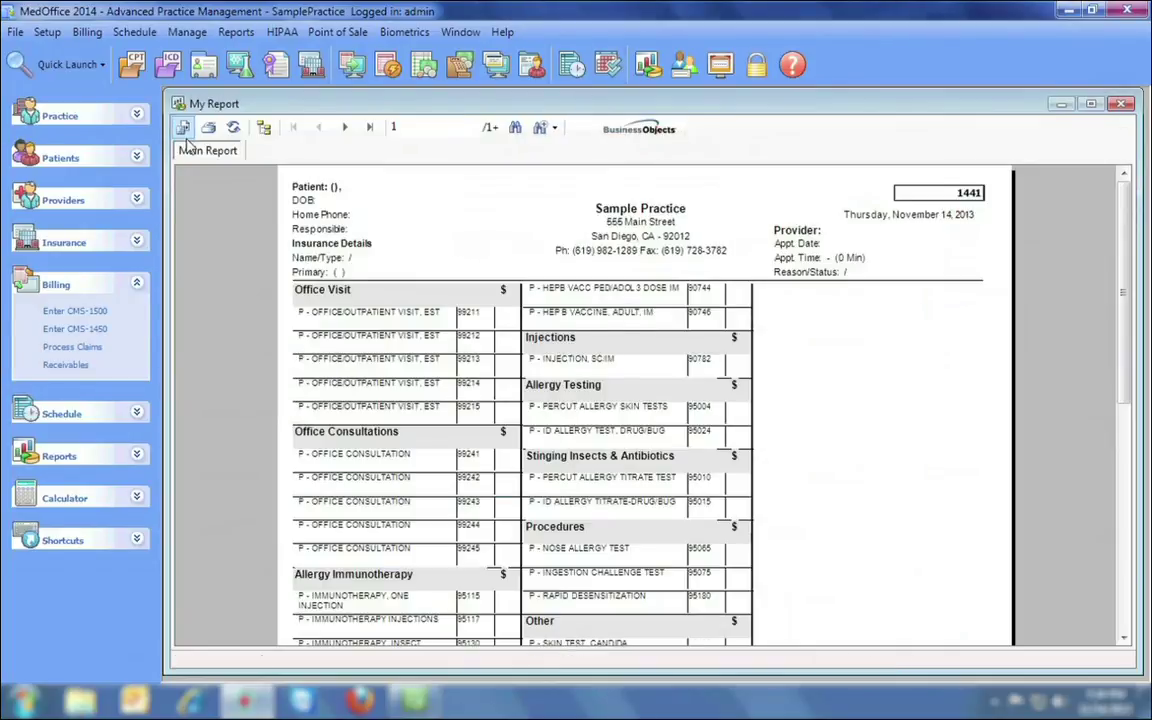
pyautogui.click(345, 128)
pyautogui.click(345, 128)
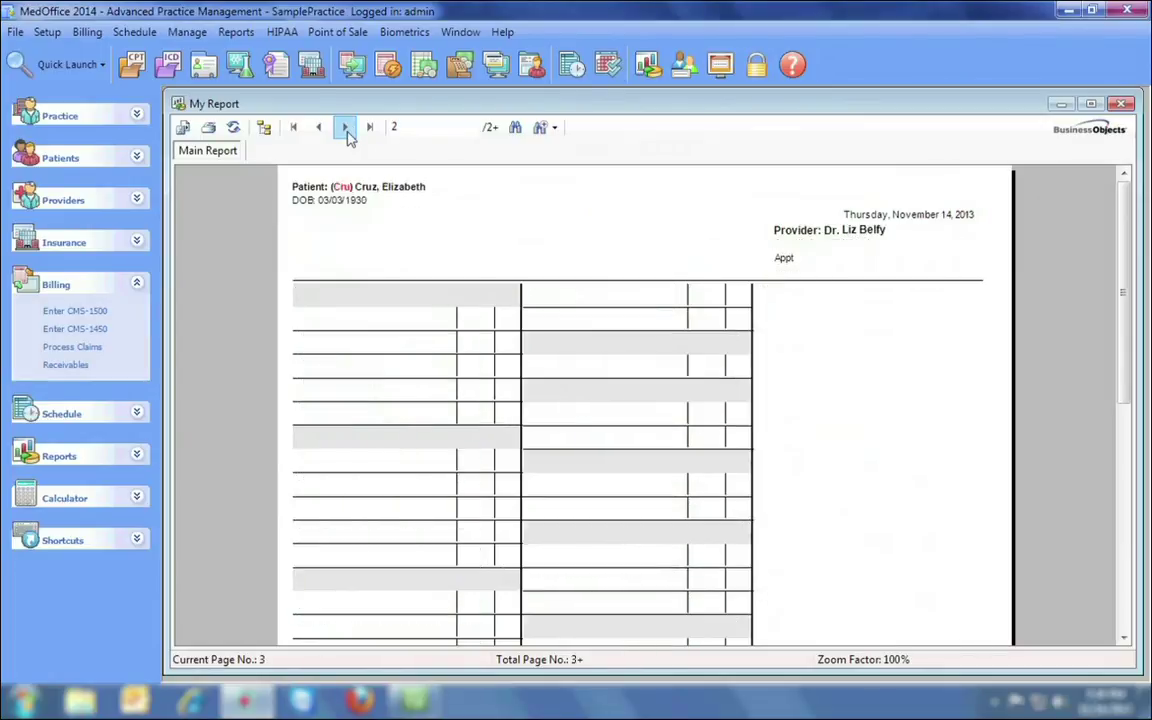
pyautogui.click(345, 128)
pyautogui.click(345, 128)
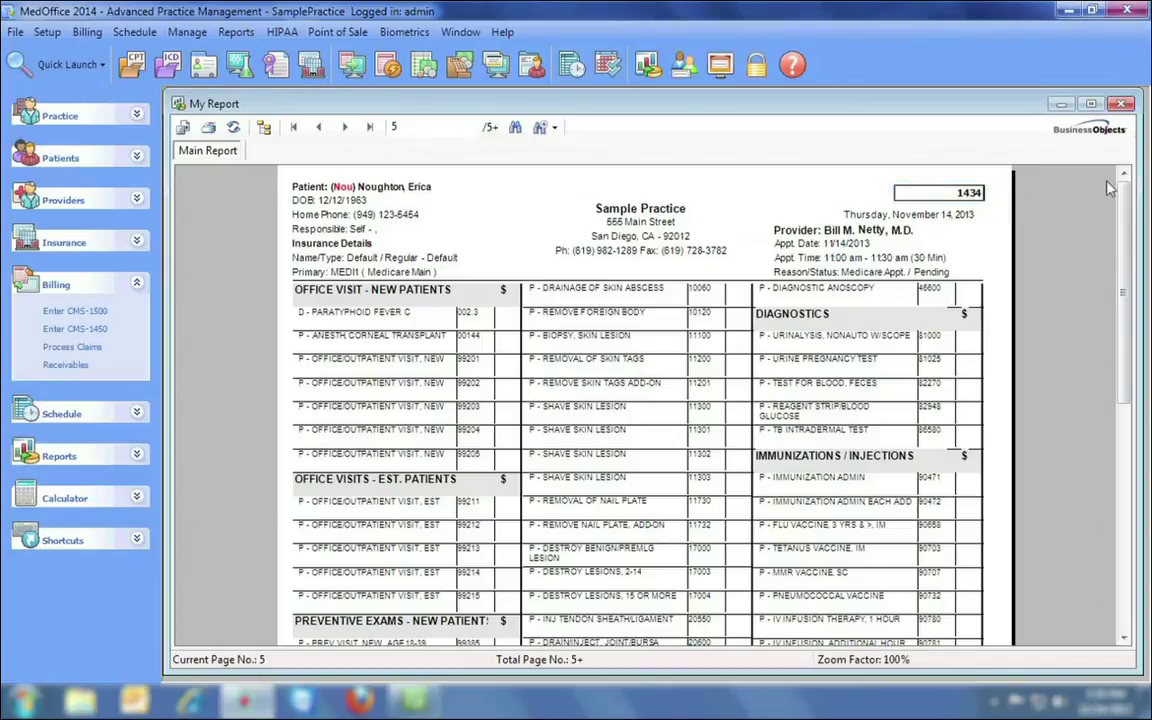
pyautogui.moveTo(1125, 198)
pyautogui.mouseDown()
pyautogui.moveTo(1122, 443)
pyautogui.moveTo(1127, 190)
pyautogui.mouseUp()
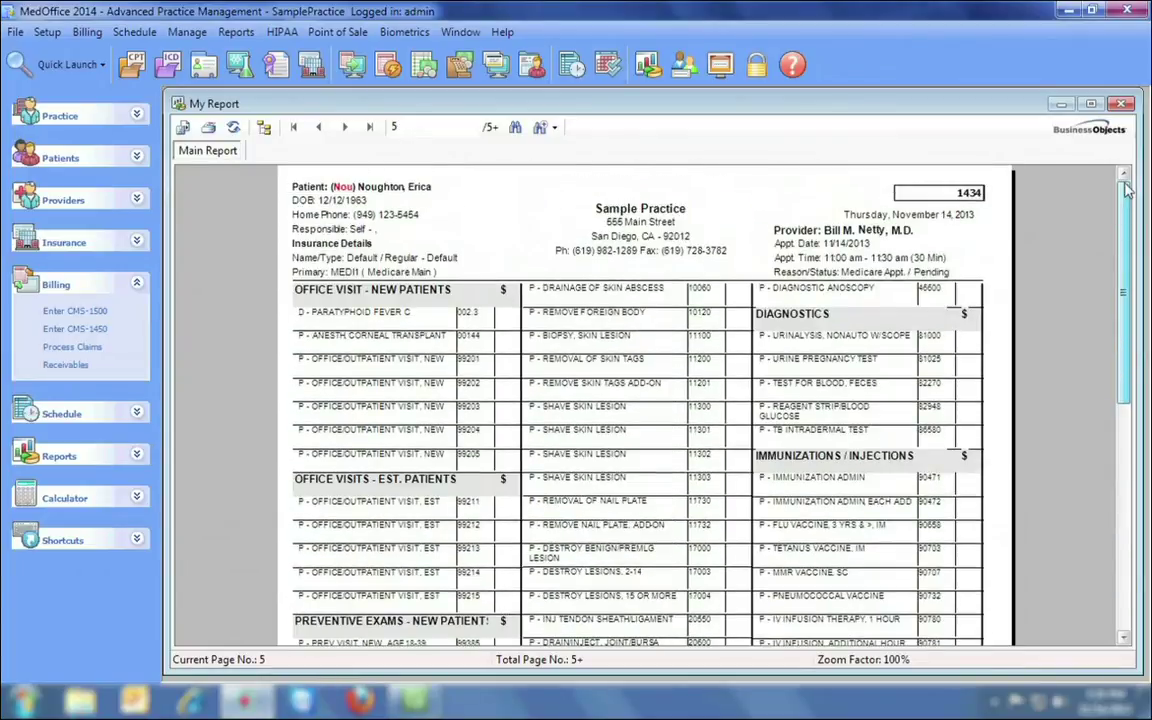
# Close the superbill preview, Print Superbills and Superbill Setup windows.
pyautogui.click(1124, 105)
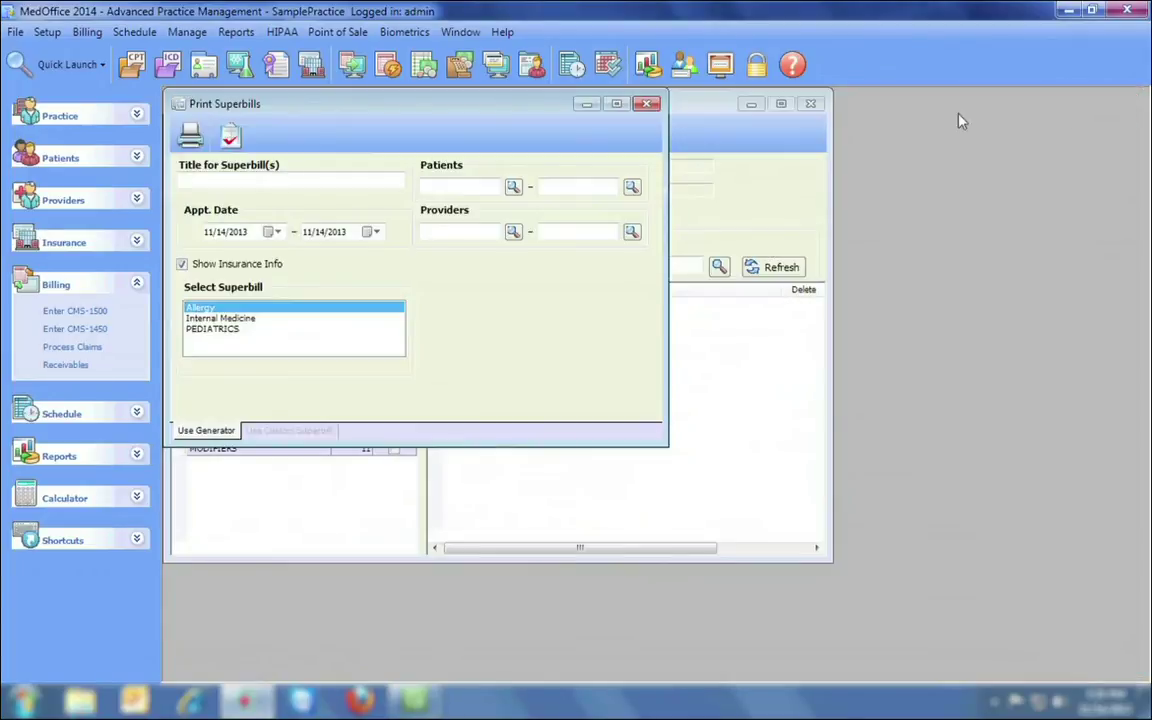
pyautogui.click(648, 104)
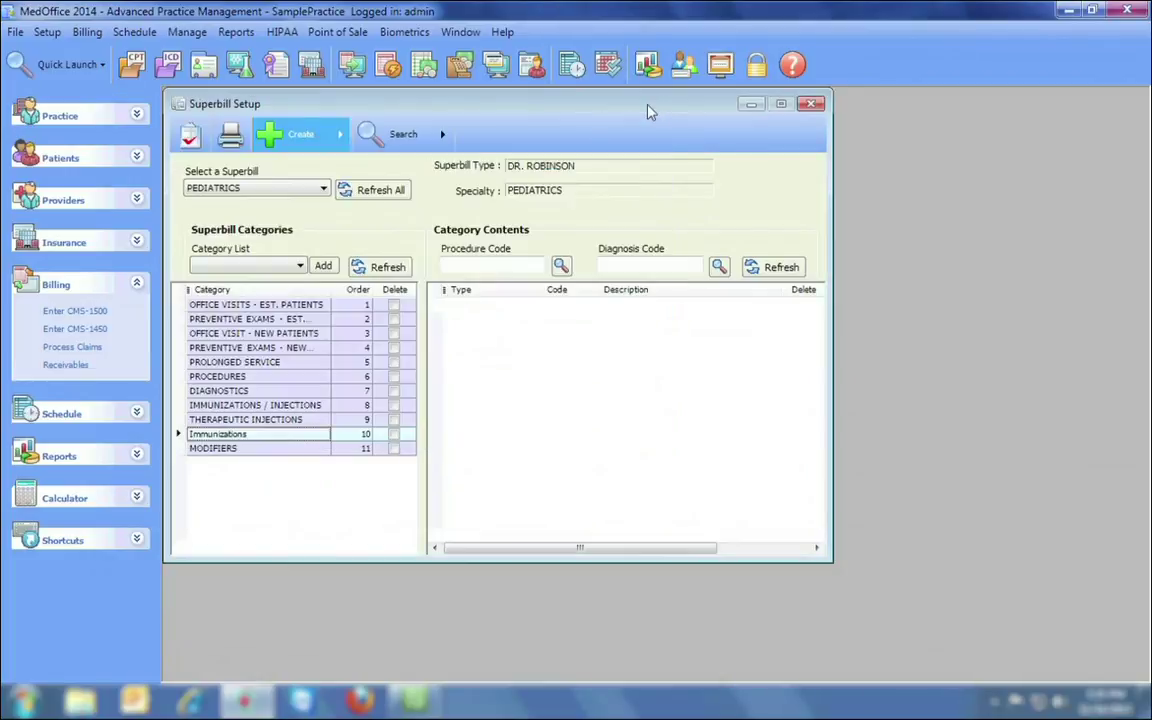
pyautogui.click(811, 105)
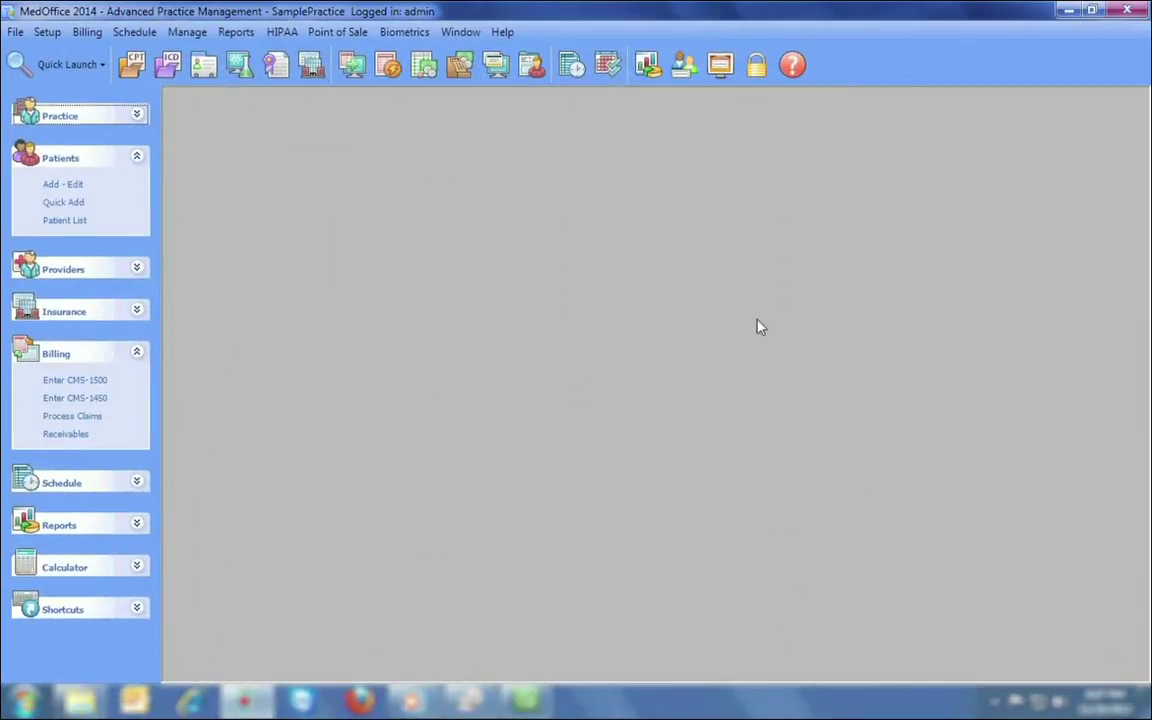
# In the Daily Schedule, lengthen the 9 am follow-up appointment.
pyautogui.click(572, 64)
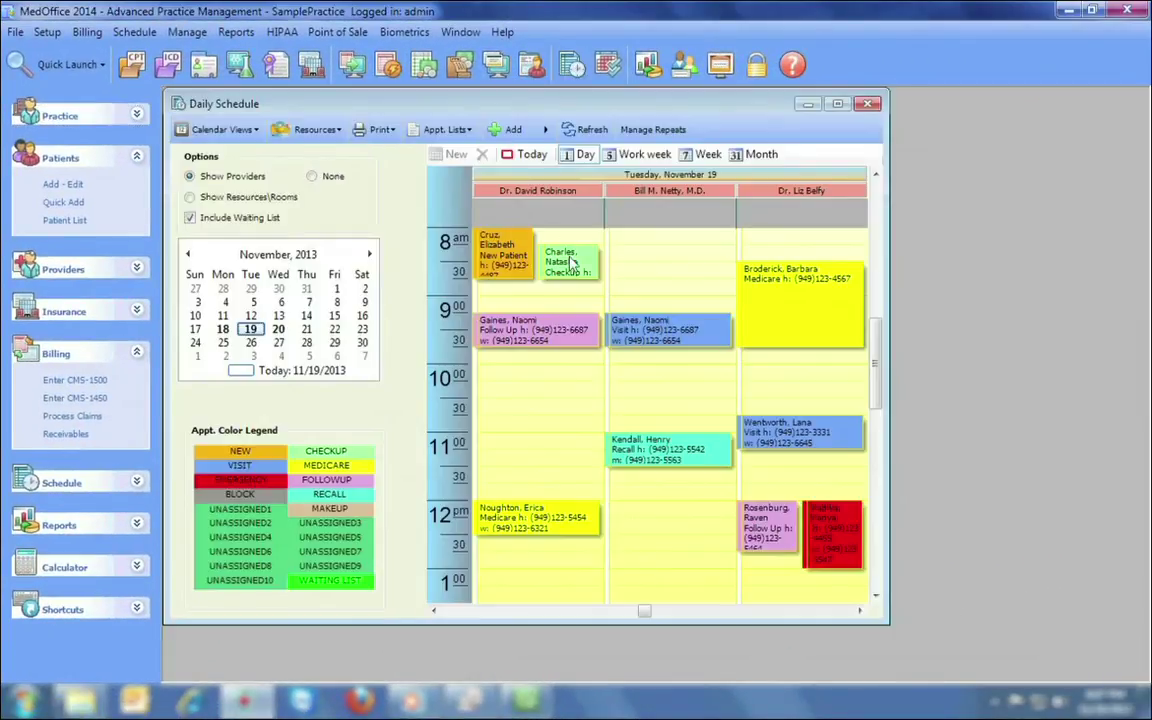
pyautogui.moveTo(572, 262)
pyautogui.mouseDown()
pyautogui.moveTo(469, 325)
pyautogui.moveTo(469, 397)
pyautogui.moveTo(563, 258)
pyautogui.mouseUp()
pyautogui.moveTo(547, 345)
pyautogui.mouseDown()
pyautogui.moveTo(540, 462)
pyautogui.moveTo(540, 364)
pyautogui.mouseUp()
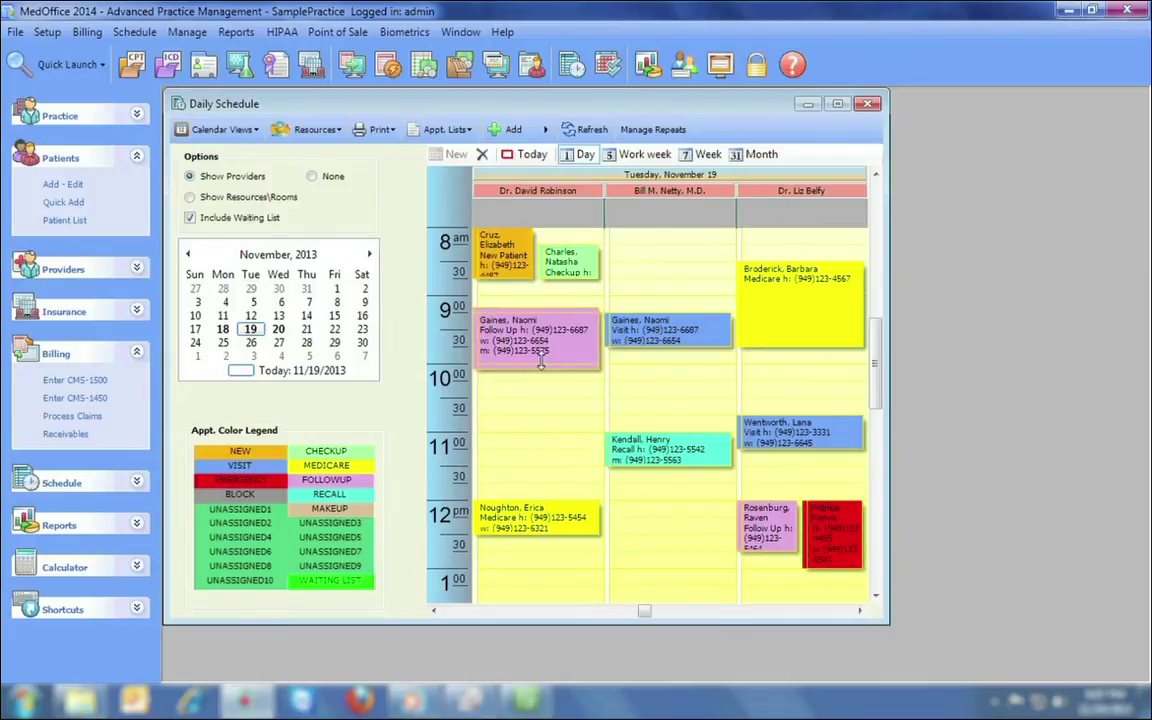
# Quick-add a new patient into an open early-morning slot, then view the patient list.
pyautogui.click(650, 279)
pyautogui.rightClick(652, 279)
pyautogui.click(657, 276)
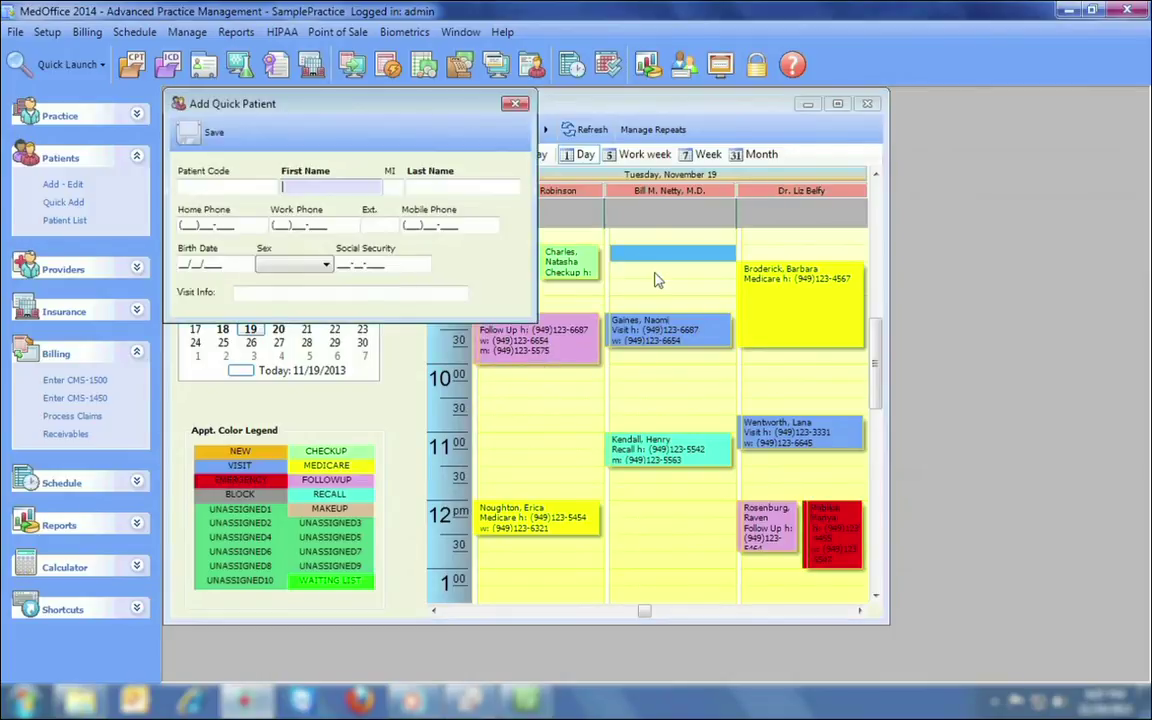
pyautogui.press('Tab')
pyautogui.press('Tab')
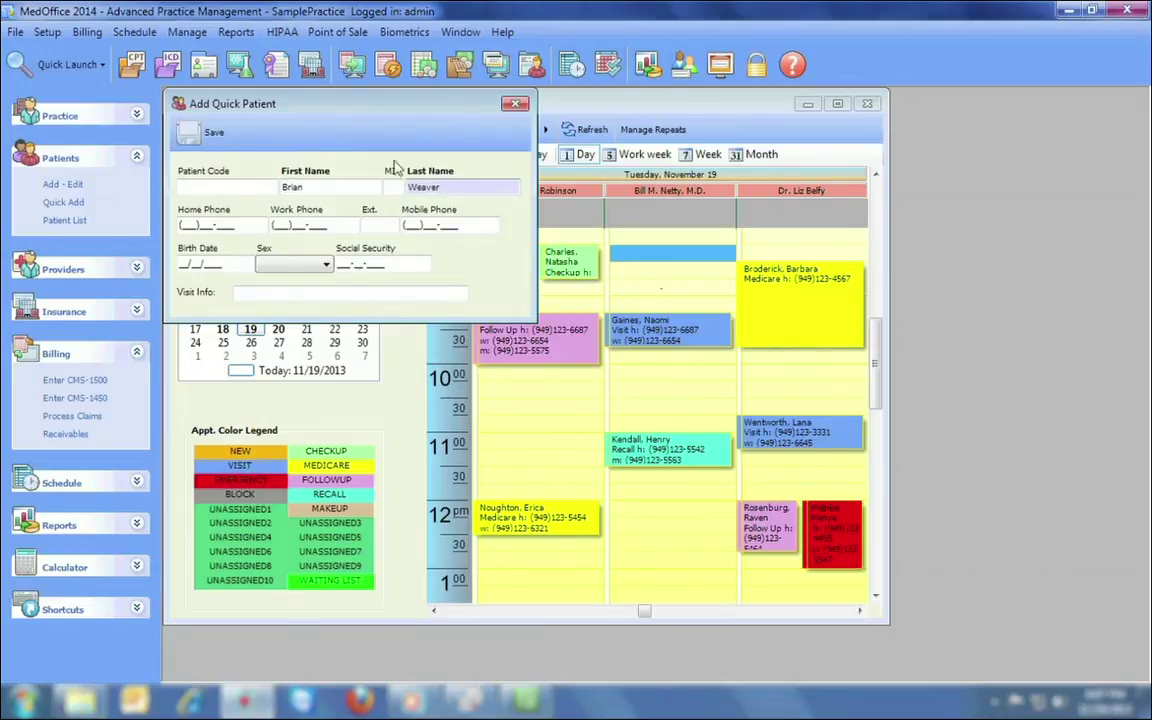
pyautogui.click(200, 132)
pyautogui.click(73, 221)
# Open the new patient's record and enter the zip code so city and state fill in.
pyautogui.click(336, 419)
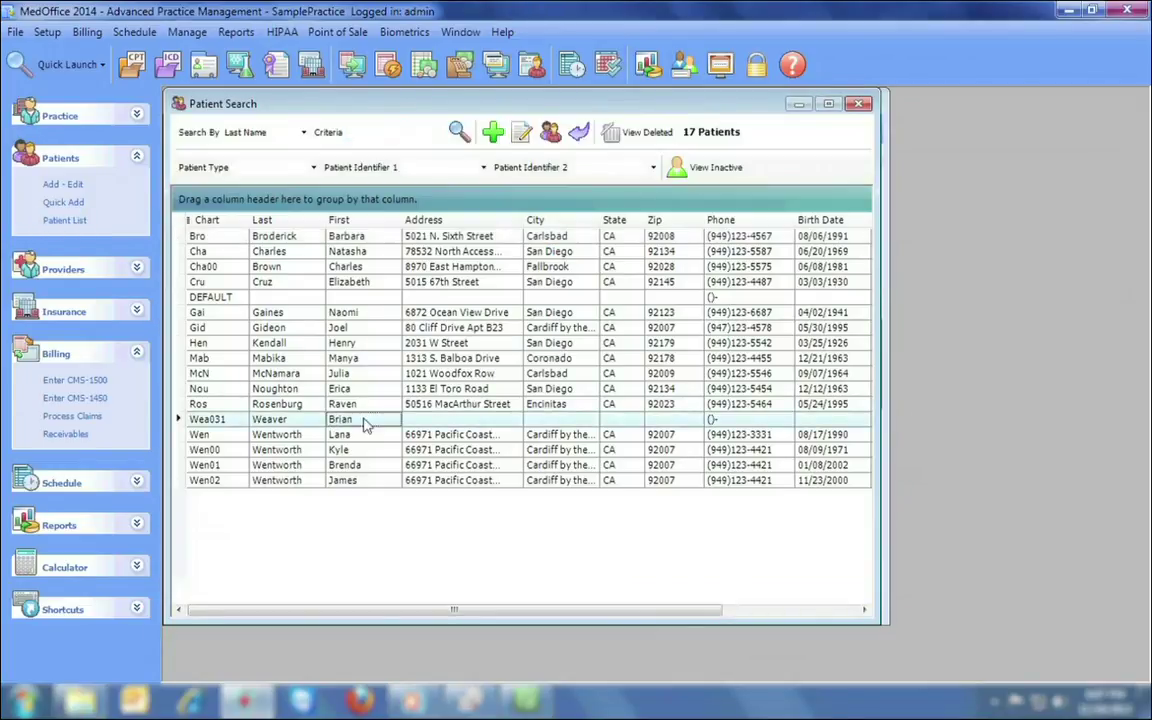
pyautogui.doubleClick(392, 424)
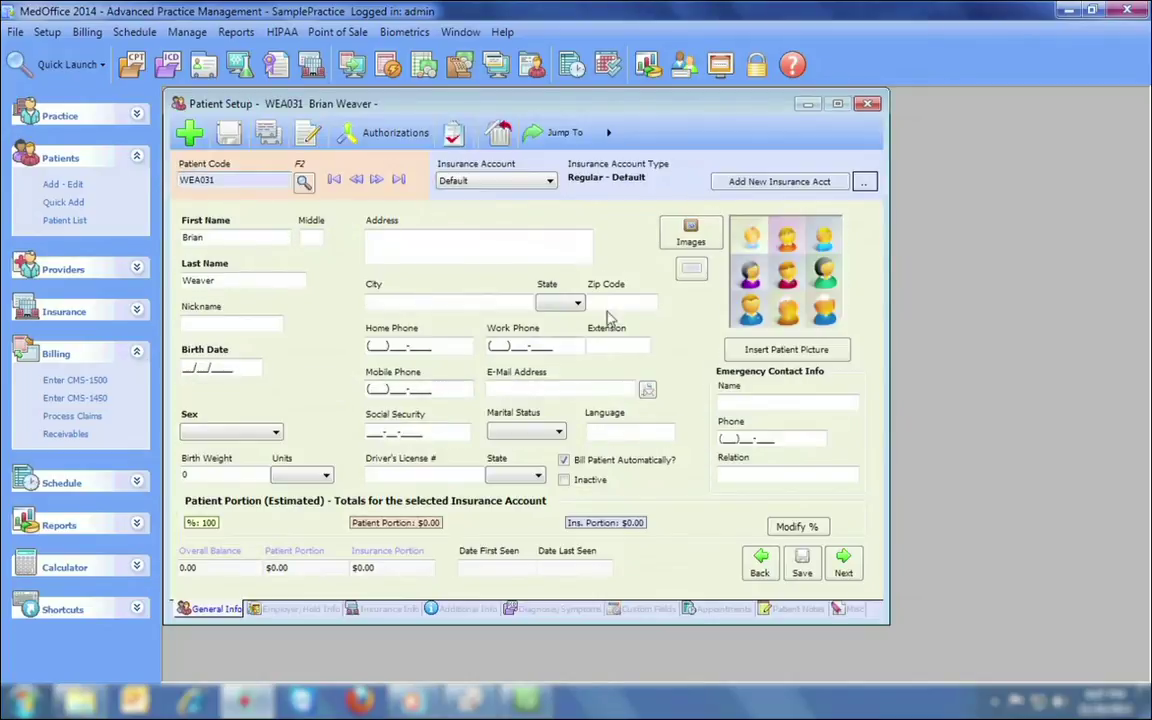
pyautogui.click(620, 303)
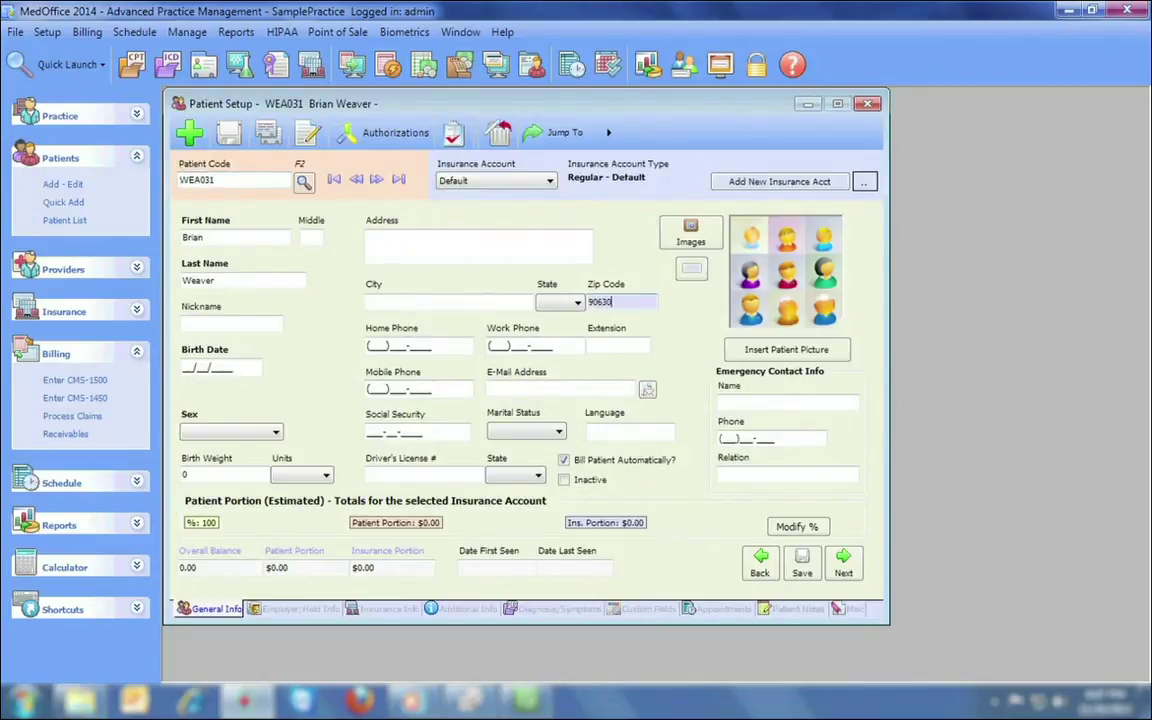
pyautogui.press('Tab')
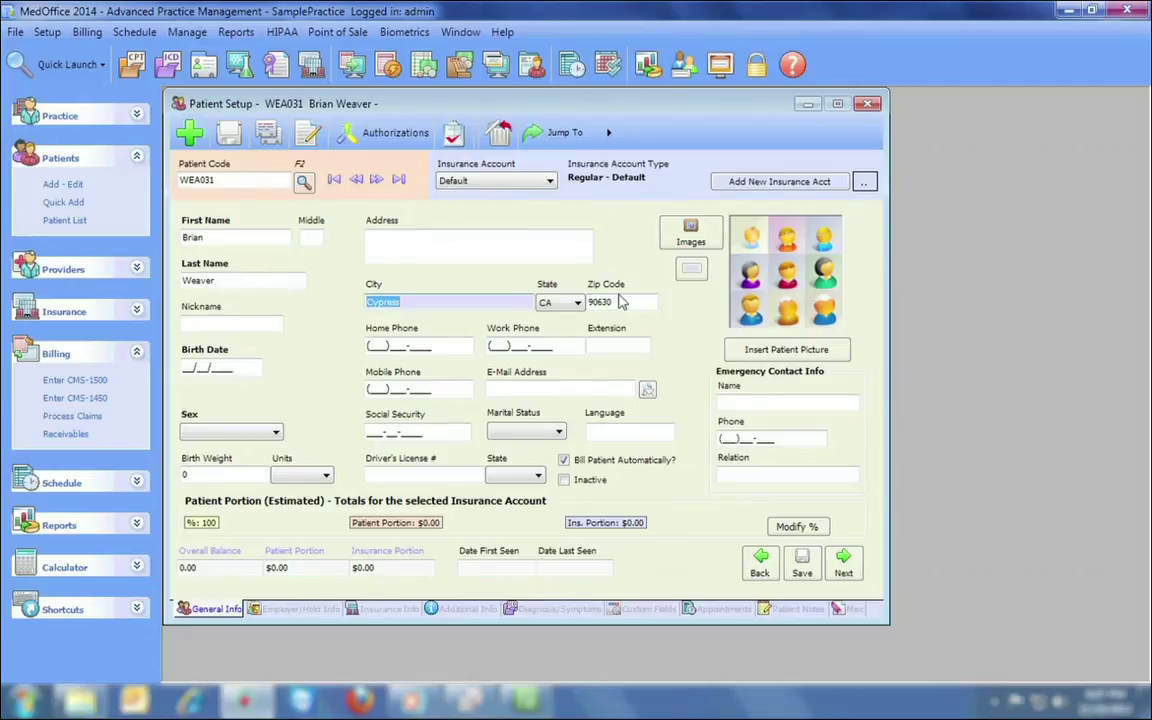
# Replace the patient's first name, then start a card number in Process Credit Cards.
pyautogui.doubleClick(205, 238)
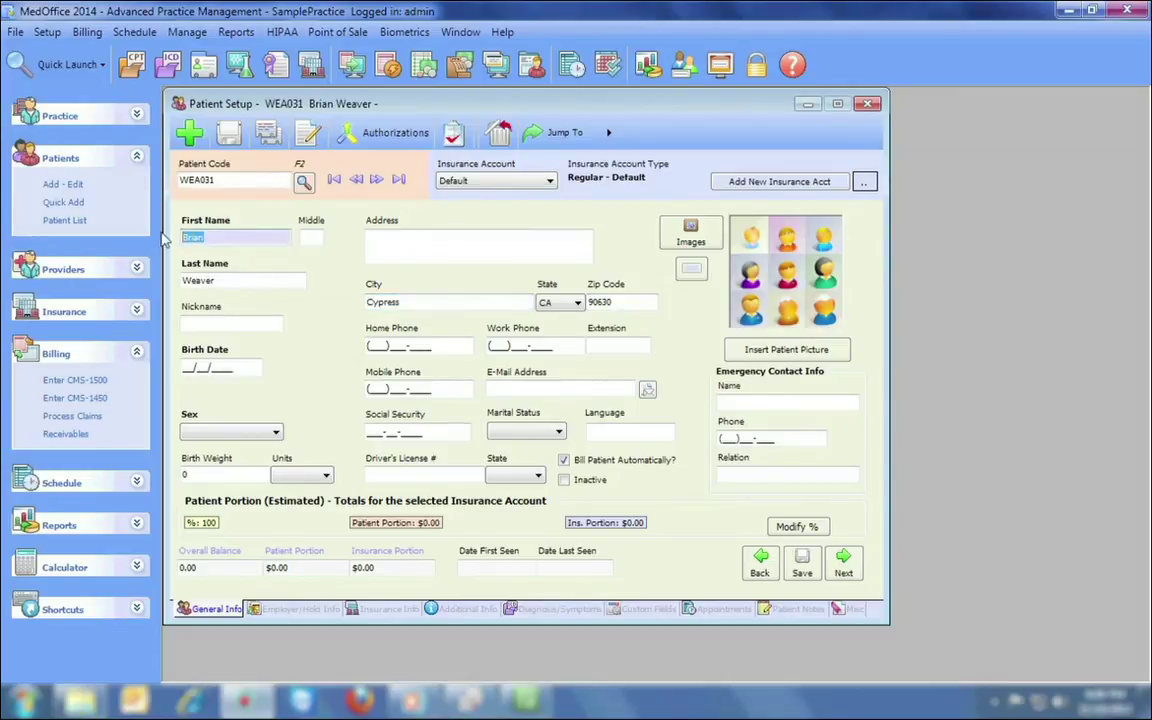
pyautogui.write('BRIAN')
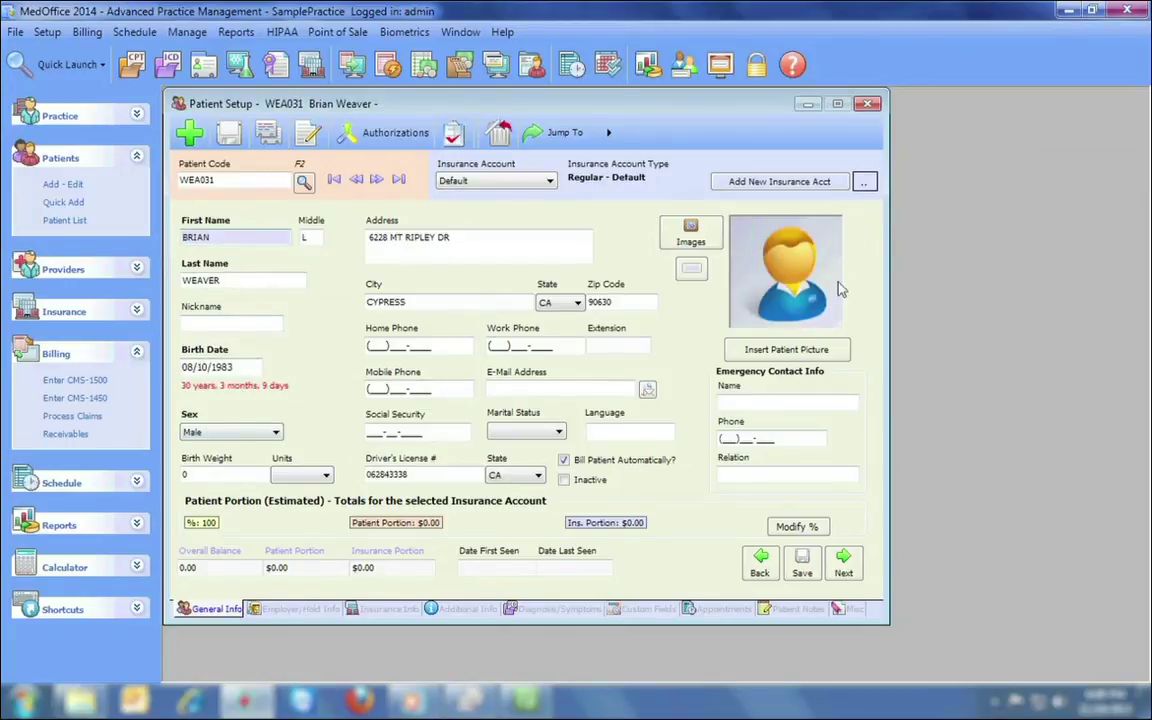
pyautogui.click(460, 64)
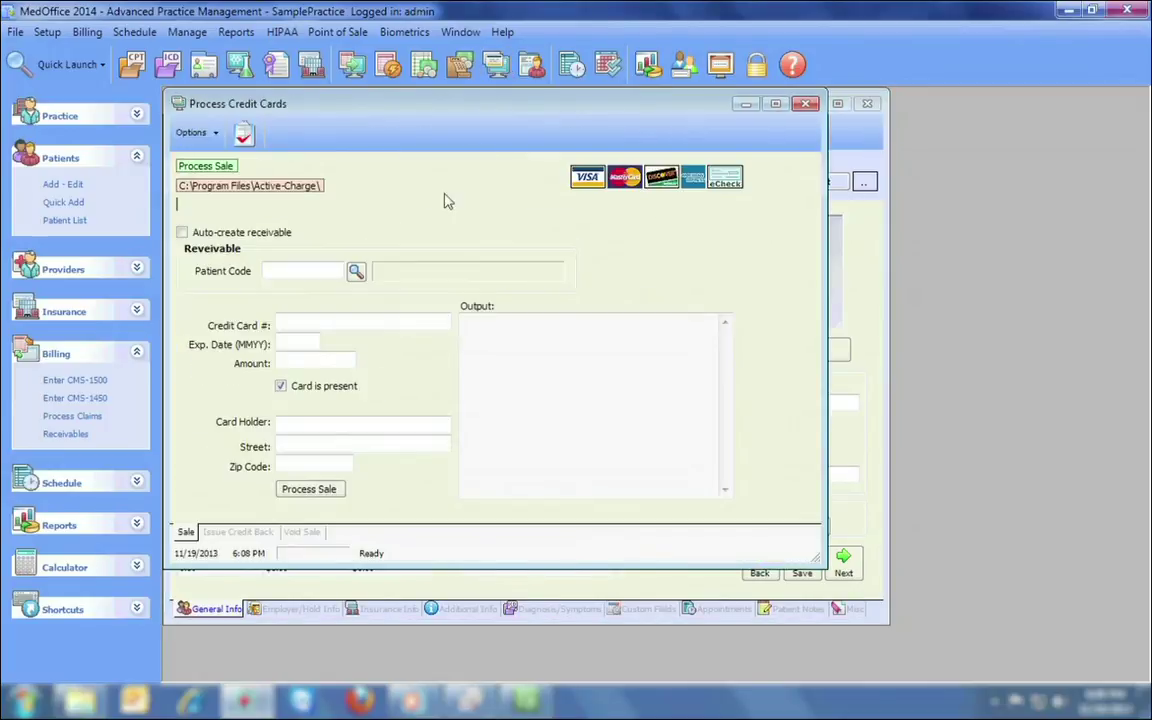
pyautogui.click(353, 318)
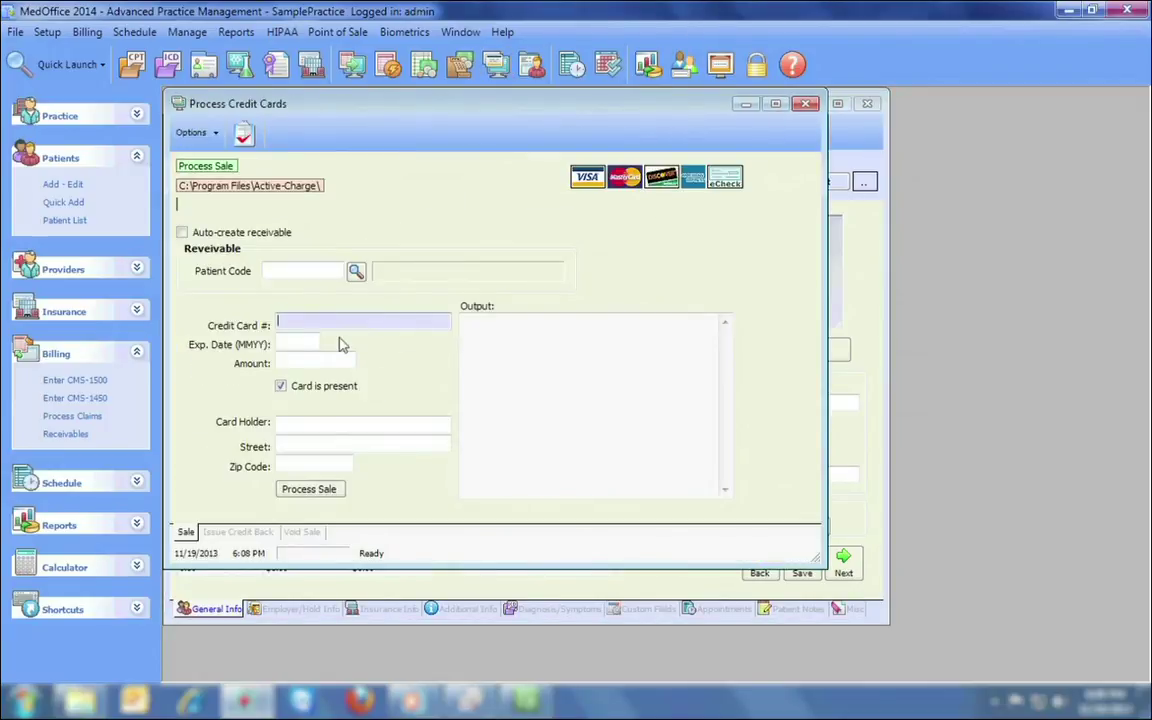
# Close Process Credit Cards and the patient's record, answering the save prompt.
pyautogui.click(805, 103)
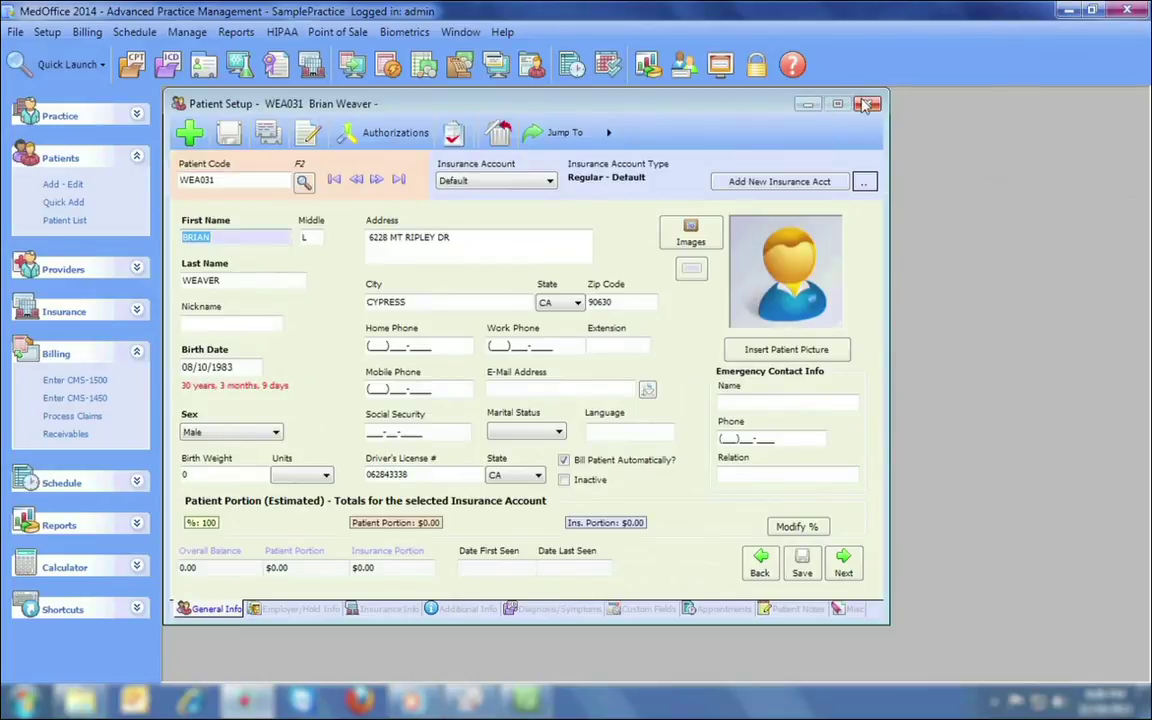
pyautogui.click(866, 105)
pyautogui.press('Return')
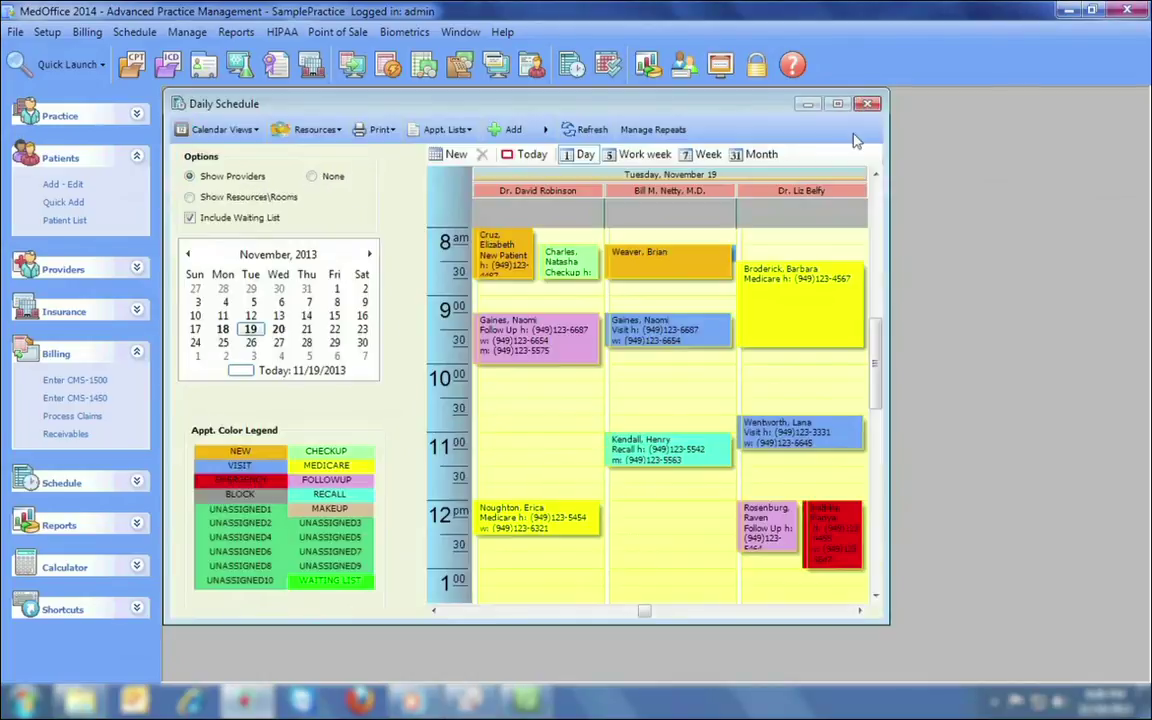
# Review the 8:15 appointment's weekly, monthly and yearly recurrence options without saving.
pyautogui.doubleClick(660, 255)
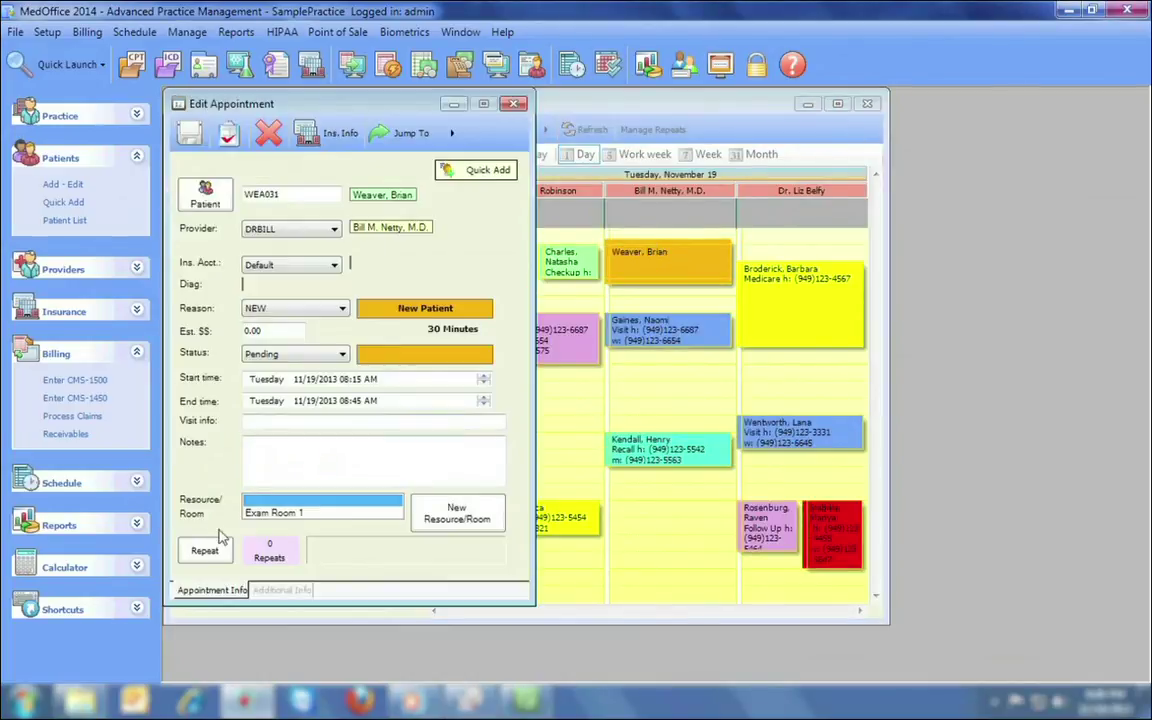
pyautogui.click(204, 551)
pyautogui.click(326, 130)
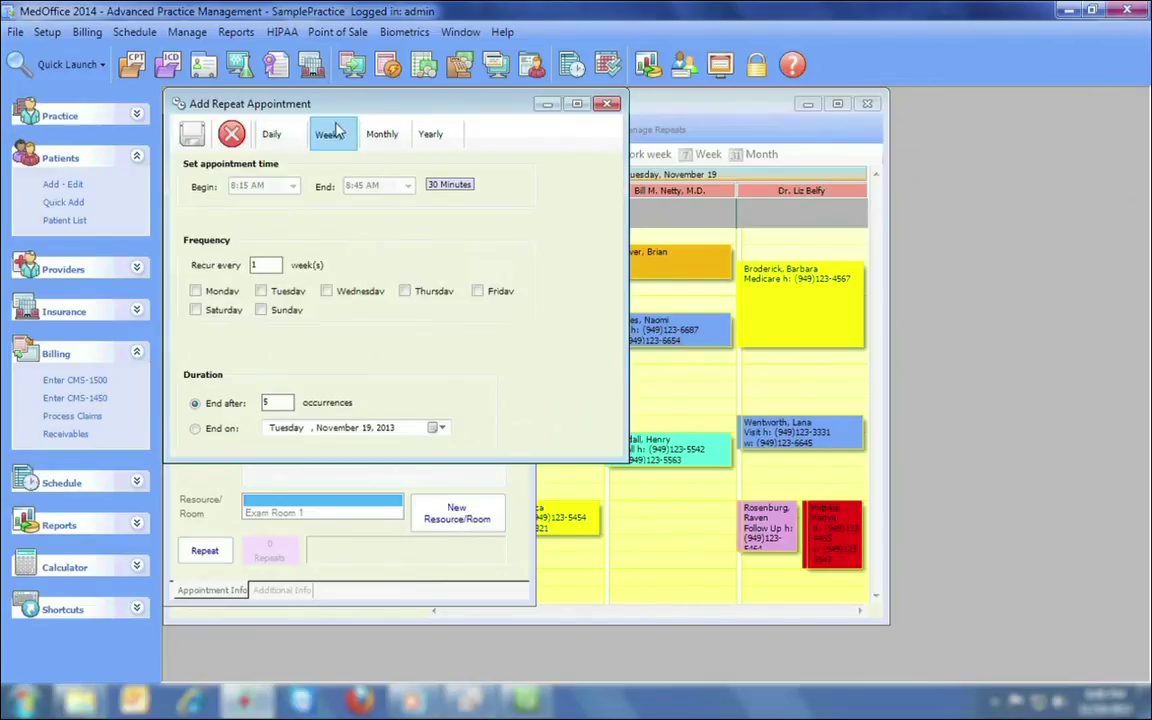
pyautogui.click(390, 133)
pyautogui.click(432, 134)
pyautogui.click(607, 104)
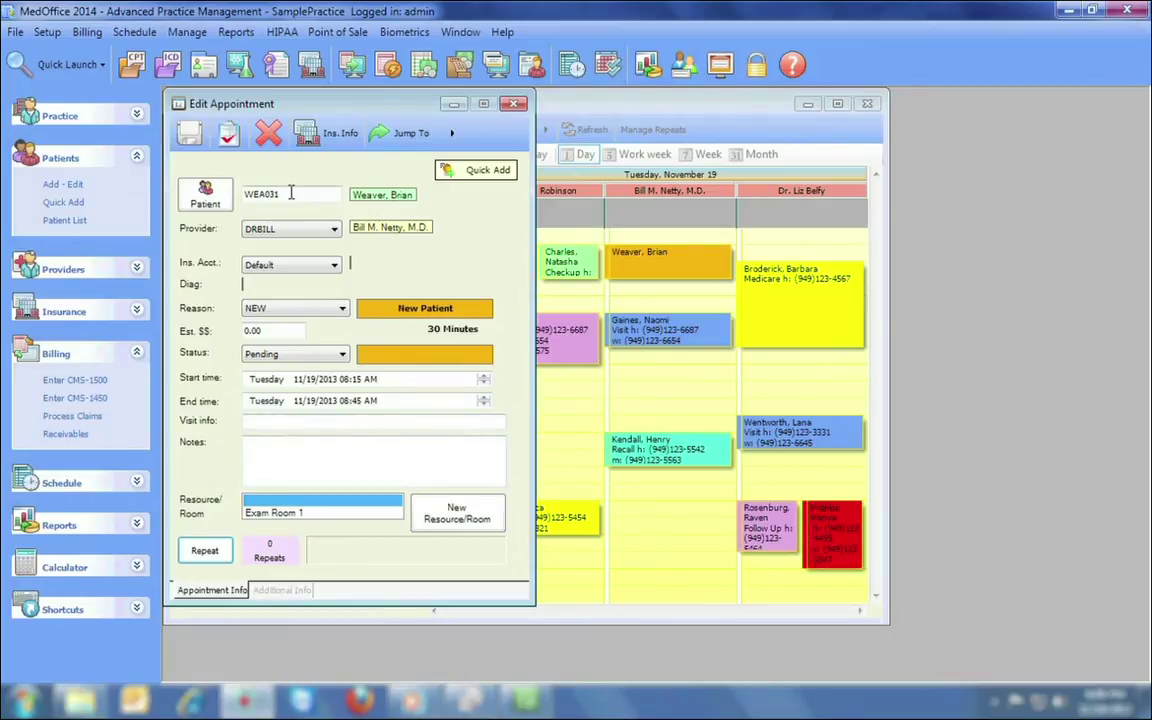
# Check the appointment's insurance info, then close the appointment editor.
pyautogui.click(328, 133)
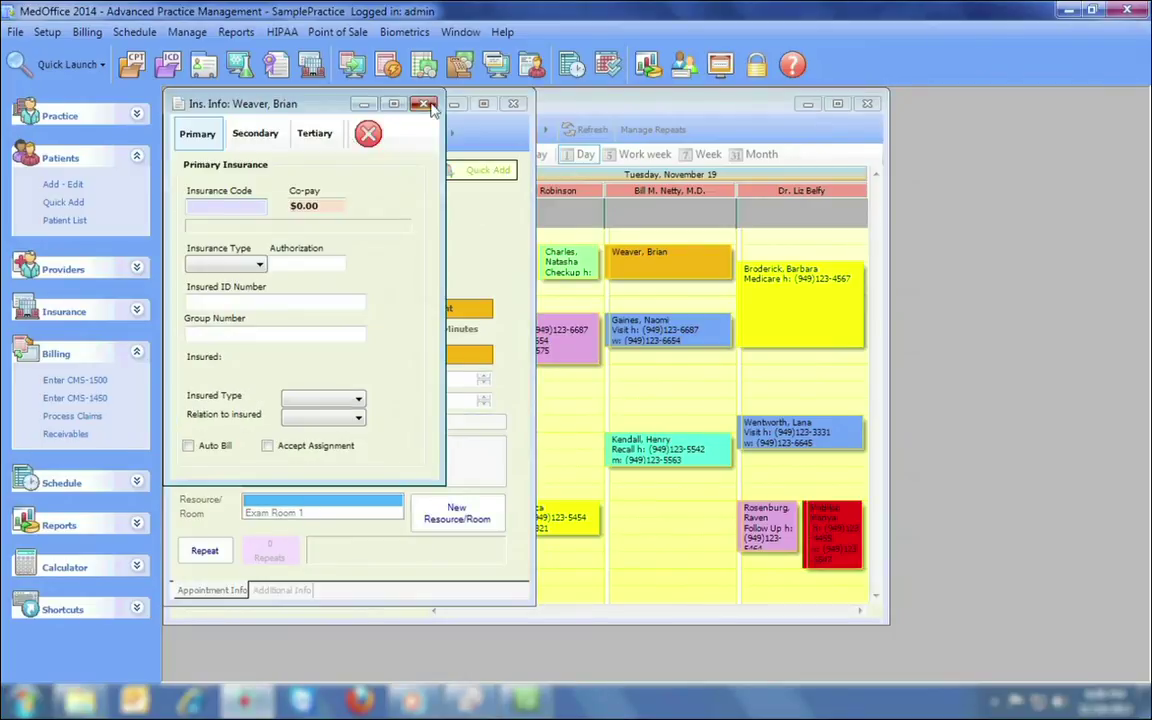
pyautogui.click(368, 134)
pyautogui.click(420, 136)
pyautogui.click(513, 103)
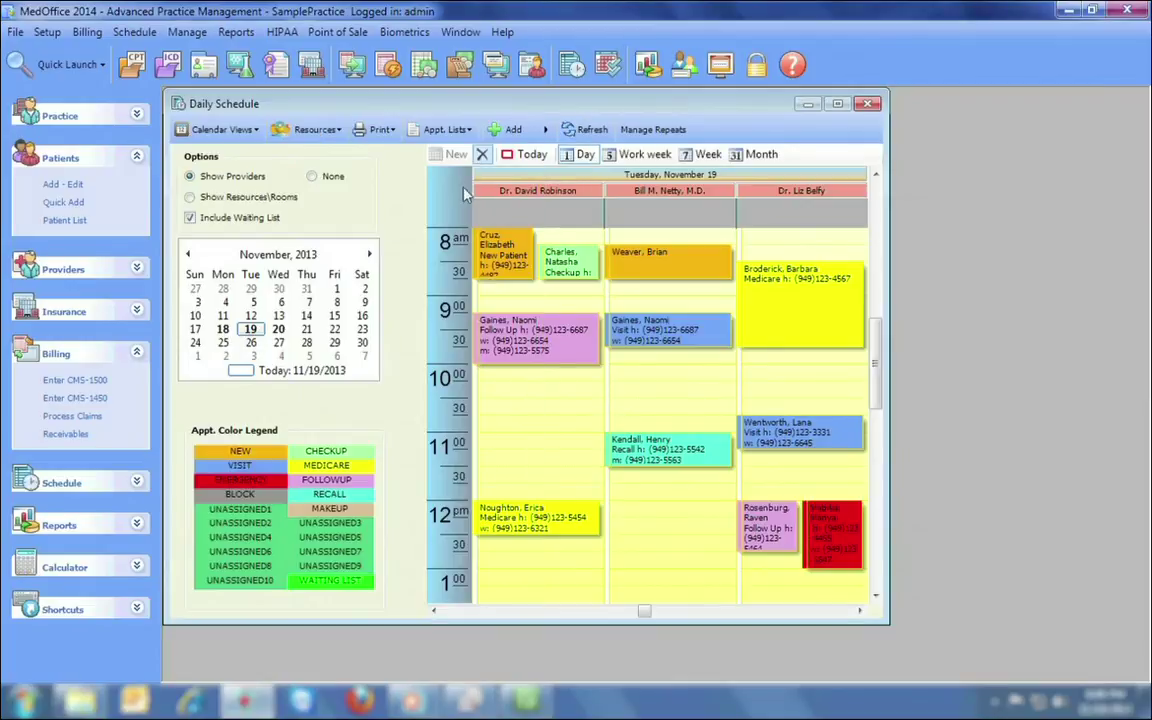
# Keep MediumSeaGreen as the UNASSIGNED5 appointment reason colour.
pyautogui.doubleClick(335, 543)
pyautogui.click(242, 161)
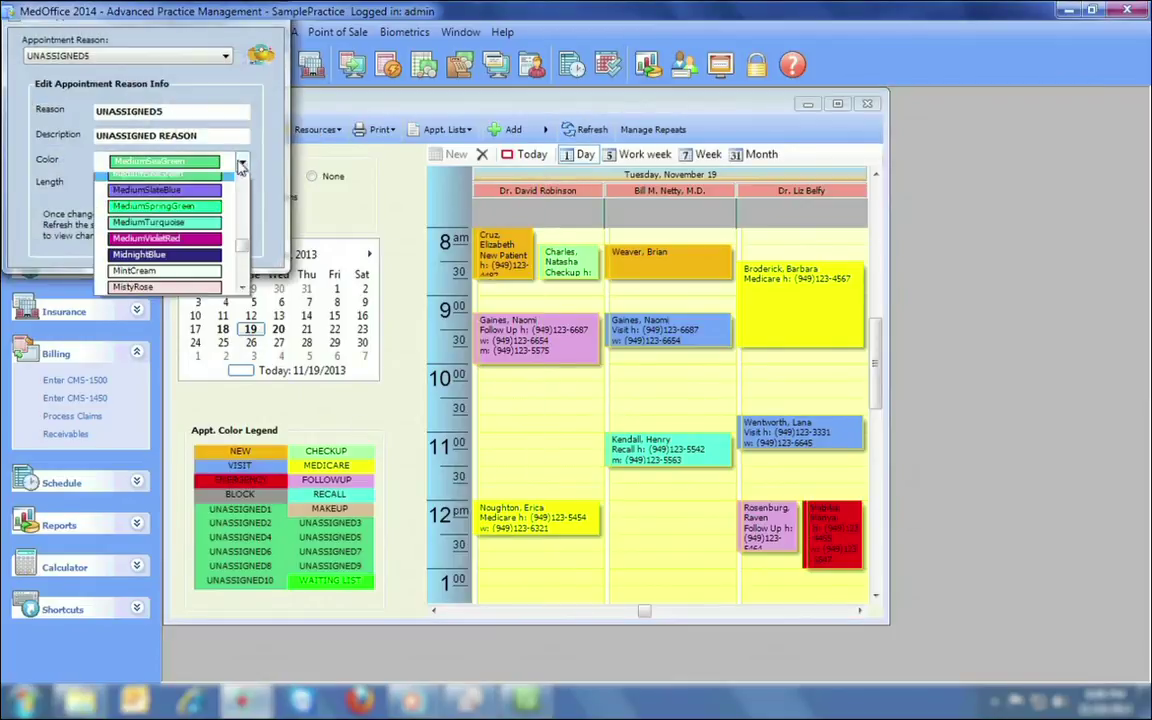
pyautogui.scroll(10, 222, 230)
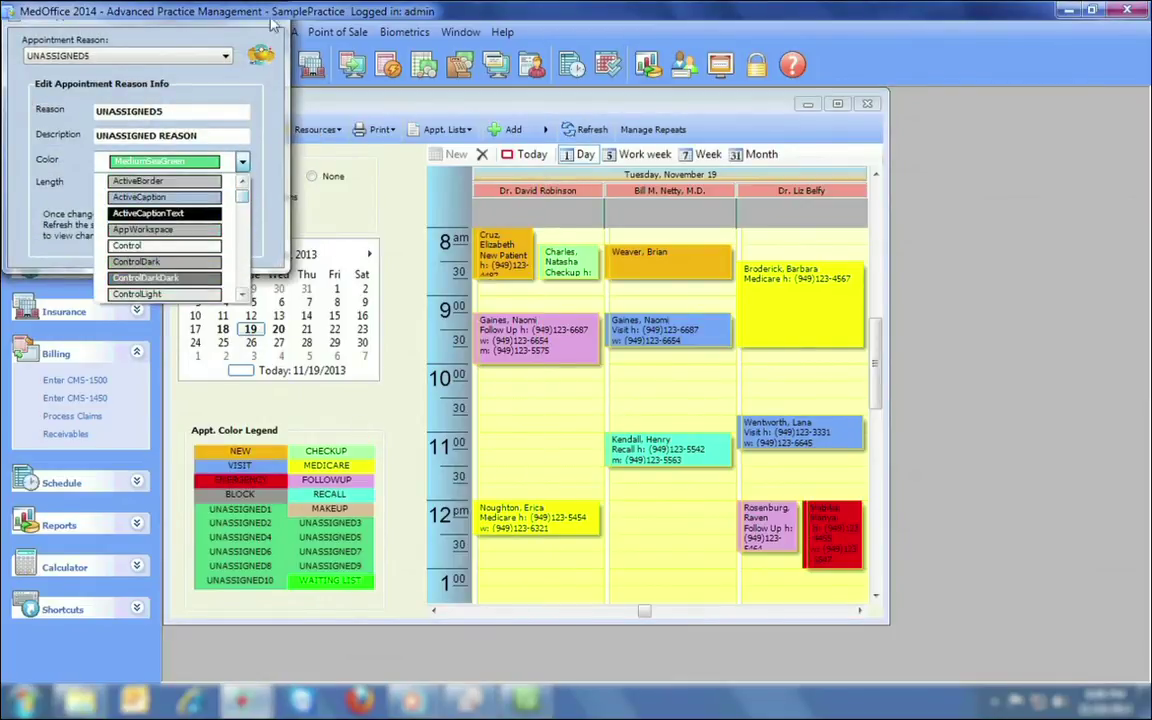
pyautogui.click(220, 166)
pyautogui.click(273, 18)
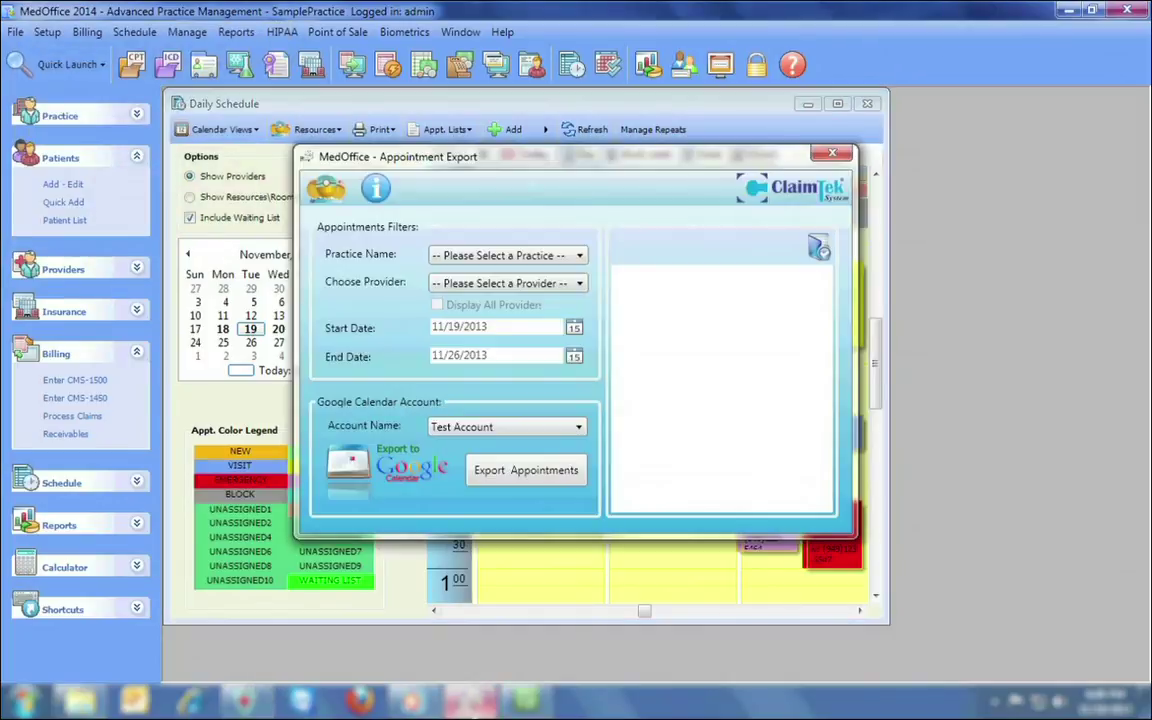
# Filter Appointment Export to SamplePractice and one provider, reviewing the 17 listed appointments.
pyautogui.click(520, 256)
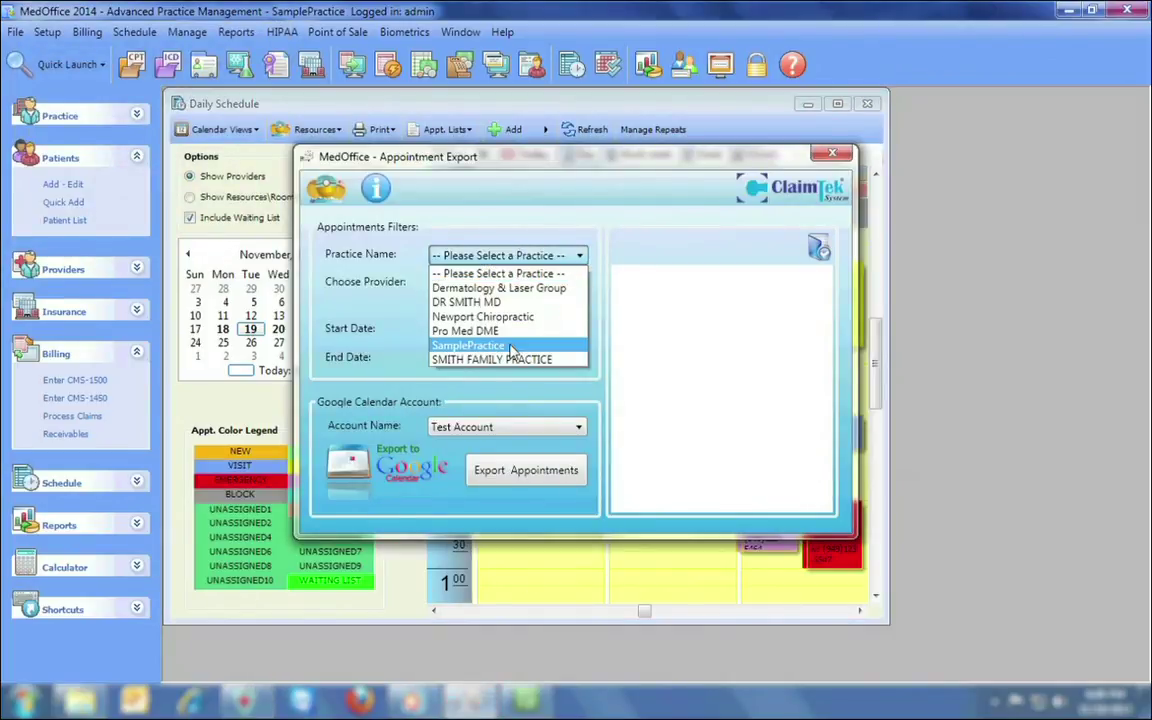
pyautogui.click(468, 345)
pyautogui.click(500, 284)
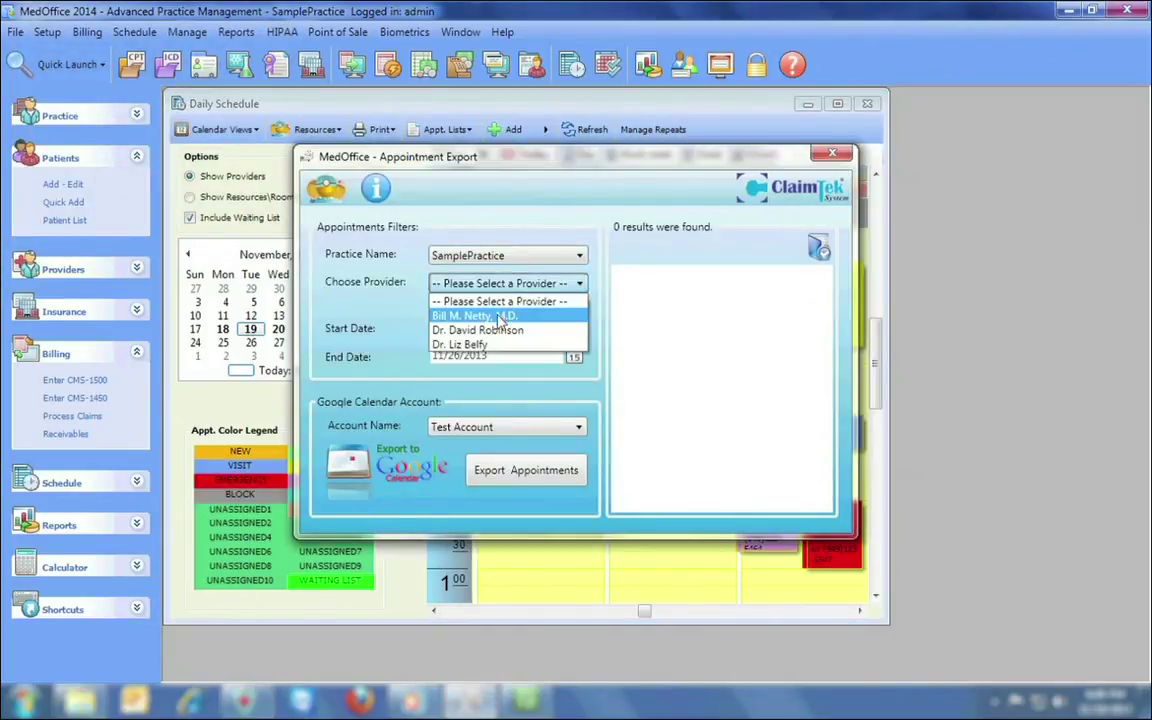
pyautogui.click(474, 315)
pyautogui.moveTo(827, 298); pyautogui.dragTo(827, 357)
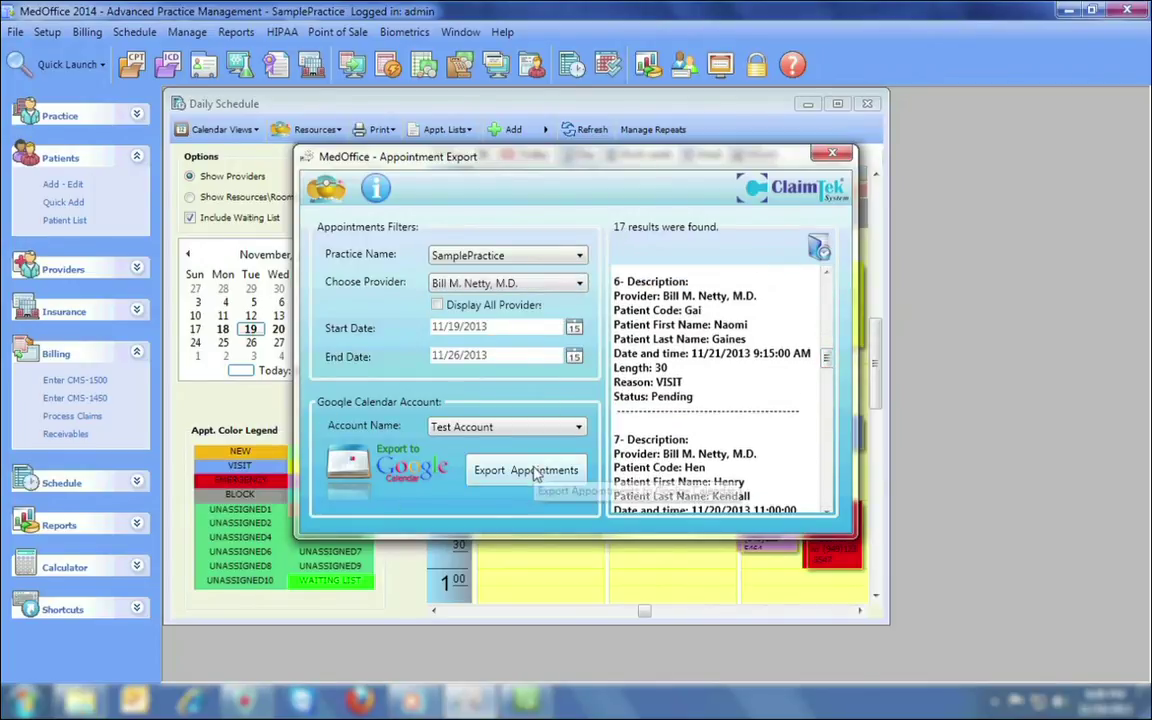
# Close Appointment Export and start a Point of Sale invoice for the patient.
pyautogui.click(834, 154)
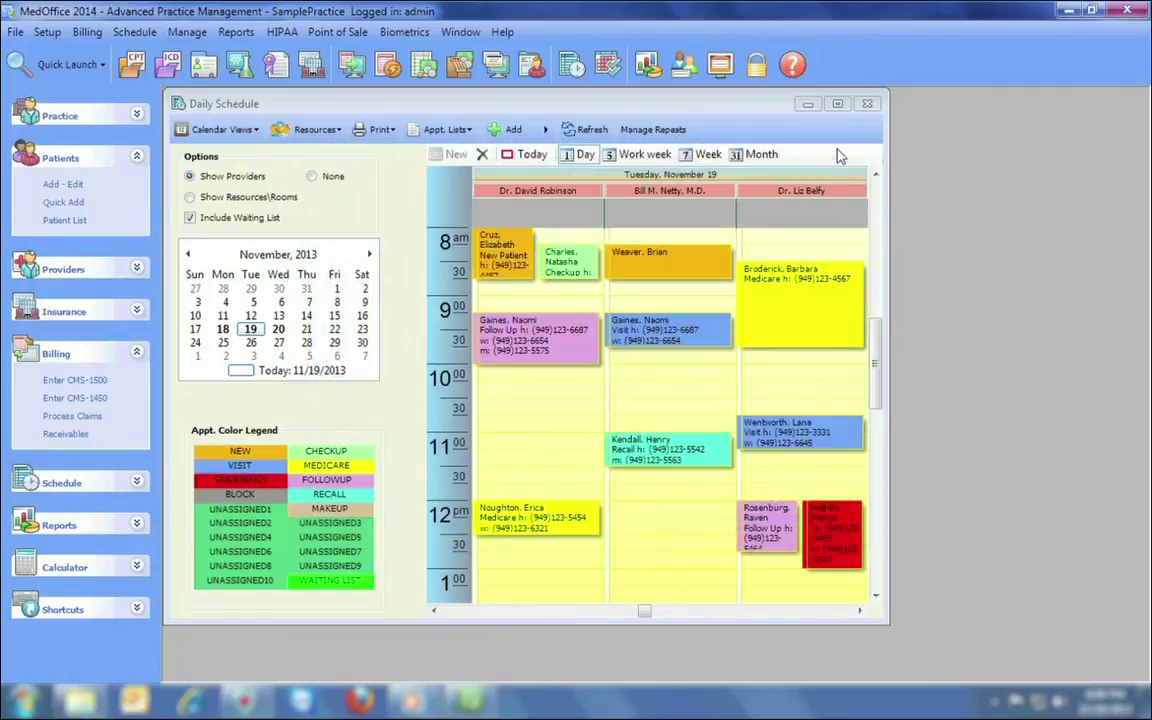
pyautogui.click(460, 66)
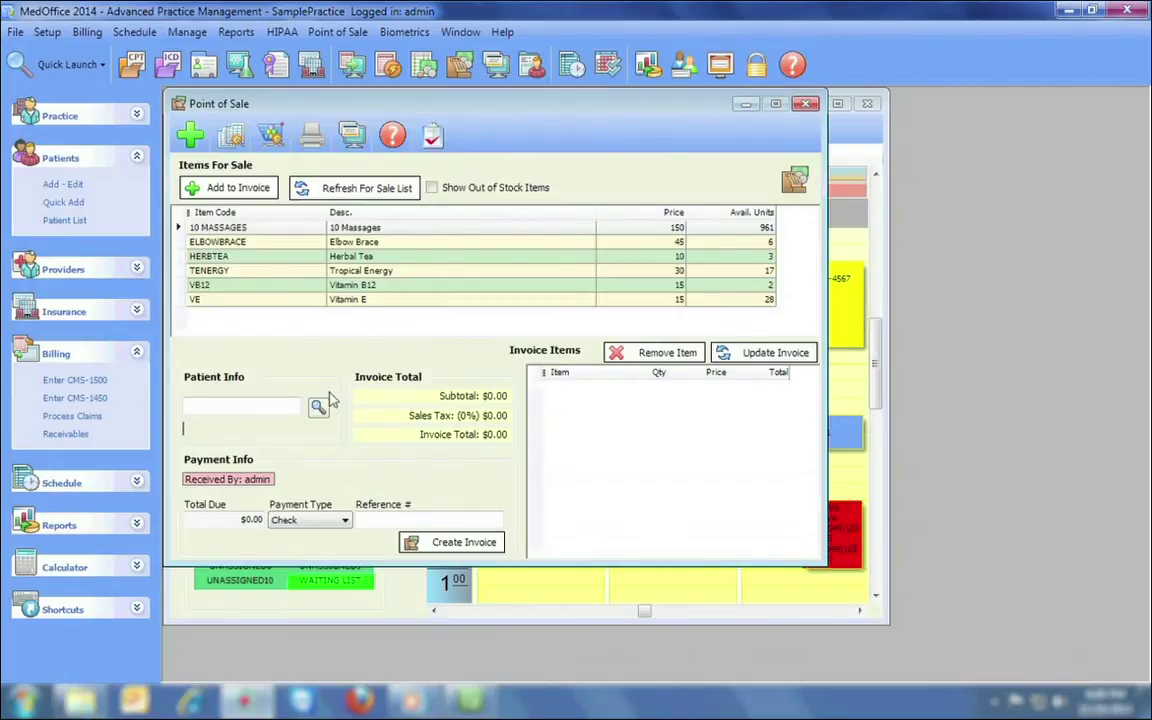
pyautogui.click(318, 407)
pyautogui.doubleClick(335, 419)
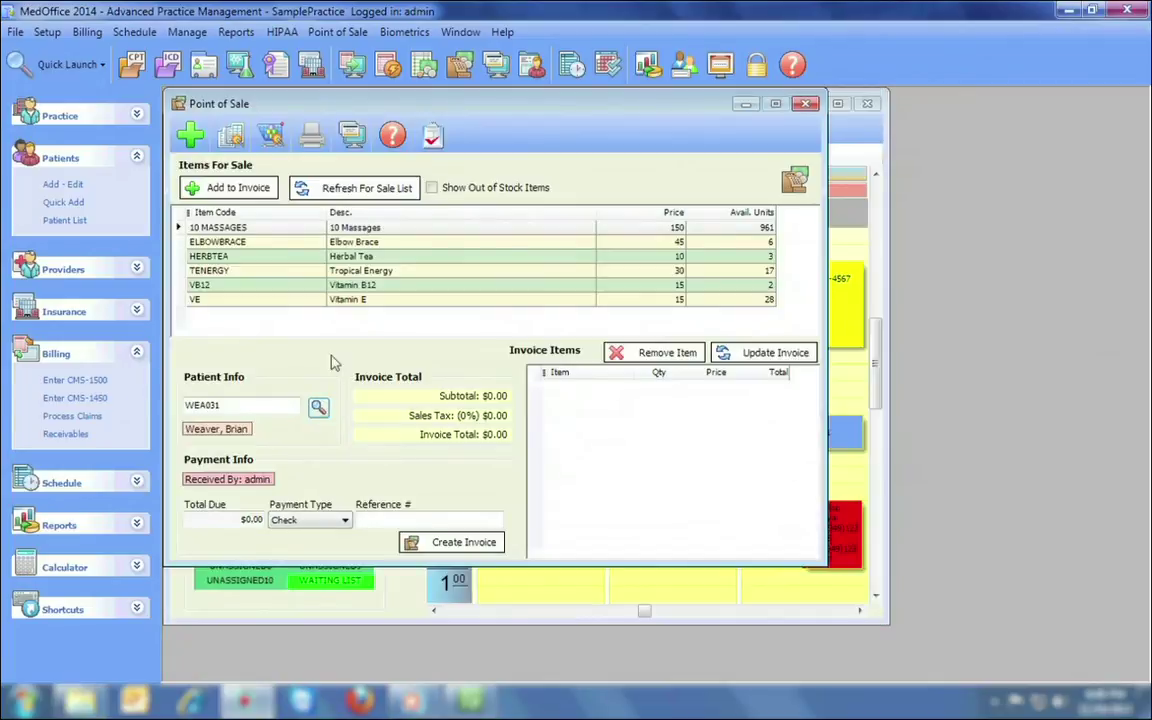
# Add 10 MASSAGES, ELBOWBRACE and VB12 to the invoice, dismissing the VB12 re-order reminder.
pyautogui.click(303, 232)
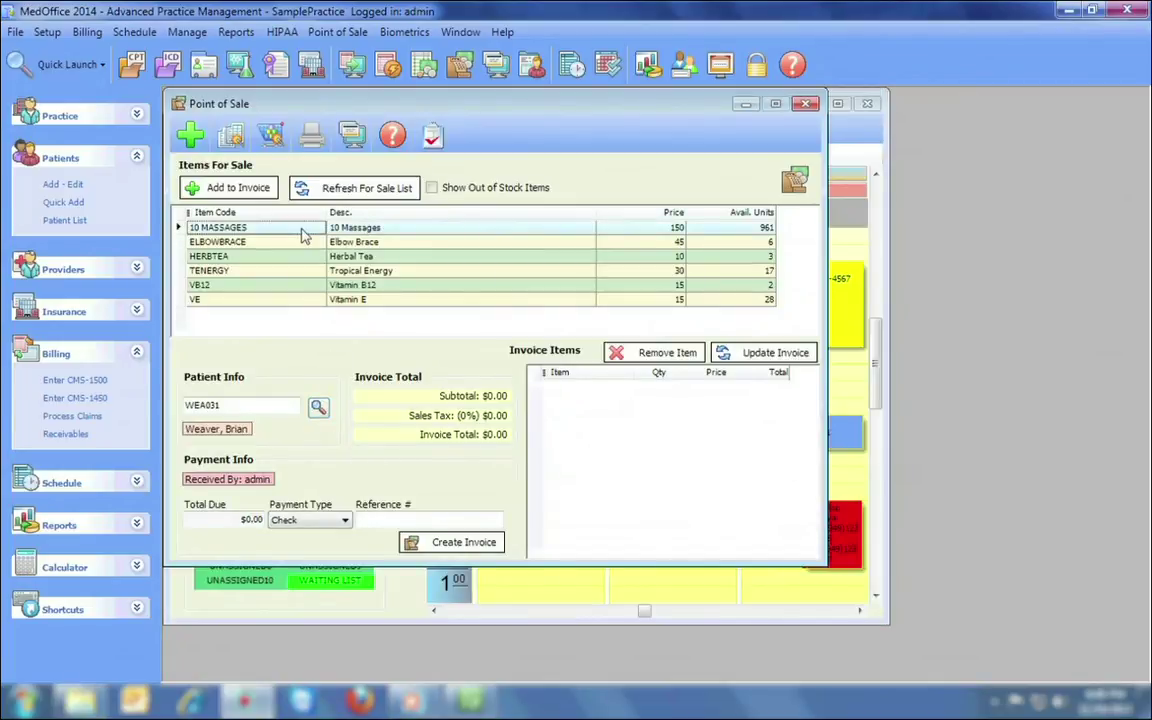
pyautogui.click(230, 189)
pyautogui.click(280, 245)
pyautogui.click(232, 188)
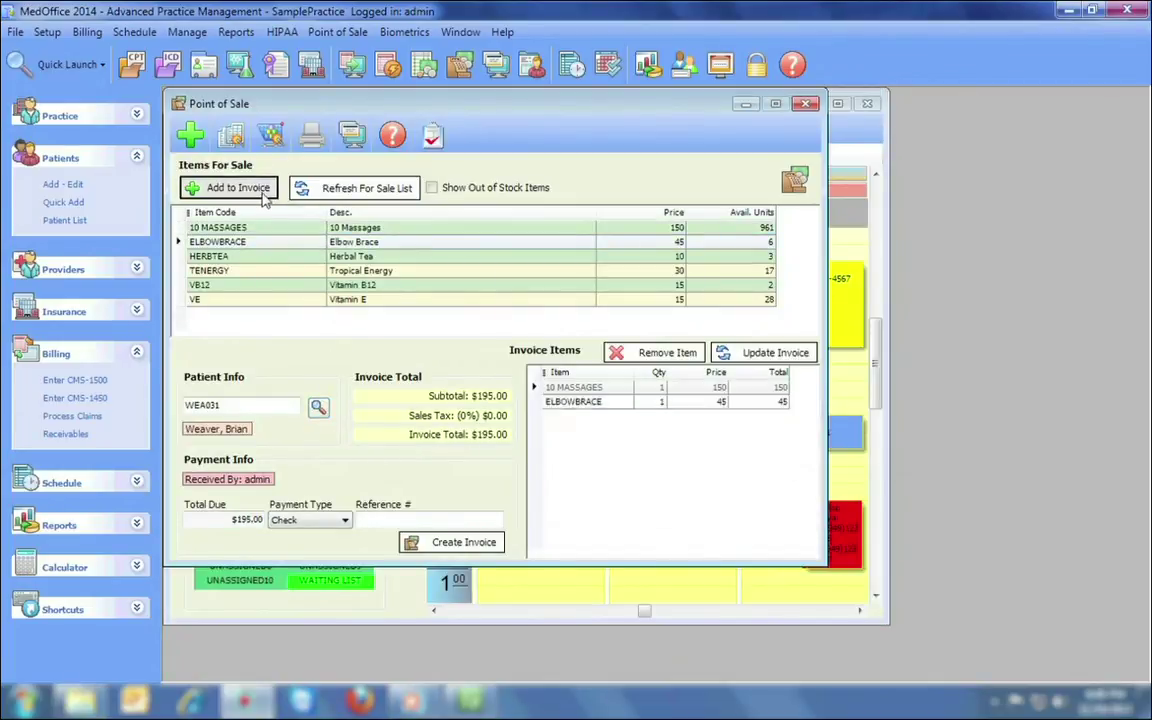
pyautogui.click(271, 285)
pyautogui.click(245, 190)
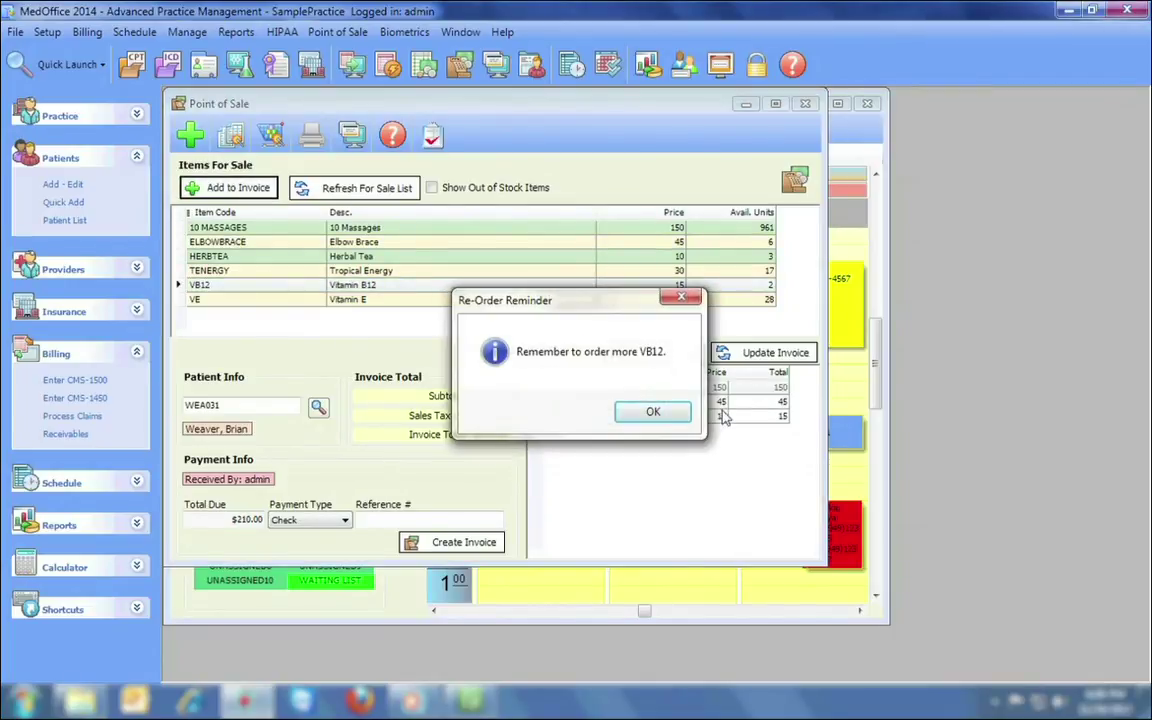
pyautogui.click(658, 413)
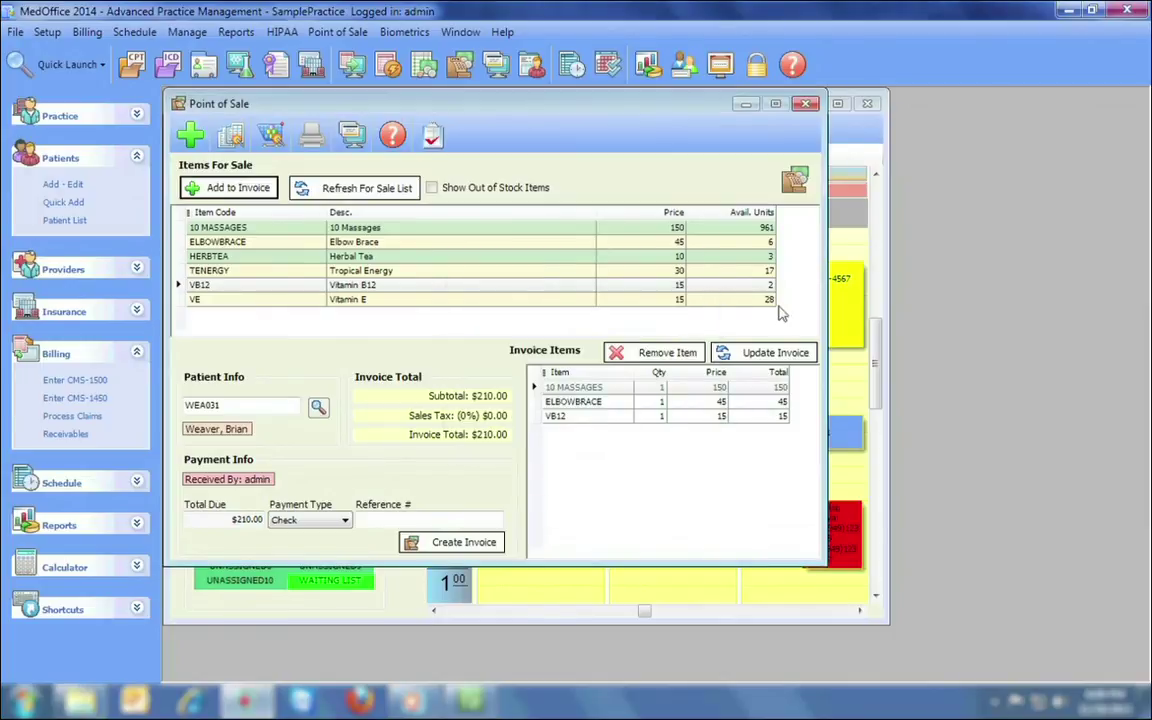
# Step through the inventory records to the TENERGY item, then close them.
pyautogui.click(231, 134)
pyautogui.click(379, 181)
pyautogui.click(379, 181)
pyautogui.click(379, 181)
pyautogui.click(379, 181)
pyautogui.click(503, 104)
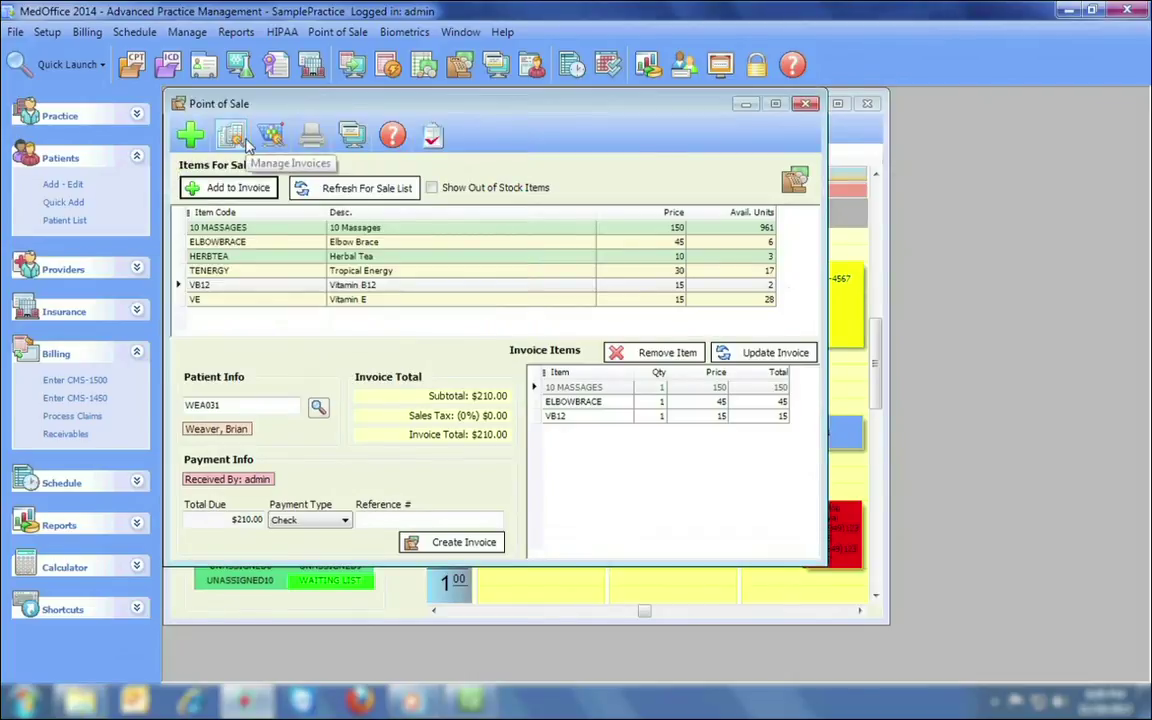
# Create the $210.00 invoice 58, view its receipt, and close all windows.
pyautogui.click(455, 542)
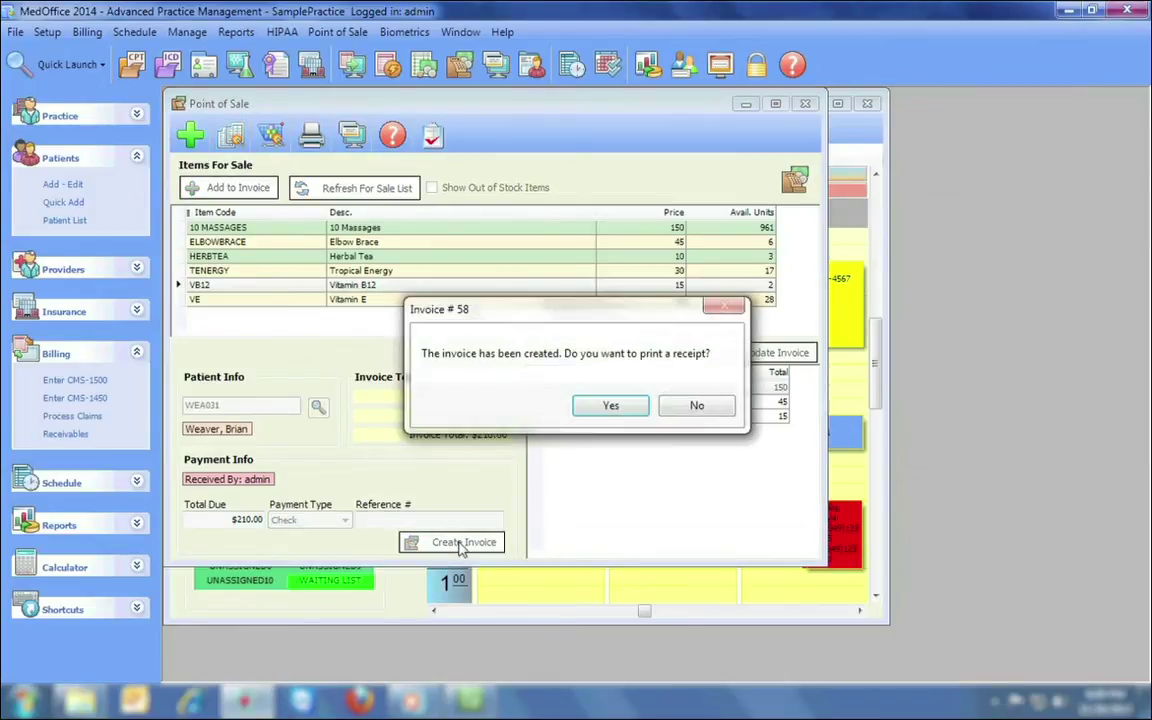
pyautogui.click(605, 405)
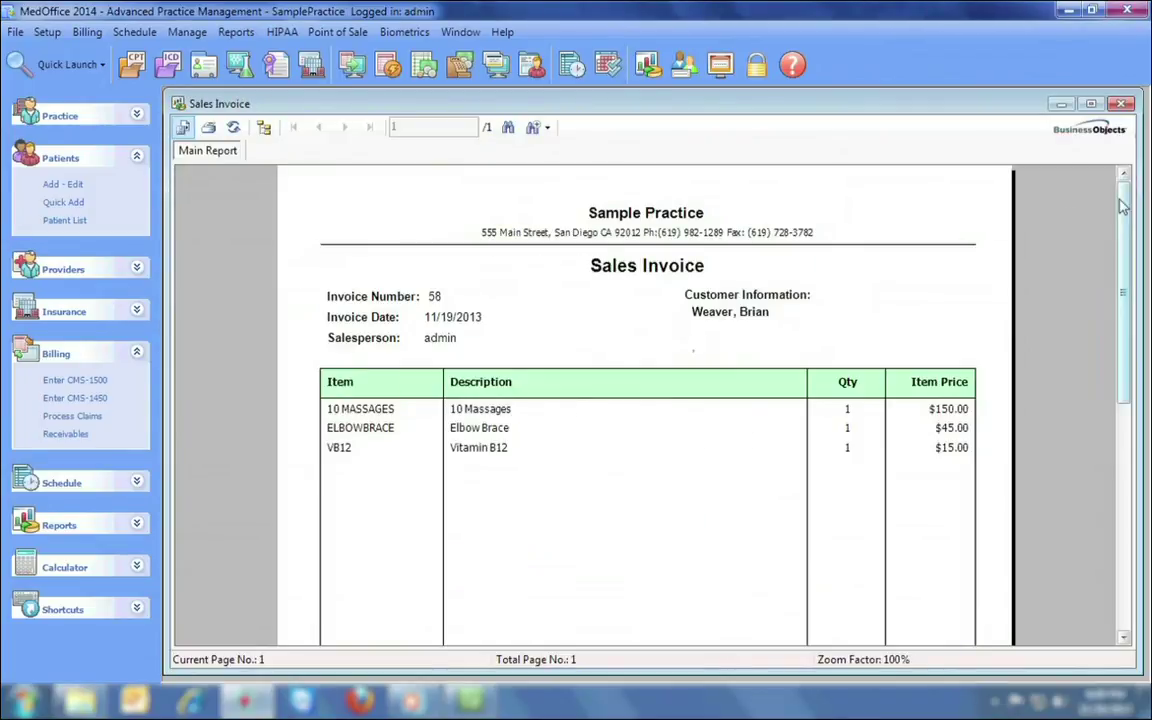
pyautogui.scroll(-5, 795, 400)
pyautogui.scroll(5, 1100, 182)
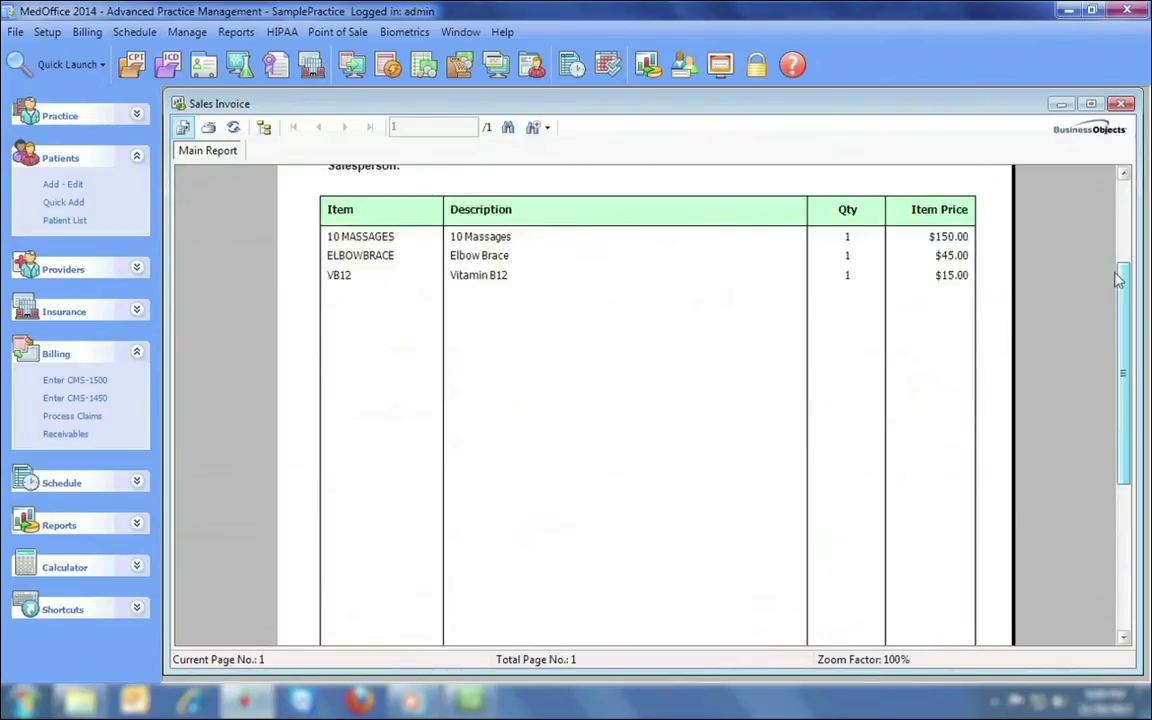
pyautogui.click(1122, 103)
pyautogui.click(812, 104)
pyautogui.click(867, 105)
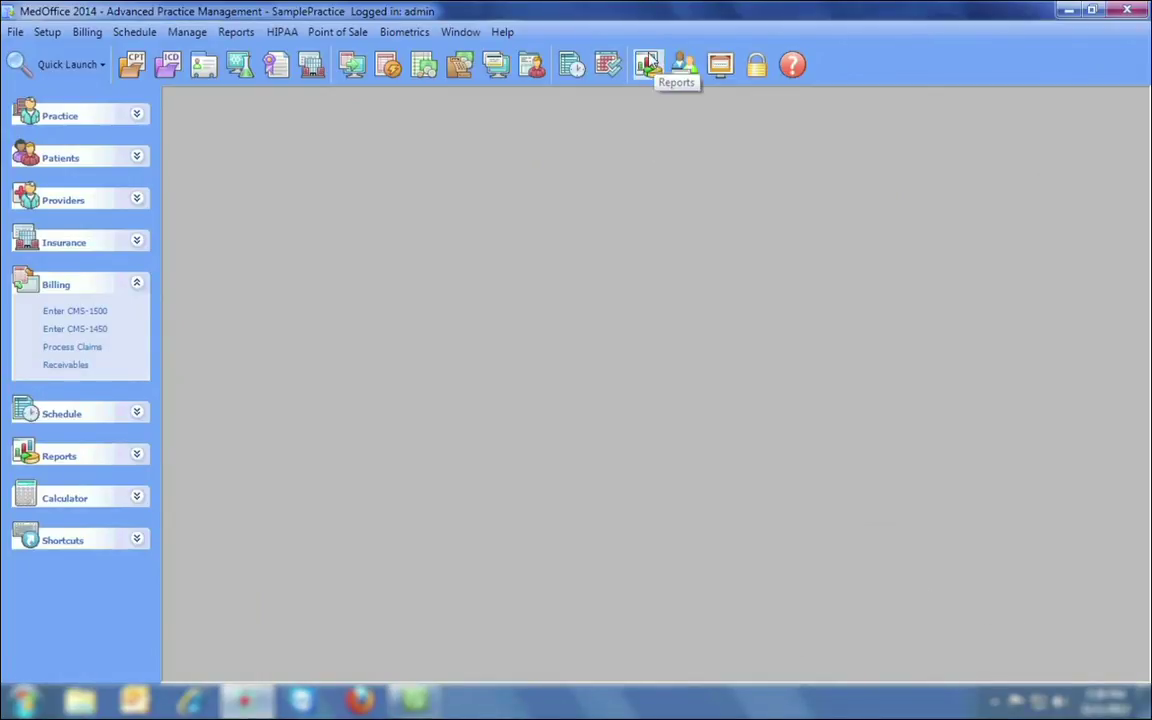
# In the Report Console, expand all categories and select the Insurance Aging report.
pyautogui.click(648, 65)
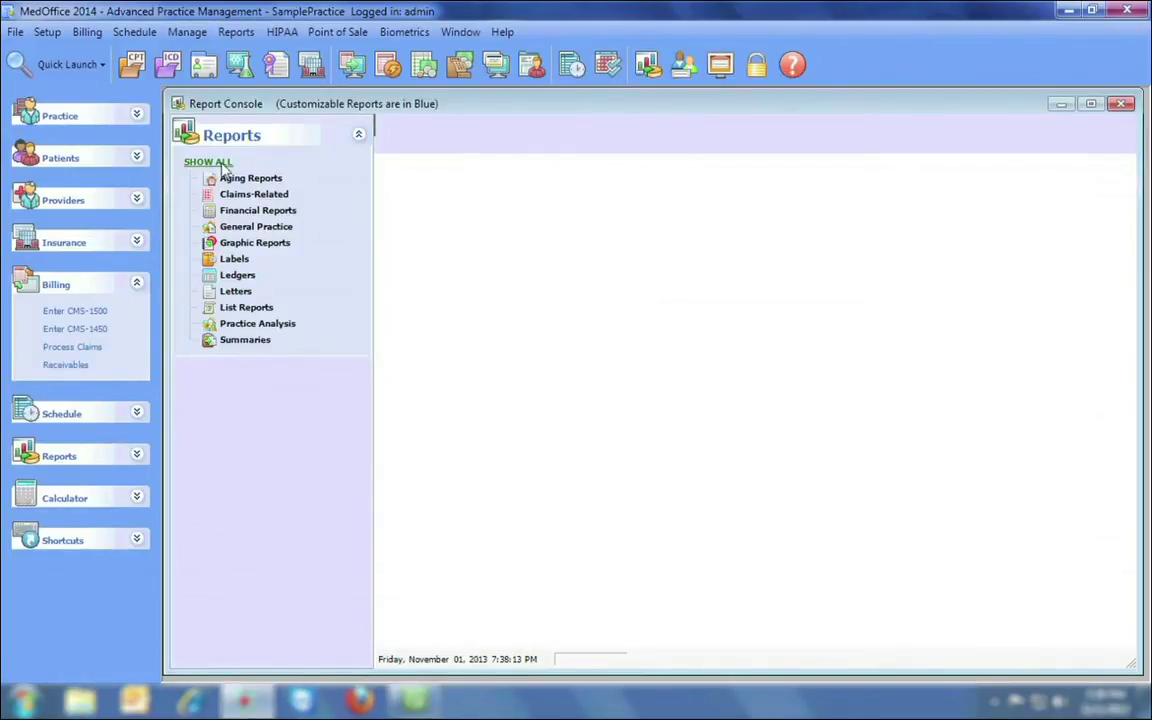
pyautogui.click(270, 177)
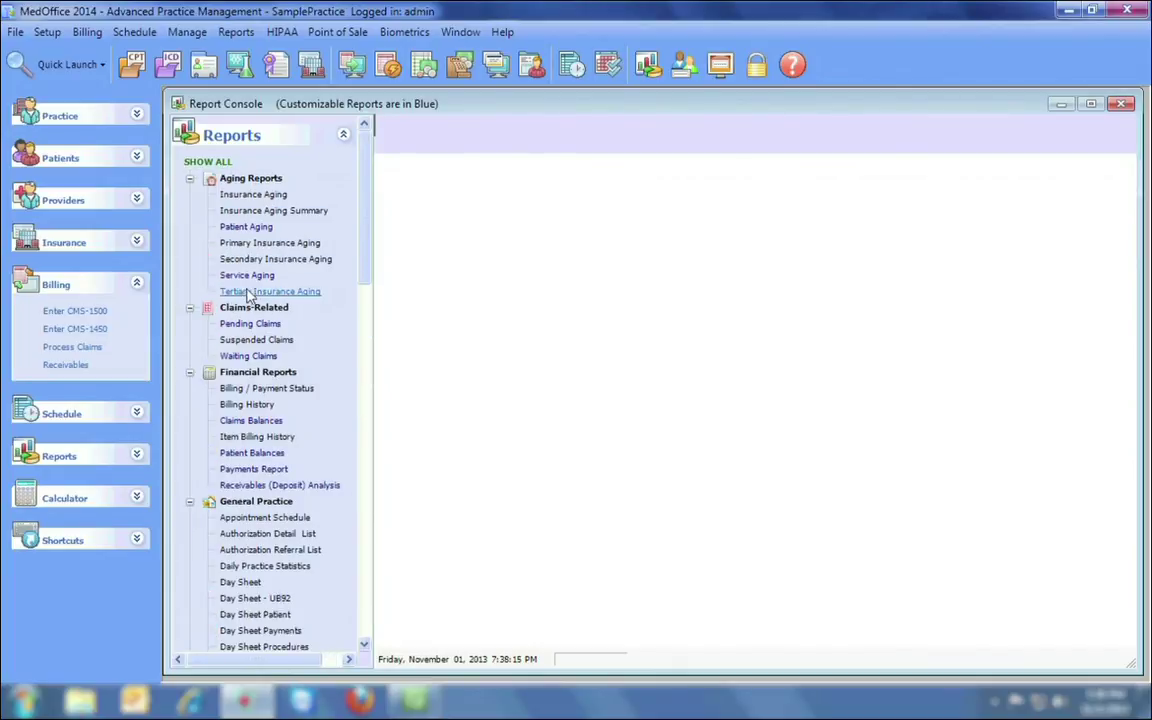
pyautogui.click(251, 227)
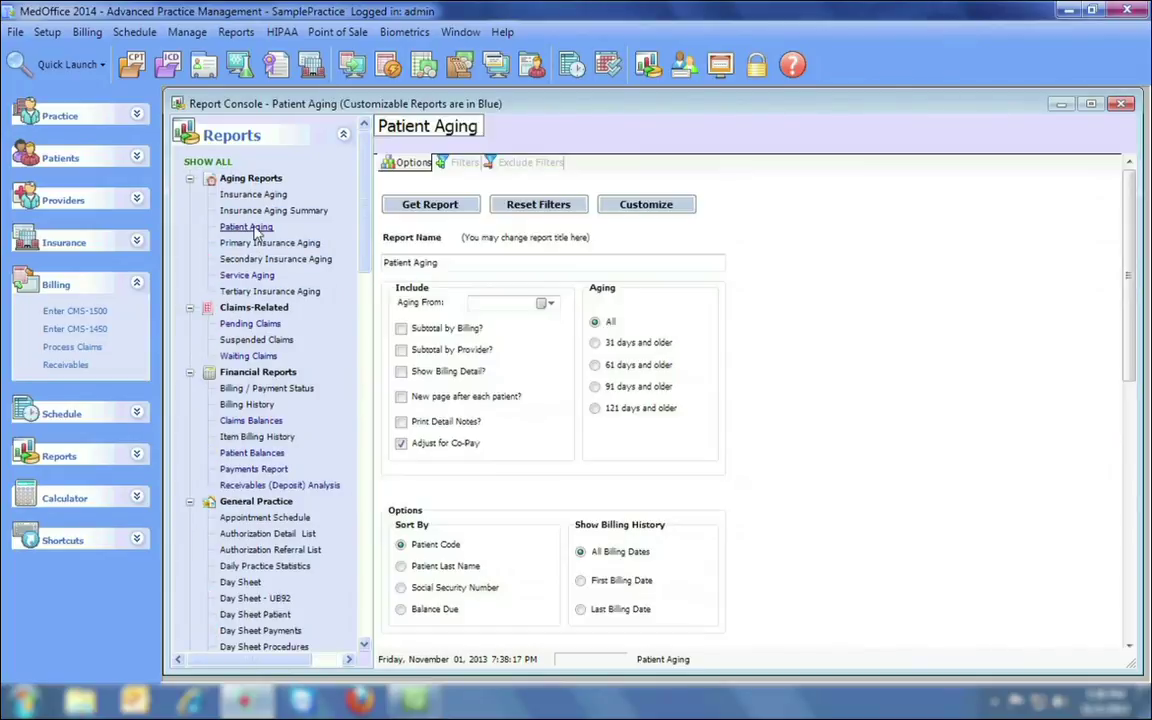
pyautogui.click(255, 196)
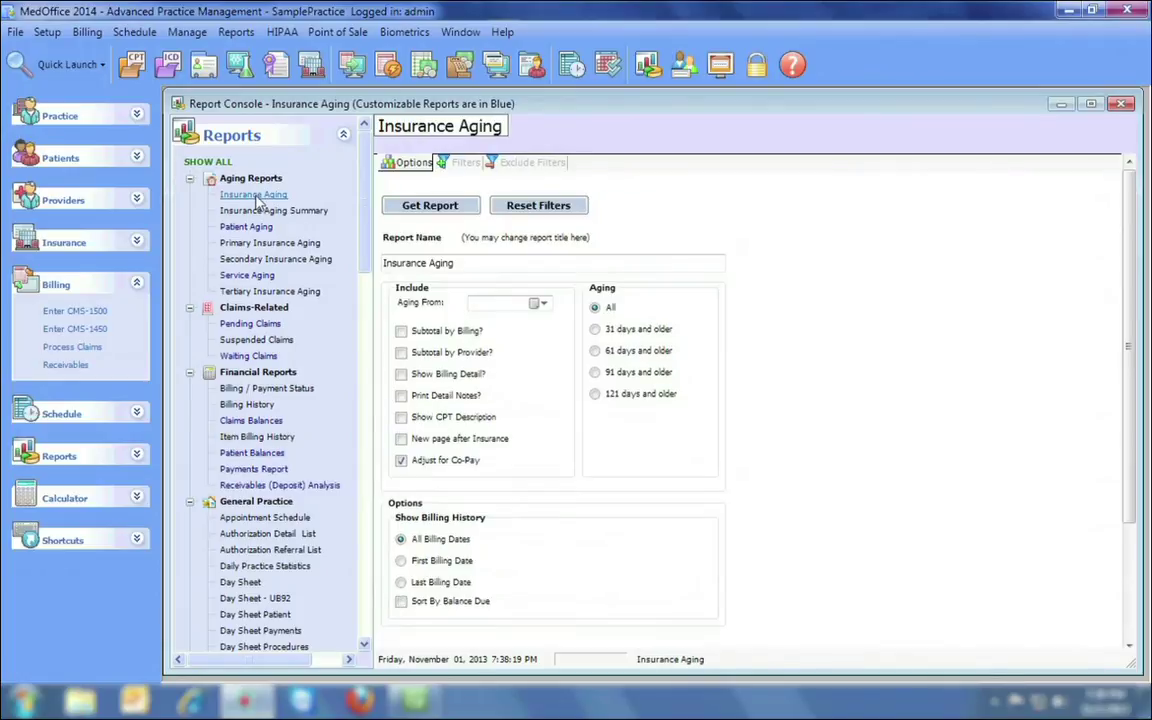
pyautogui.moveTo(365, 195)
pyautogui.mouseDown()
pyautogui.moveTo(366, 571)
pyautogui.moveTo(369, 185)
pyautogui.mouseUp()
# Check the Aging From calendar, Filters and Exclude Filters, then return to Options.
pyautogui.click(543, 304)
pyautogui.click(543, 305)
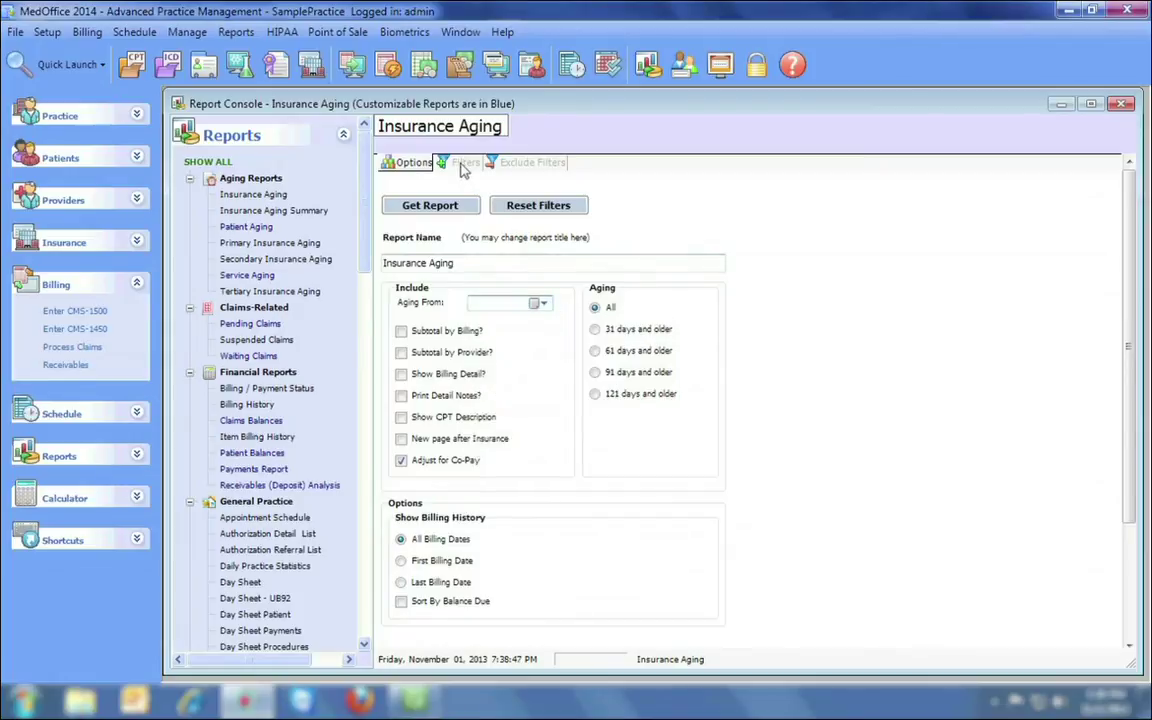
pyautogui.click(460, 162)
pyautogui.scroll(-2, 620, 200)
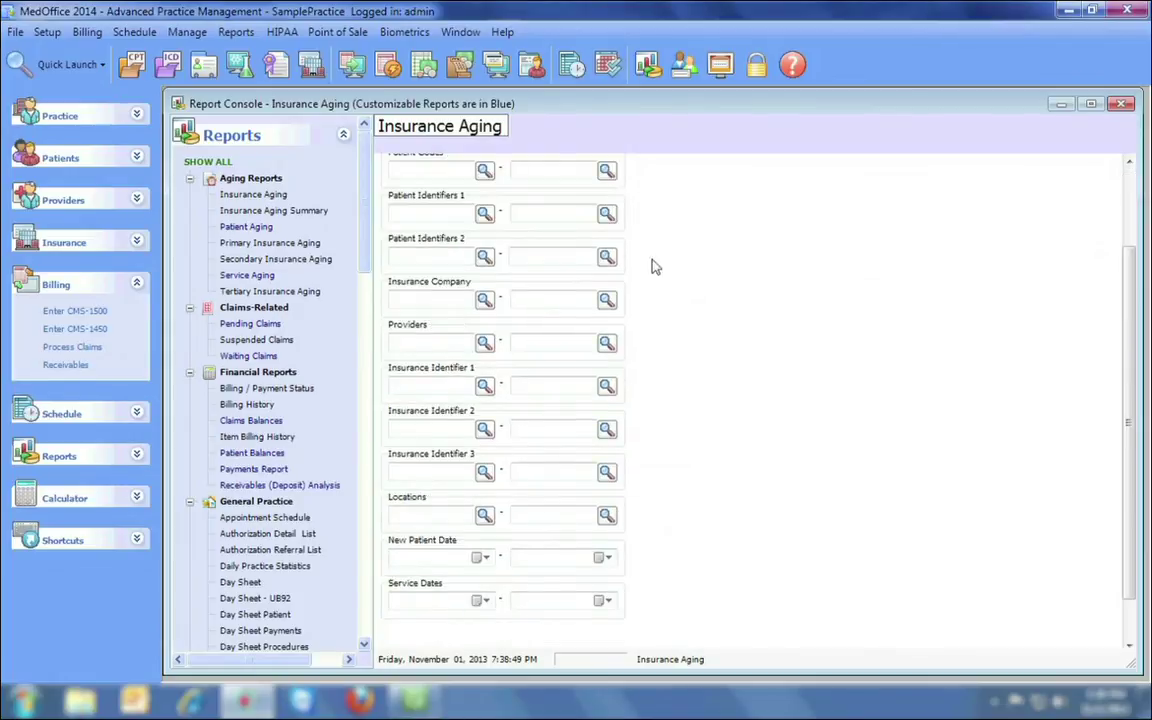
pyautogui.scroll(2, 680, 327)
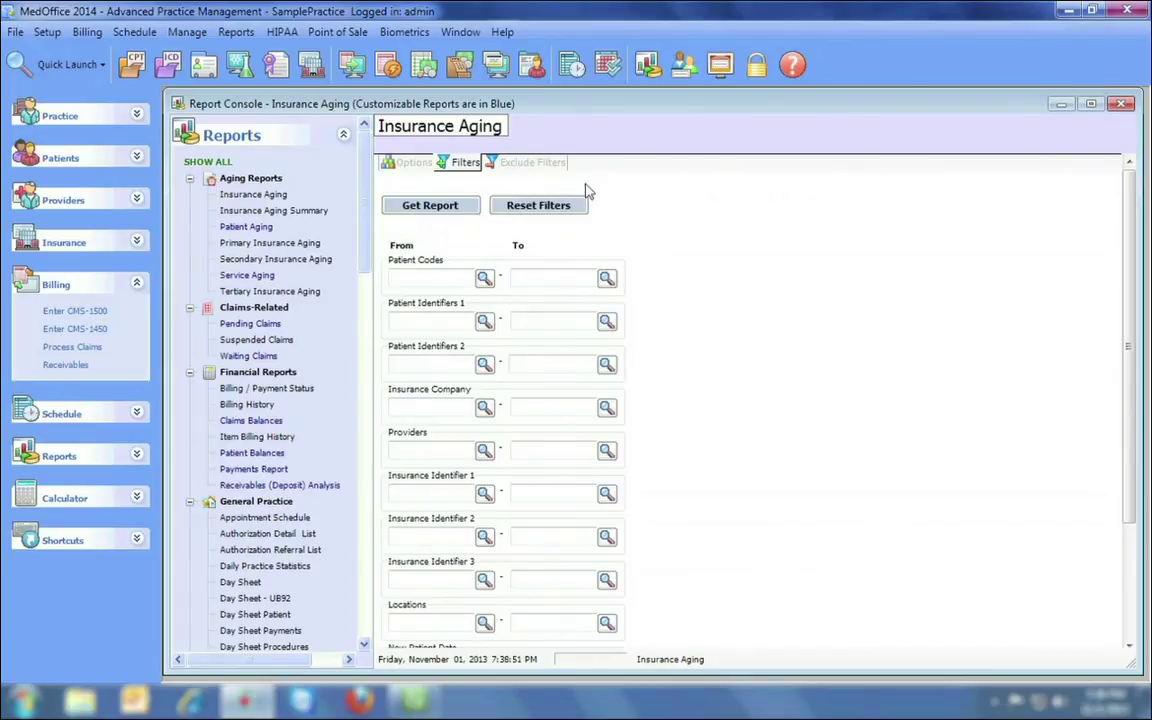
pyautogui.click(527, 164)
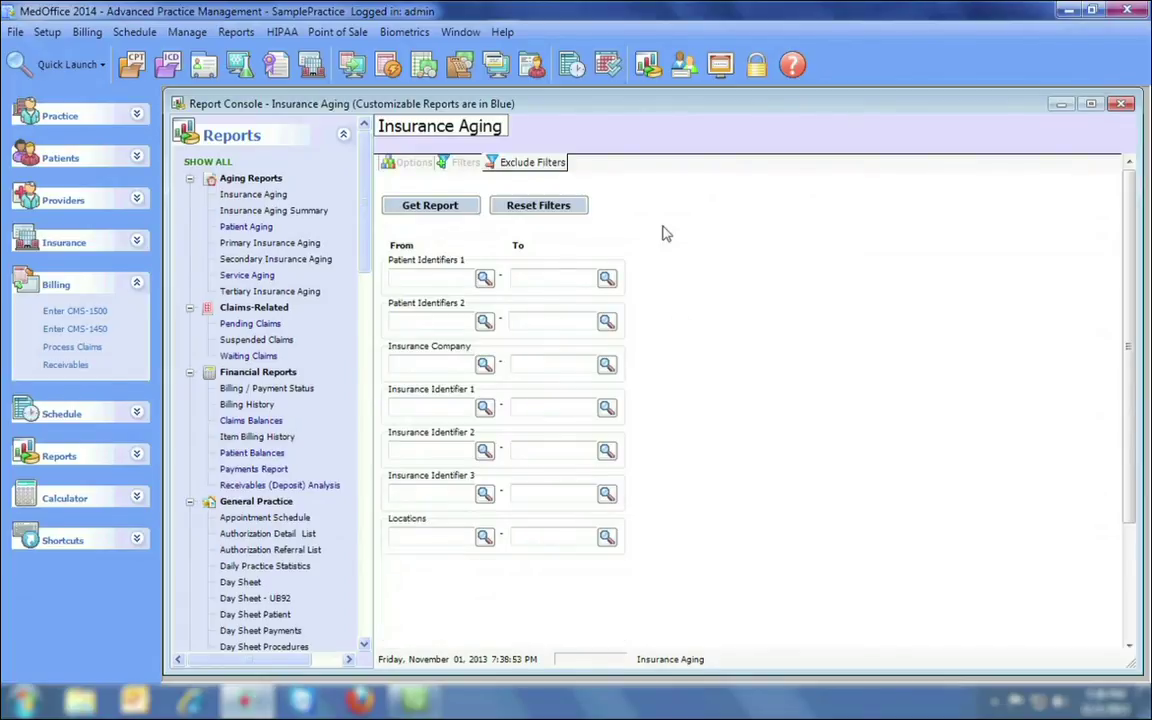
pyautogui.click(415, 163)
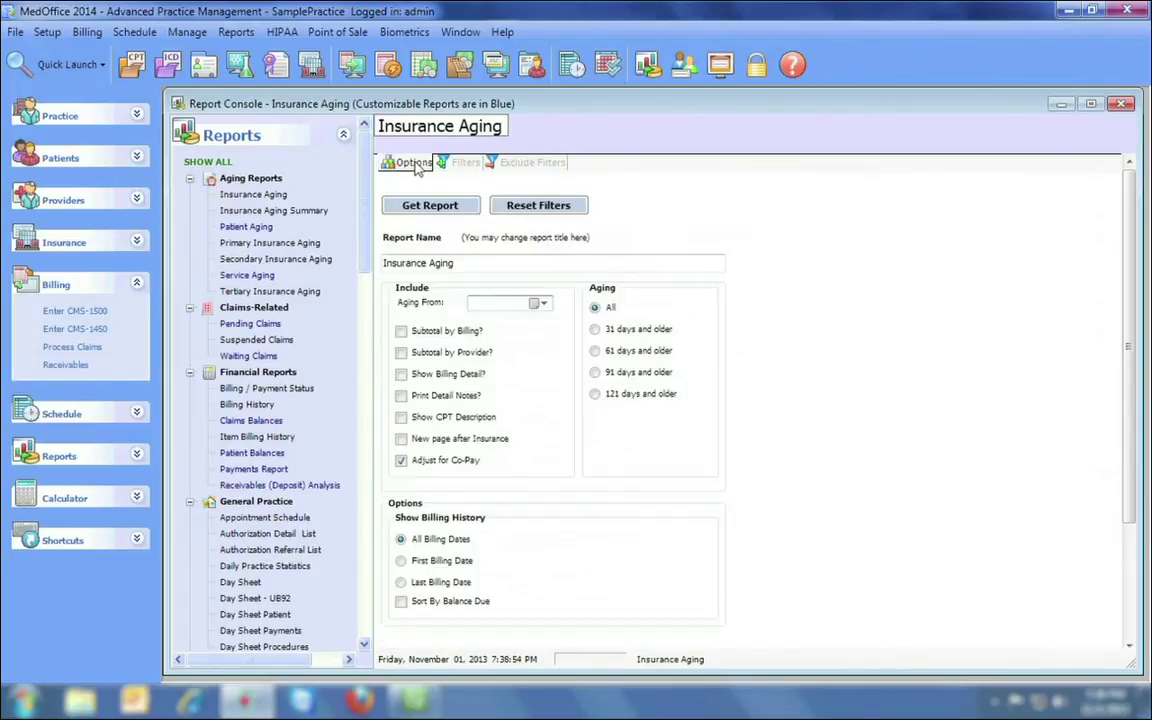
# Generate the Insurance Aging report, then view Practice Preferences' Statement Messages and close without saving.
pyautogui.click(430, 206)
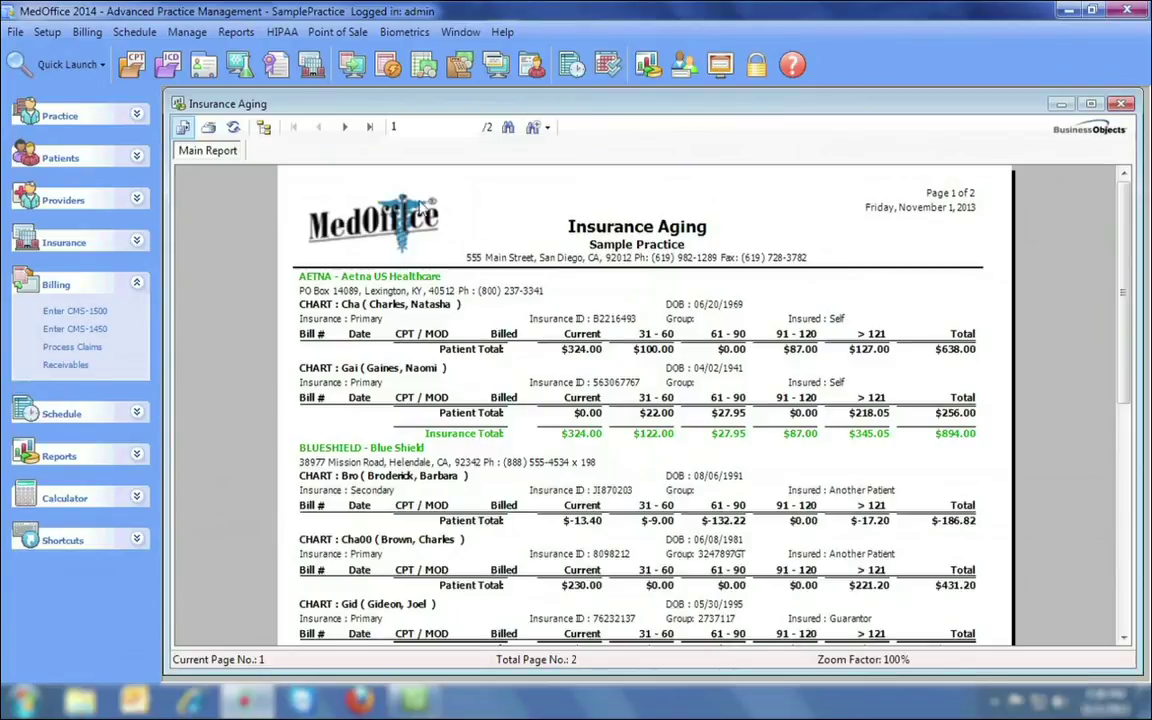
pyautogui.click(407, 203)
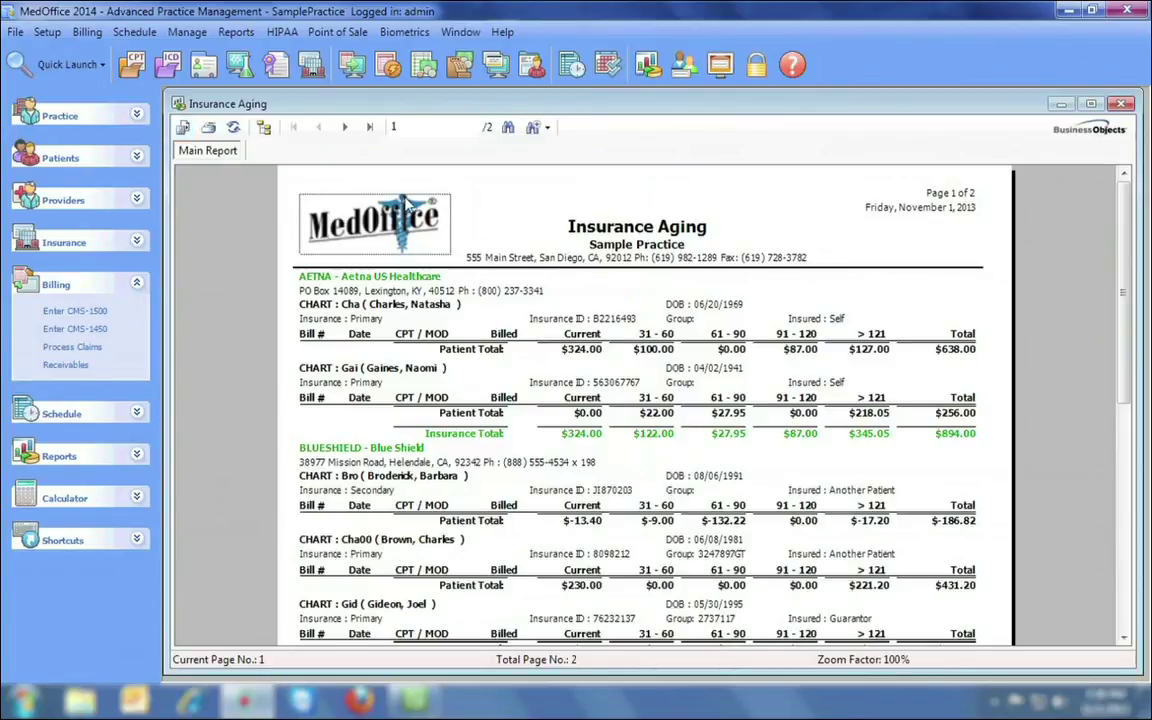
pyautogui.click(15, 31)
pyautogui.click(60, 113)
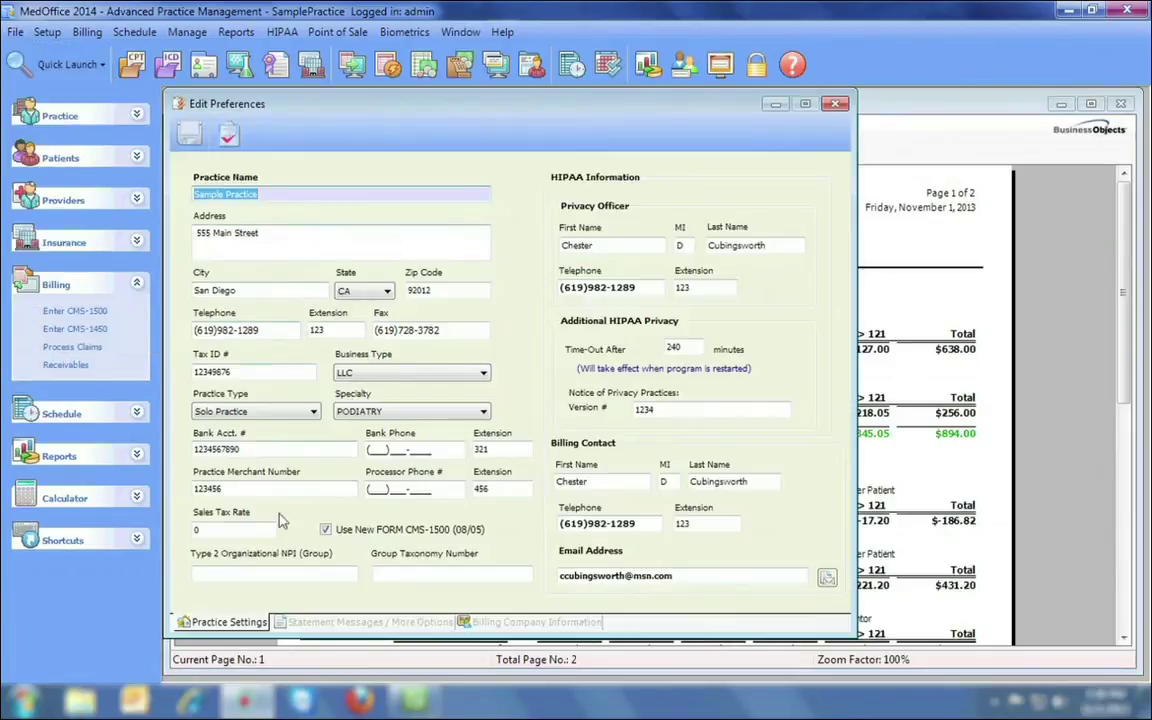
pyautogui.click(343, 622)
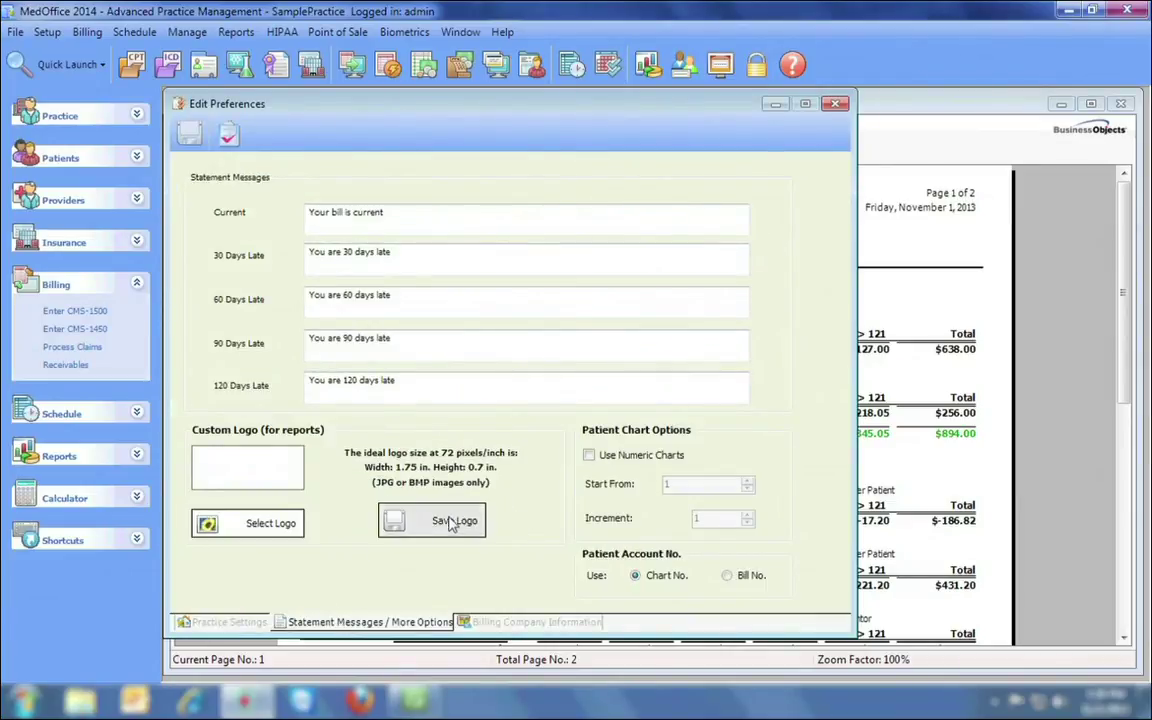
pyautogui.click(835, 104)
pyautogui.press('Return')
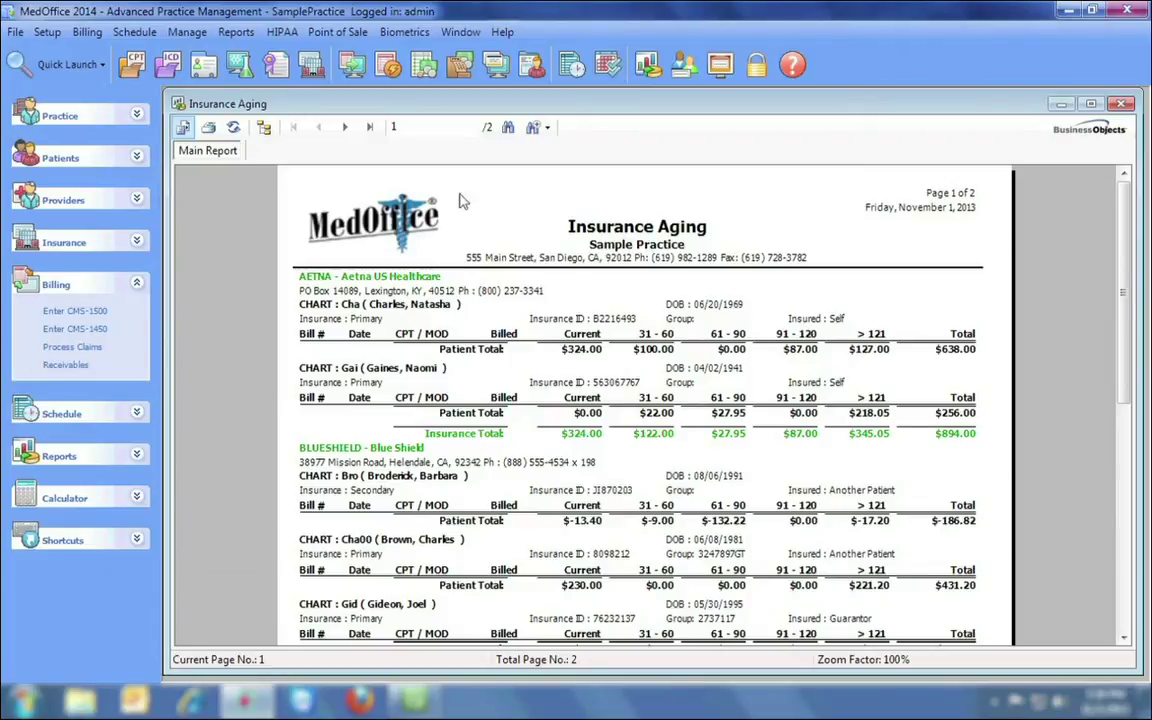
# Print the Insurance Aging report, then review its export file formats and cancel the export.
pyautogui.click(209, 129)
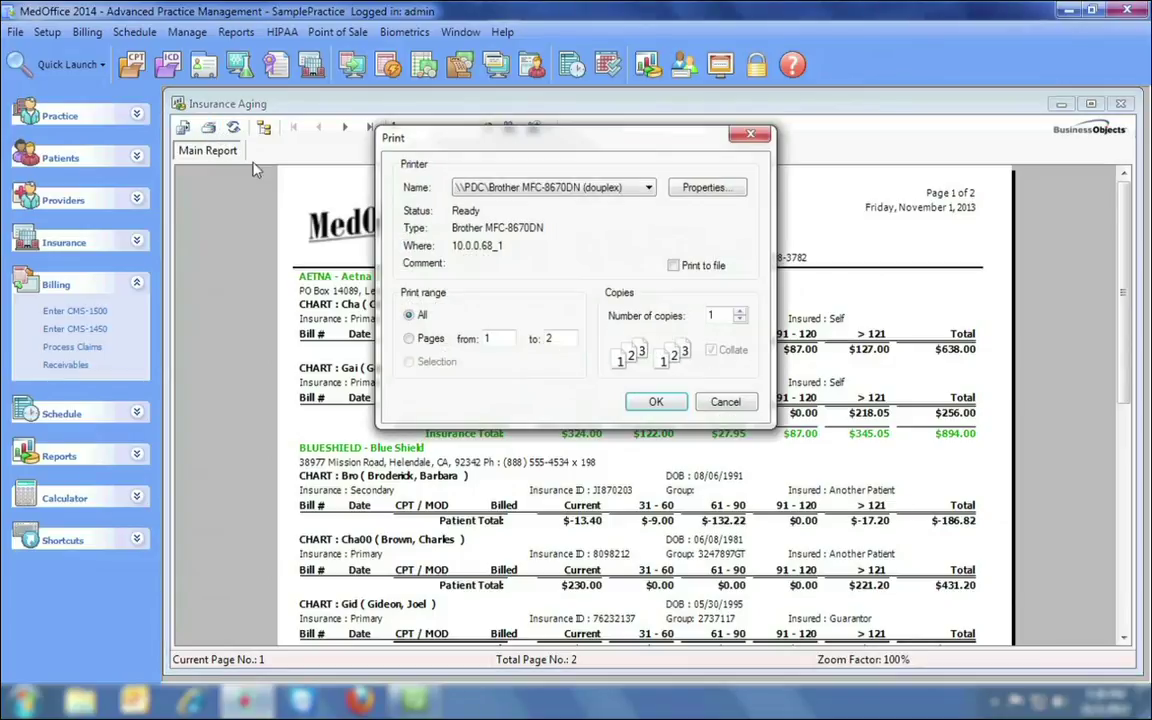
pyautogui.click(656, 402)
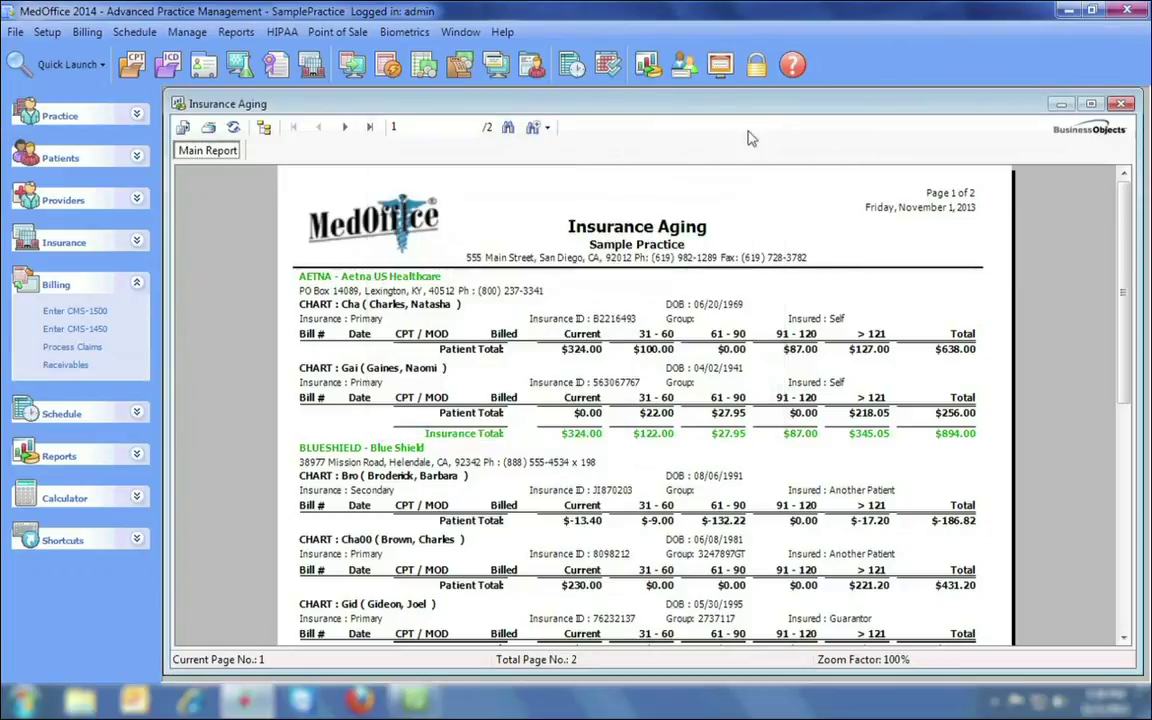
pyautogui.click(183, 127)
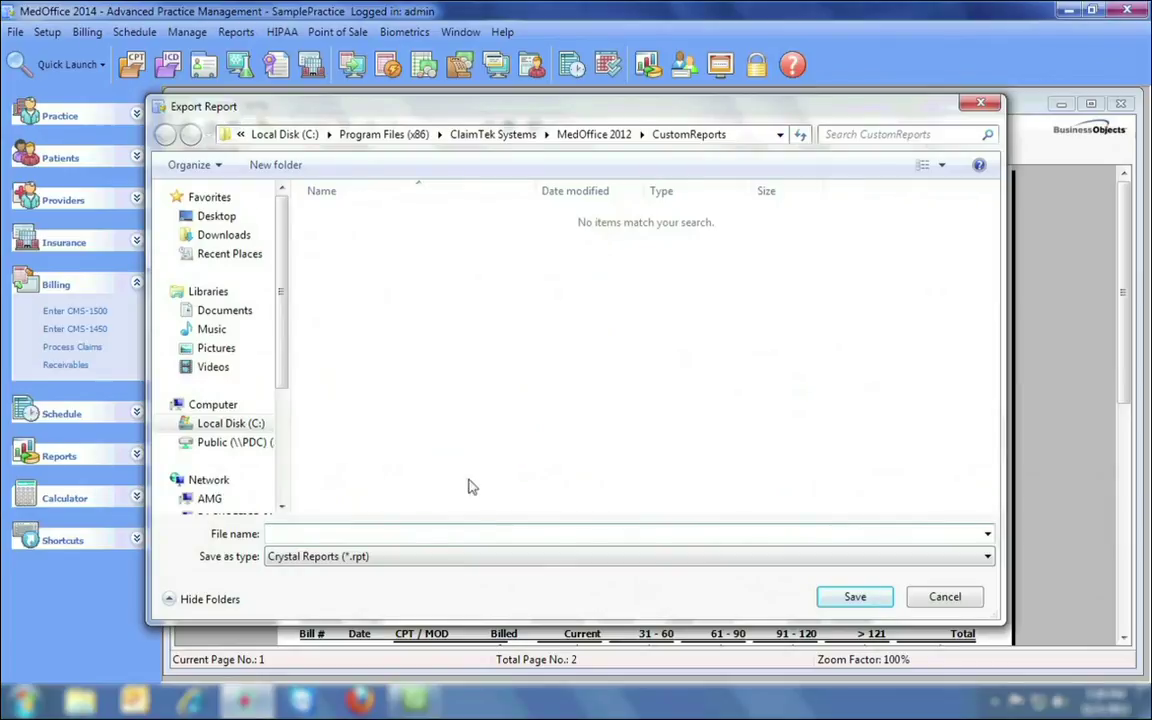
pyautogui.click(475, 563)
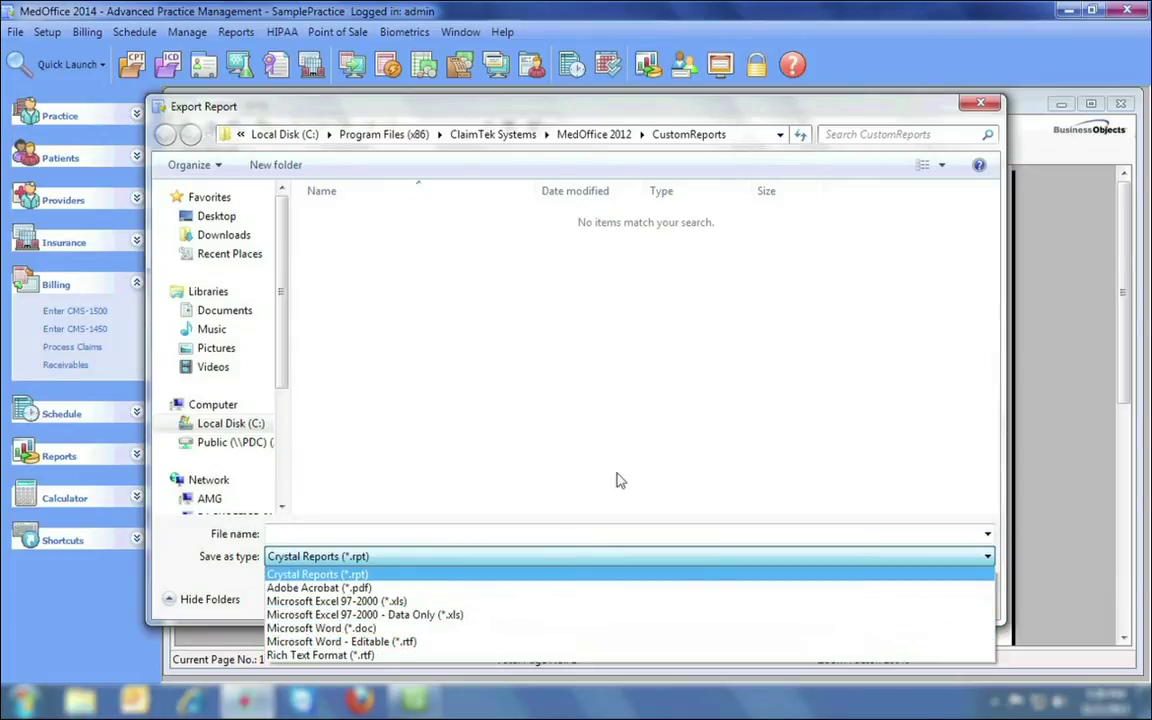
pyautogui.click(668, 335)
pyautogui.press('Escape')
# Run the Daily Practice Statistics report for 11/1/2013, review its $782.00 charges total, then close it.
pyautogui.click(1122, 104)
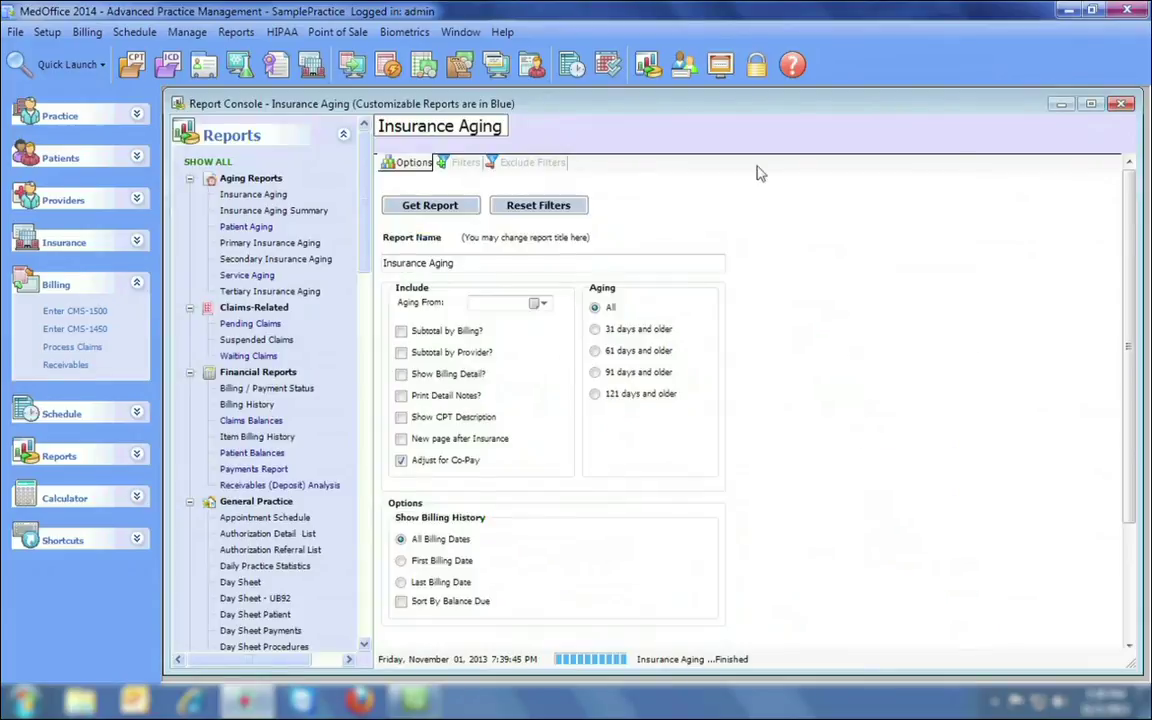
pyautogui.scroll(-1, 366, 185)
pyautogui.moveTo(366, 185); pyautogui.dragTo(362, 235)
pyautogui.scroll(-3, 277, 225)
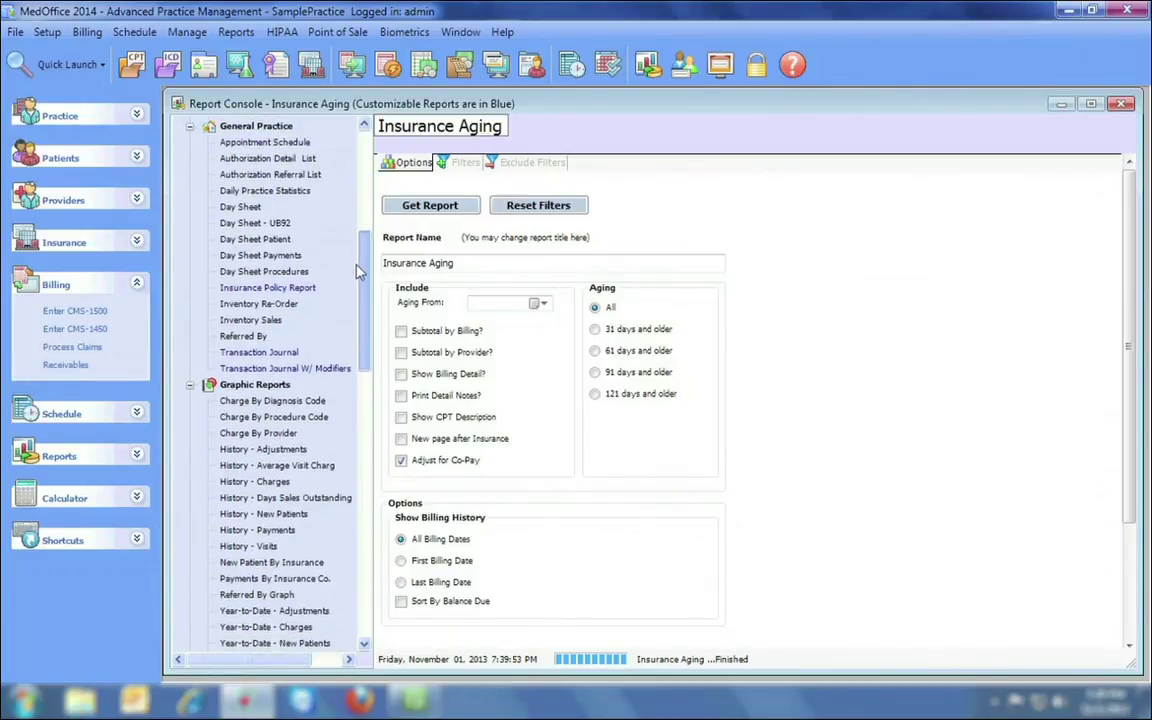
pyautogui.click(266, 191)
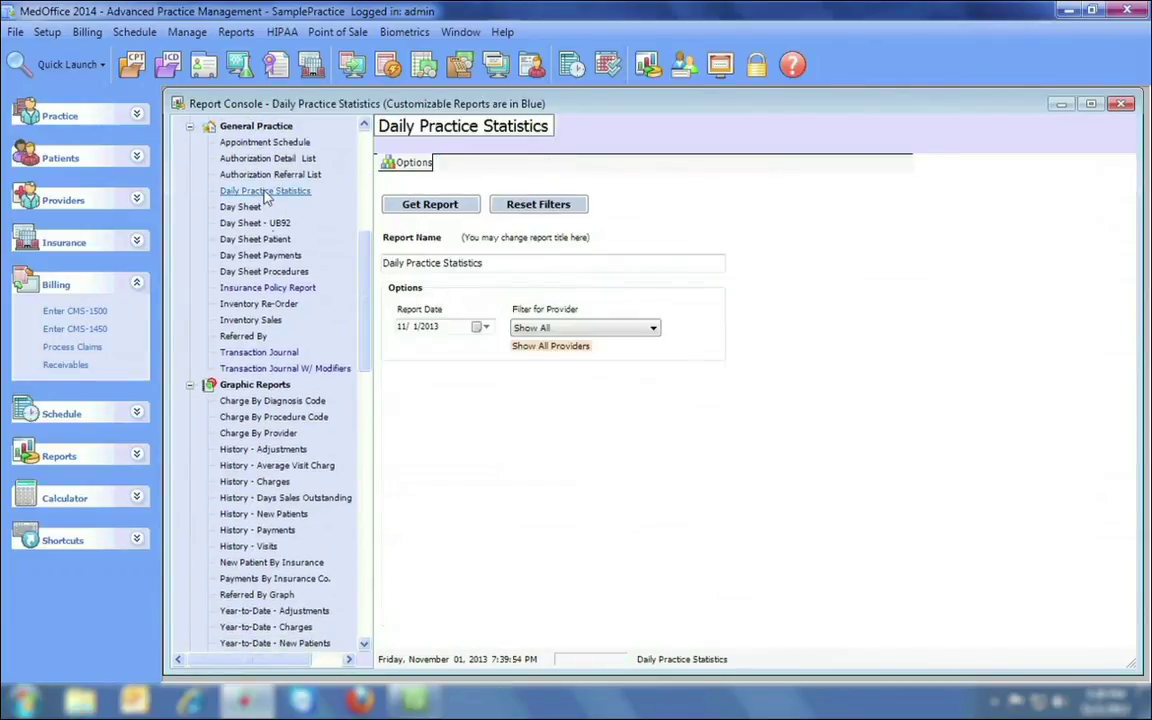
pyautogui.click(436, 204)
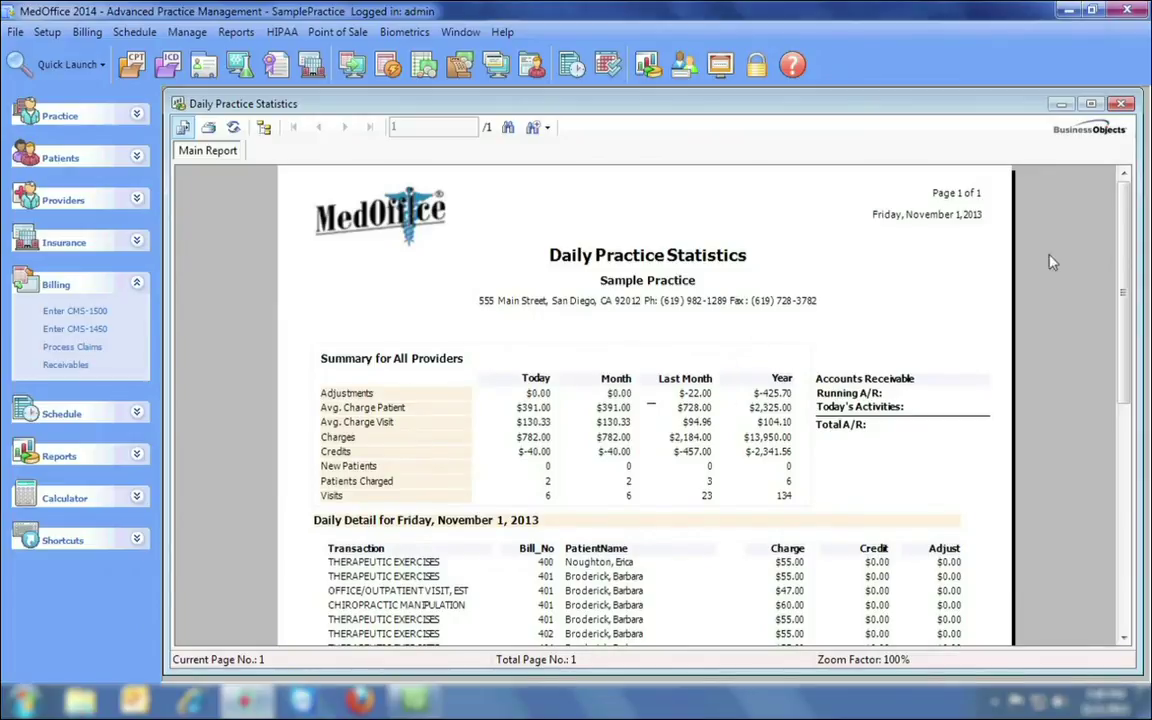
pyautogui.moveTo(1121, 248); pyautogui.dragTo(1119, 400)
pyautogui.scroll(-4, 1120, 390)
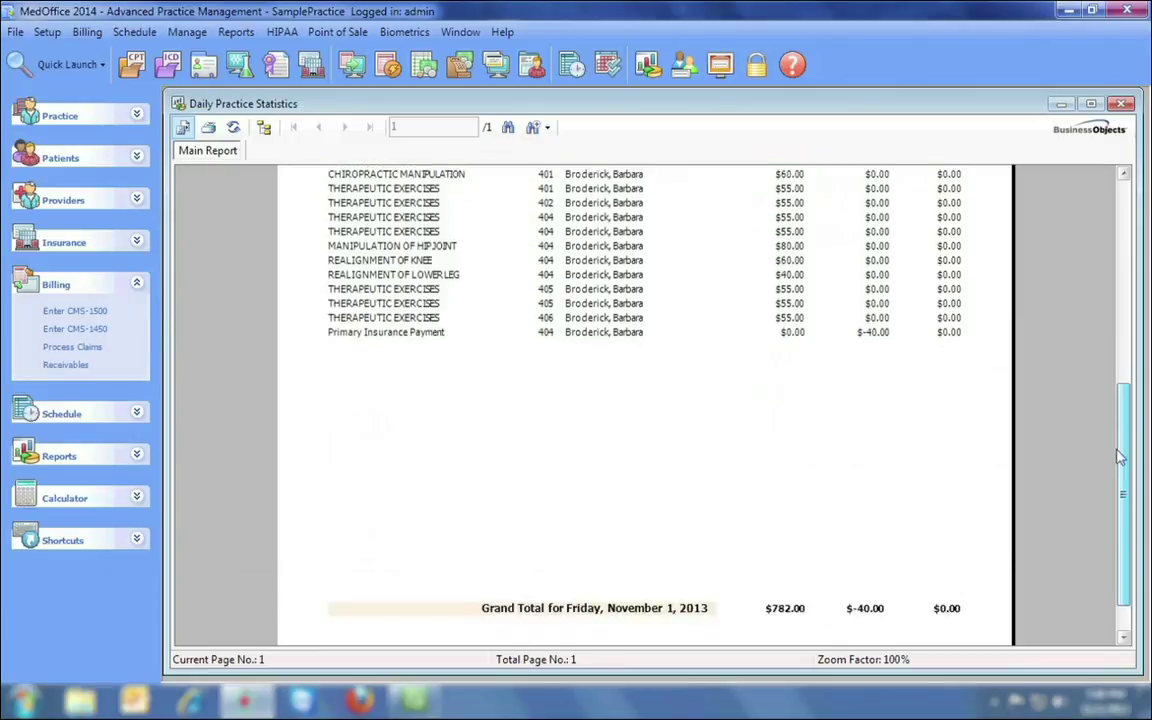
pyautogui.click(1122, 103)
pyautogui.moveTo(366, 249); pyautogui.dragTo(361, 320)
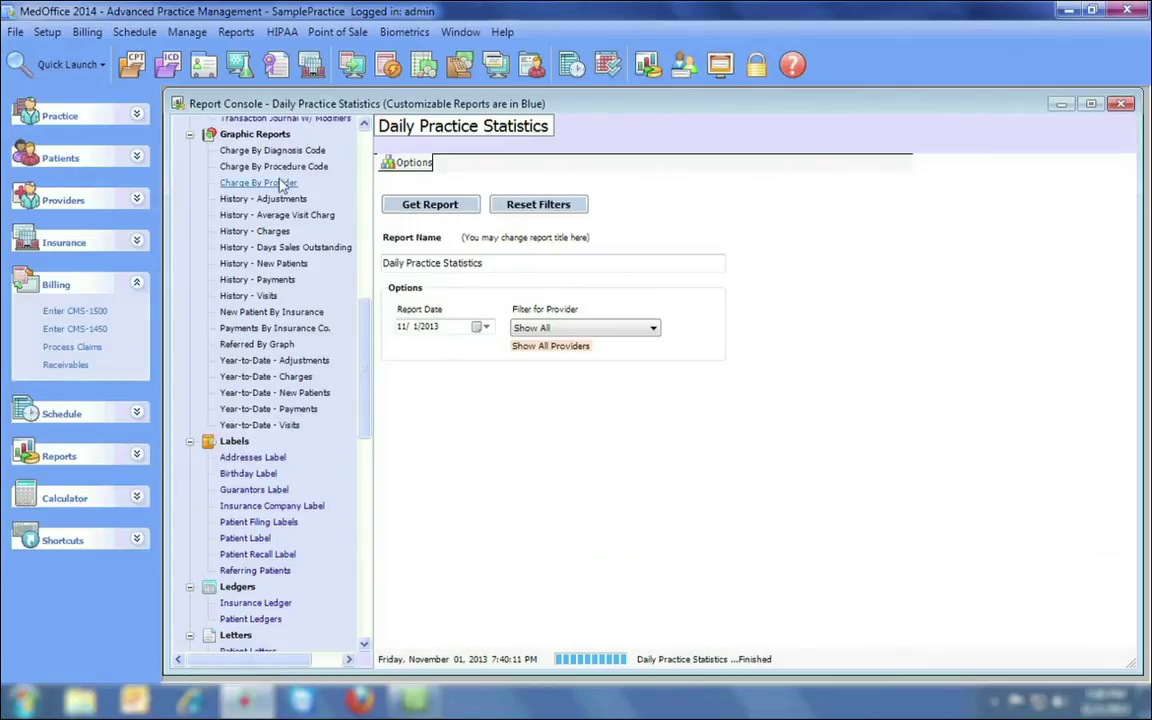
# Generate and review the Charge By Provider chart, then close it.
pyautogui.click(262, 186)
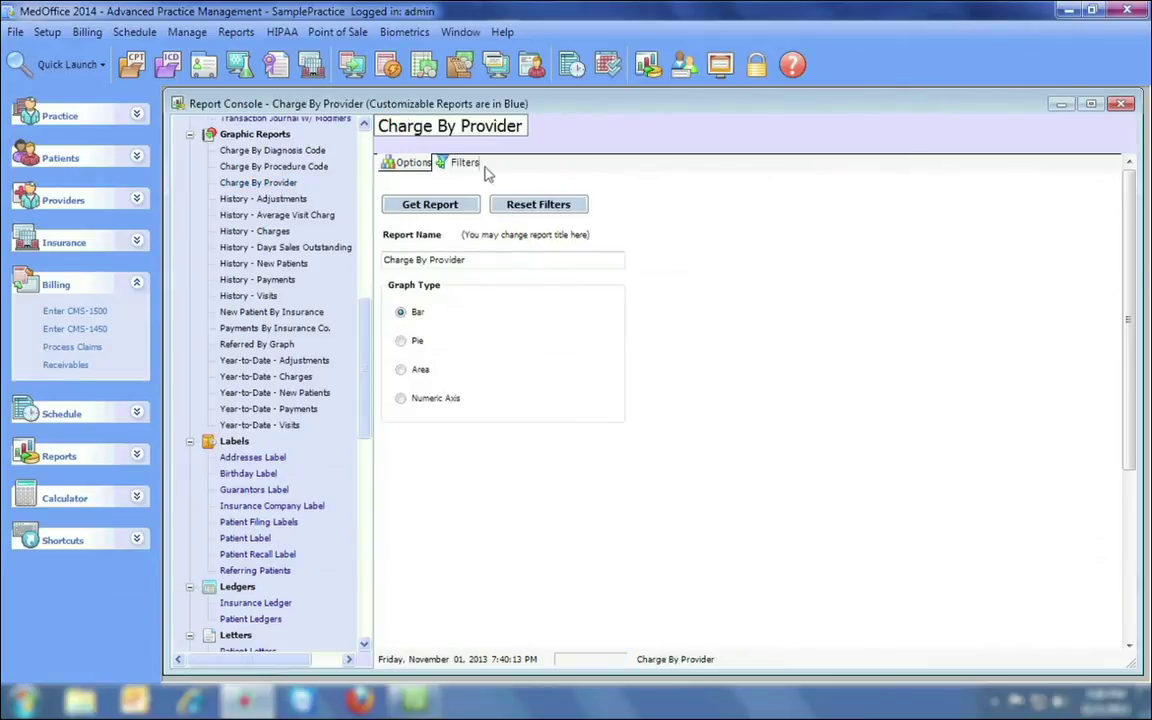
pyautogui.click(466, 163)
pyautogui.click(428, 164)
pyautogui.click(440, 204)
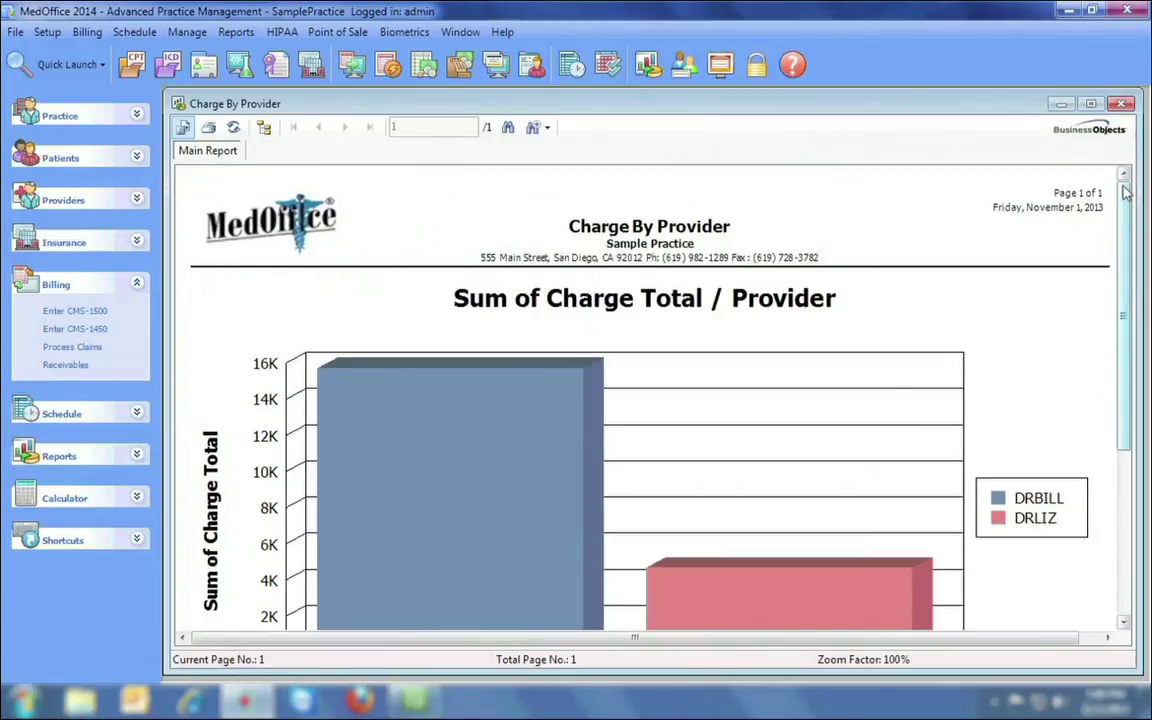
pyautogui.moveTo(1124, 194); pyautogui.dragTo(1124, 233)
pyautogui.click(1122, 104)
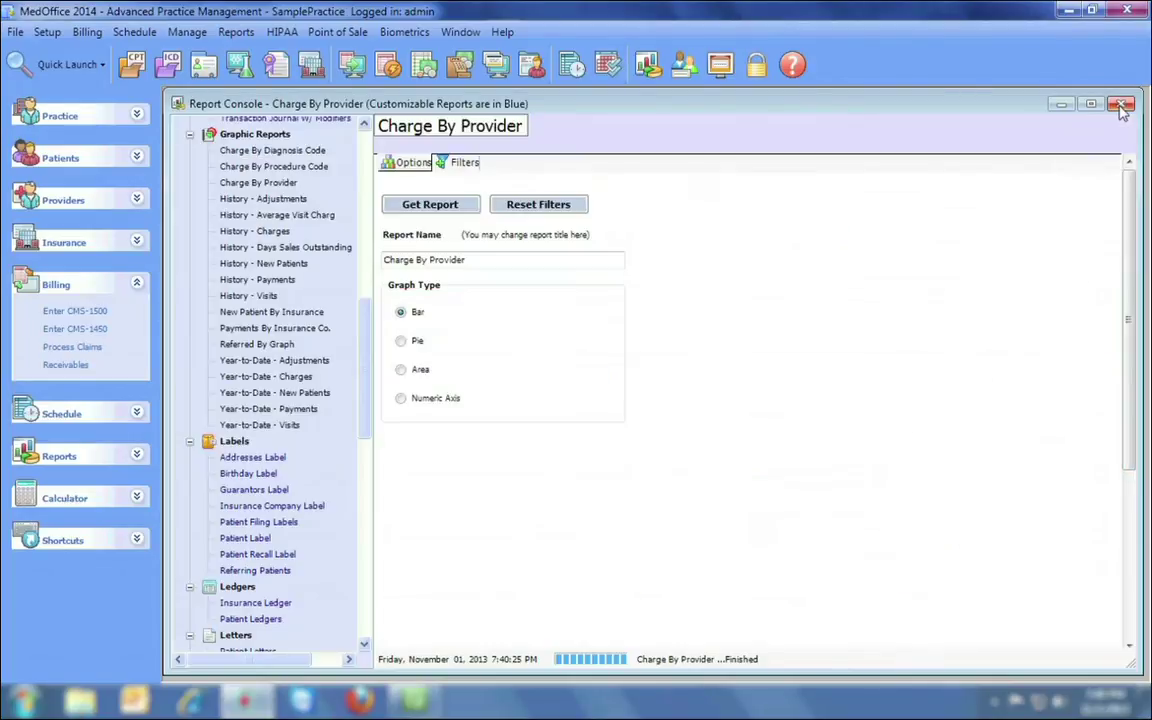
# Generate and review the Charge By Procedure Code chart, then close it.
pyautogui.click(296, 168)
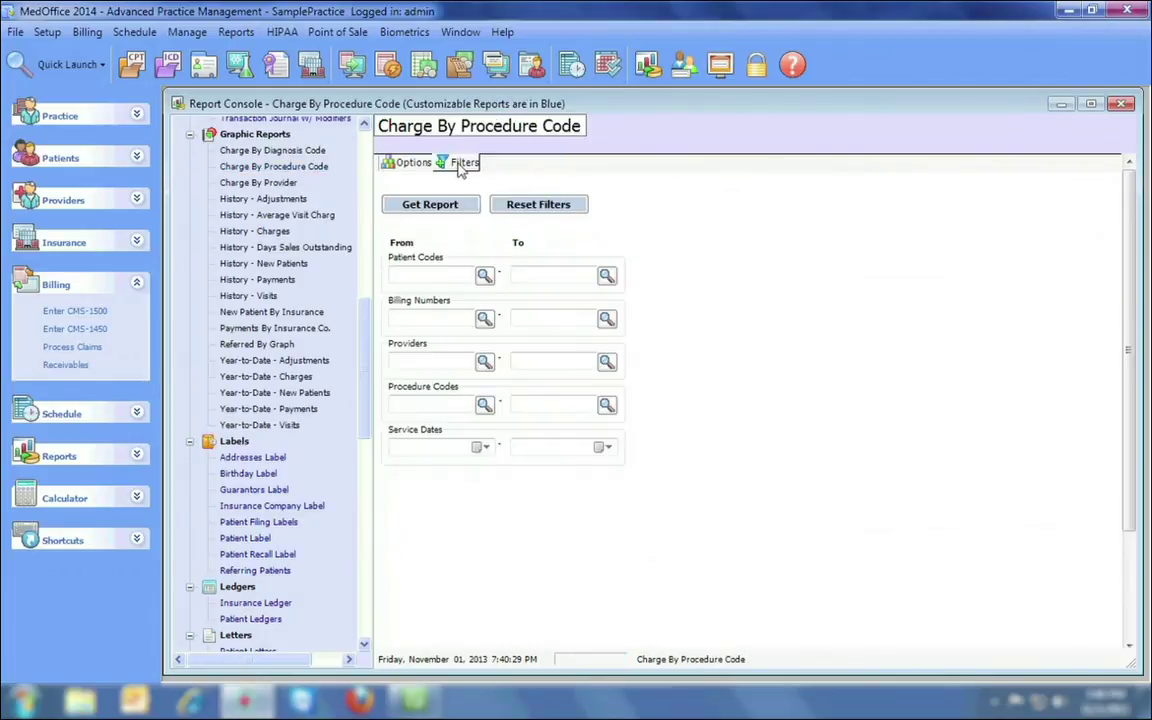
pyautogui.click(390, 163)
pyautogui.click(392, 201)
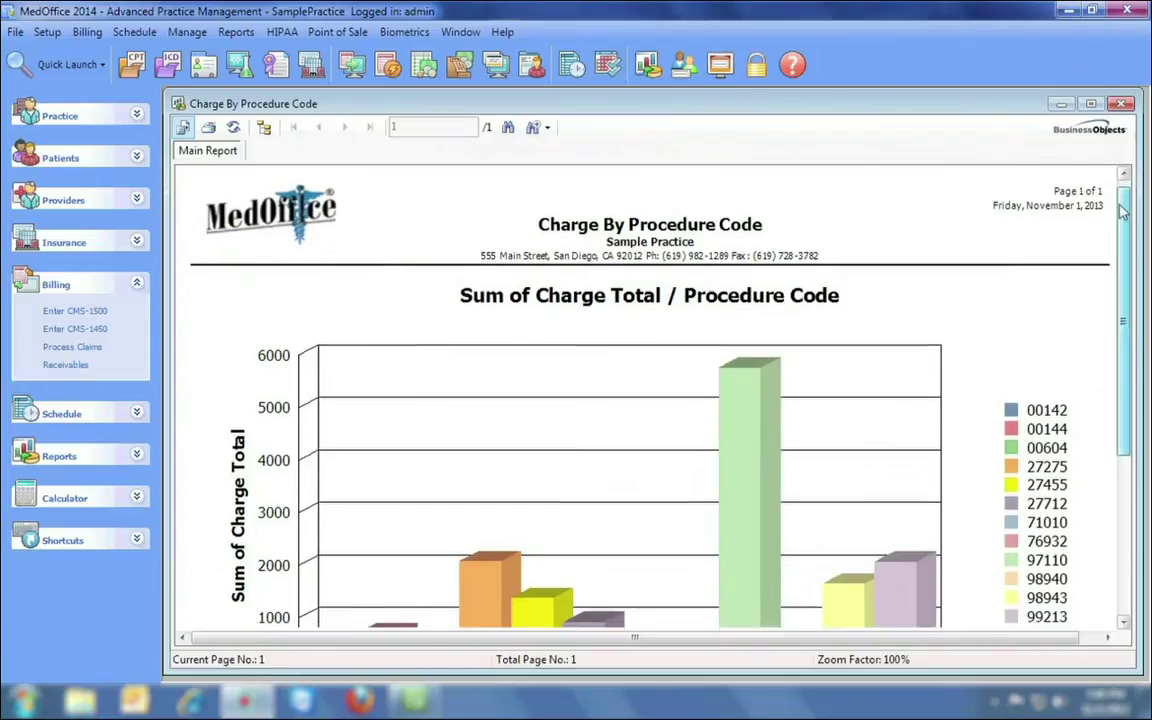
pyautogui.moveTo(1124, 192)
pyautogui.mouseDown()
pyautogui.moveTo(1128, 358)
pyautogui.moveTo(1127, 190)
pyautogui.mouseUp()
pyautogui.click(1122, 103)
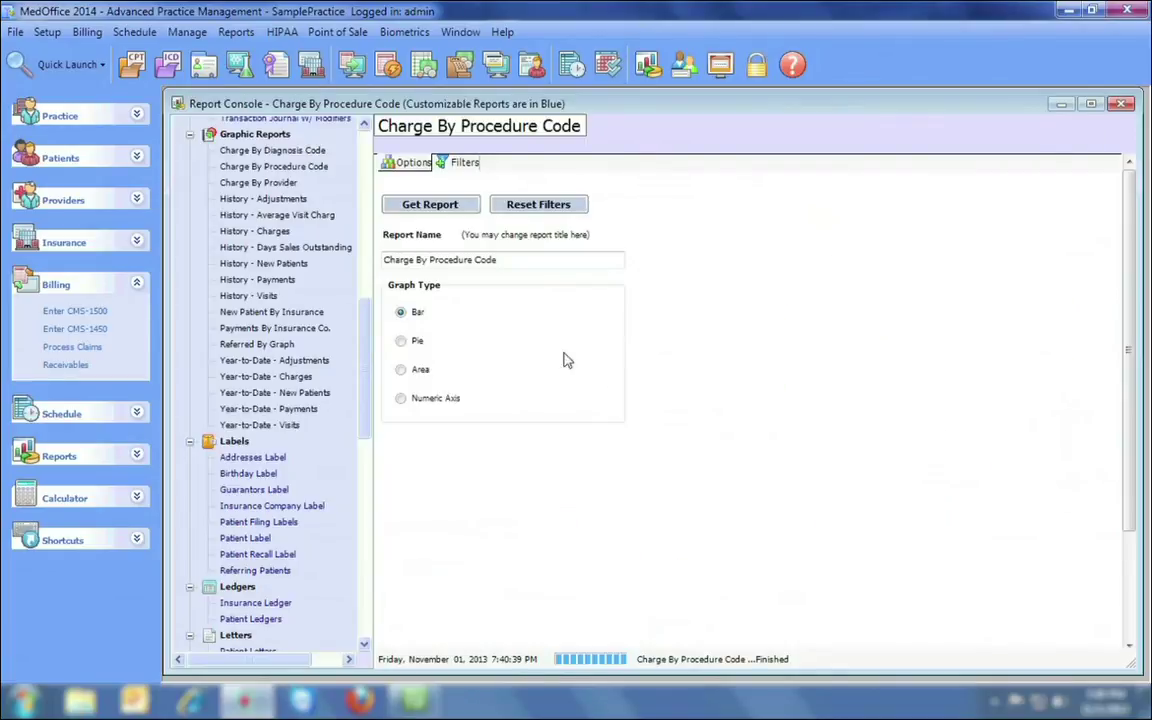
# Generate the Referred By Graph chart, with Yellow Pages leading at $27,913.00.
pyautogui.click(262, 343)
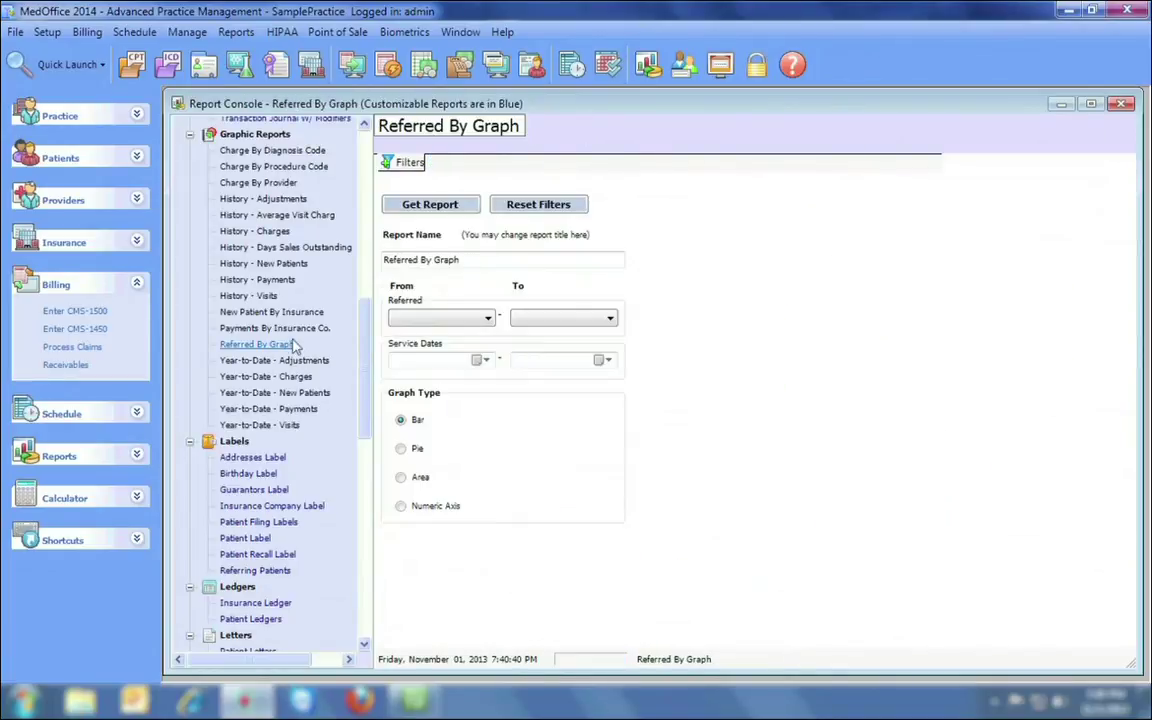
pyautogui.click(450, 205)
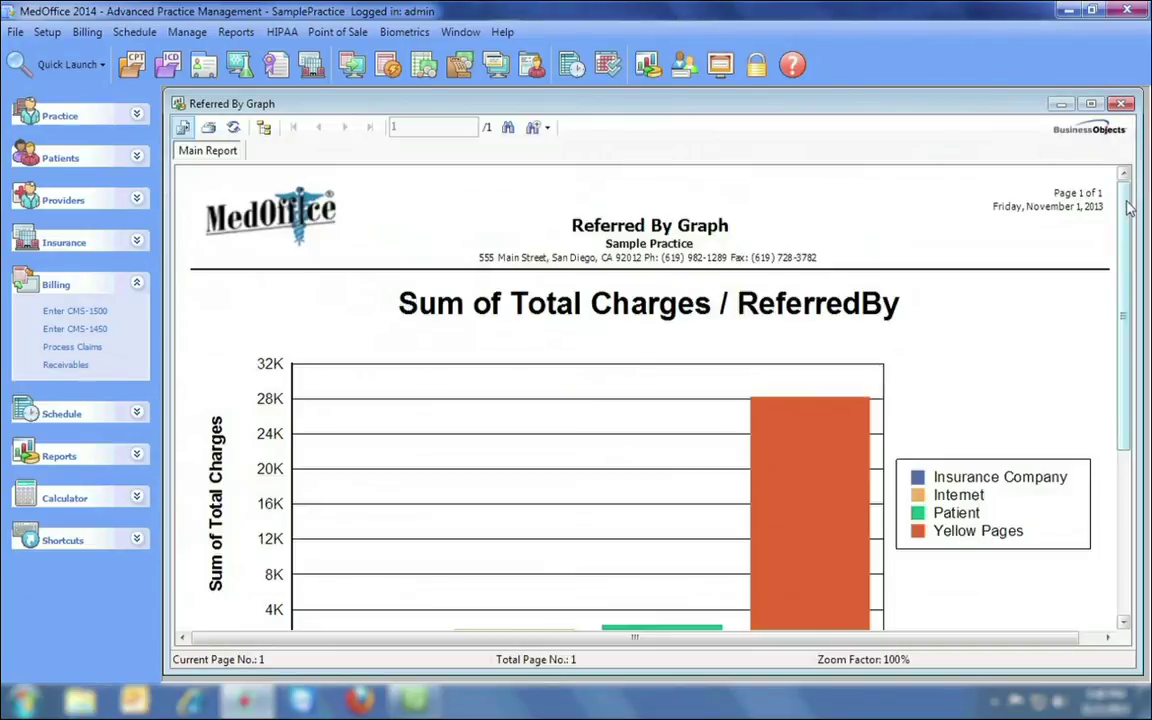
pyautogui.moveTo(1127, 210); pyautogui.dragTo(1118, 334)
# Close the Referred By Graph chart, then preview and close the Patient Label report.
pyautogui.click(1122, 103)
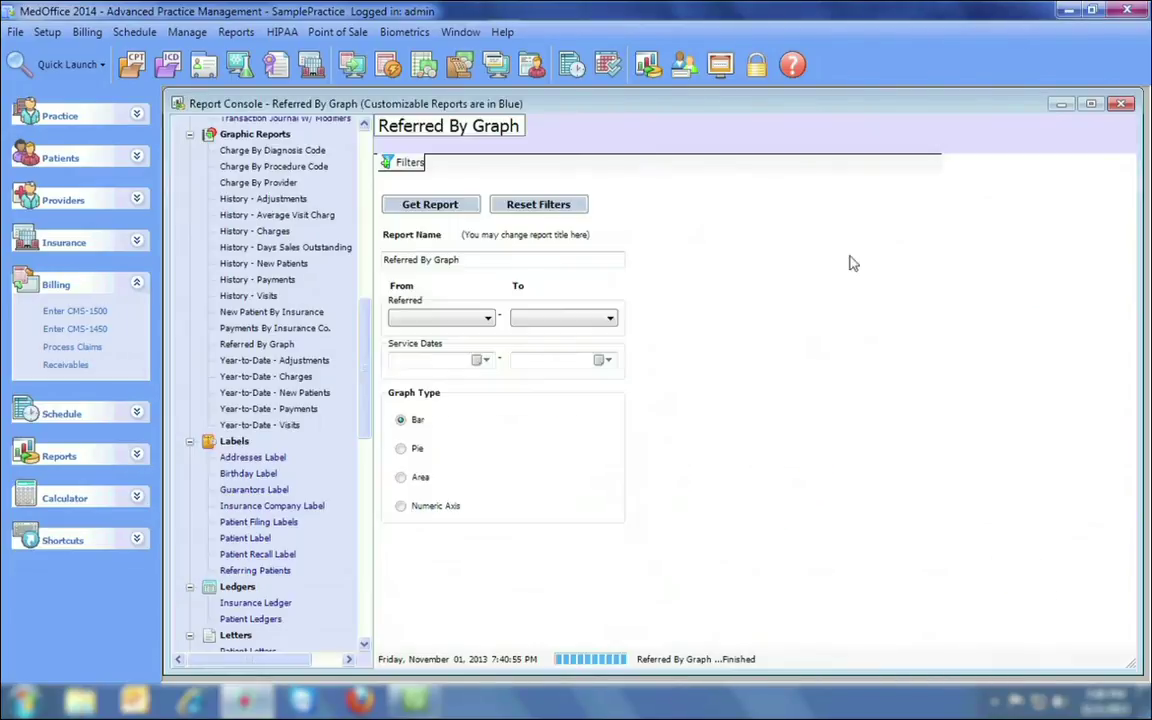
pyautogui.click(247, 539)
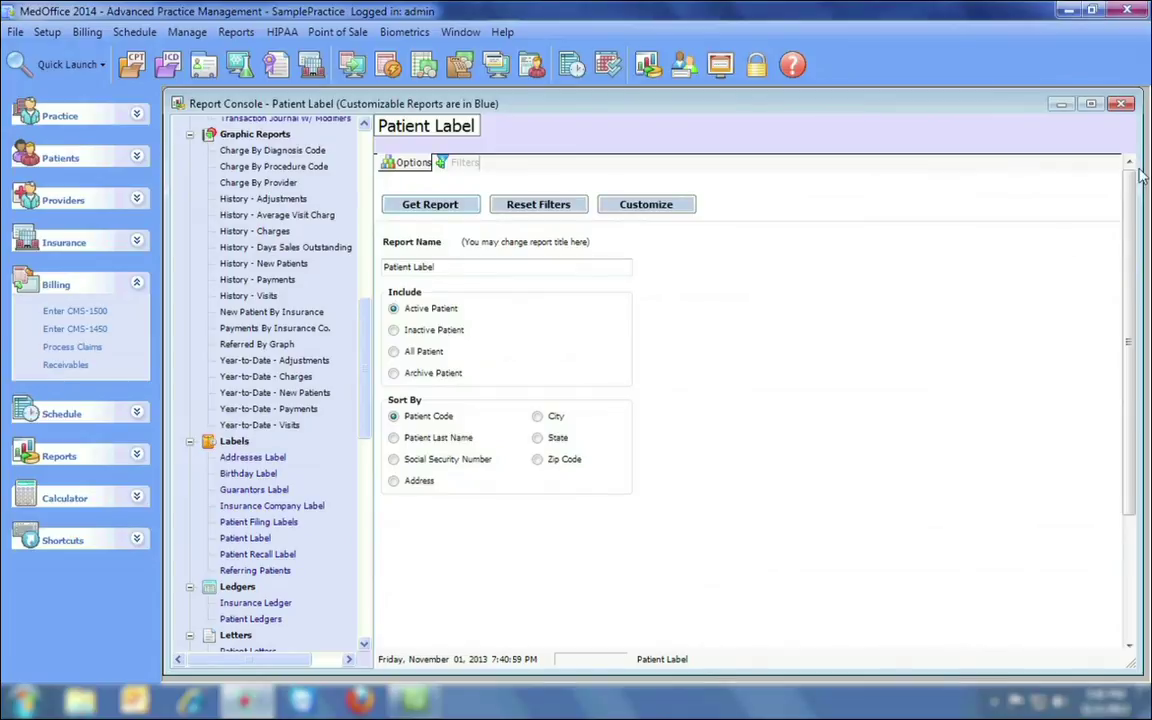
pyautogui.scroll(-2, 1122, 182)
pyautogui.scroll(2, 1120, 188)
pyautogui.click(1122, 103)
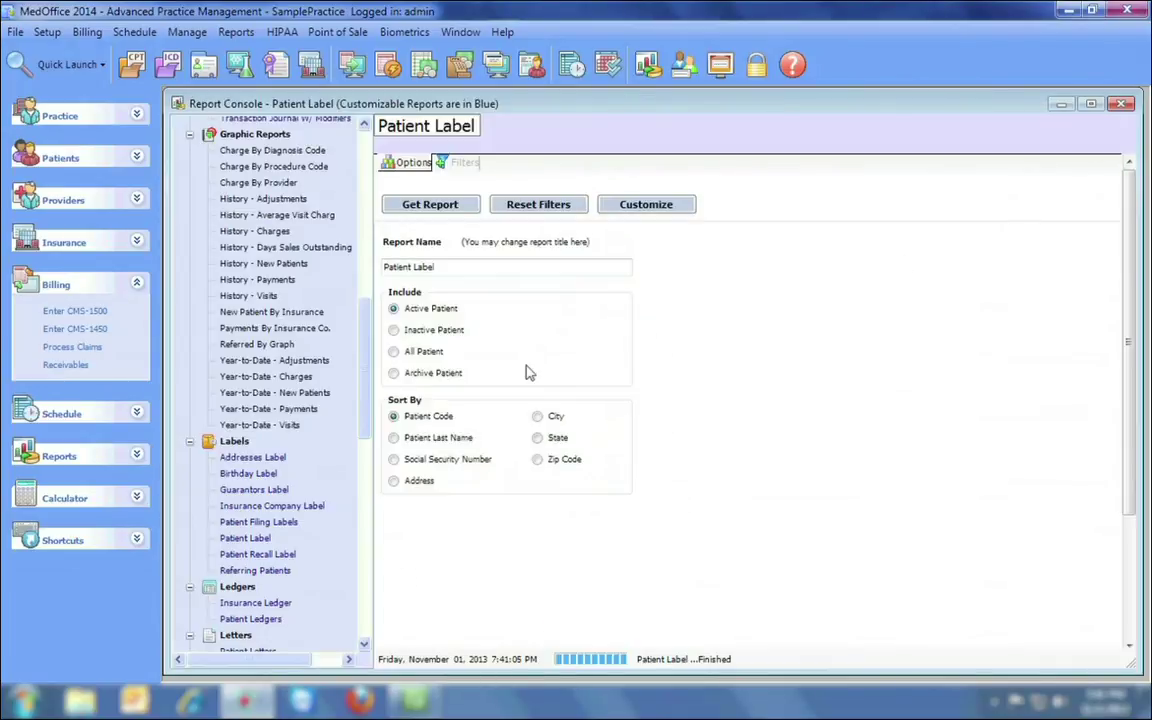
# Generate Patient Letters from the Collection Letter 1.rpx report file.
pyautogui.moveTo(365, 350); pyautogui.dragTo(367, 410)
pyautogui.click(270, 413)
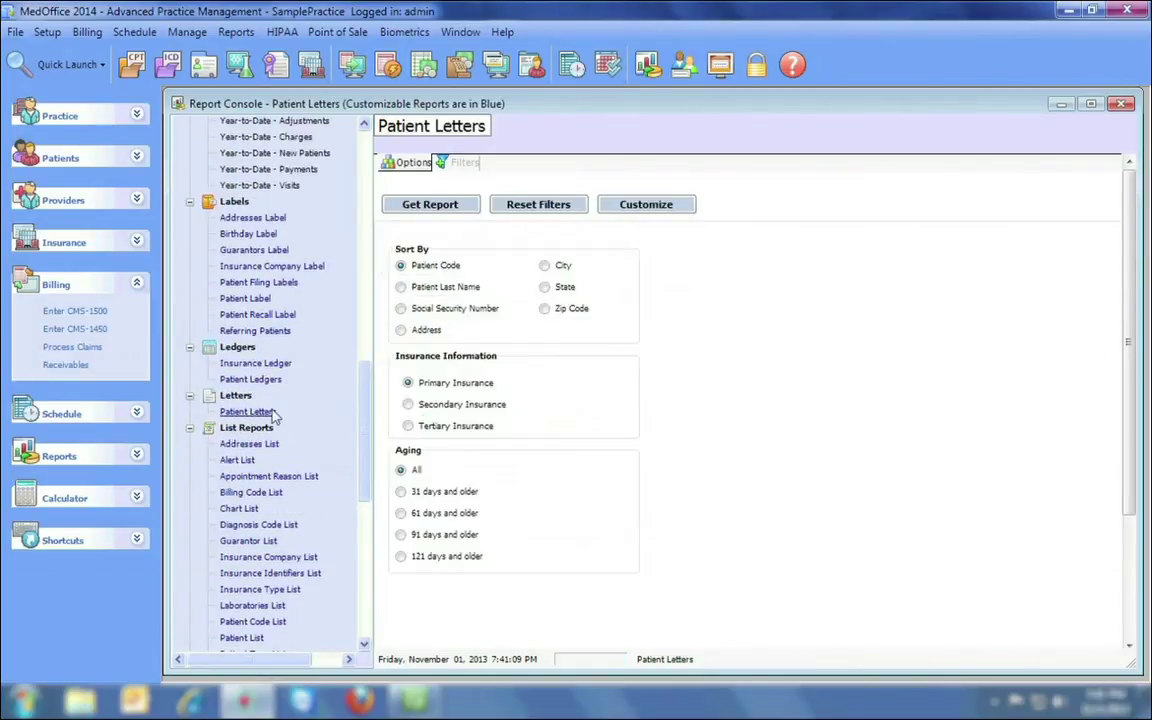
pyautogui.click(445, 162)
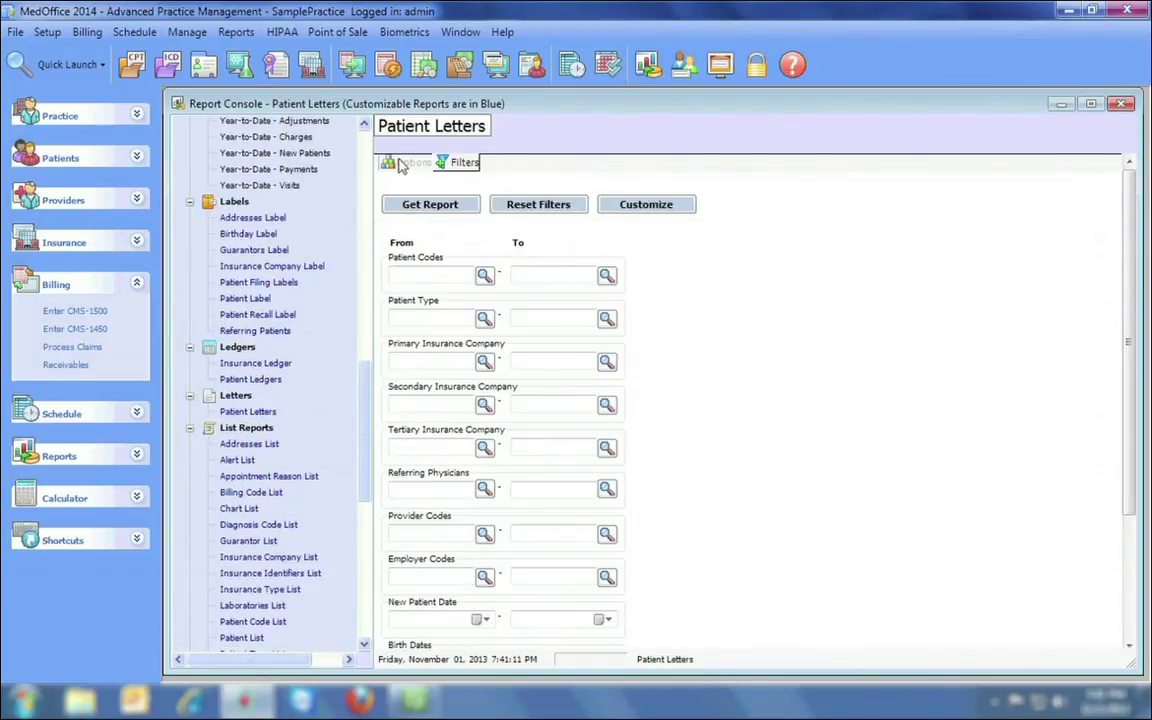
pyautogui.moveTo(1127, 195); pyautogui.dragTo(1127, 318)
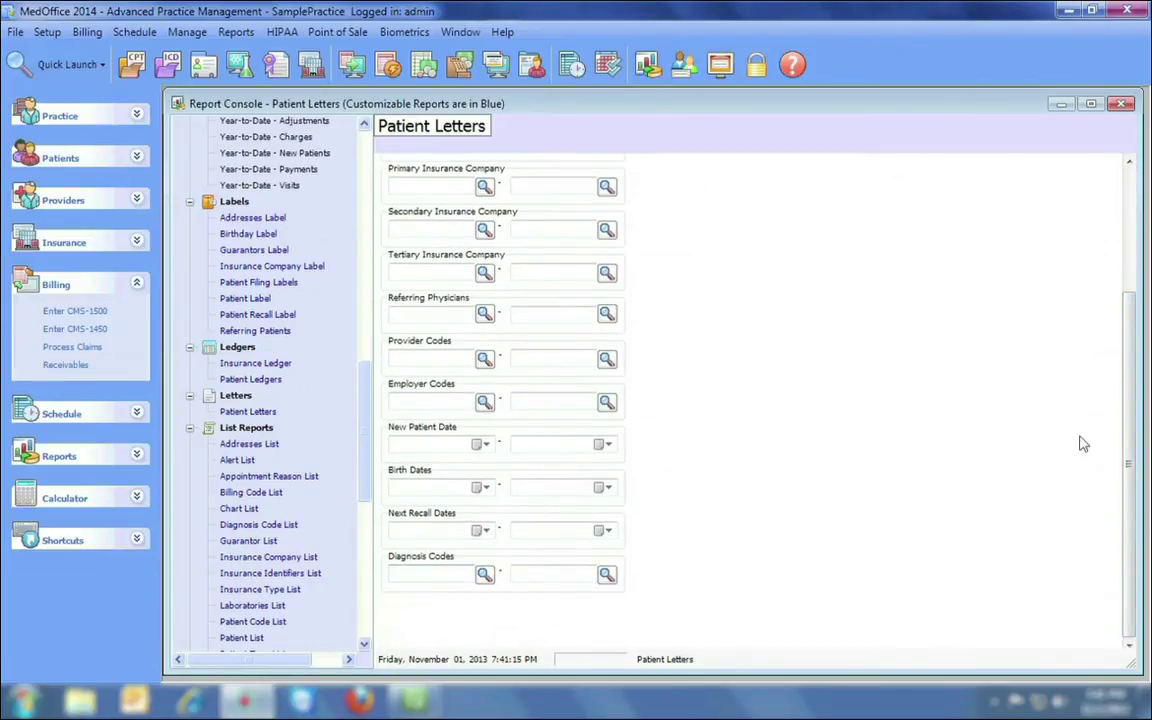
pyautogui.scroll(5, 1018, 420)
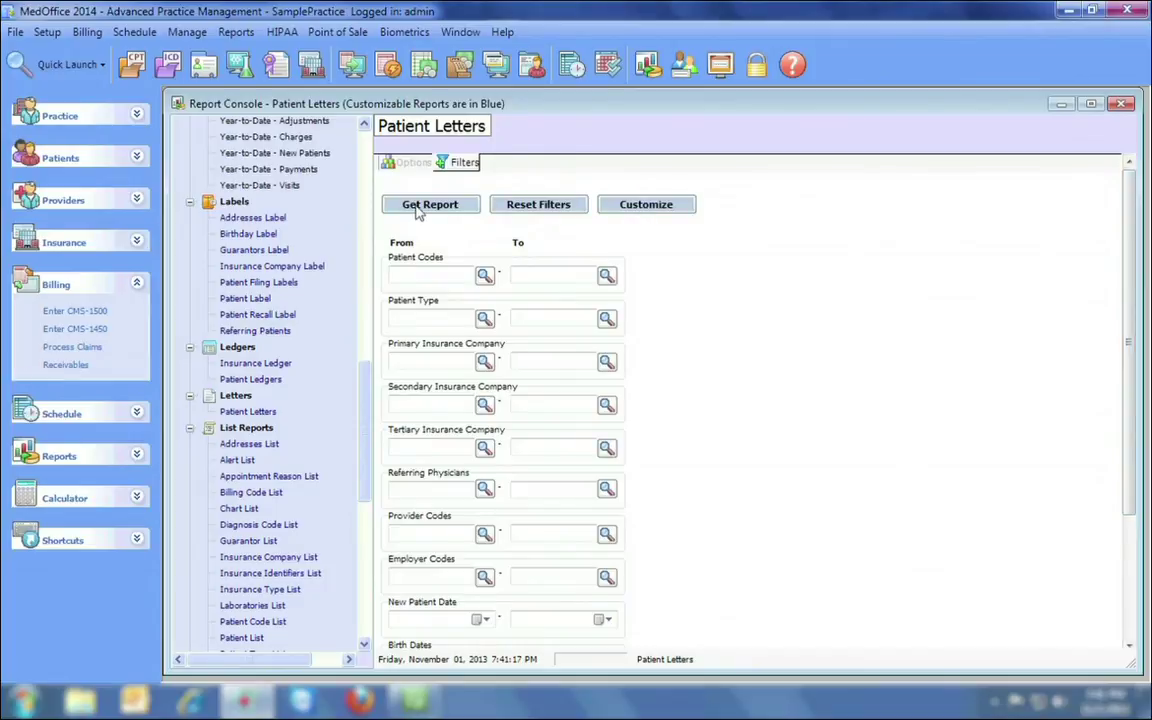
pyautogui.click(410, 204)
pyautogui.click(387, 222)
pyautogui.doubleClick(387, 222)
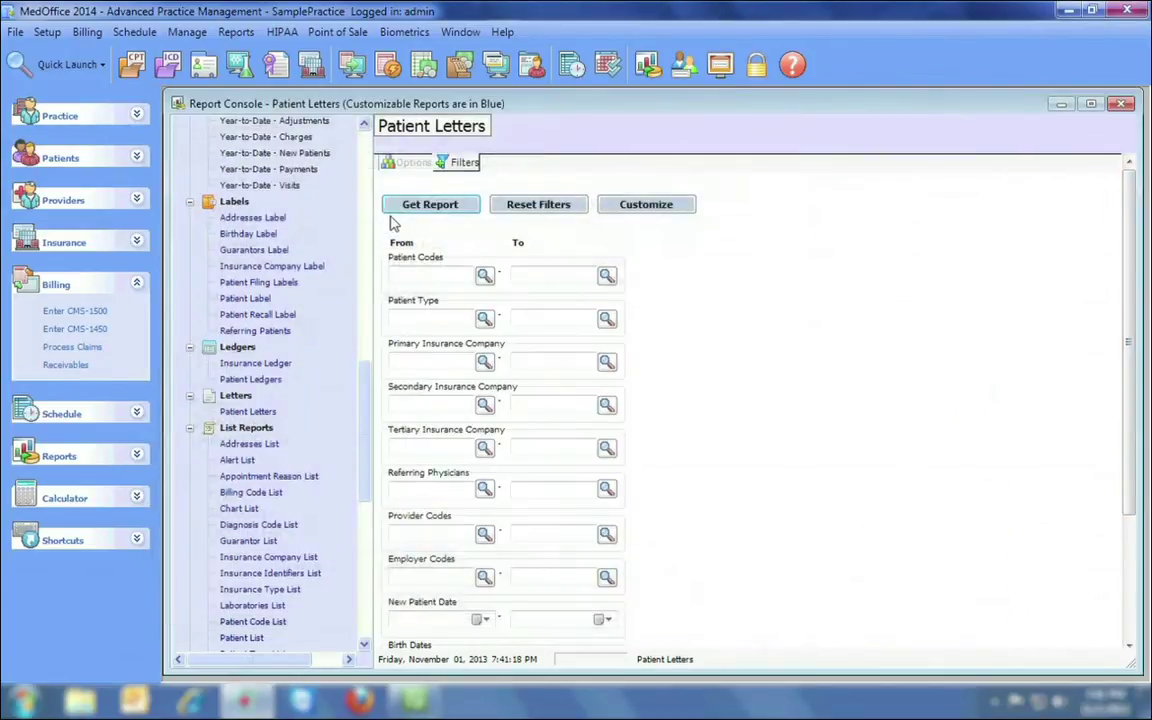
pyautogui.moveTo(1134, 220); pyautogui.dragTo(1130, 306)
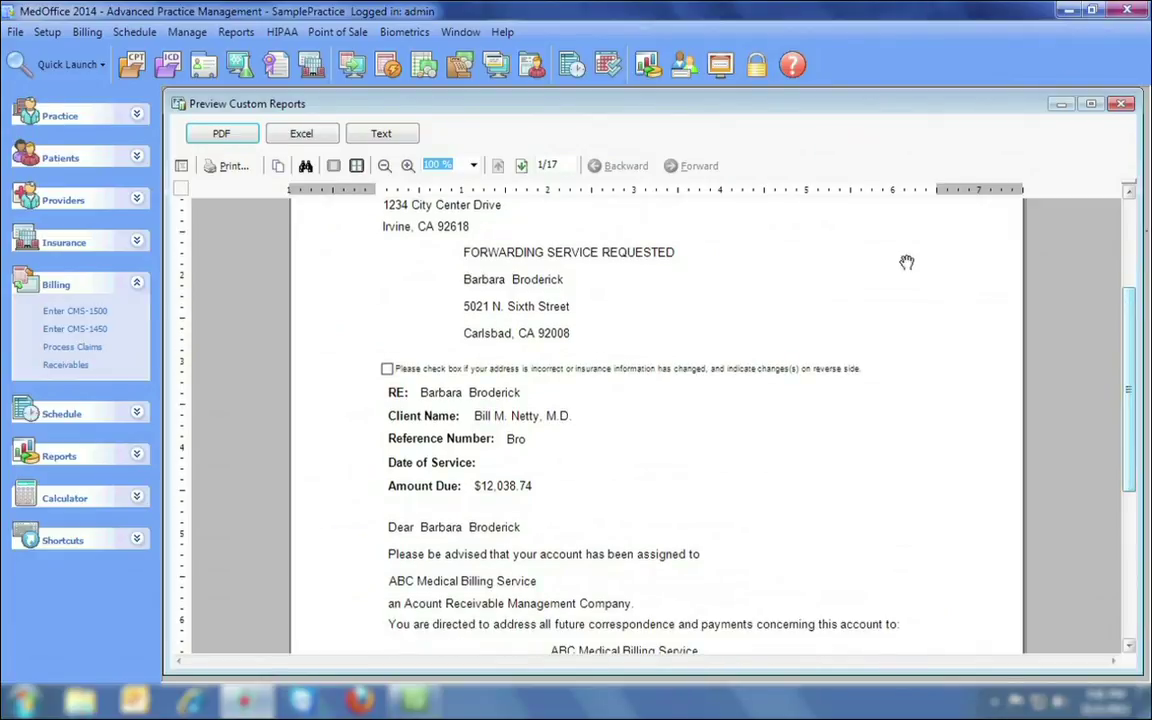
# Page through four collection letters, then close the preview and the Report Console.
pyautogui.click(521, 166)
pyautogui.click(521, 166)
pyautogui.click(521, 166)
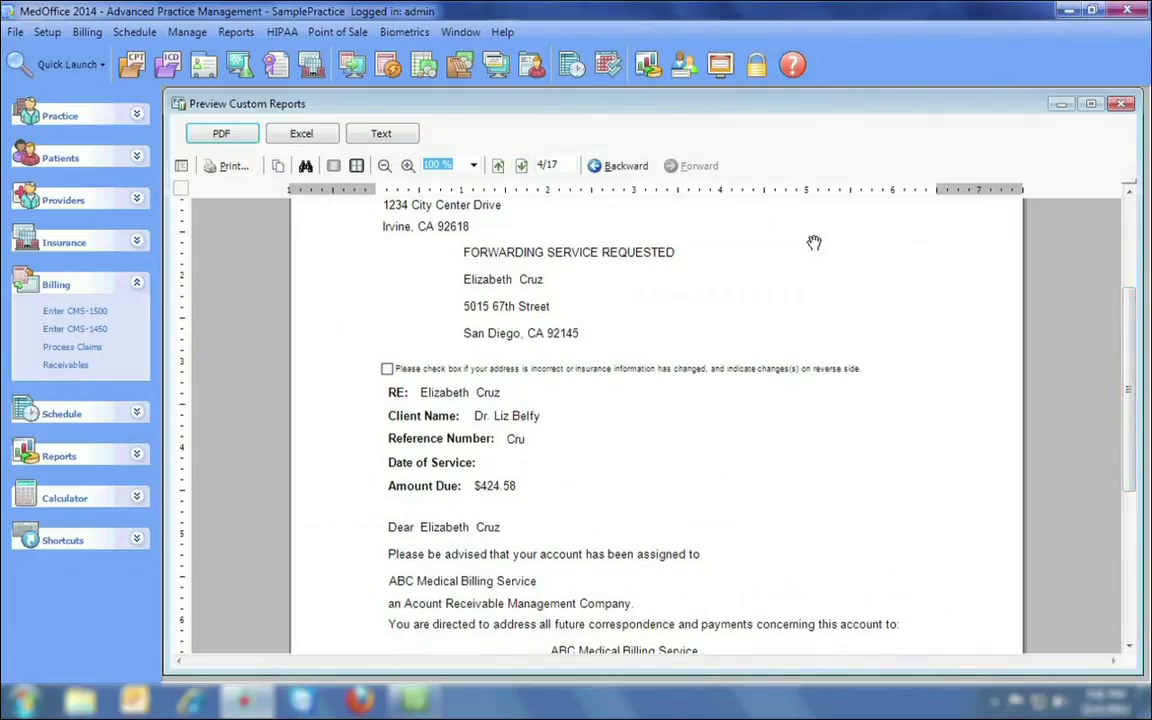
pyautogui.click(1121, 104)
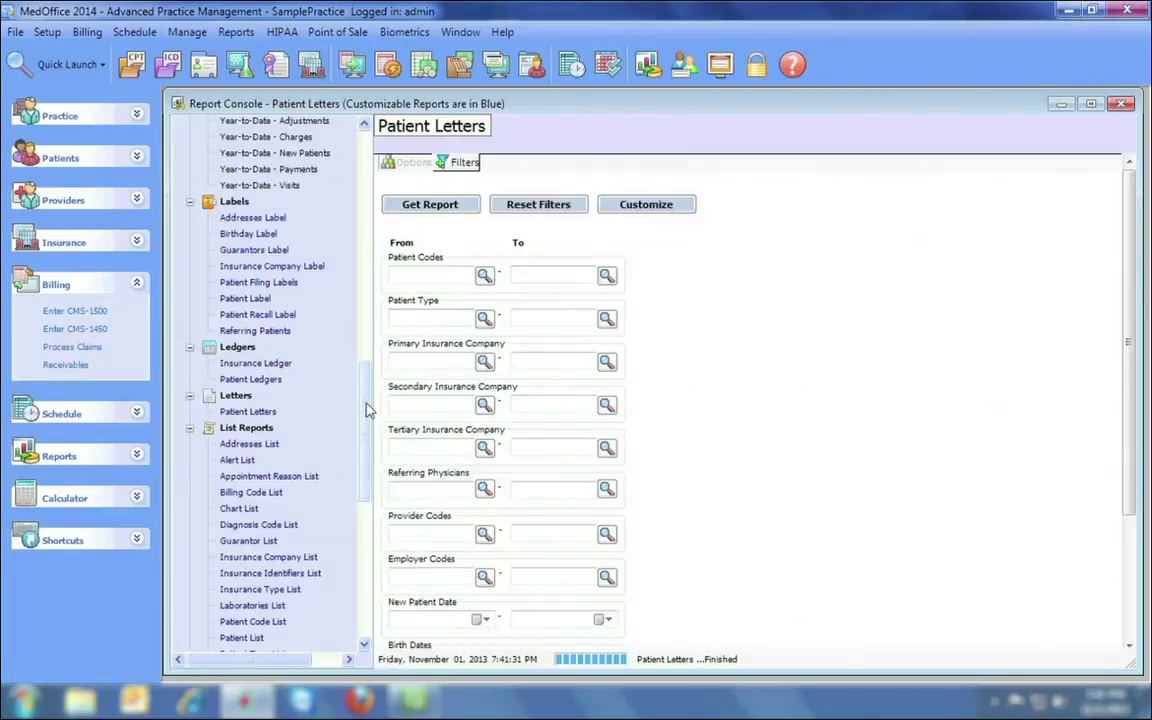
pyautogui.moveTo(367, 411); pyautogui.dragTo(362, 545)
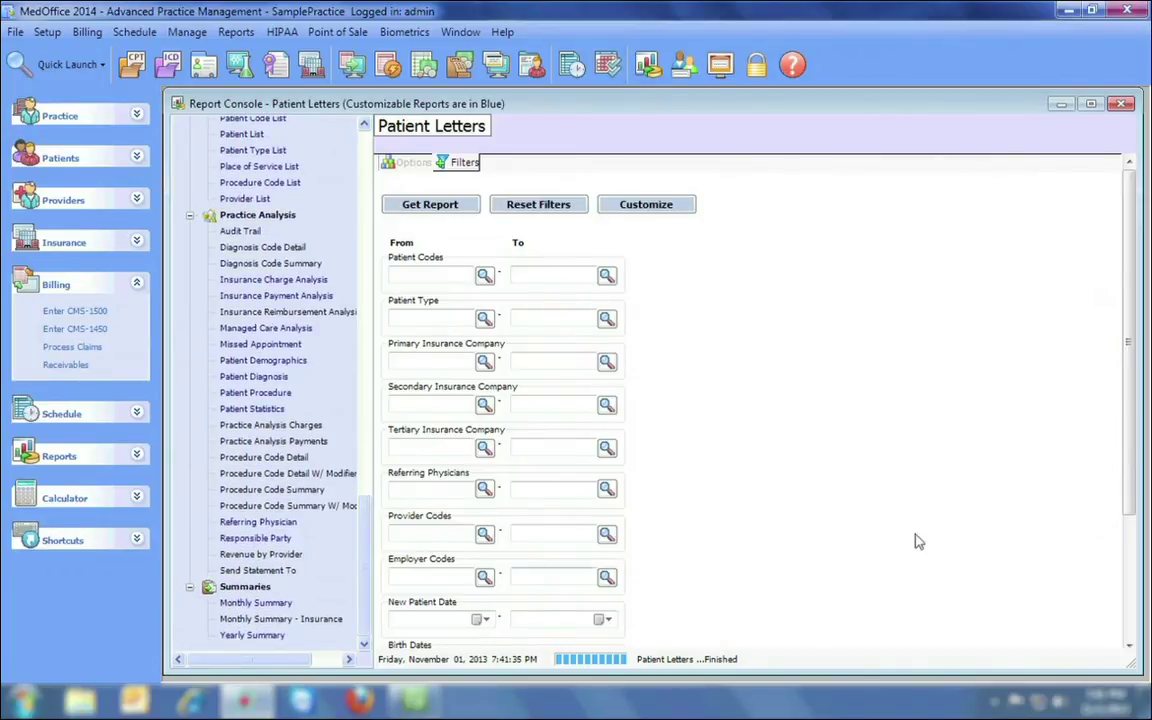
pyautogui.click(1122, 104)
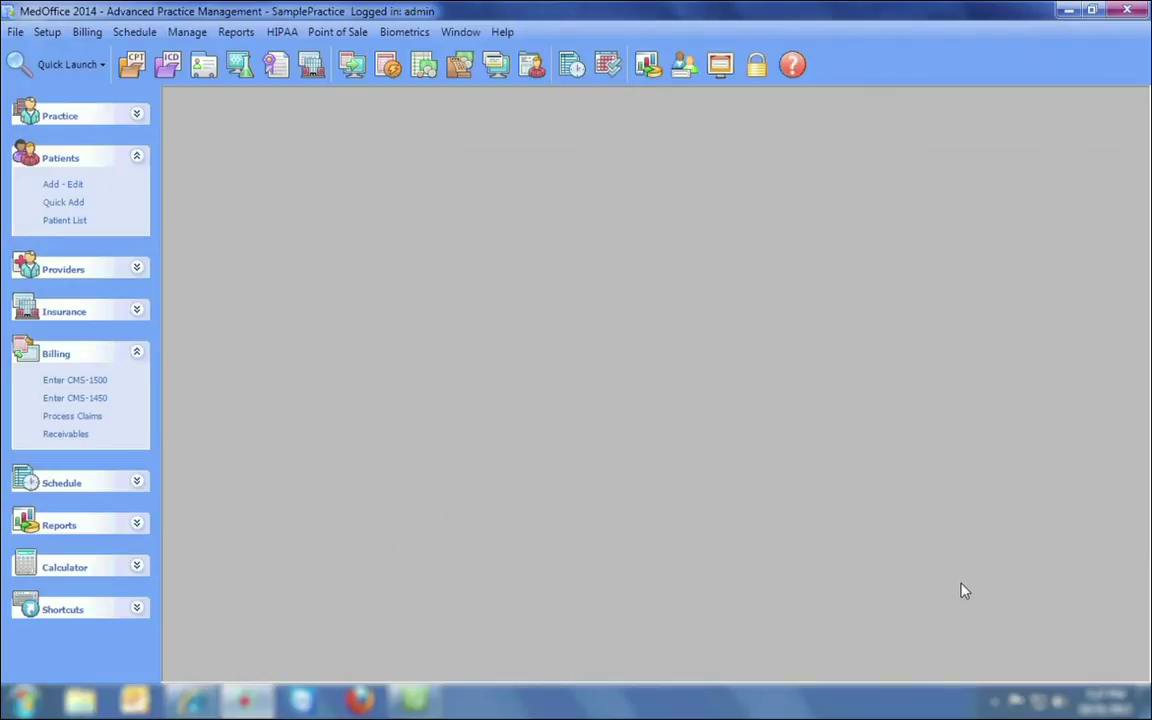
# Load the first patient in Patient Setup and review every information tab, ending on General Info.
pyautogui.click(62, 185)
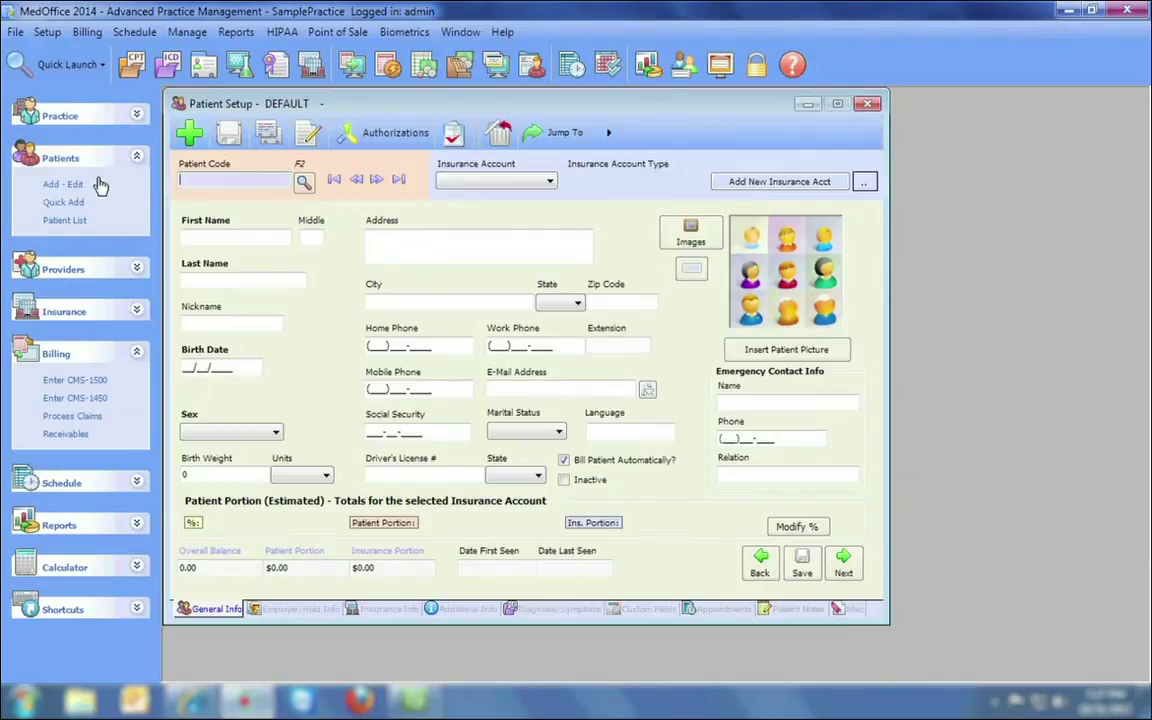
pyautogui.click(375, 182)
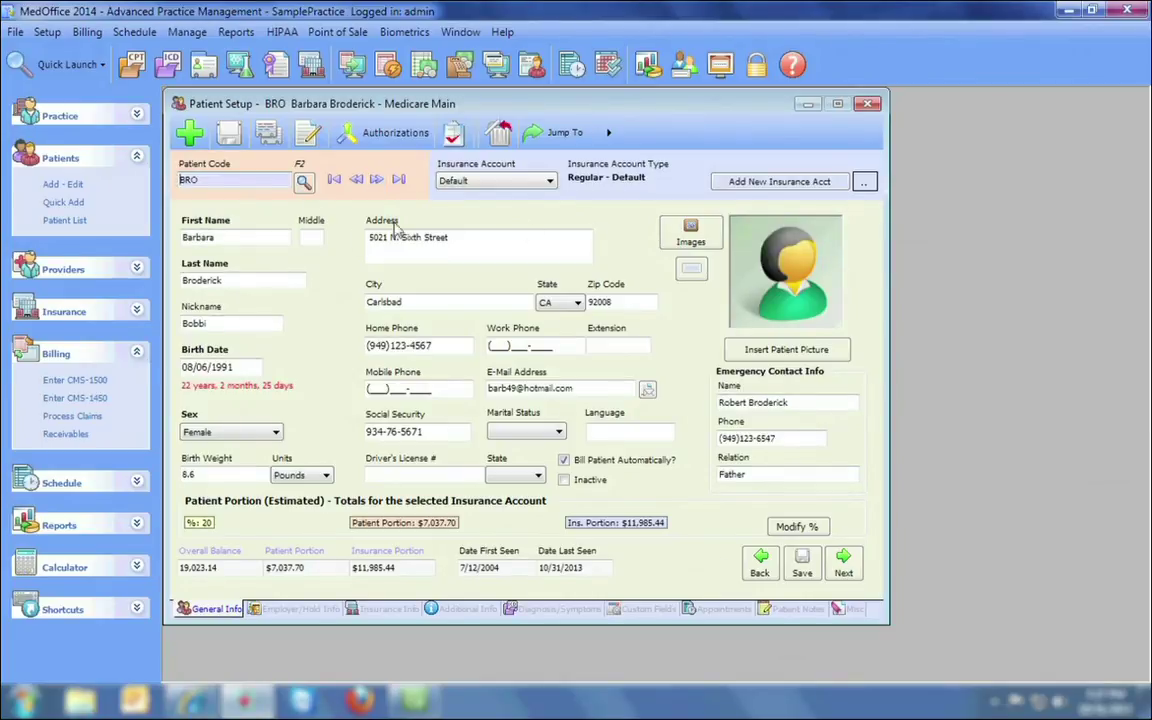
pyautogui.click(303, 612)
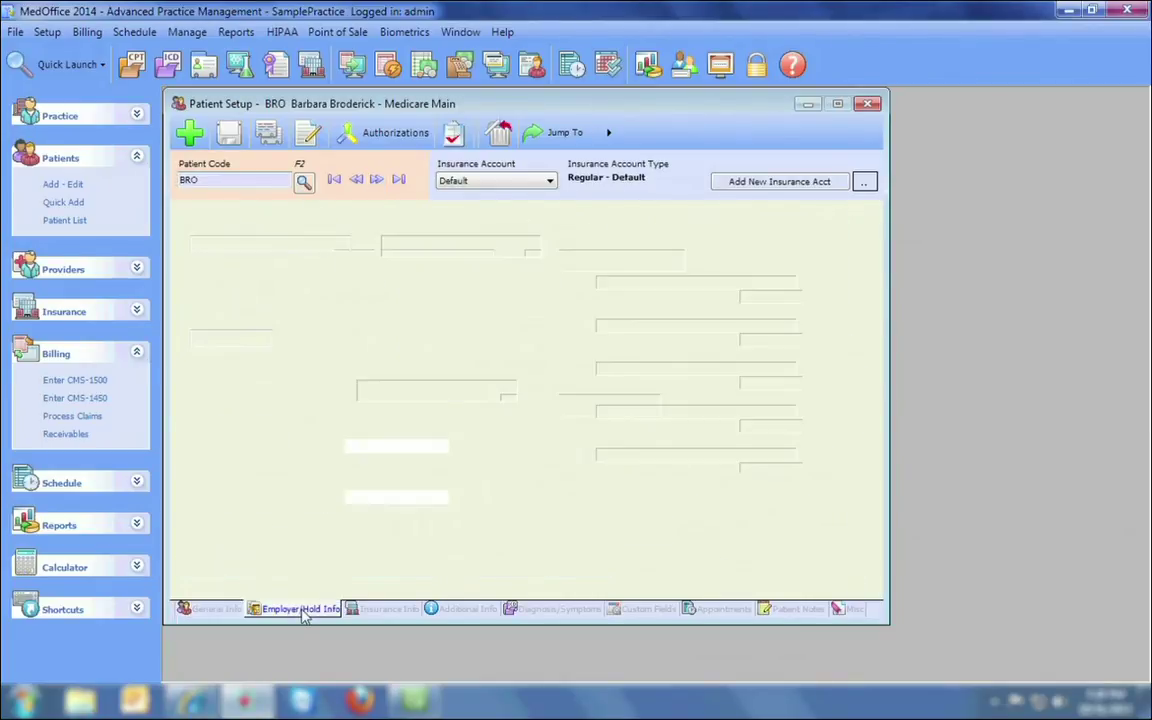
pyautogui.click(383, 610)
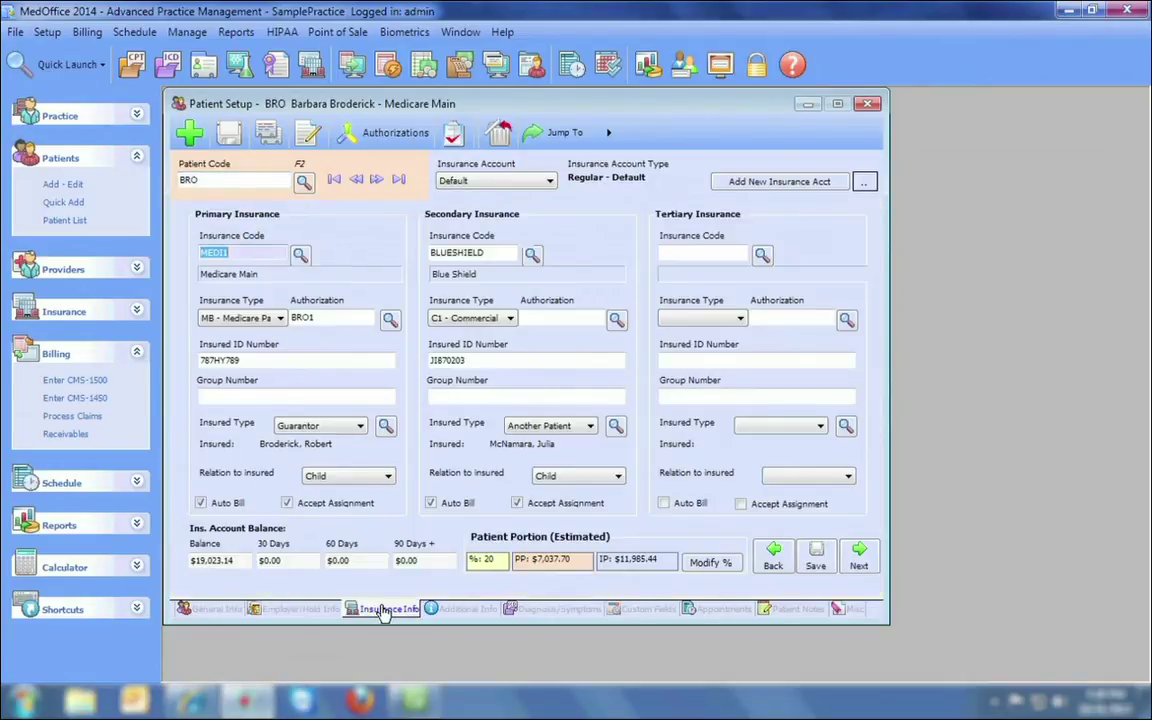
pyautogui.click(437, 609)
pyautogui.click(553, 610)
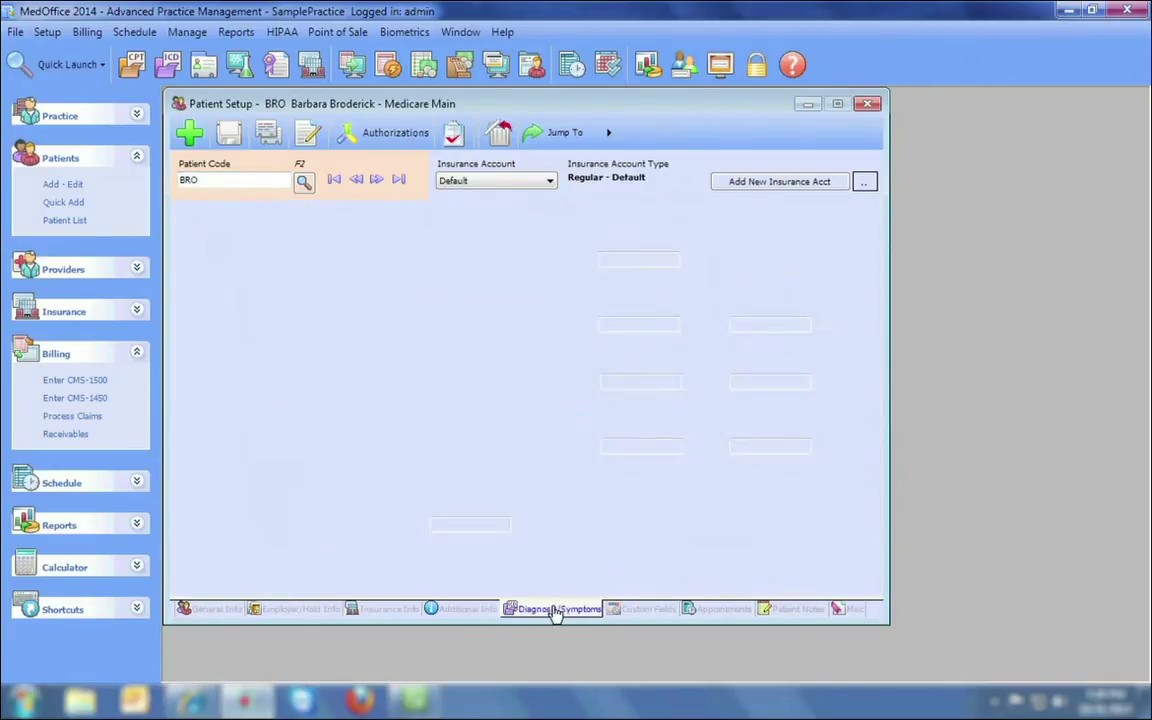
pyautogui.click(635, 610)
pyautogui.click(715, 612)
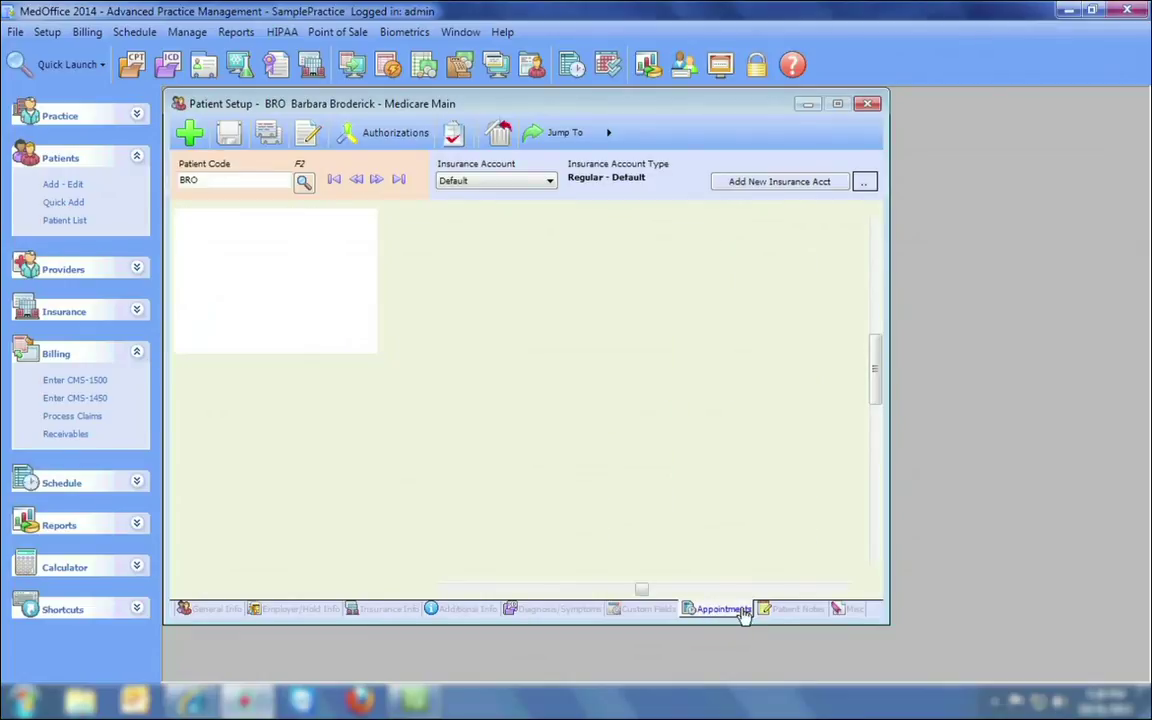
pyautogui.click(790, 610)
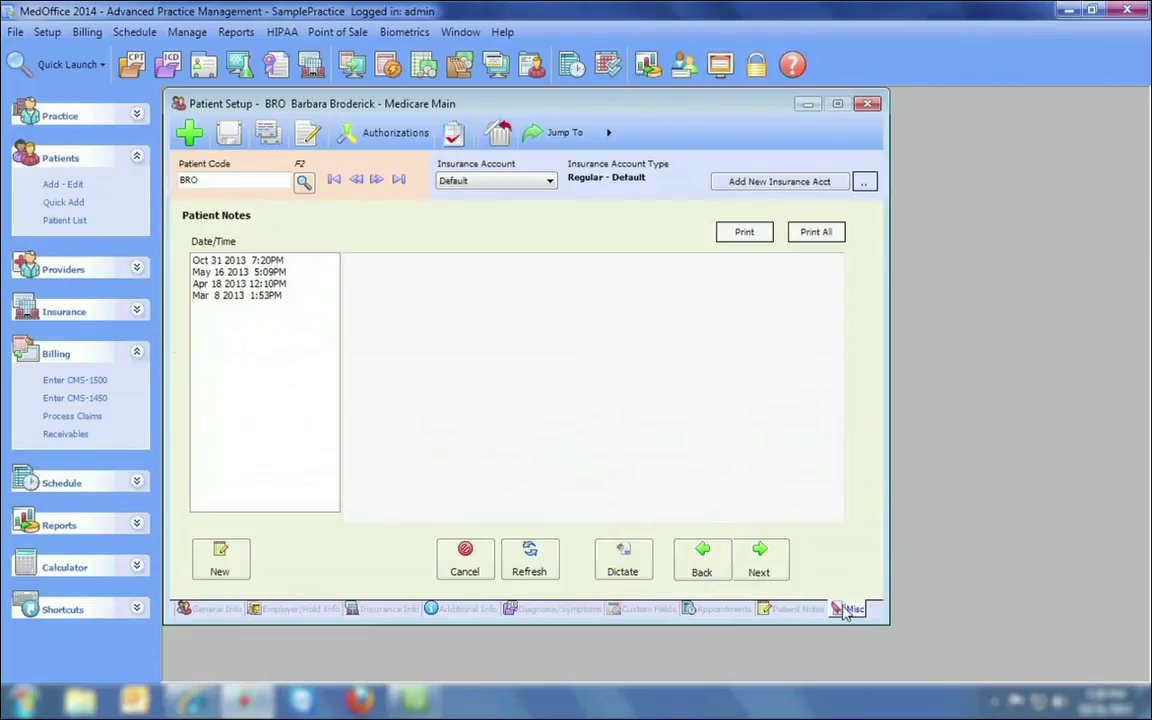
pyautogui.click(843, 609)
pyautogui.click(219, 612)
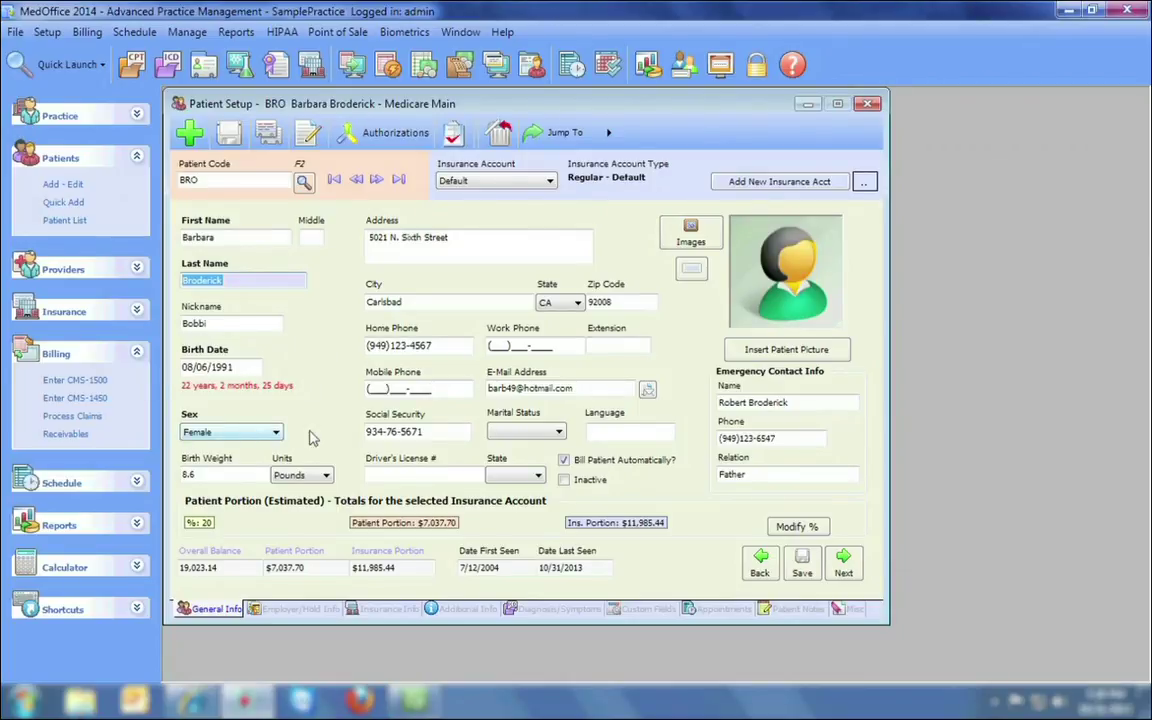
# Jump to the last patient record and step back six records to a Blue Shield patient.
pyautogui.click(398, 179)
pyautogui.click(358, 180)
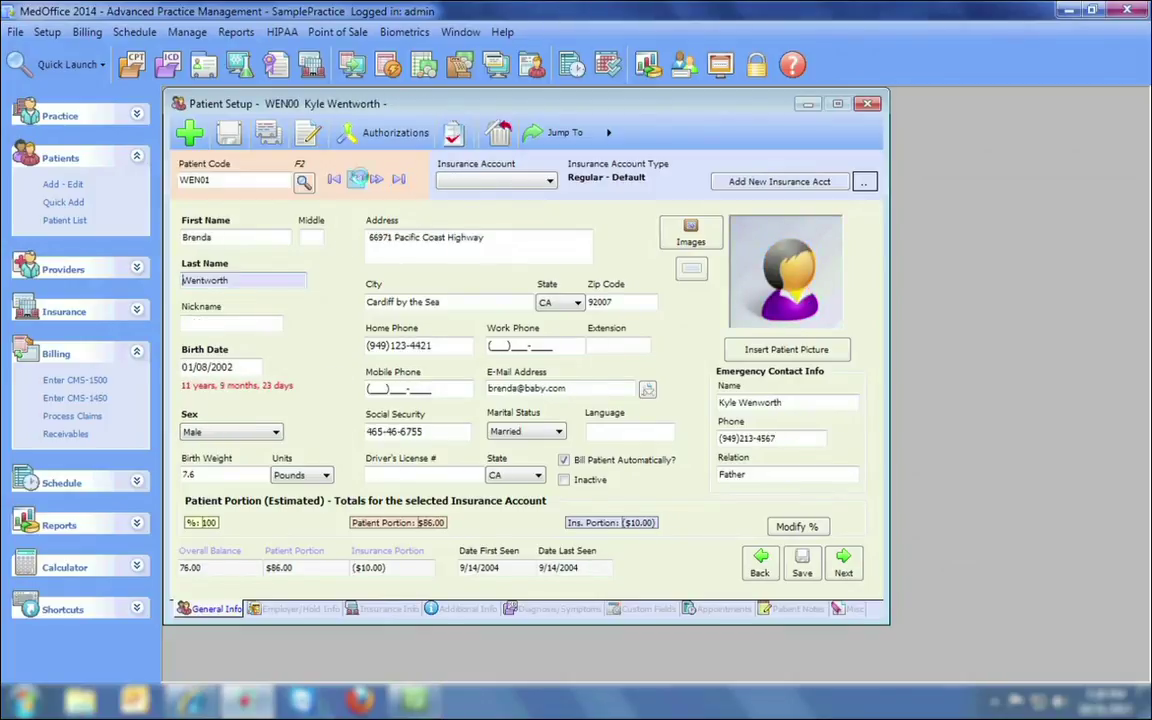
pyautogui.click(358, 180)
pyautogui.click(358, 180)
pyautogui.click(358, 180)
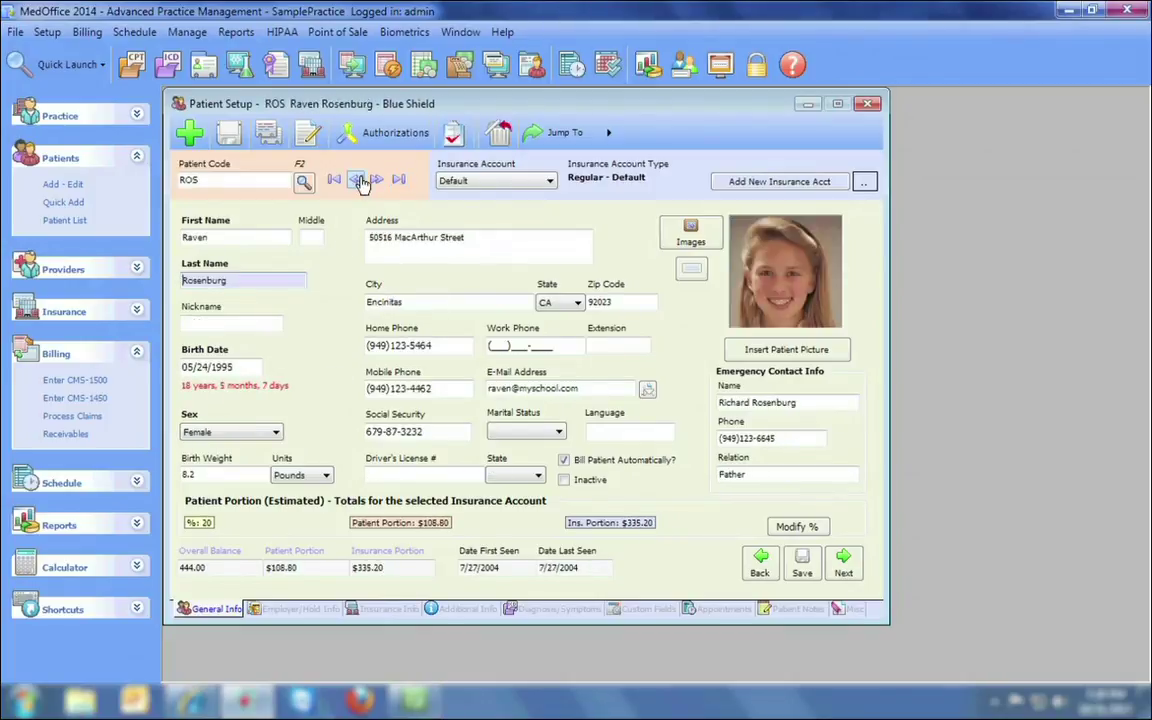
pyautogui.click(358, 180)
pyautogui.click(359, 181)
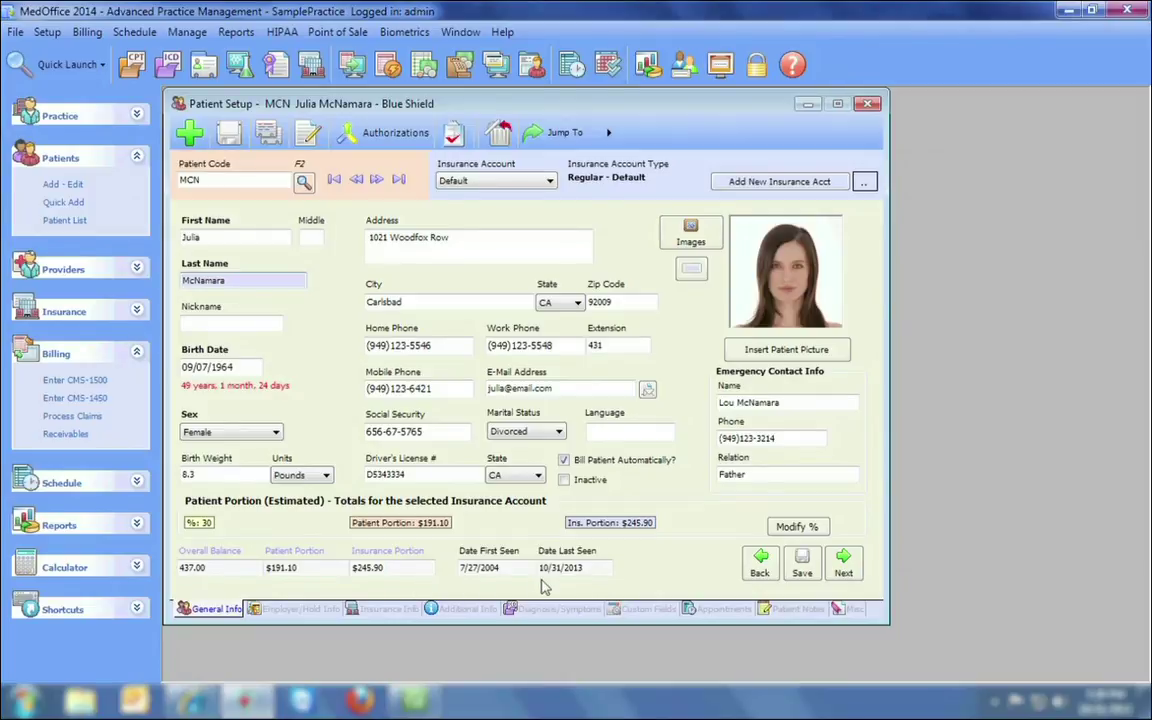
# Preview this patient's quick statement in the 01-Basic (no aging) format.
pyautogui.click(586, 139)
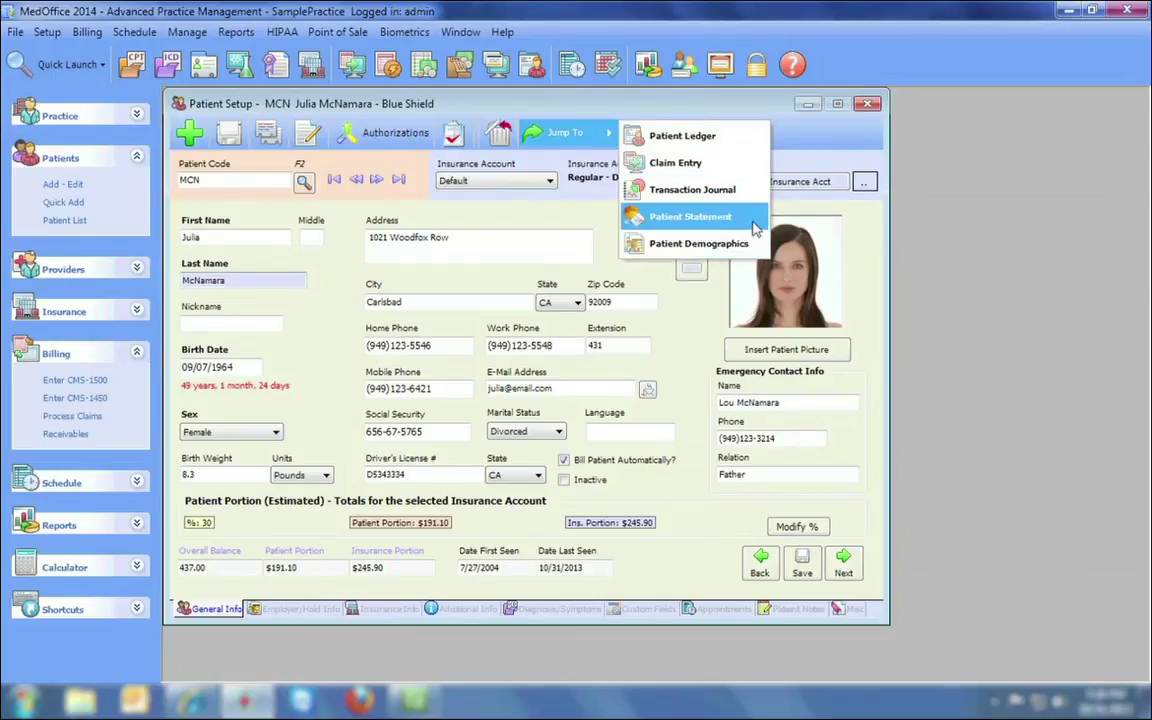
pyautogui.click(746, 226)
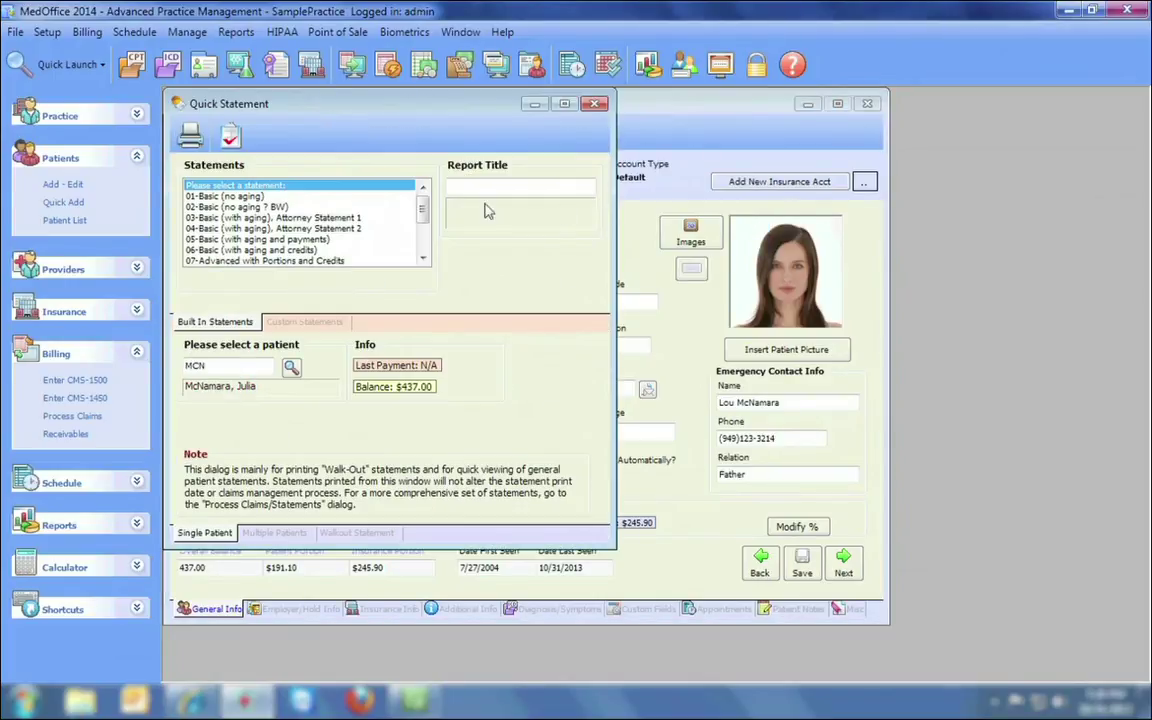
pyautogui.click(226, 197)
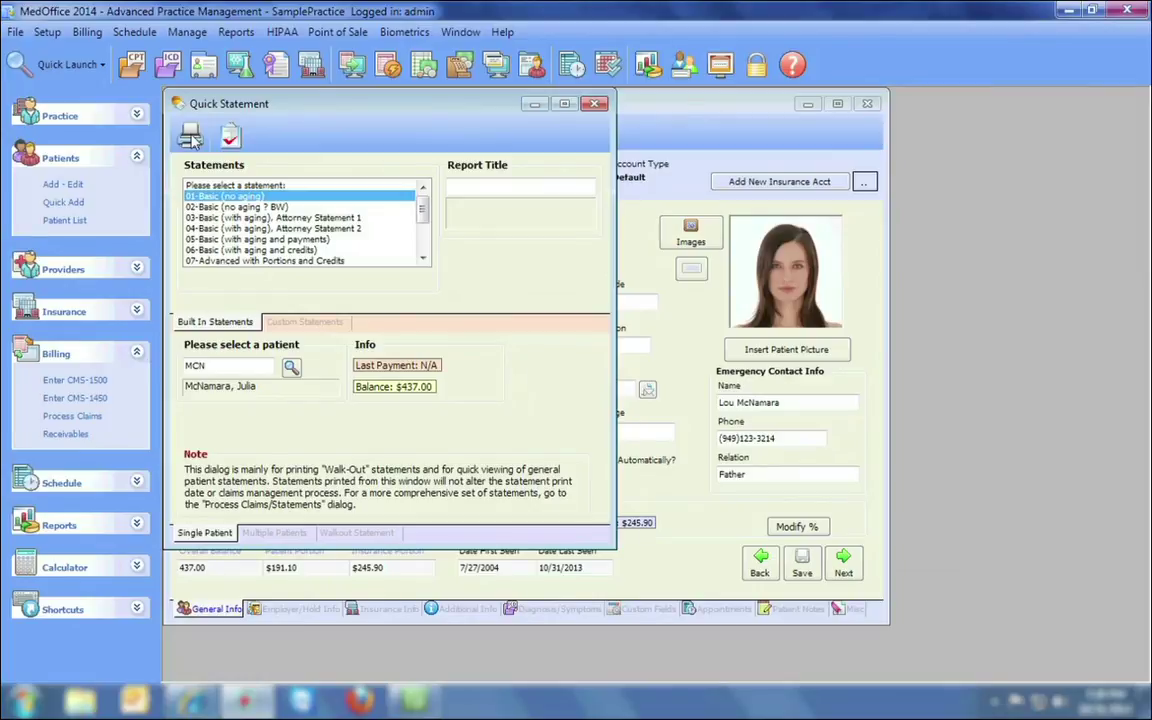
pyautogui.click(190, 137)
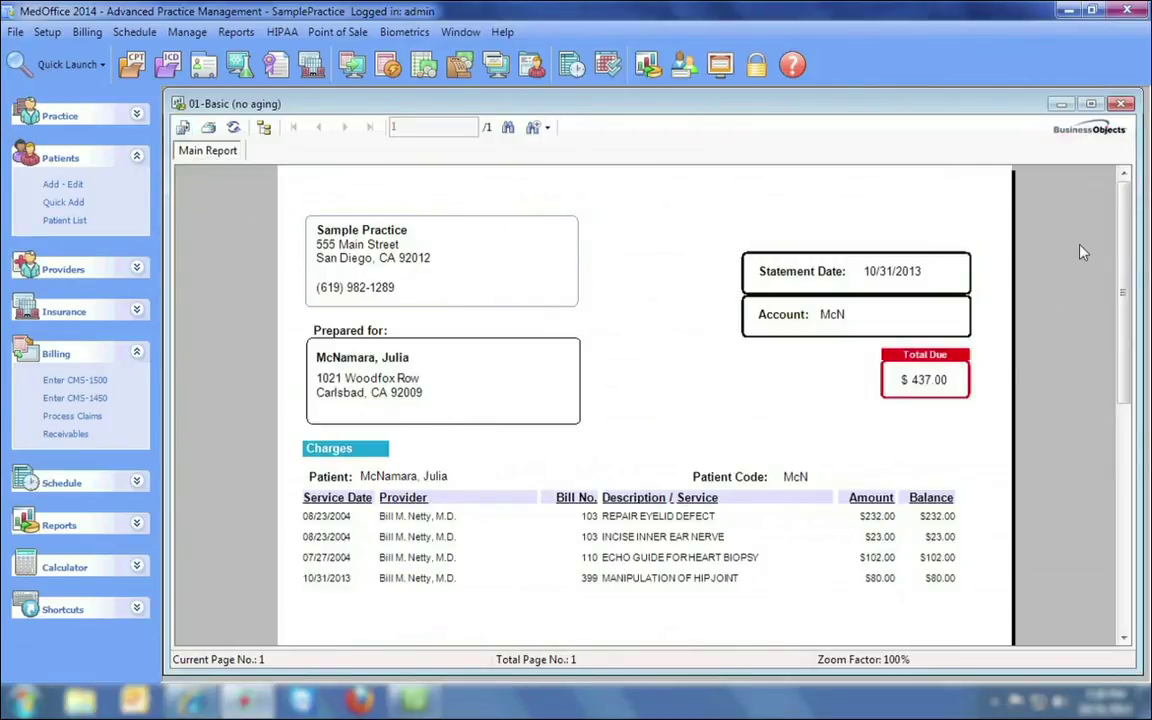
pyautogui.moveTo(1124, 211)
pyautogui.mouseDown()
pyautogui.moveTo(1110, 437)
pyautogui.moveTo(1123, 198)
pyautogui.mouseUp()
pyautogui.click(1122, 105)
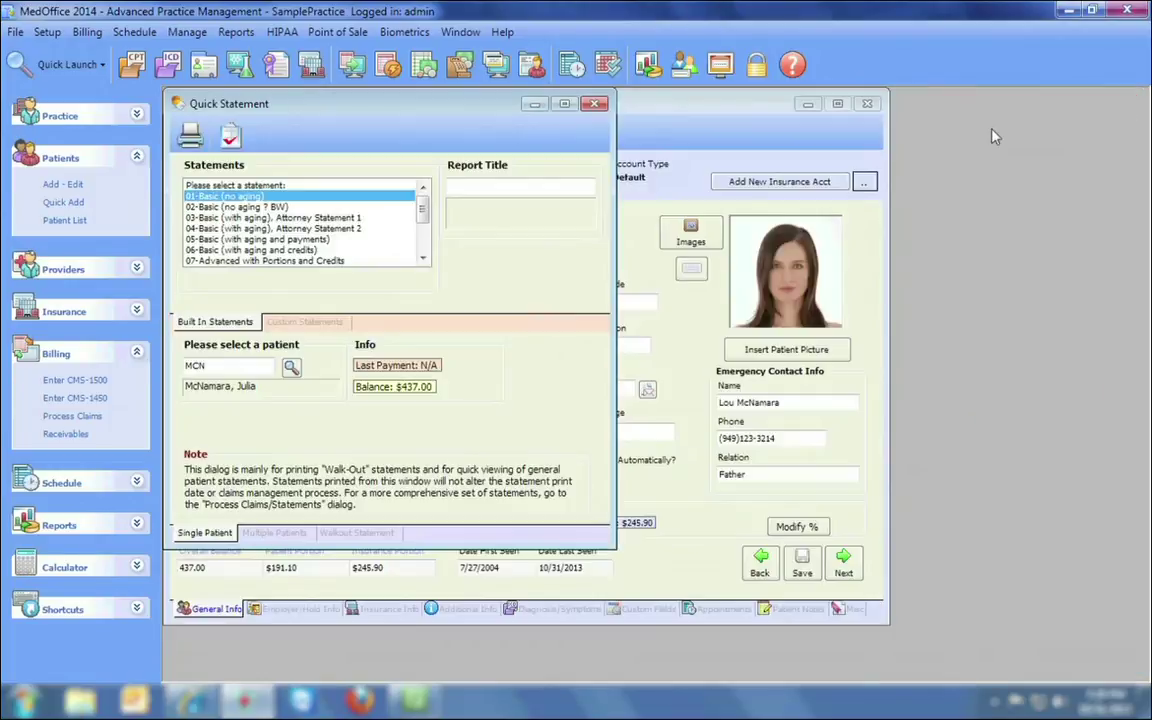
# Preview the 14-Comprehensive with Credit Card stub statement showing $191.10 due.
pyautogui.scroll(-2, 385, 210)
pyautogui.scroll(-2, 422, 228)
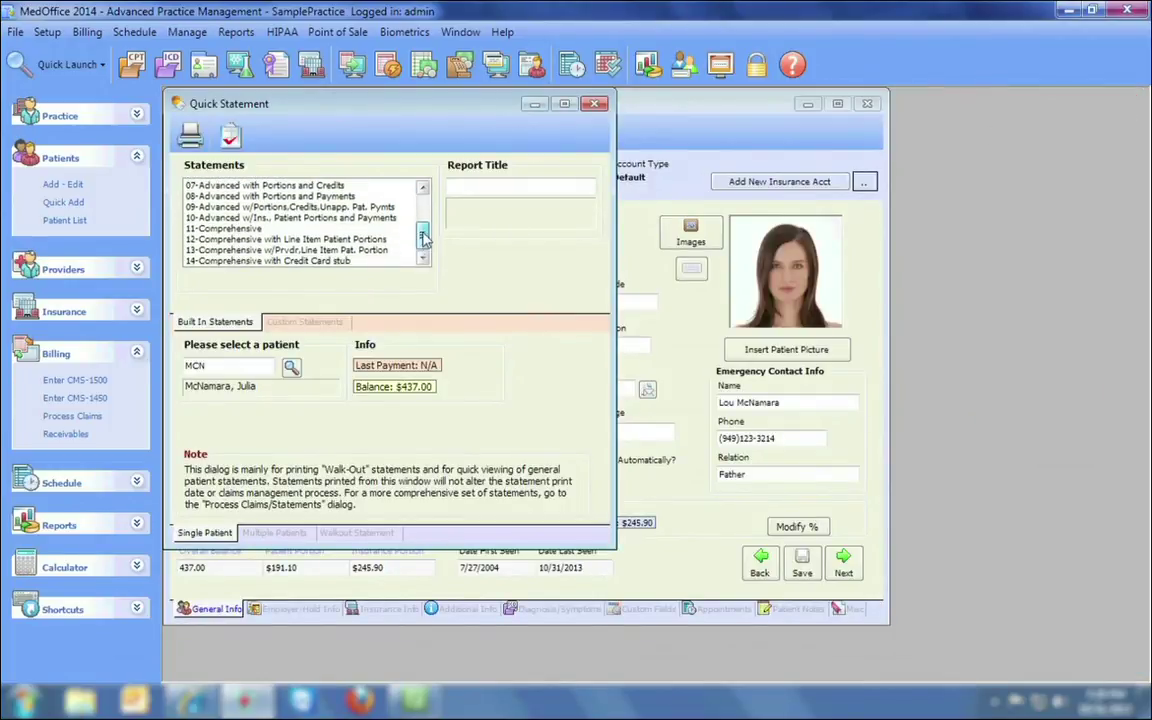
pyautogui.click(294, 261)
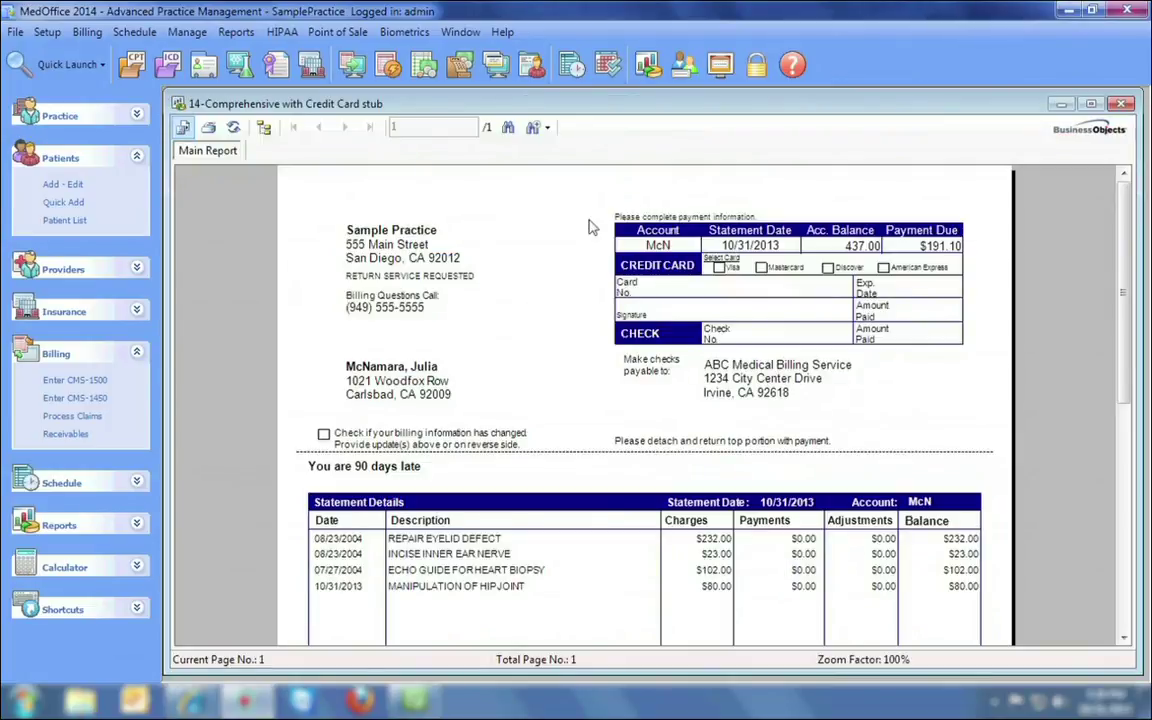
pyautogui.moveTo(1117, 233); pyautogui.dragTo(1127, 450)
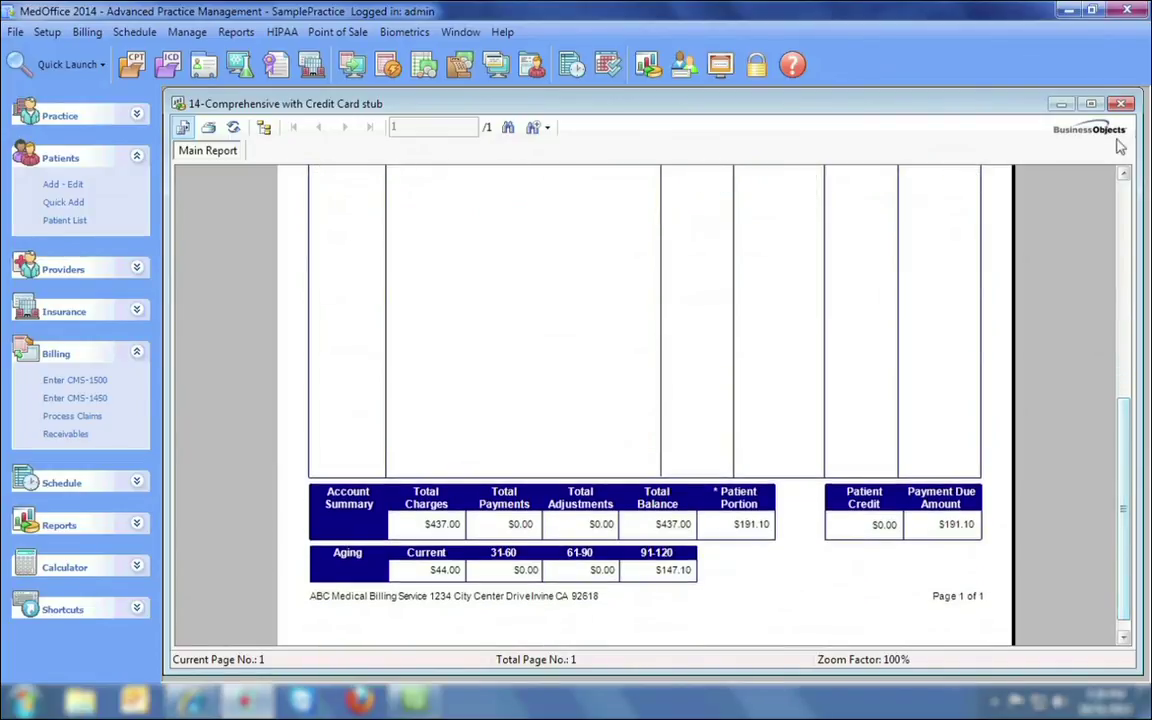
pyautogui.click(1122, 103)
# Close the quick statement and move two patient records forward on the Employer/Hold tab.
pyautogui.click(590, 103)
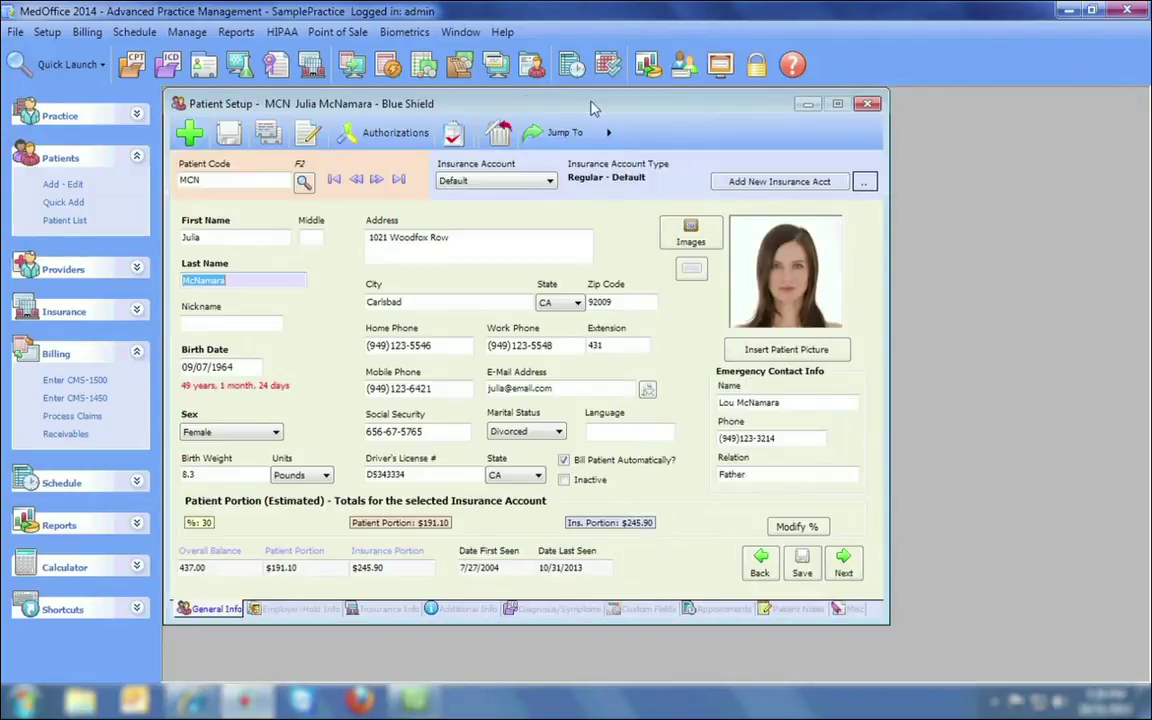
pyautogui.click(262, 609)
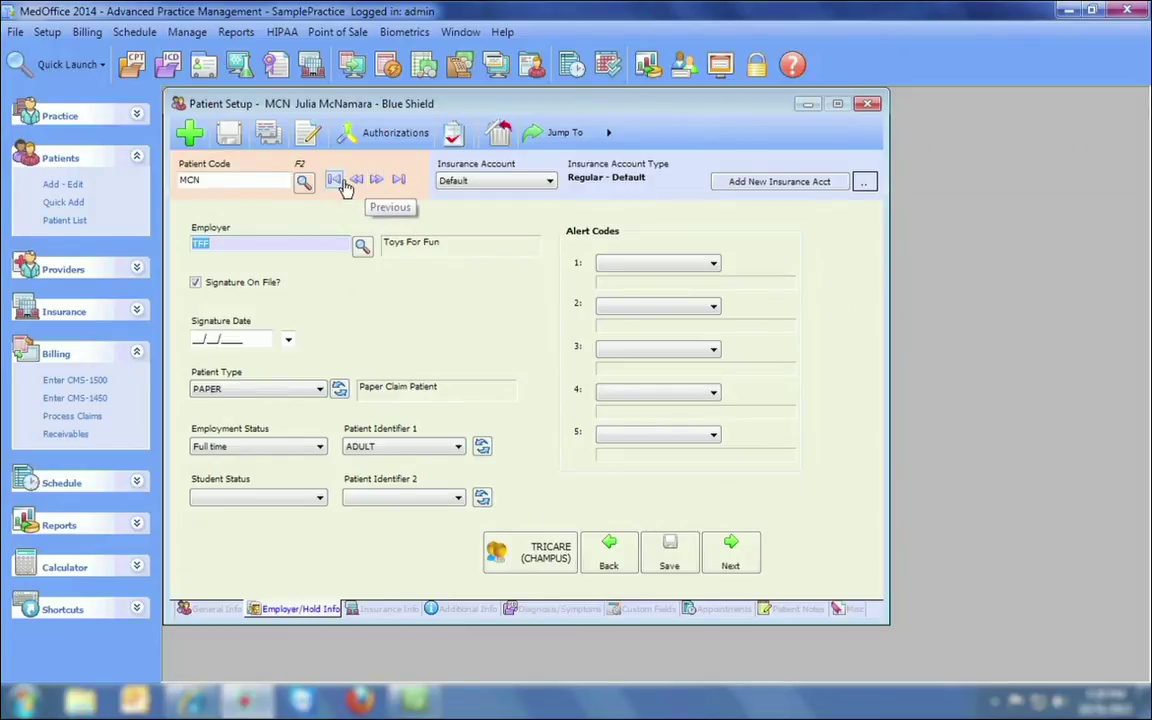
pyautogui.click(377, 179)
pyautogui.click(377, 179)
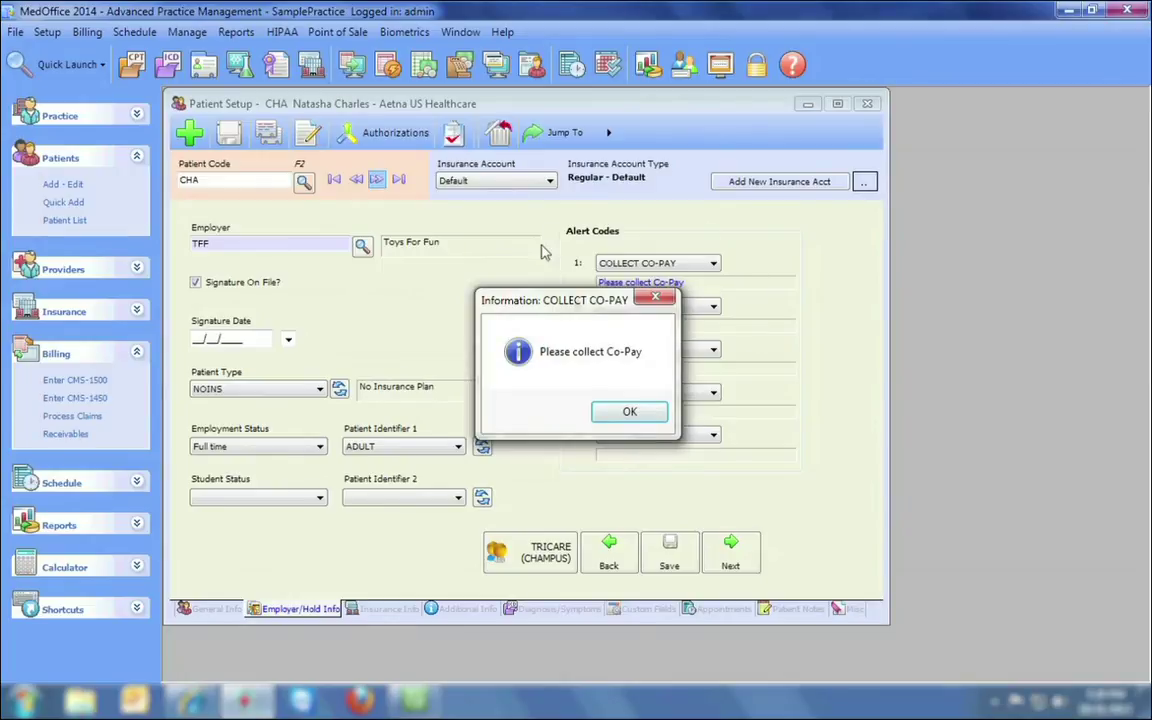
# Dismiss the co-pay reminder, set Alert Code 1 to blank, and save the patient.
pyautogui.click(625, 412)
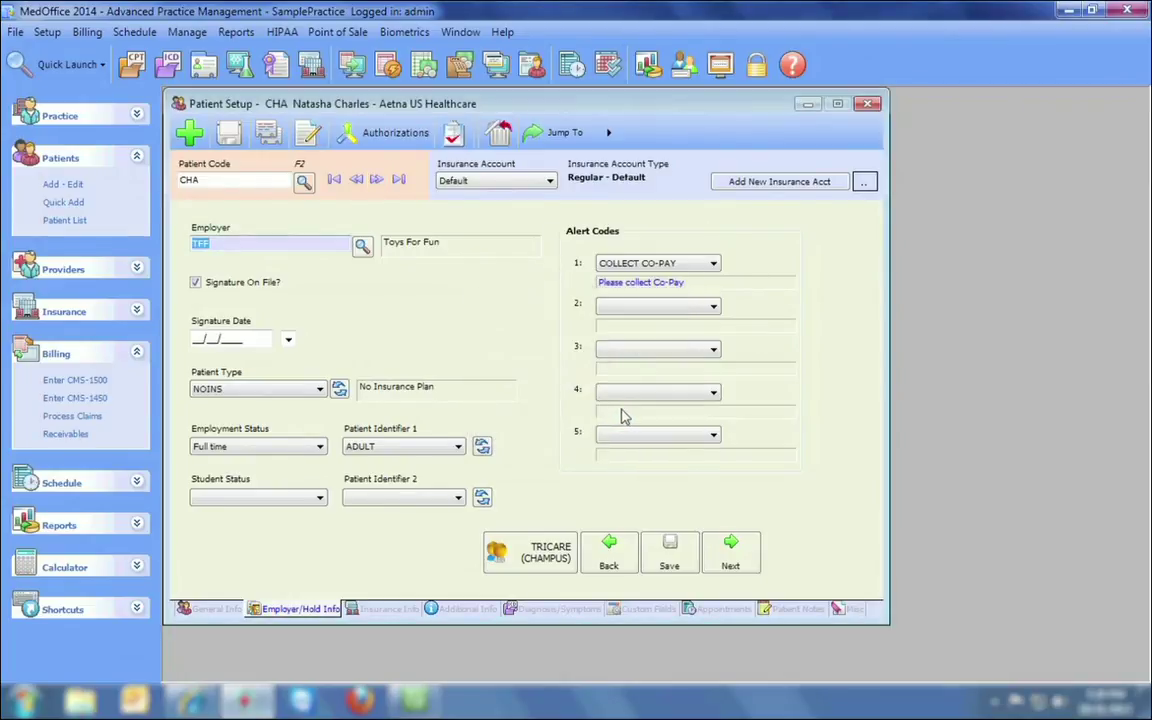
pyautogui.click(669, 266)
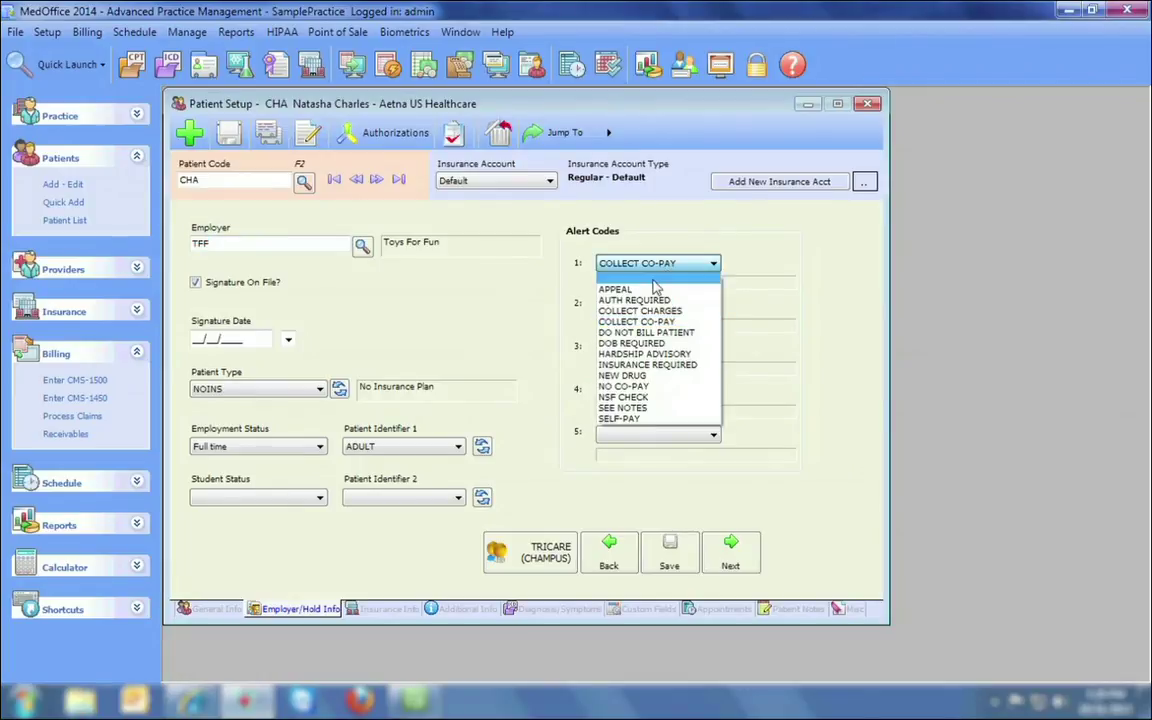
pyautogui.click(654, 283)
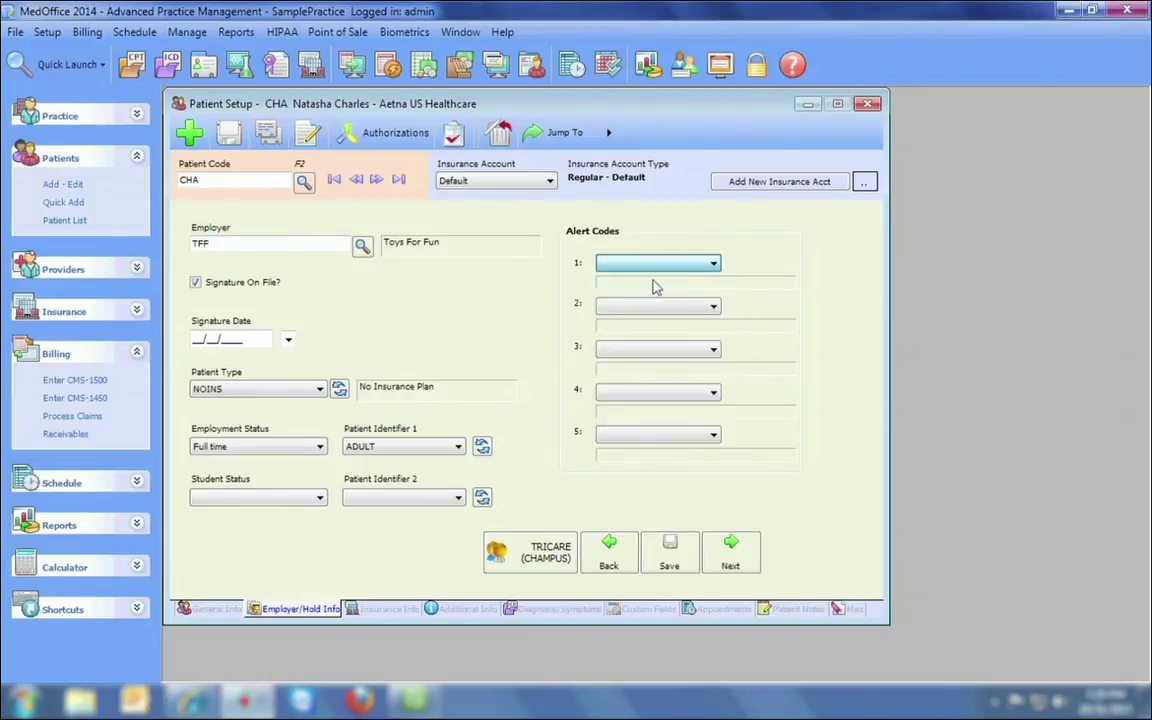
pyautogui.click(670, 566)
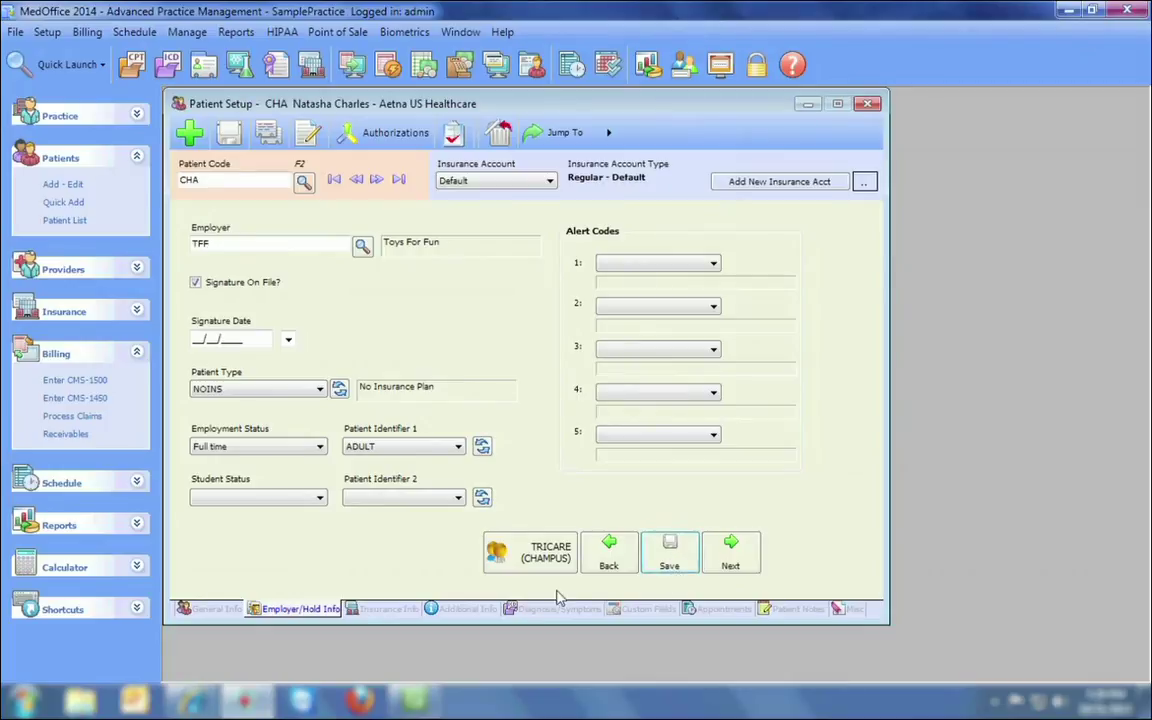
# Show the Insurance Info tab and advance three records to the next Aetna patient.
pyautogui.click(388, 609)
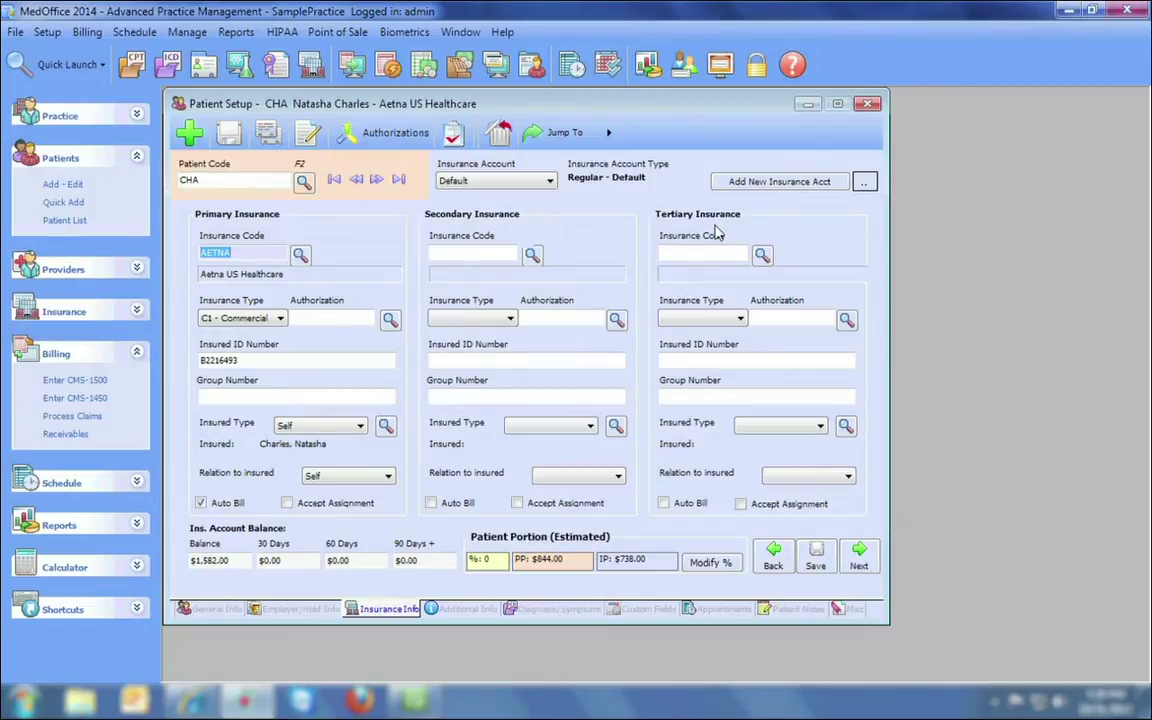
pyautogui.click(376, 181)
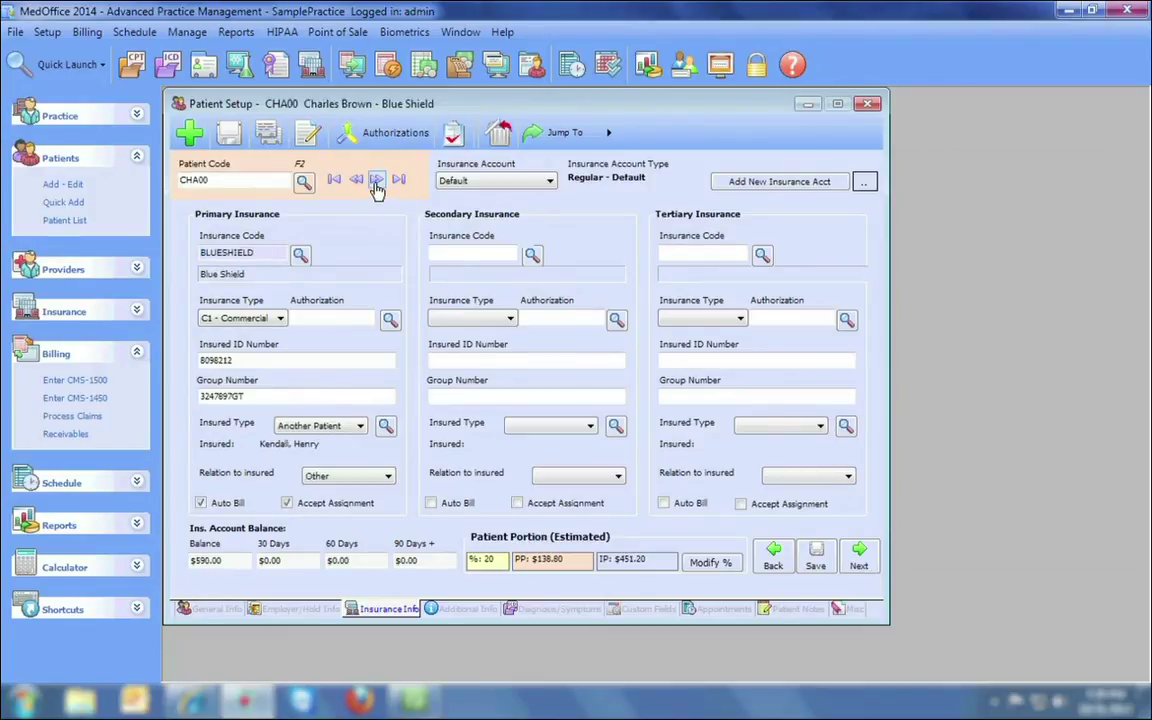
pyautogui.click(376, 181)
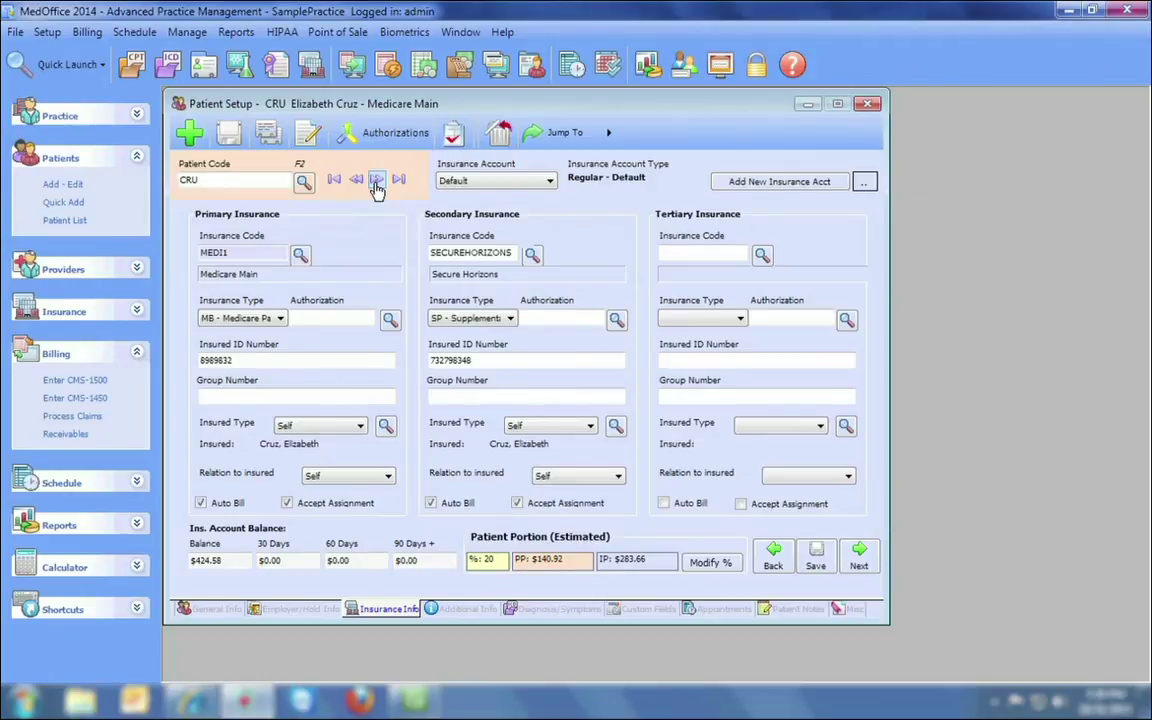
pyautogui.click(376, 181)
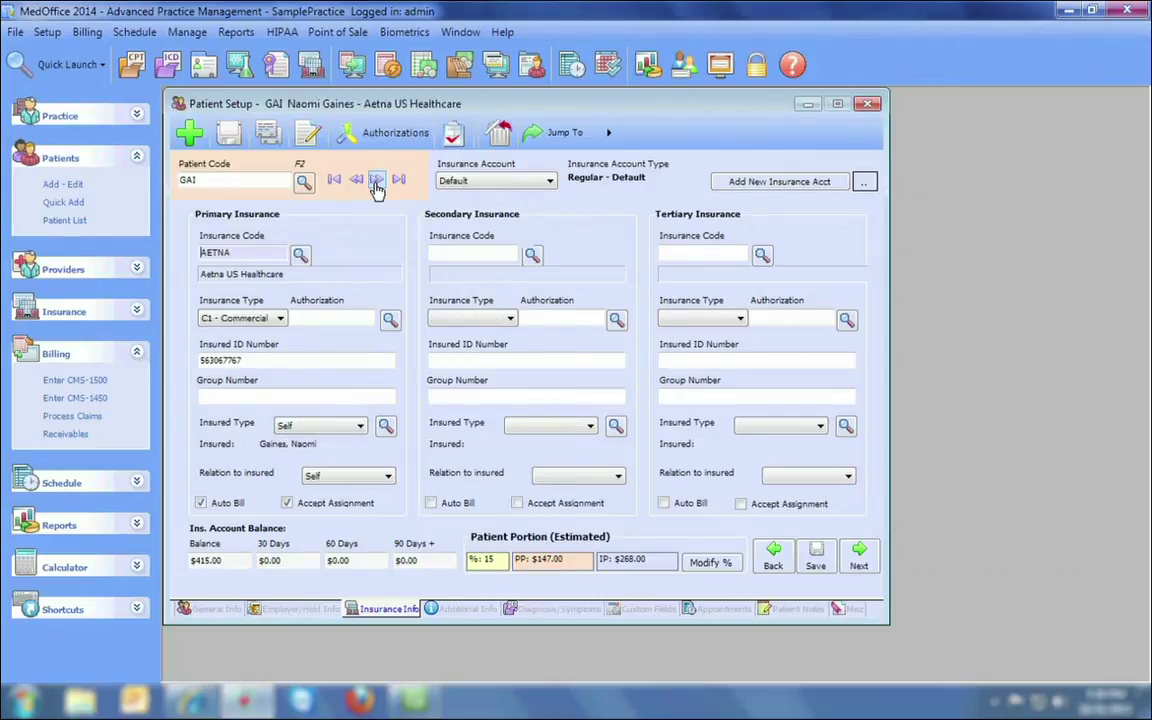
# Switch the insurance account to Car Accident, then back to Default.
pyautogui.click(530, 181)
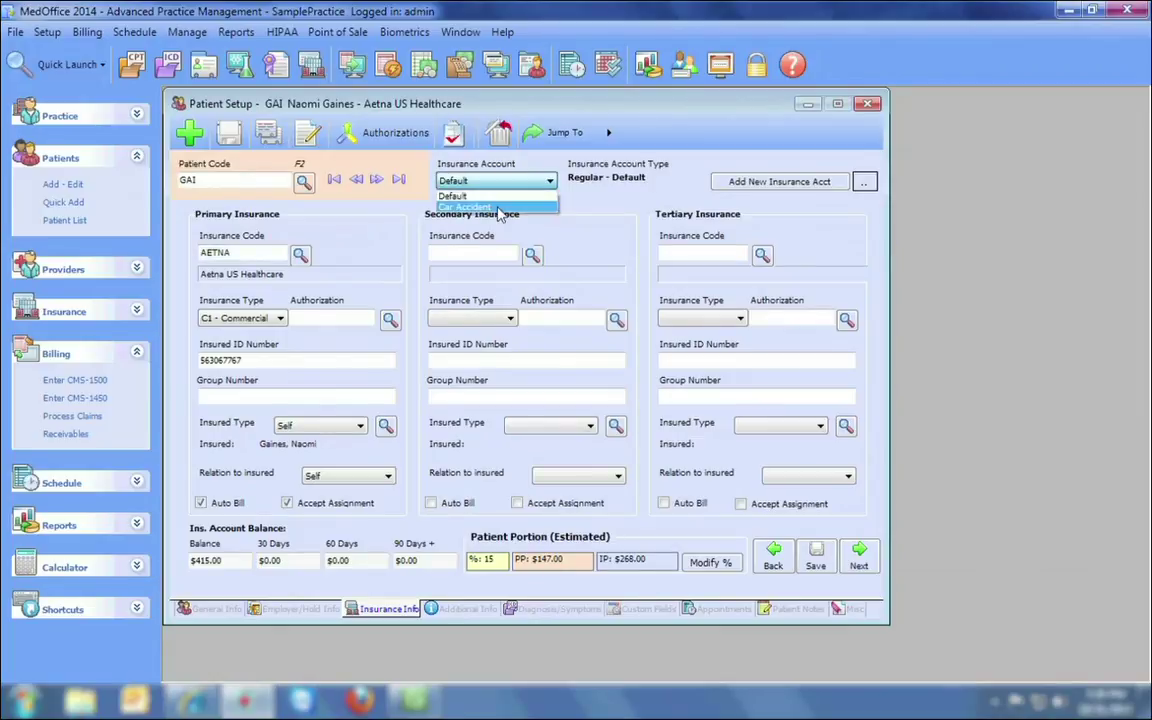
pyautogui.click(499, 207)
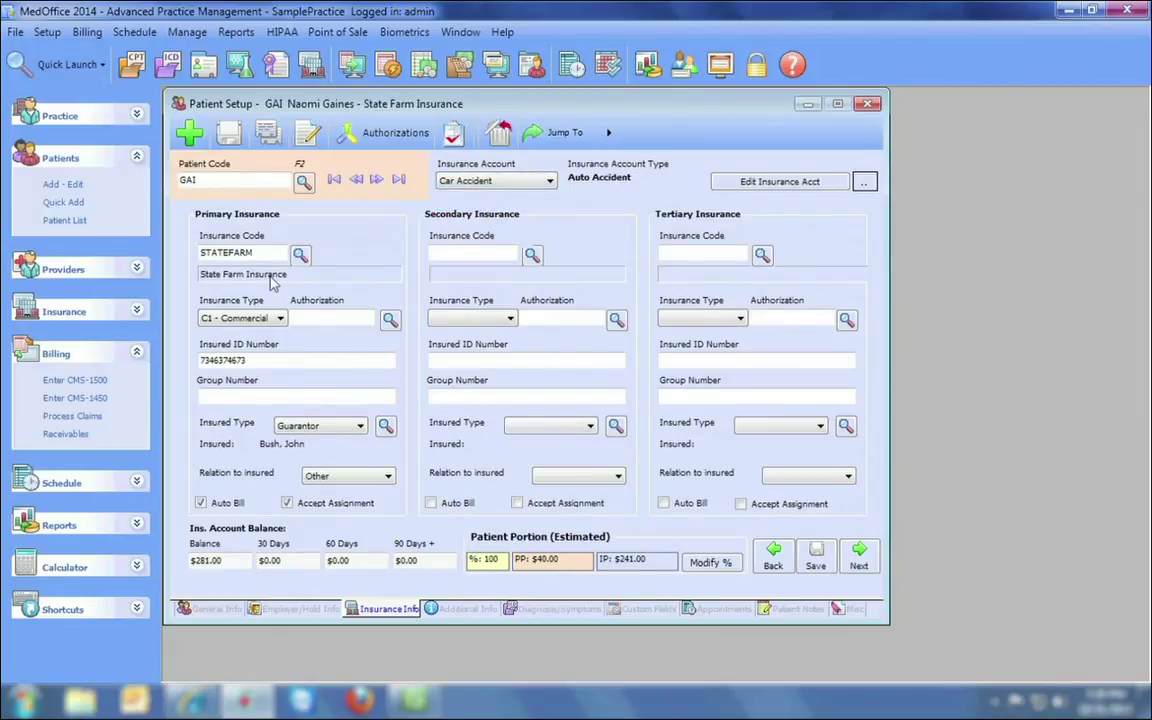
pyautogui.click(470, 181)
pyautogui.click(470, 197)
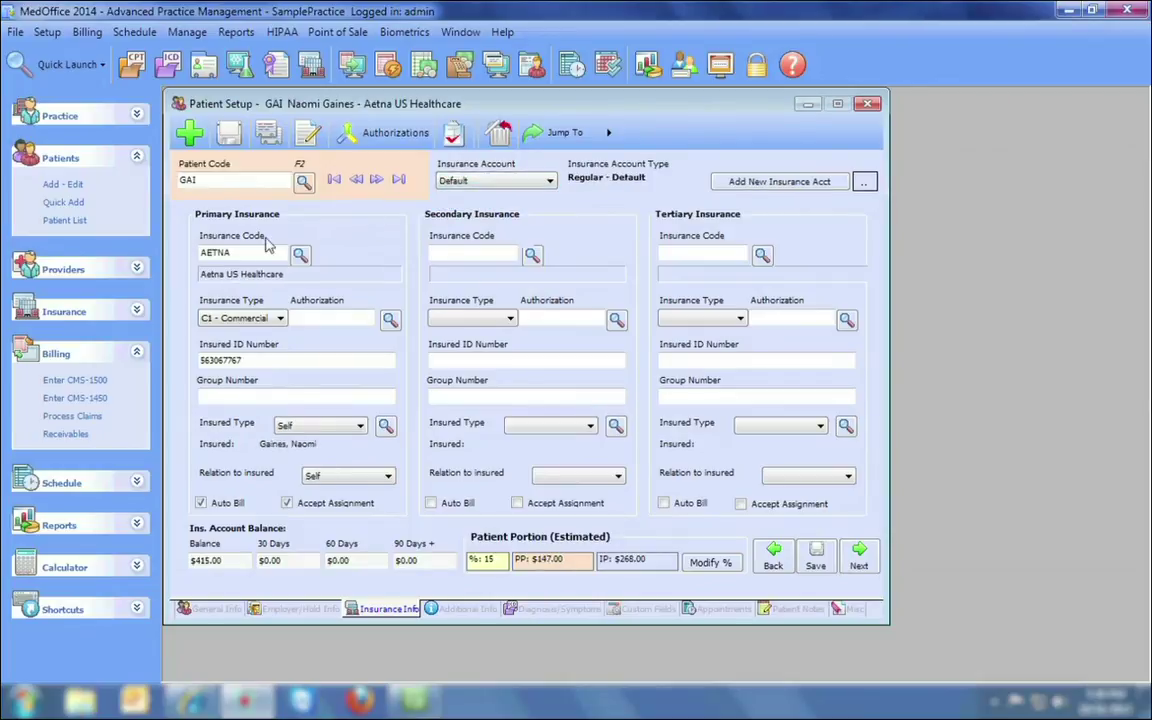
# Check the account types under Add New Insurance Acct, then cancel without adding one.
pyautogui.click(745, 186)
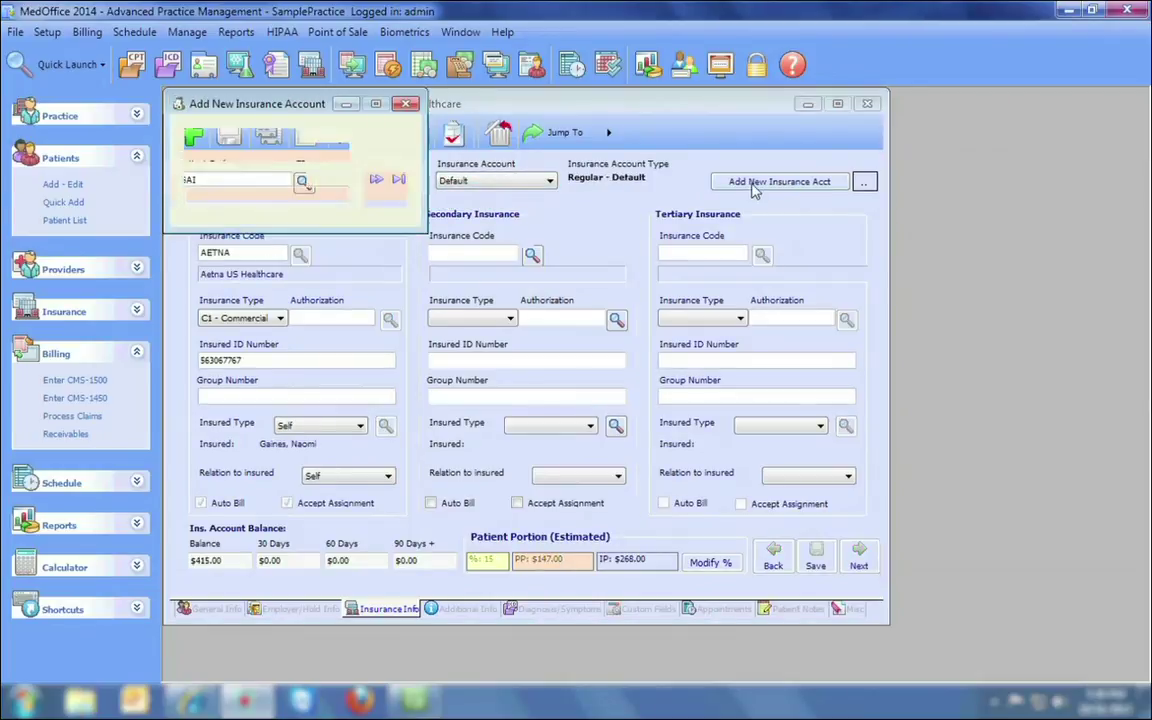
pyautogui.click(278, 150)
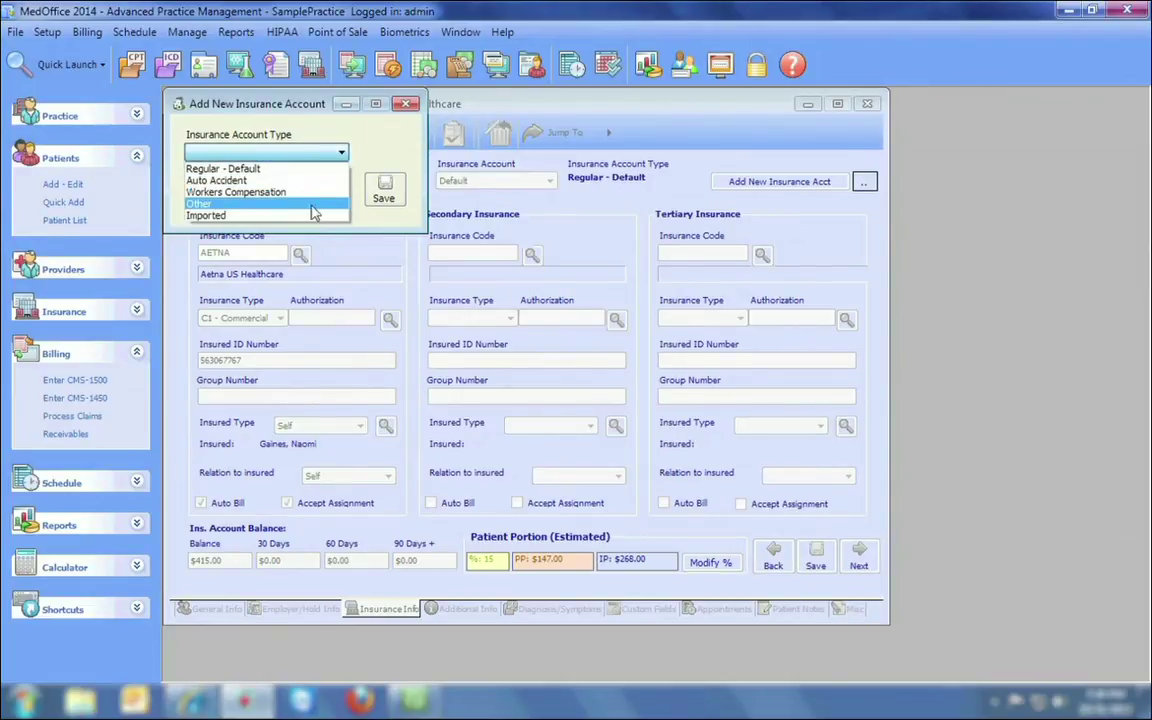
pyautogui.click(405, 105)
pyautogui.click(405, 105)
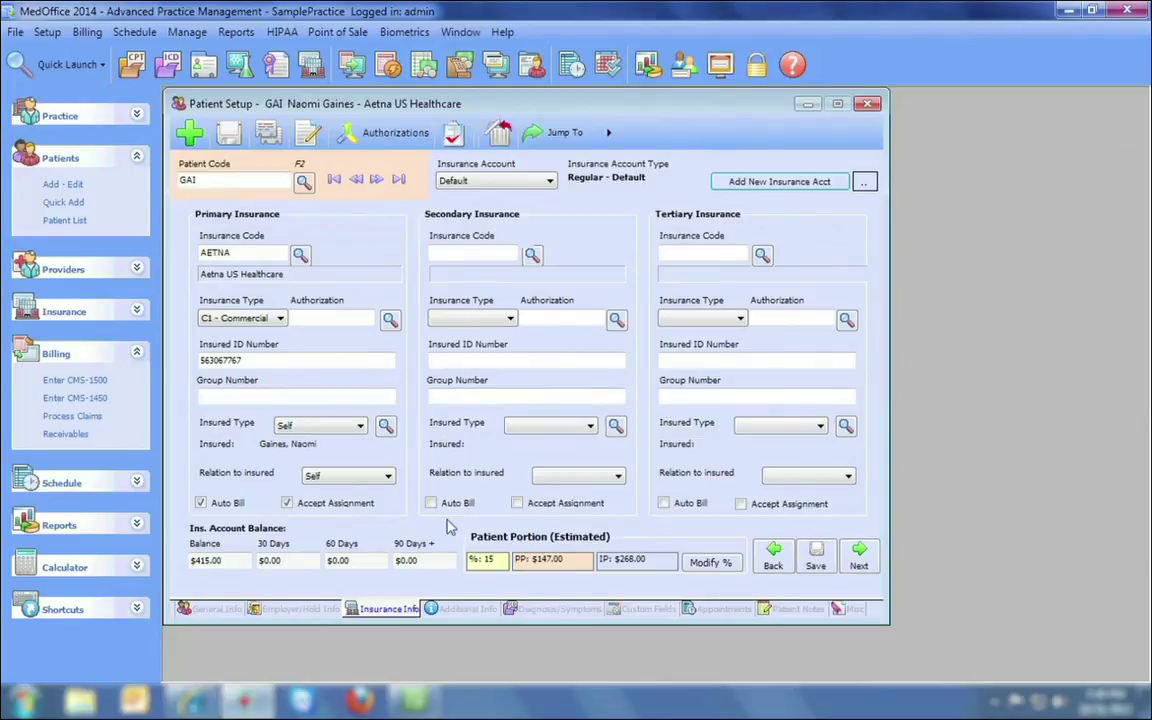
# Step through Additional Info: provider, Fallbrook facility, referral fields, 12.00 co-pay and HMO fee schedule.
pyautogui.click(437, 608)
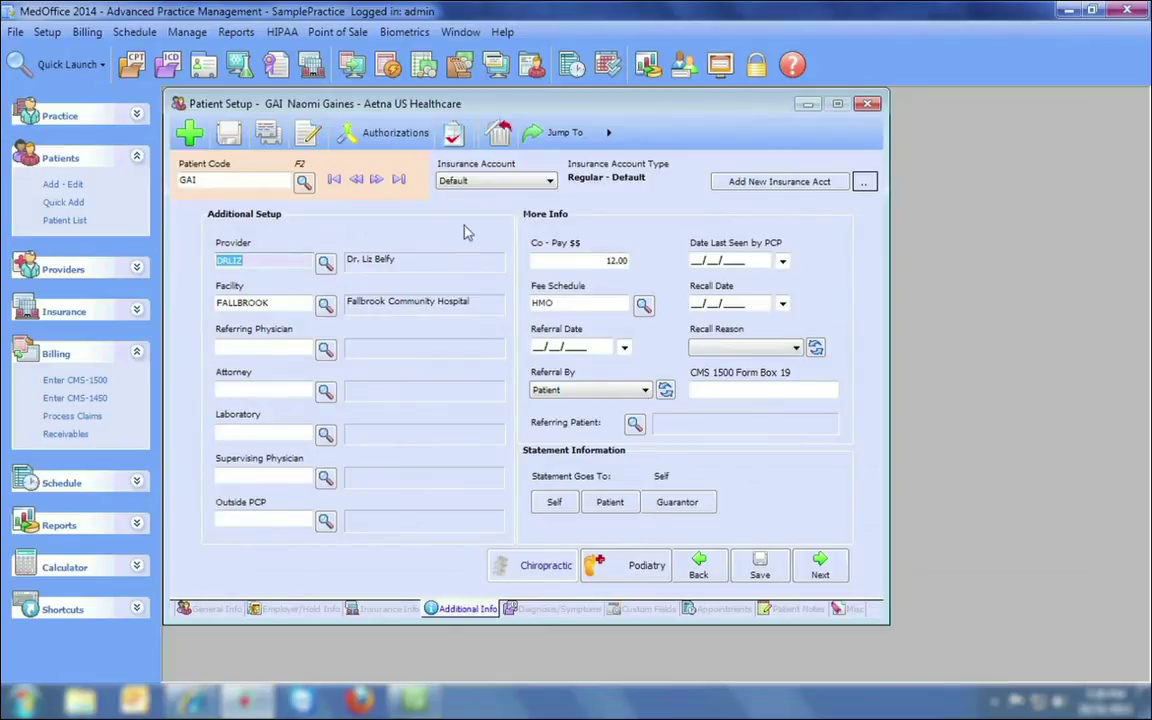
pyautogui.press('Tab')
pyautogui.press('Tab')
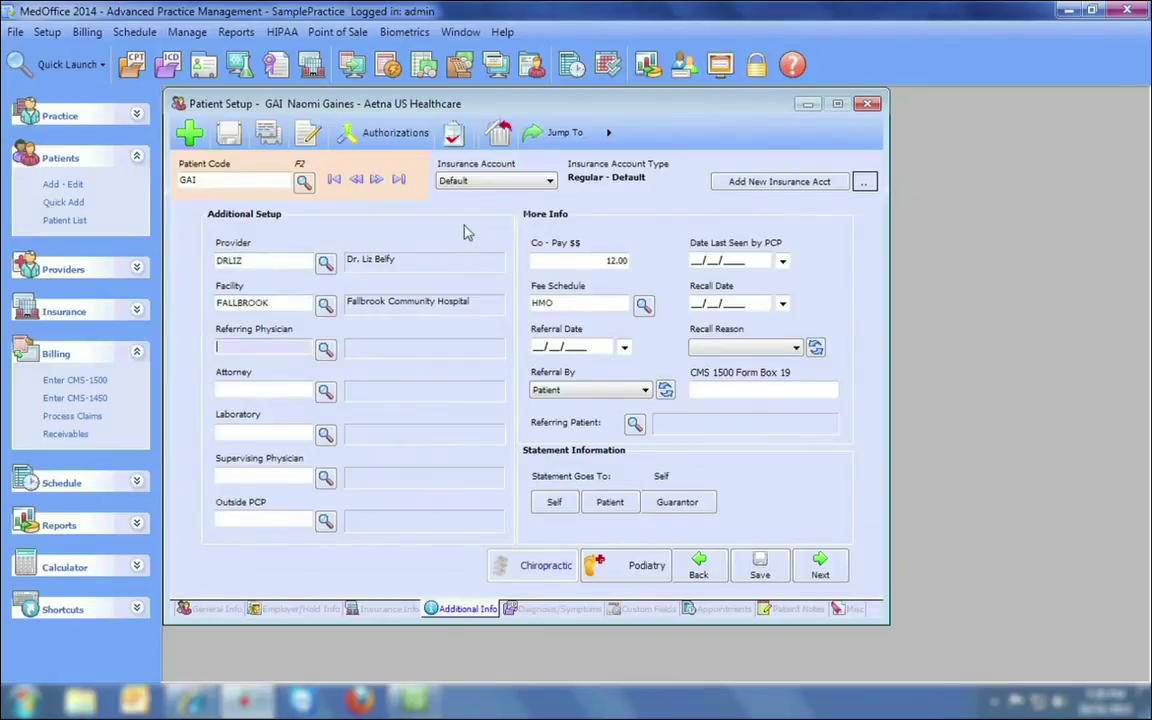
pyautogui.press('Tab')
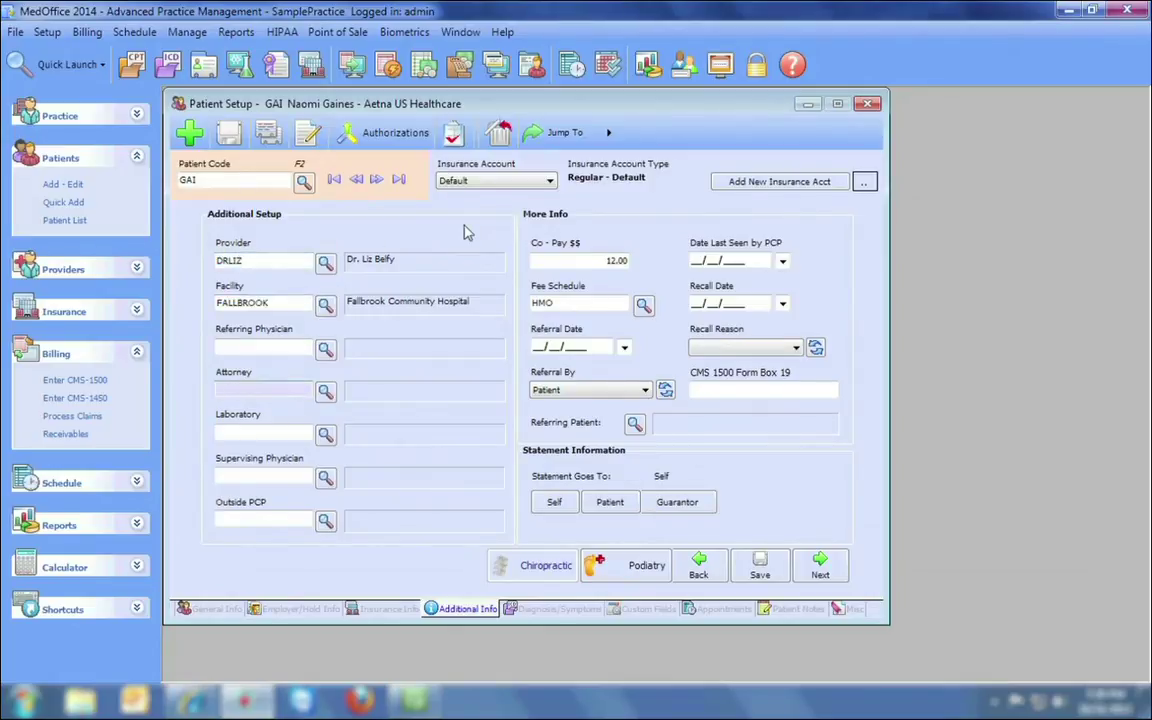
pyautogui.press('Tab')
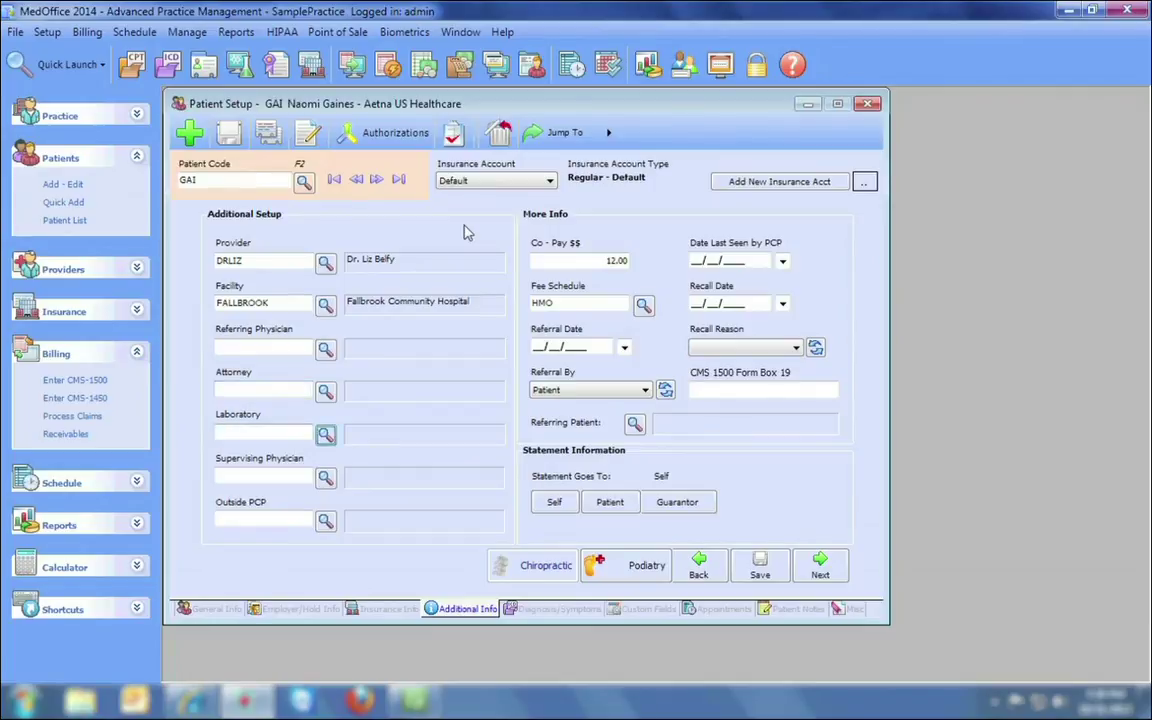
pyautogui.press('Tab')
pyautogui.press('Tab')
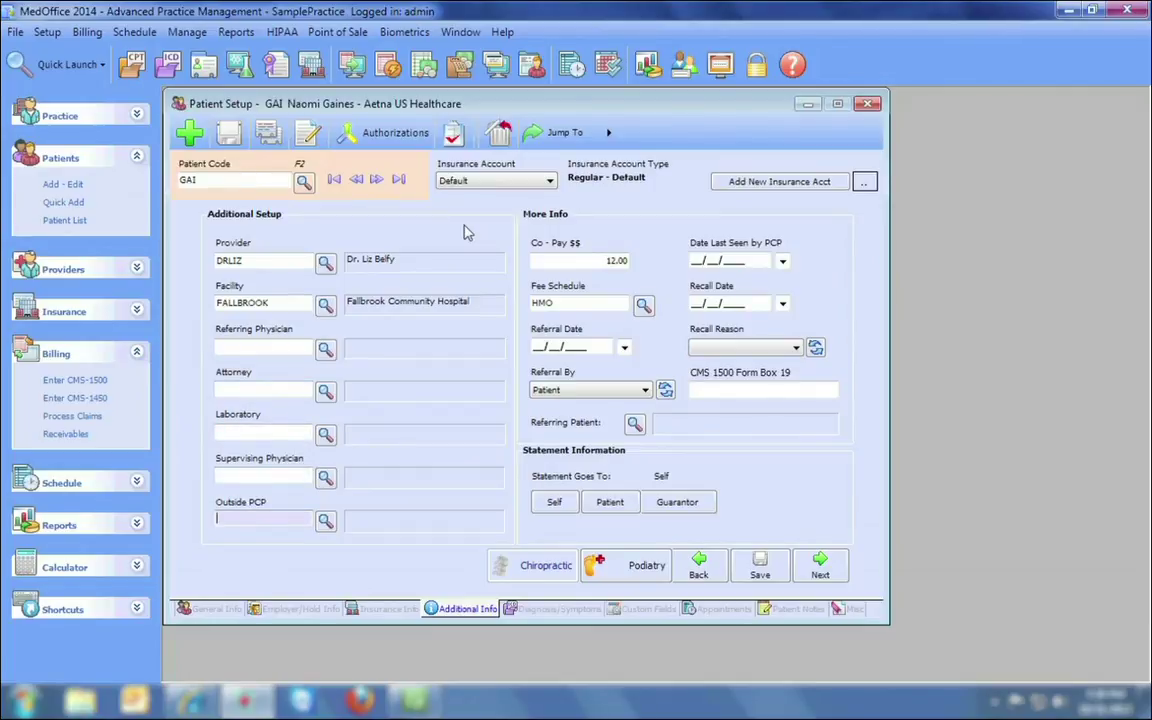
pyautogui.press('Tab')
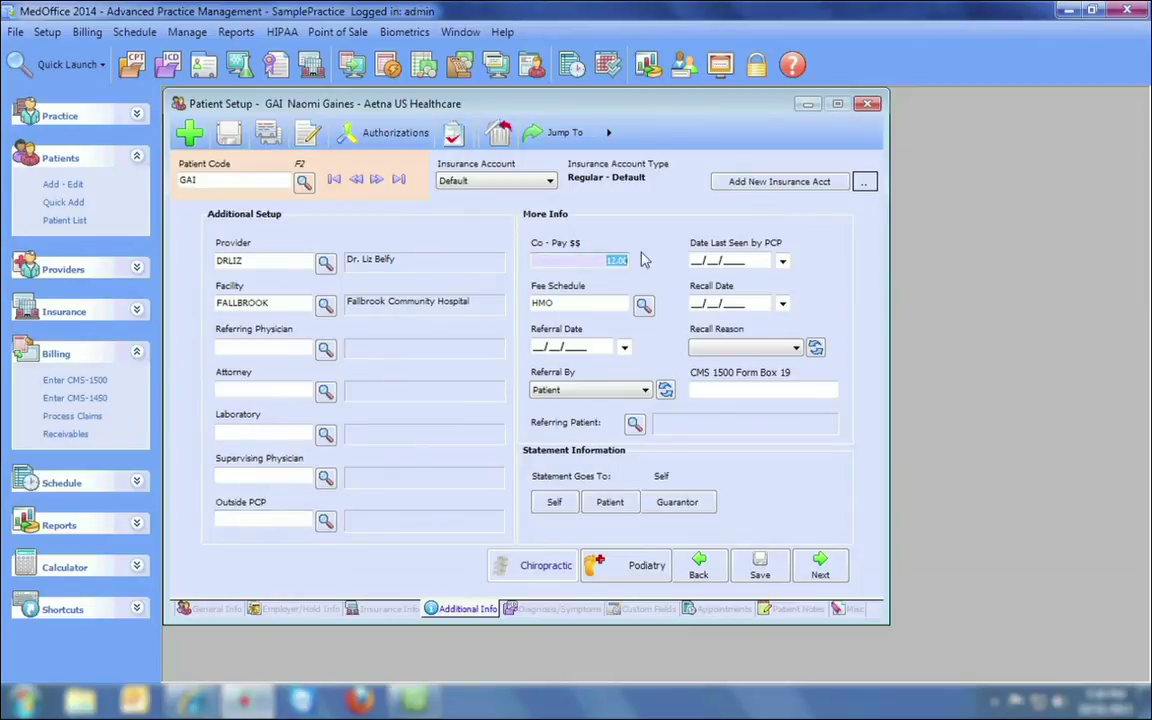
pyautogui.press('Tab')
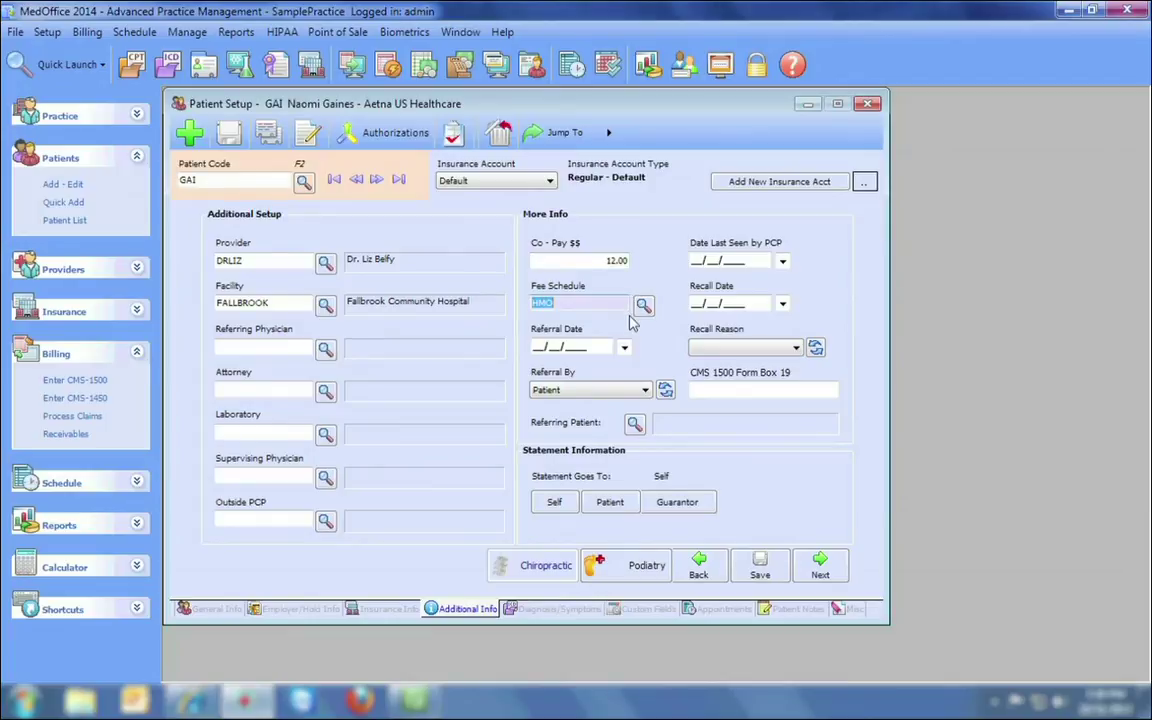
# Open Custom Fields, selecting the Strawberry lolly pop flavor and Red balloon color values.
pyautogui.click(558, 612)
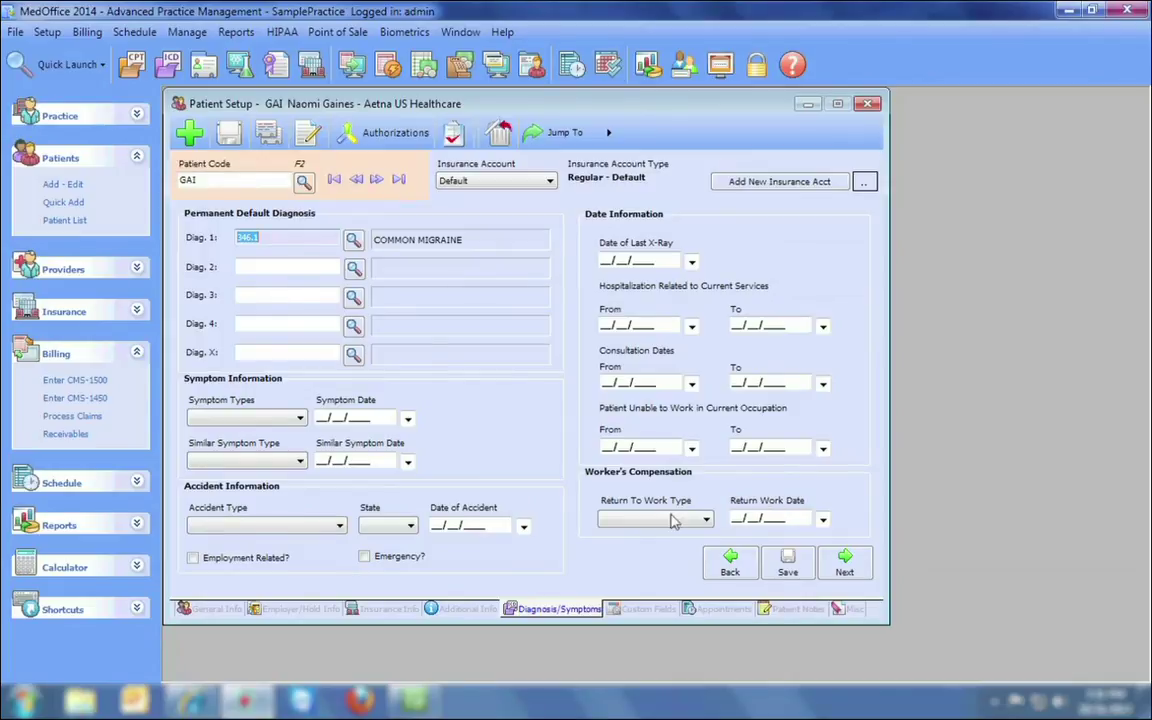
pyautogui.click(639, 612)
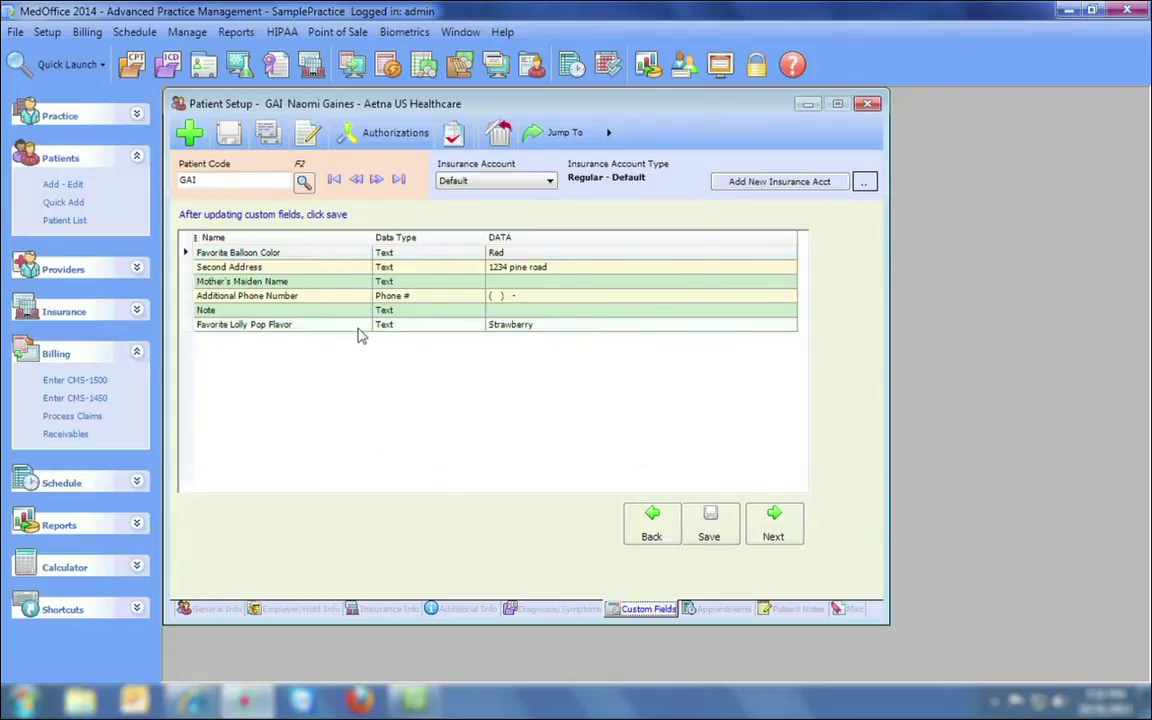
pyautogui.click(567, 325)
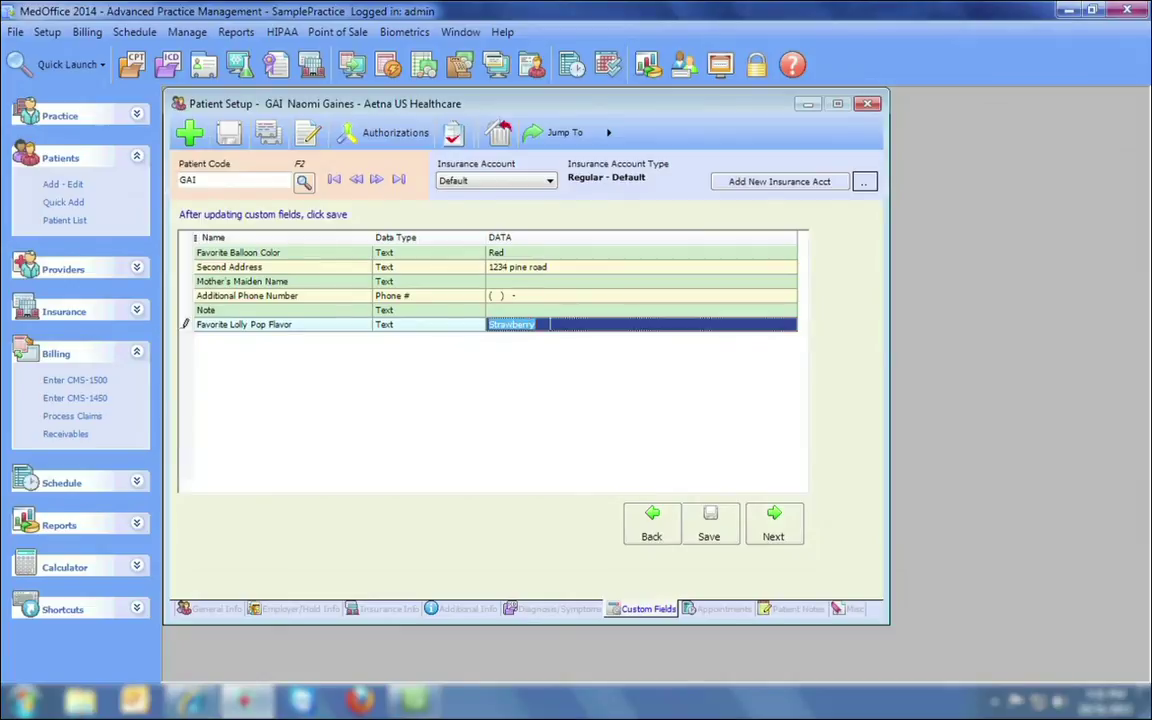
pyautogui.click(561, 254)
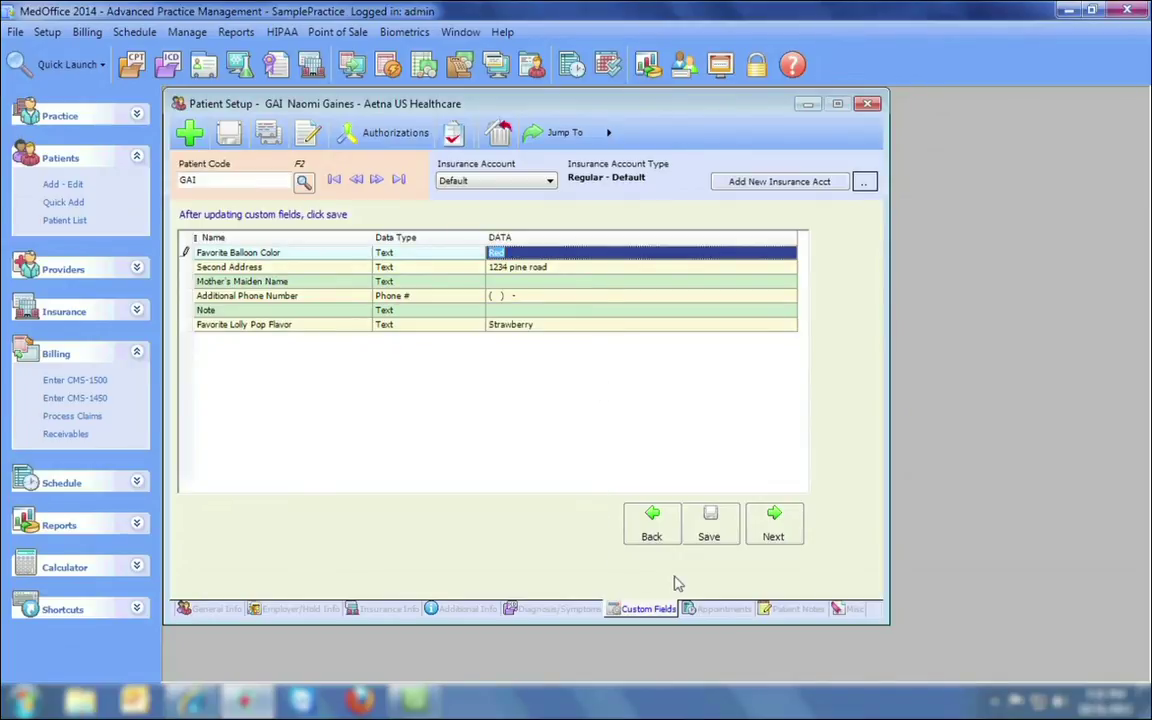
# Open the first patient record's notes and display the Oct 31 2013 note's full text.
pyautogui.click(711, 611)
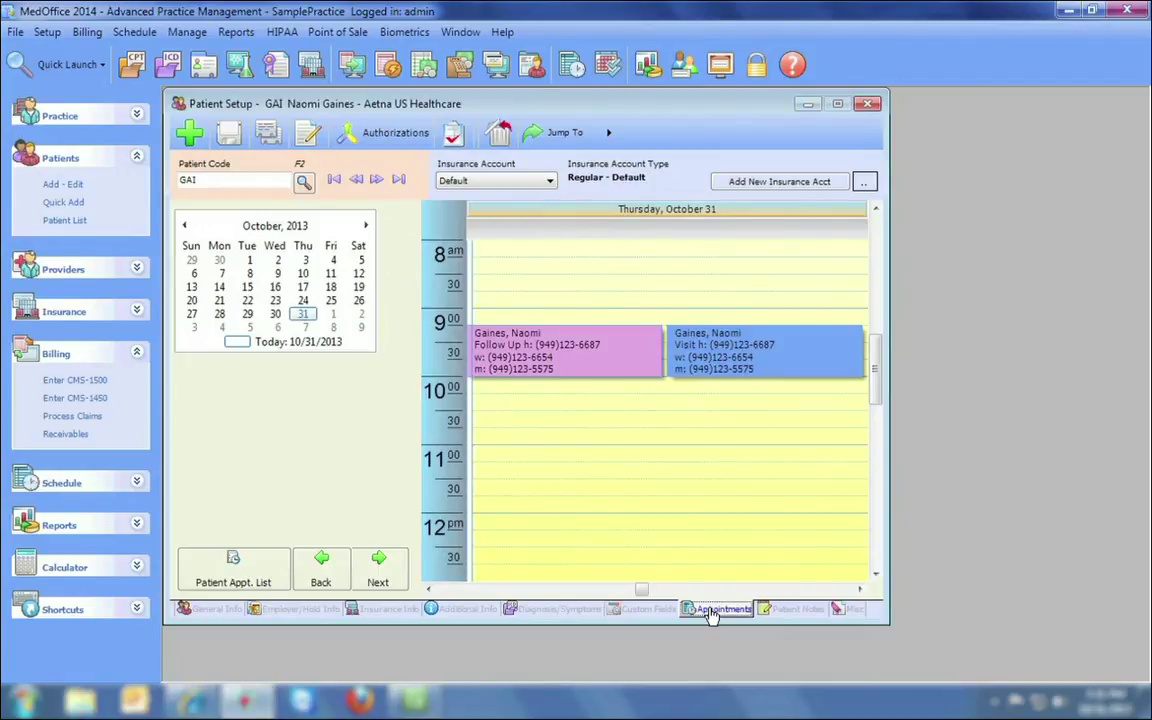
pyautogui.click(783, 612)
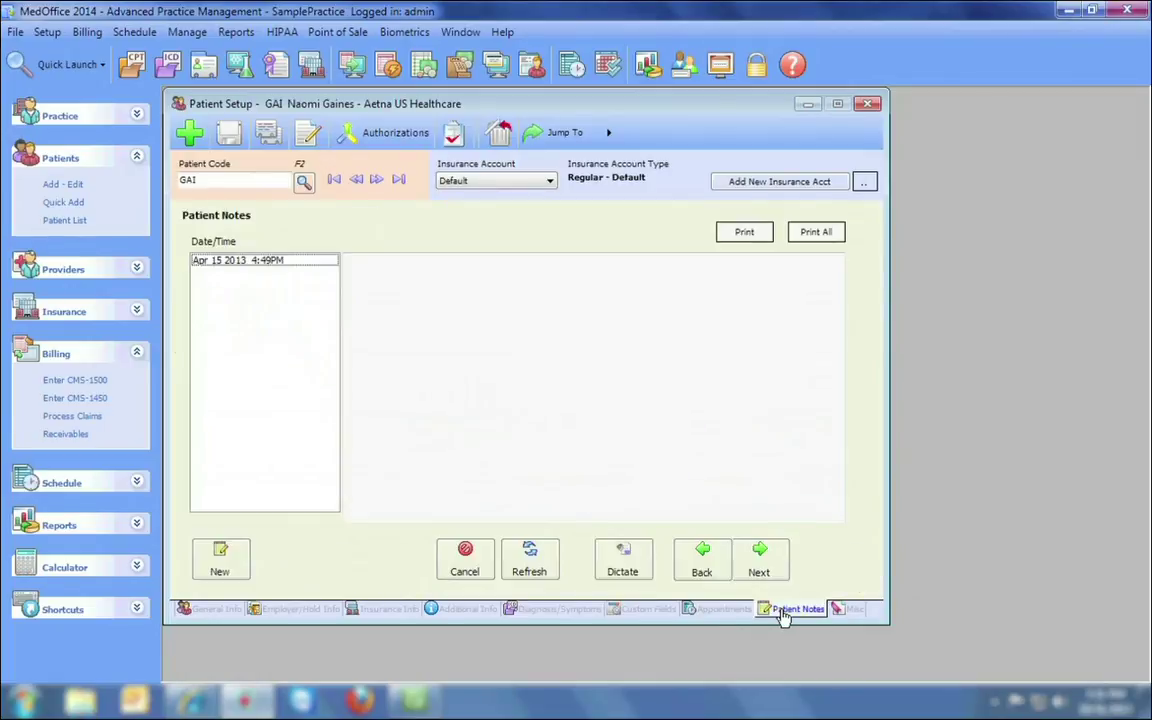
pyautogui.click(334, 179)
pyautogui.click(272, 262)
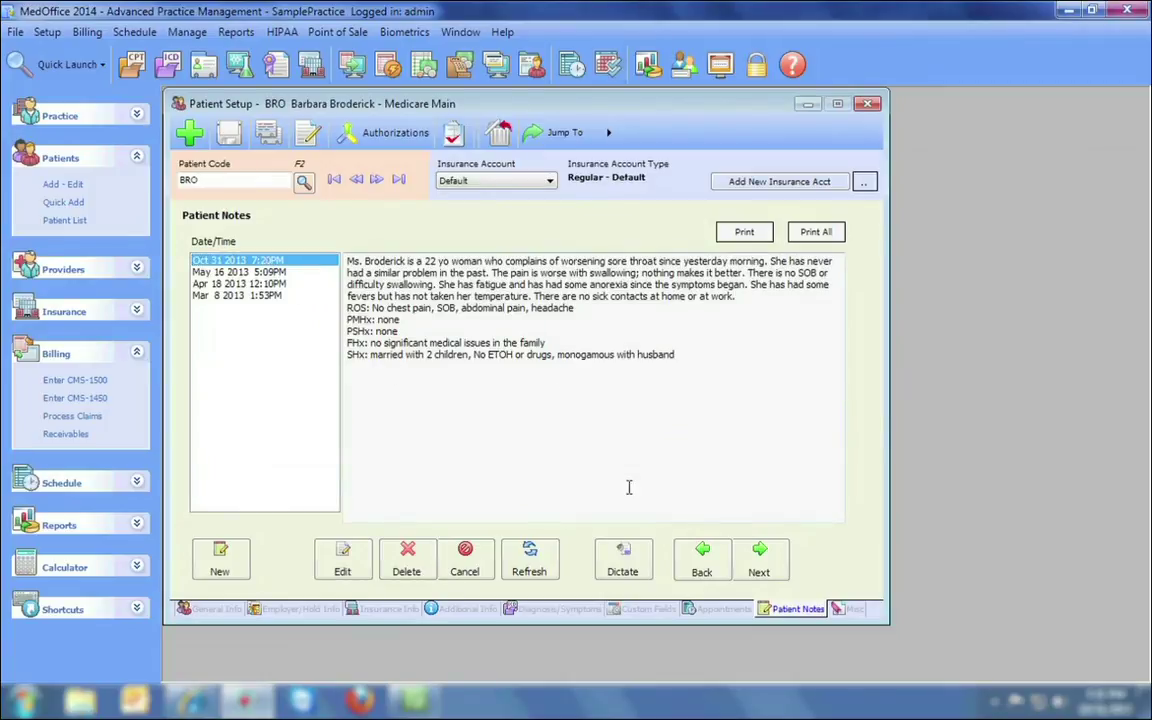
# Open and close the dictation setup, then preview the Oct 31 2013 note's printout.
pyautogui.click(625, 560)
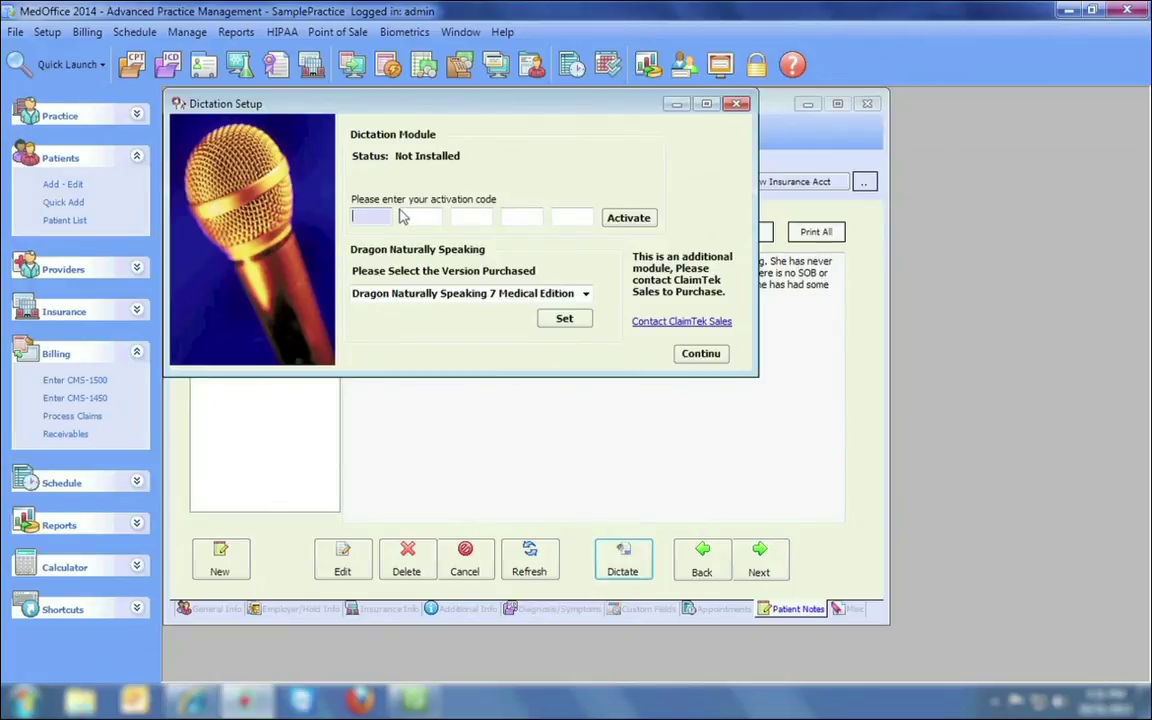
pyautogui.click(670, 103)
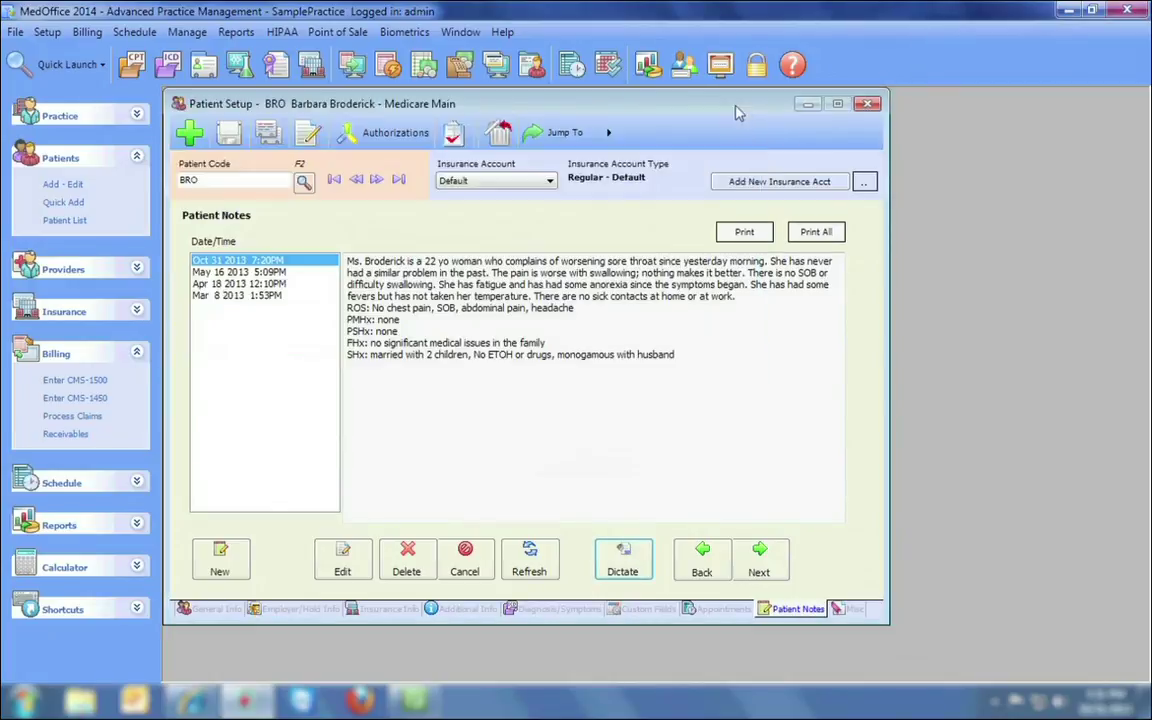
pyautogui.click(745, 232)
pyautogui.moveTo(1122, 205)
pyautogui.mouseDown()
pyautogui.moveTo(1122, 470)
pyautogui.moveTo(1122, 190)
pyautogui.mouseUp()
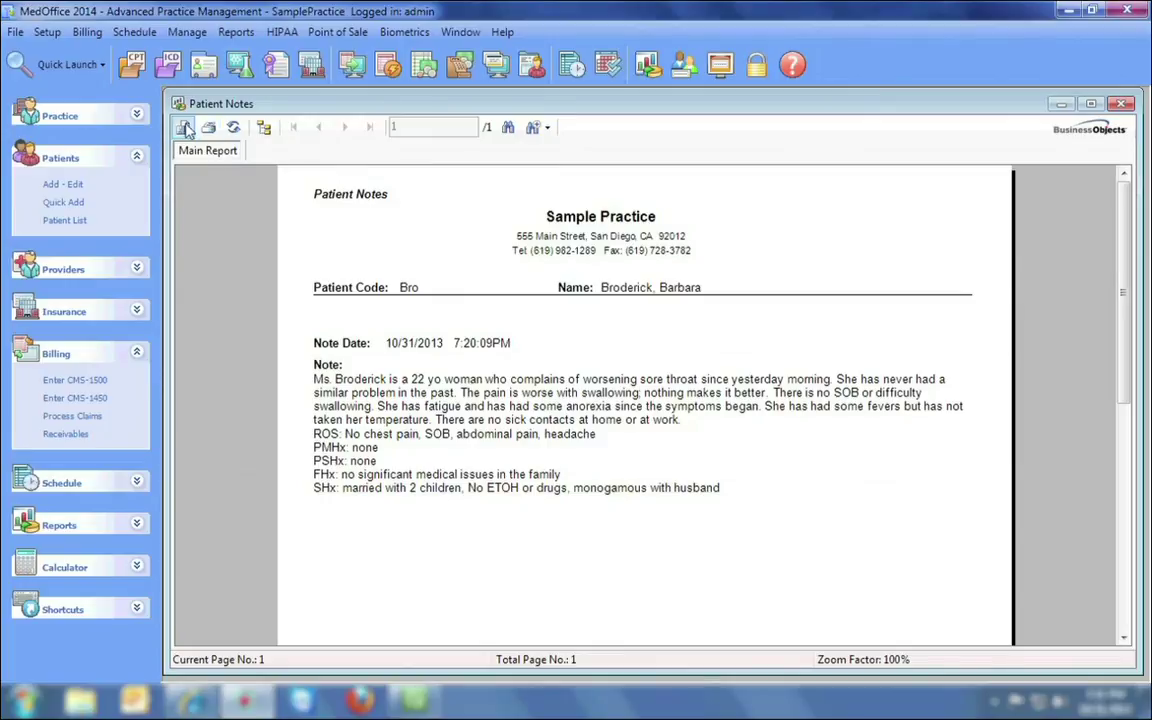
pyautogui.press('Escape')
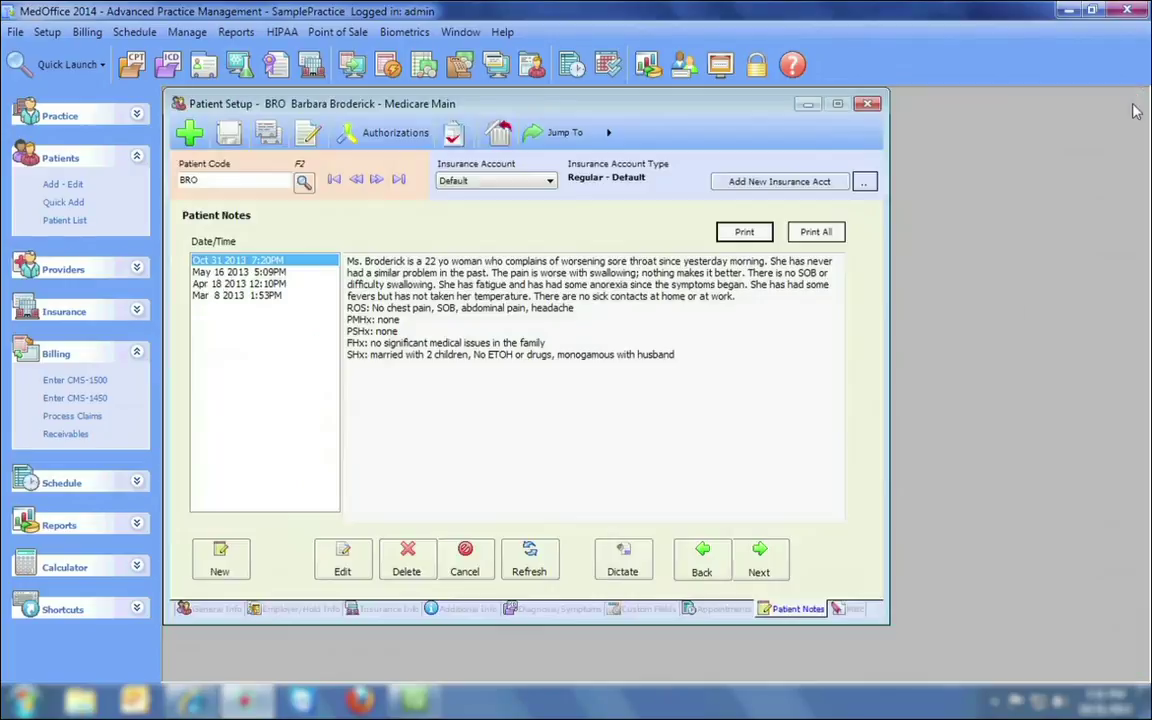
# Start a new General CMN form from the patient's Forms area, then cancel it.
pyautogui.click(846, 610)
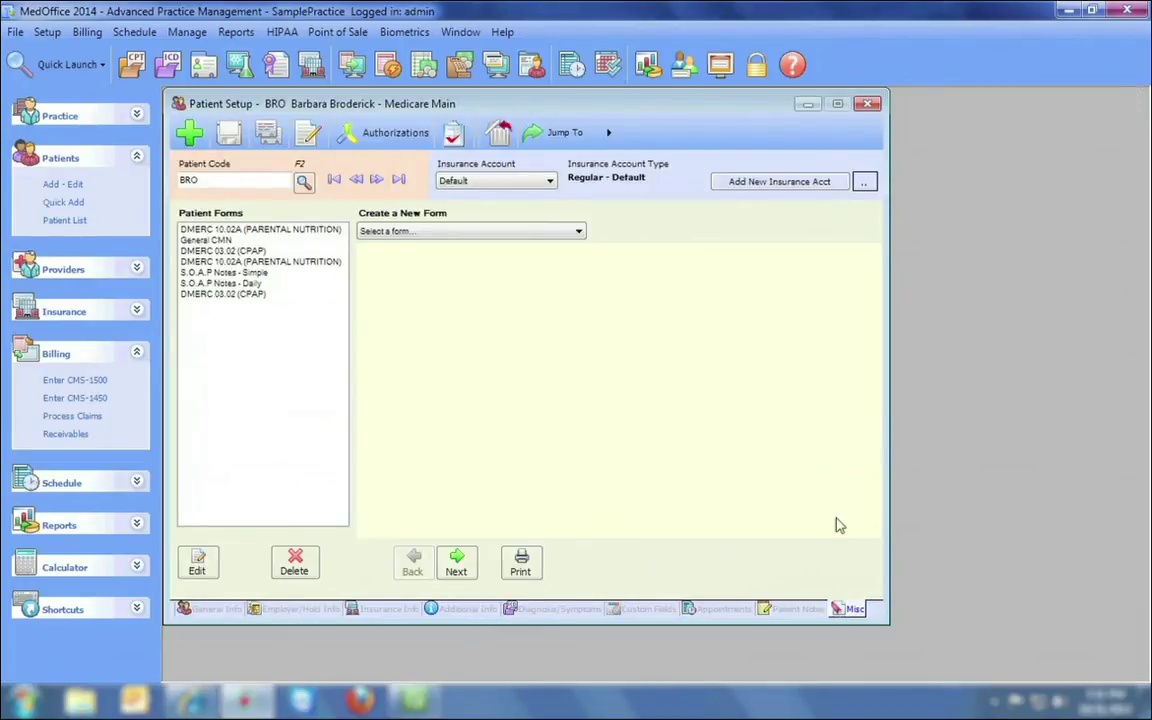
pyautogui.click(506, 231)
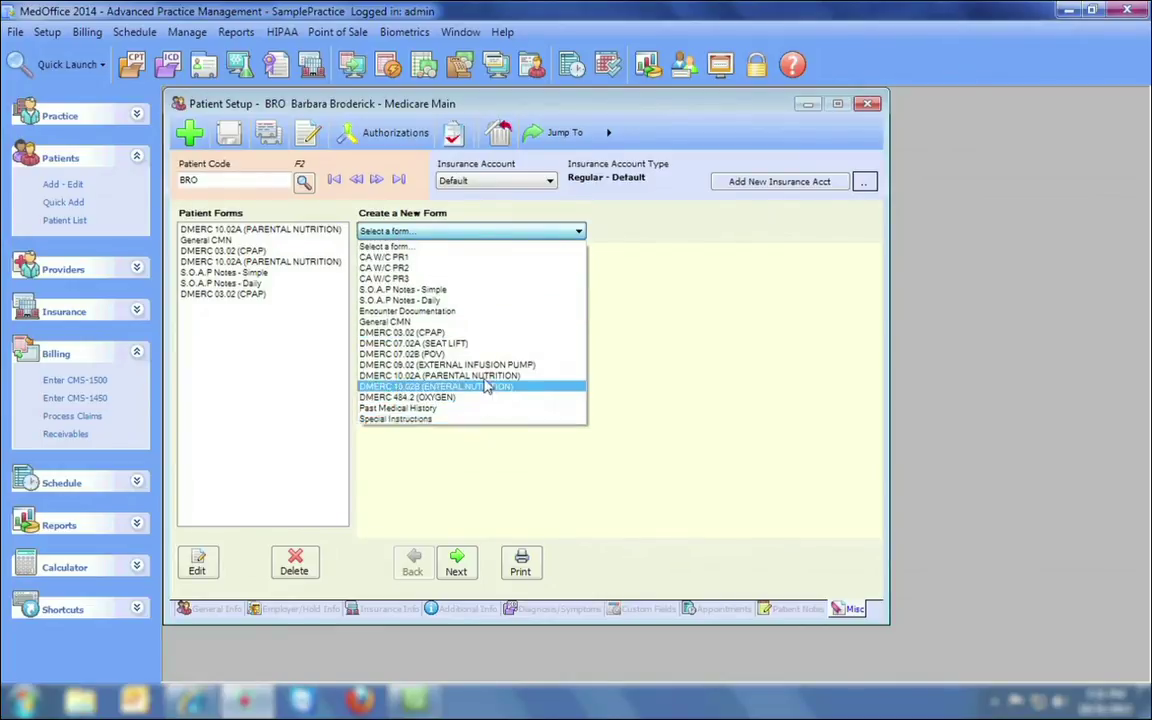
pyautogui.click(476, 322)
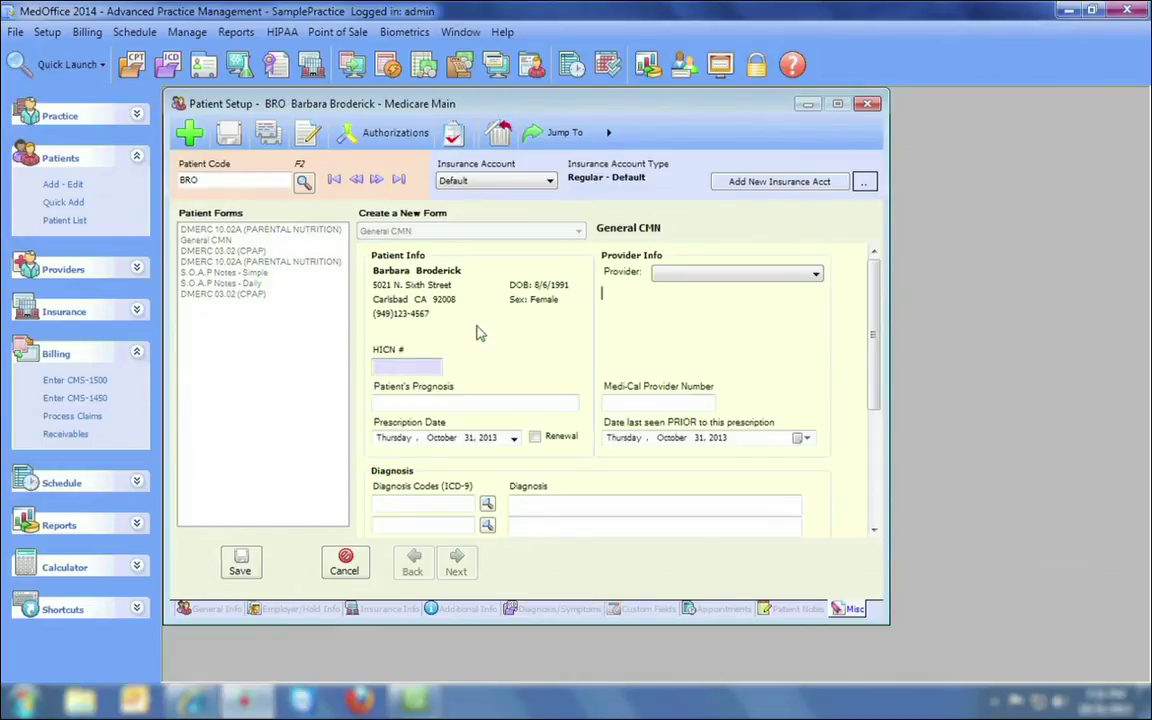
pyautogui.press('Escape')
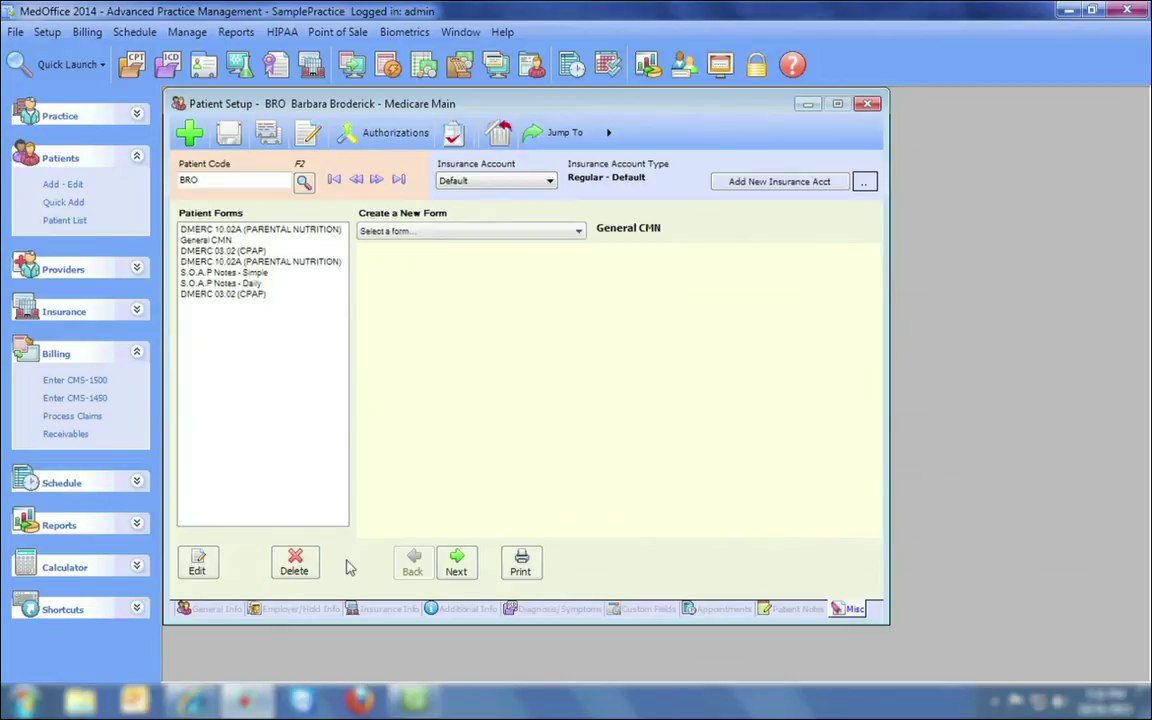
# Preview the saved DMERC 03.02 (CPAP) form full-screen, then close the report viewer.
pyautogui.click(238, 252)
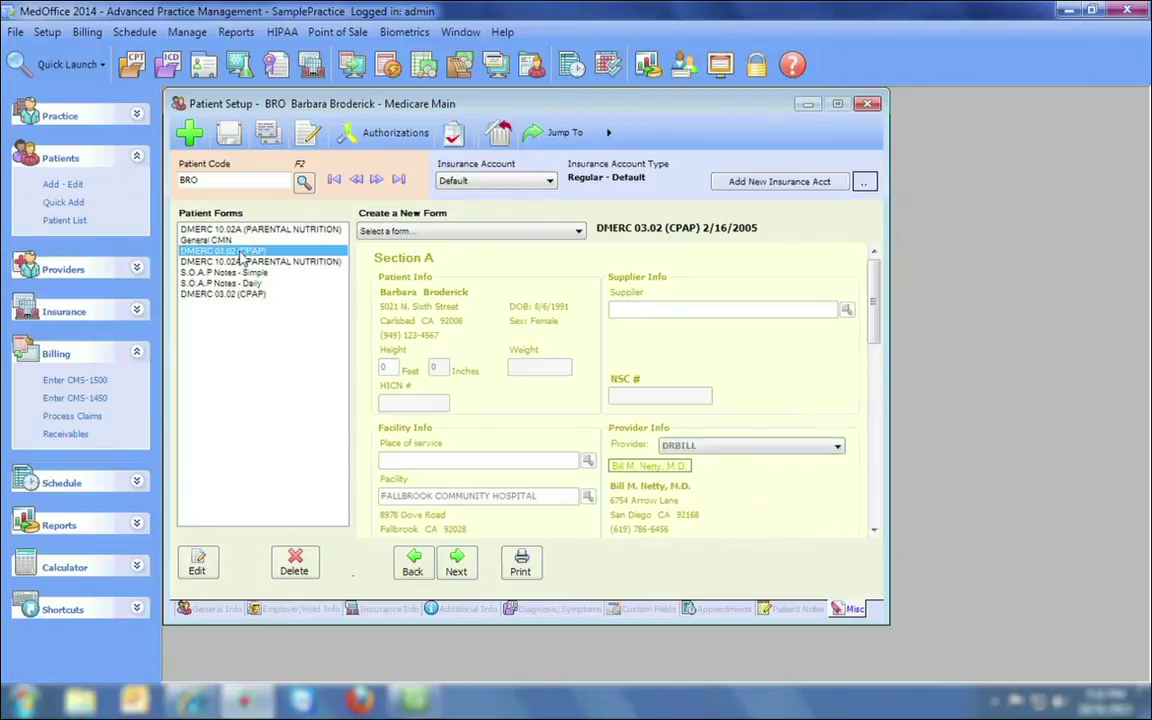
pyautogui.click(520, 562)
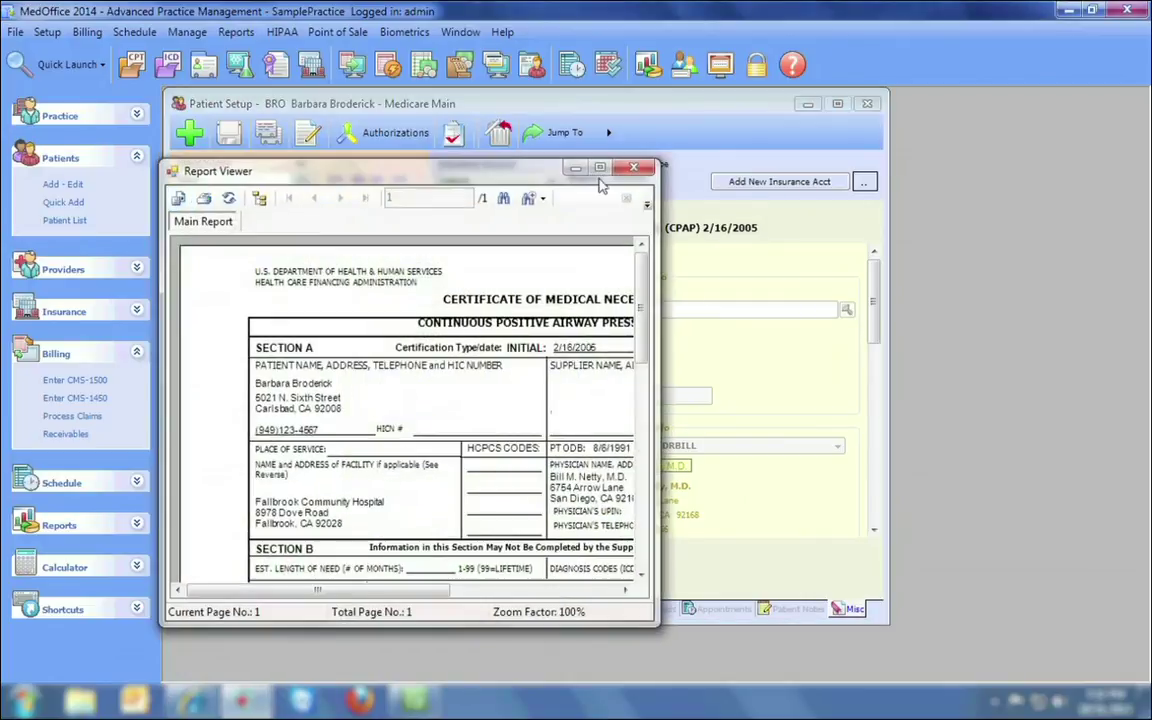
pyautogui.click(620, 172)
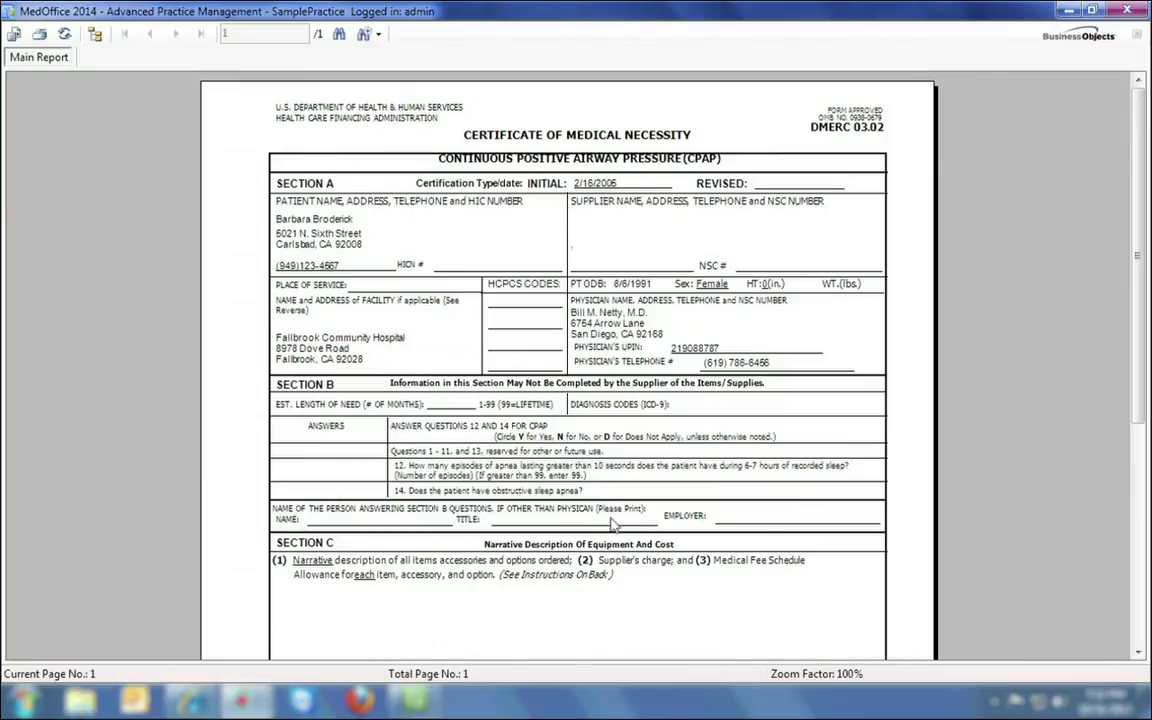
pyautogui.moveTo(1142, 162); pyautogui.dragTo(1137, 133)
pyautogui.hotkey('alt', 'F4')
pyautogui.hotkey('alt', 'F4')
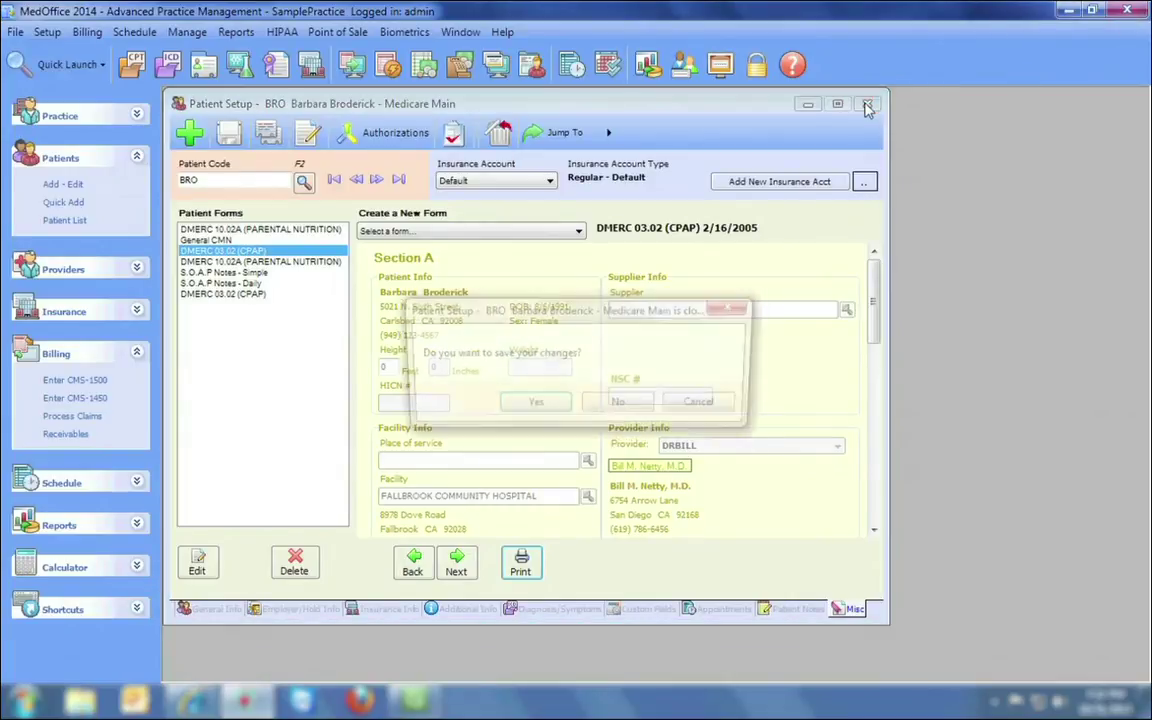
# Decline saving changes so Patient Setup closes to the empty workspace.
pyautogui.click(621, 406)
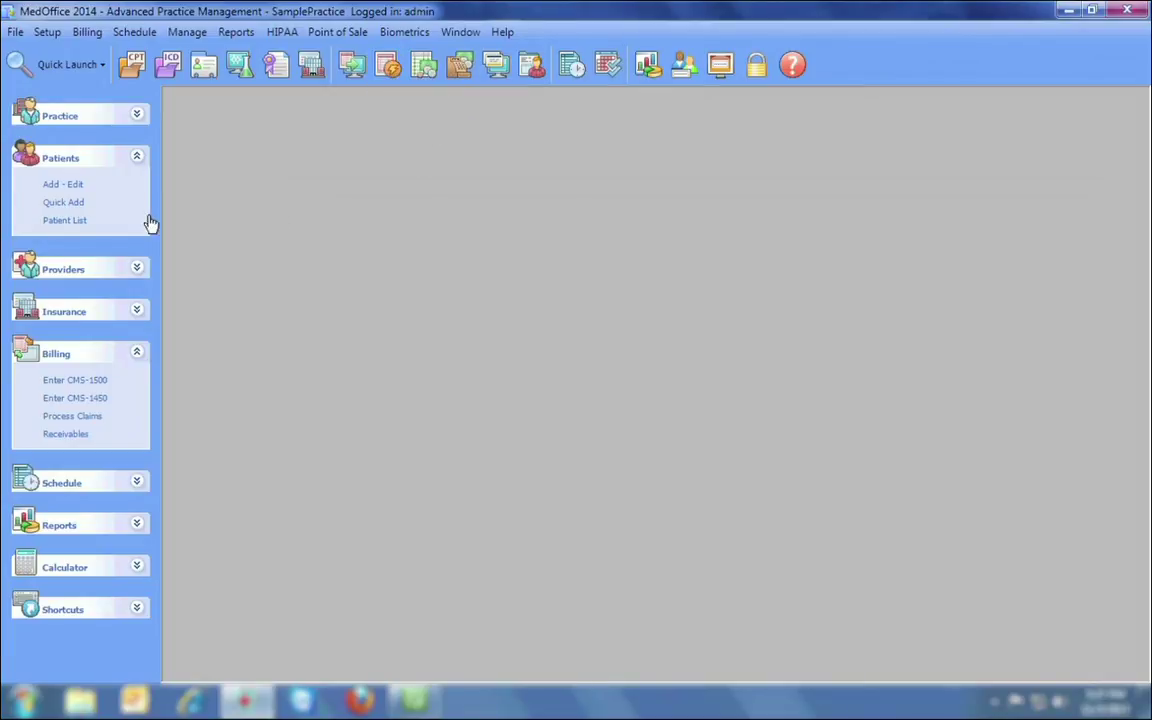
# Reopen the demo patient on Insurance Info and list their single authorization beside the record.
pyautogui.click(72, 186)
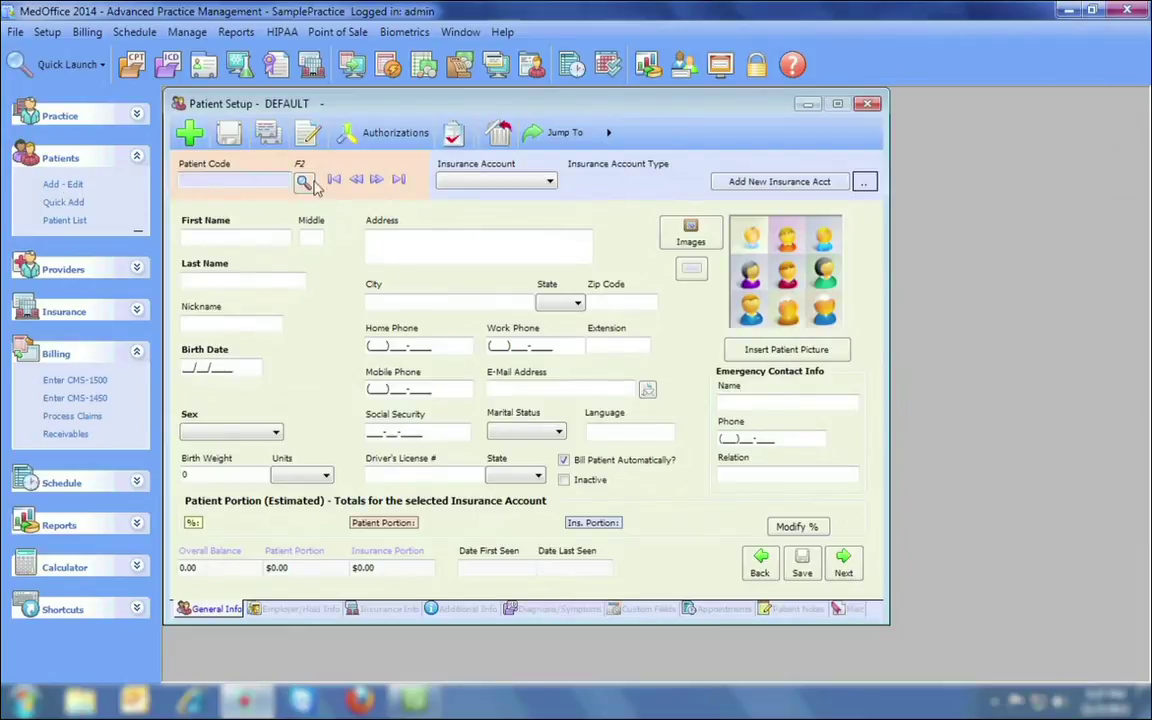
pyautogui.click(334, 179)
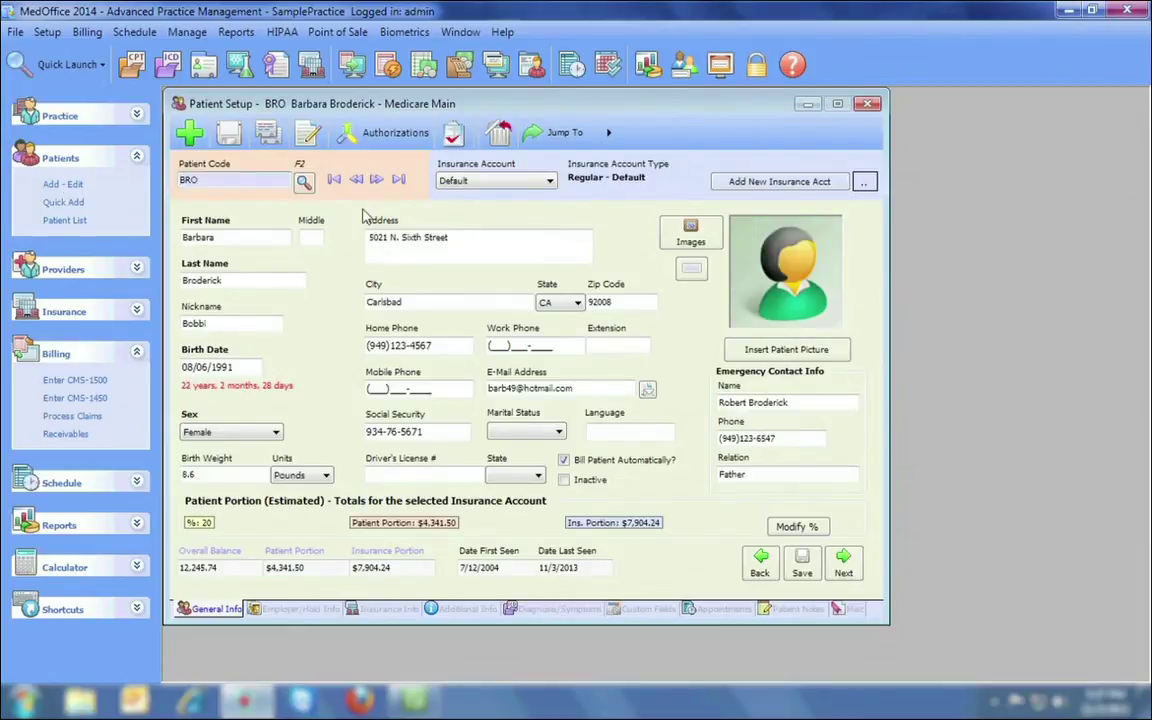
pyautogui.click(364, 610)
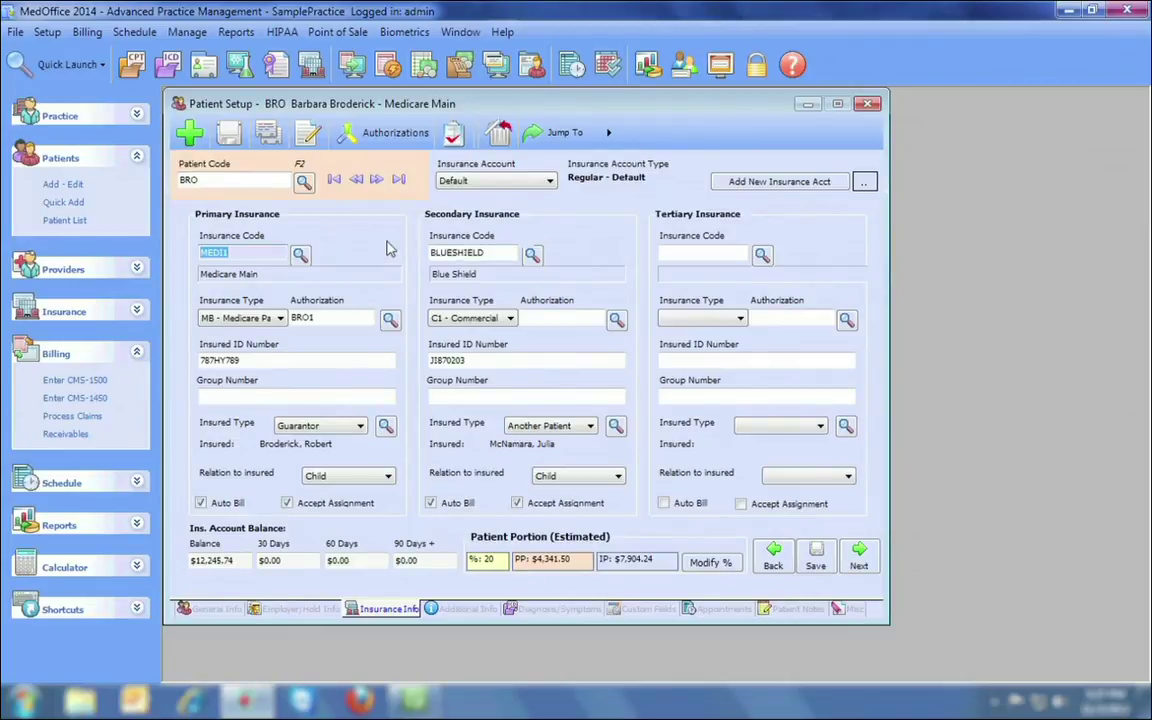
pyautogui.click(360, 124)
pyautogui.moveTo(405, 108); pyautogui.dragTo(860, 125)
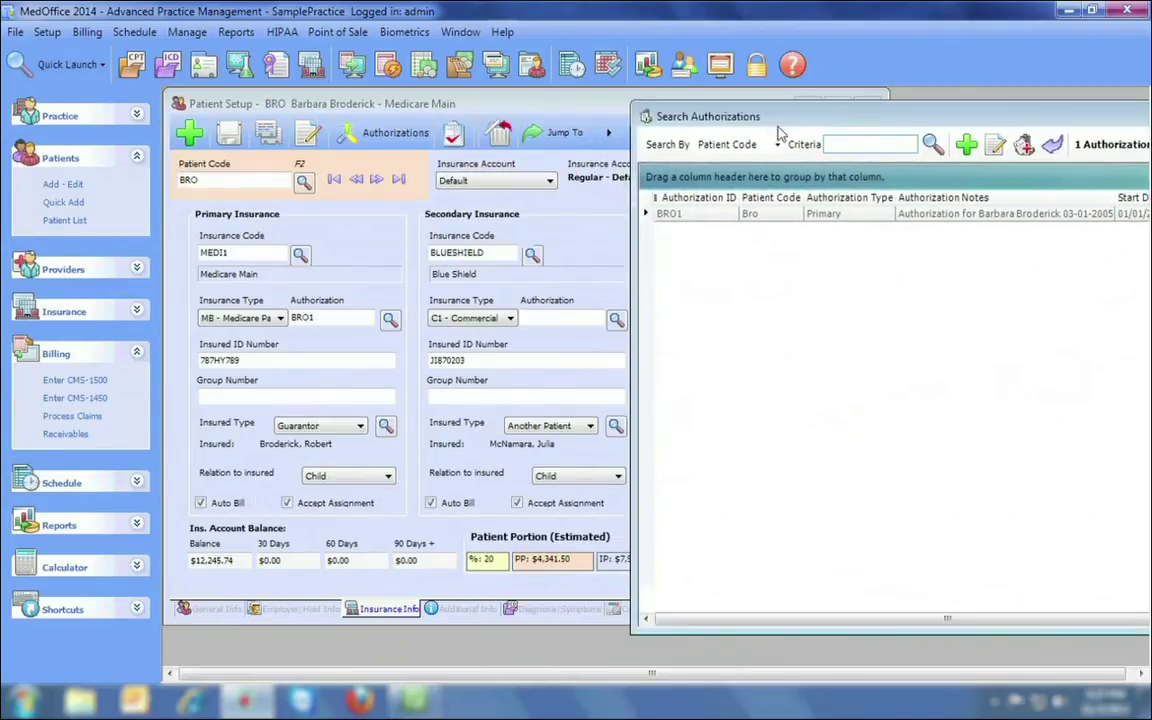
pyautogui.click(573, 139)
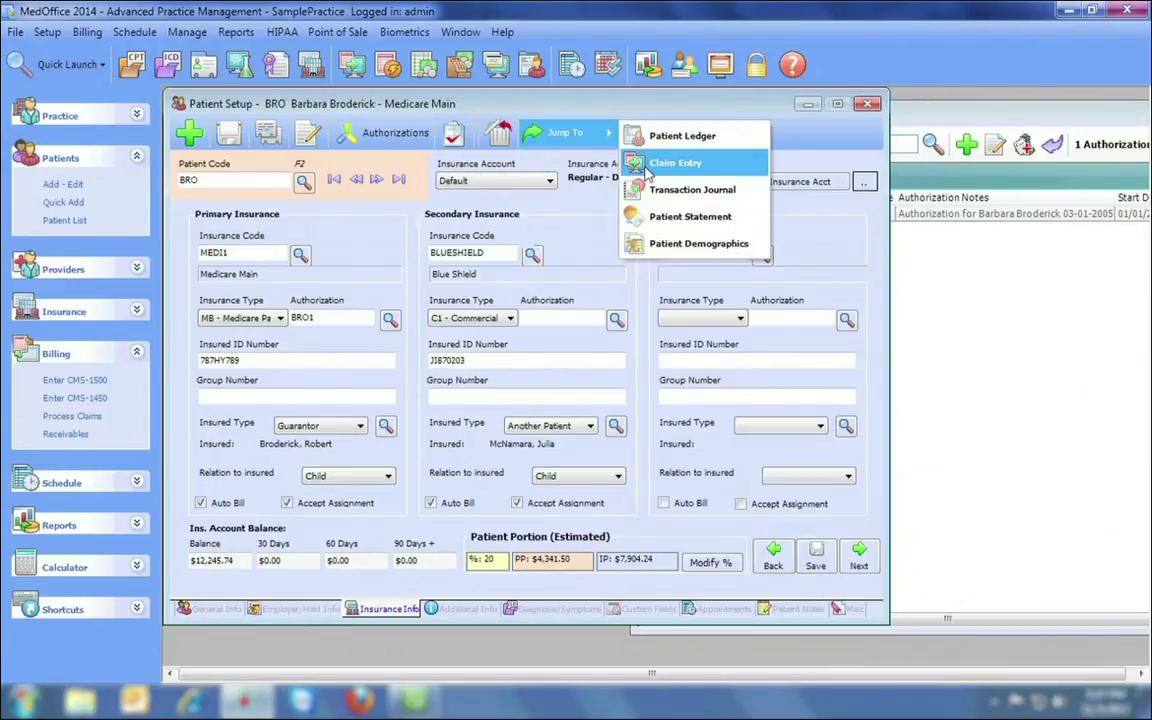
pyautogui.click(665, 162)
pyautogui.moveTo(506, 110); pyautogui.dragTo(691, 138)
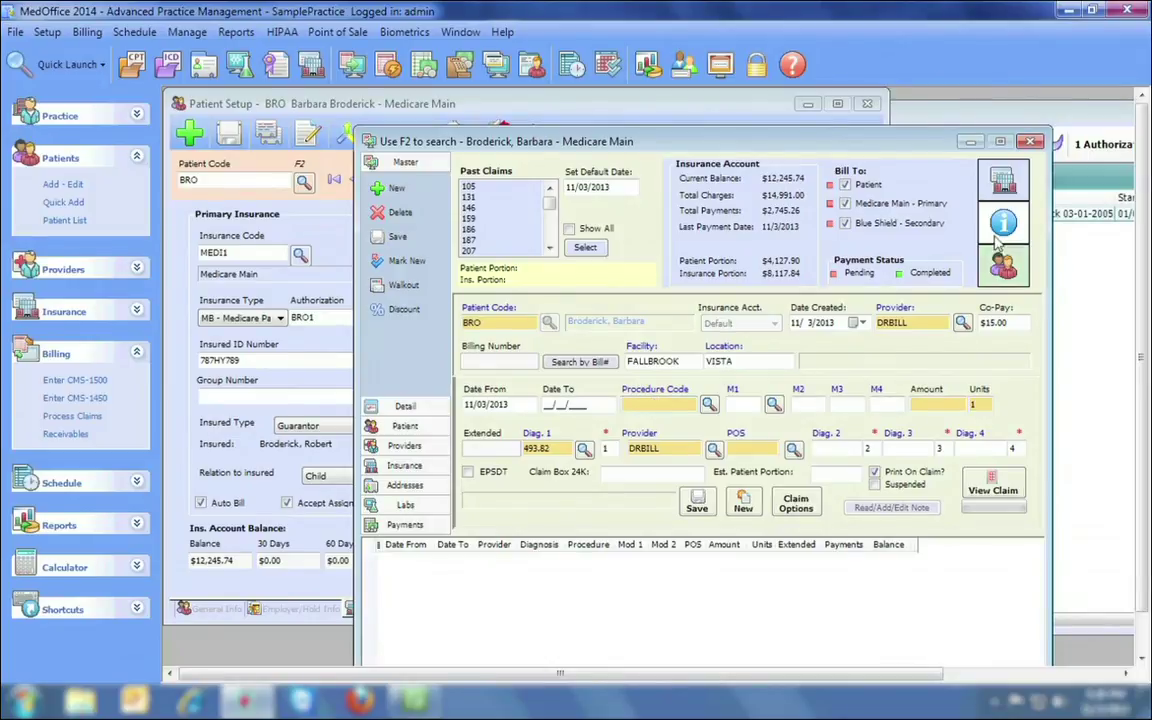
pyautogui.click(1033, 143)
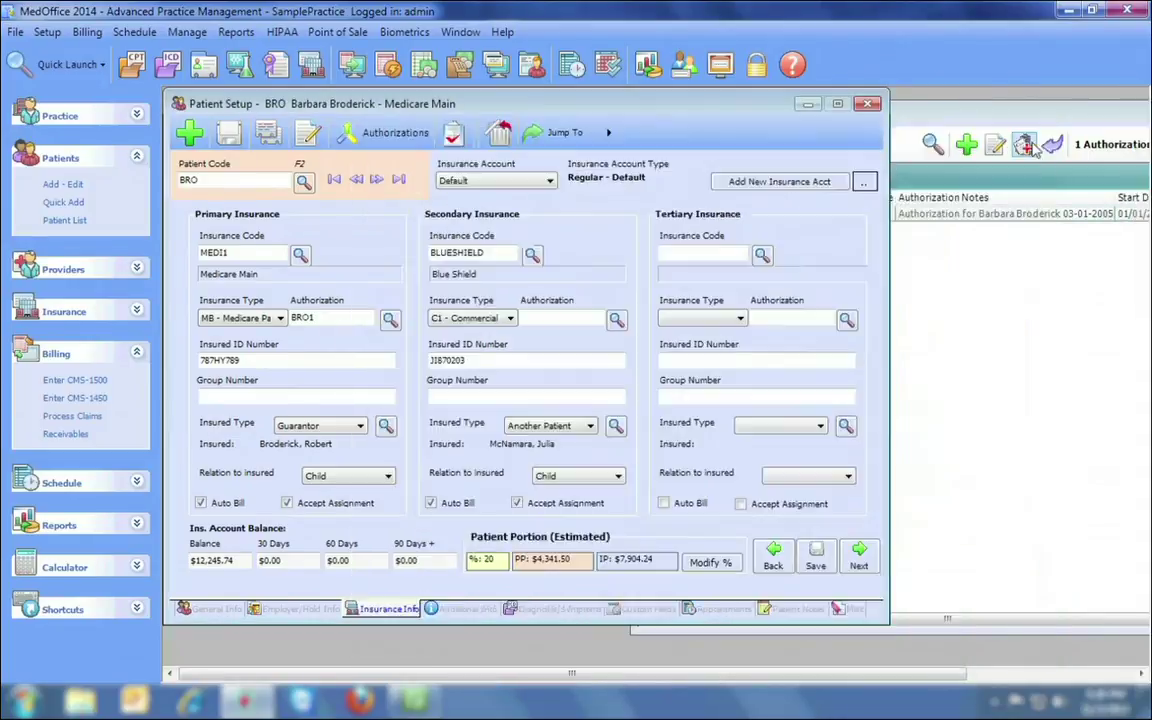
# Start a CMS-1450 claim and load the demo patient into it.
pyautogui.click(70, 399)
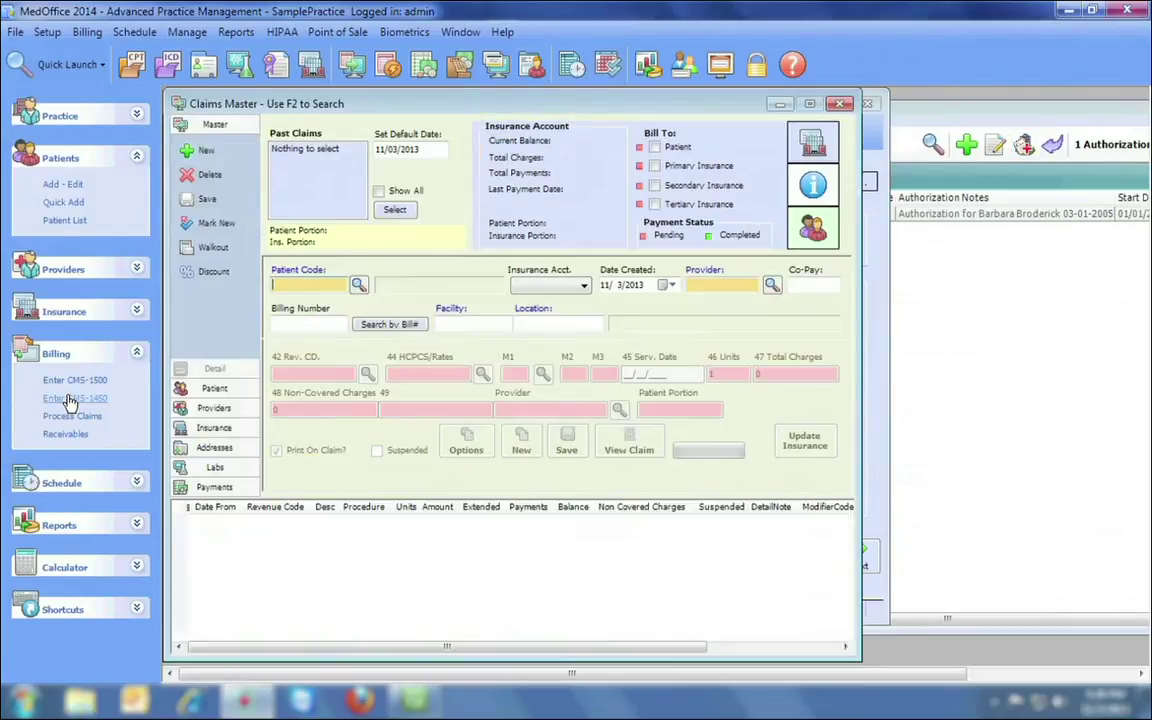
pyautogui.click(360, 286)
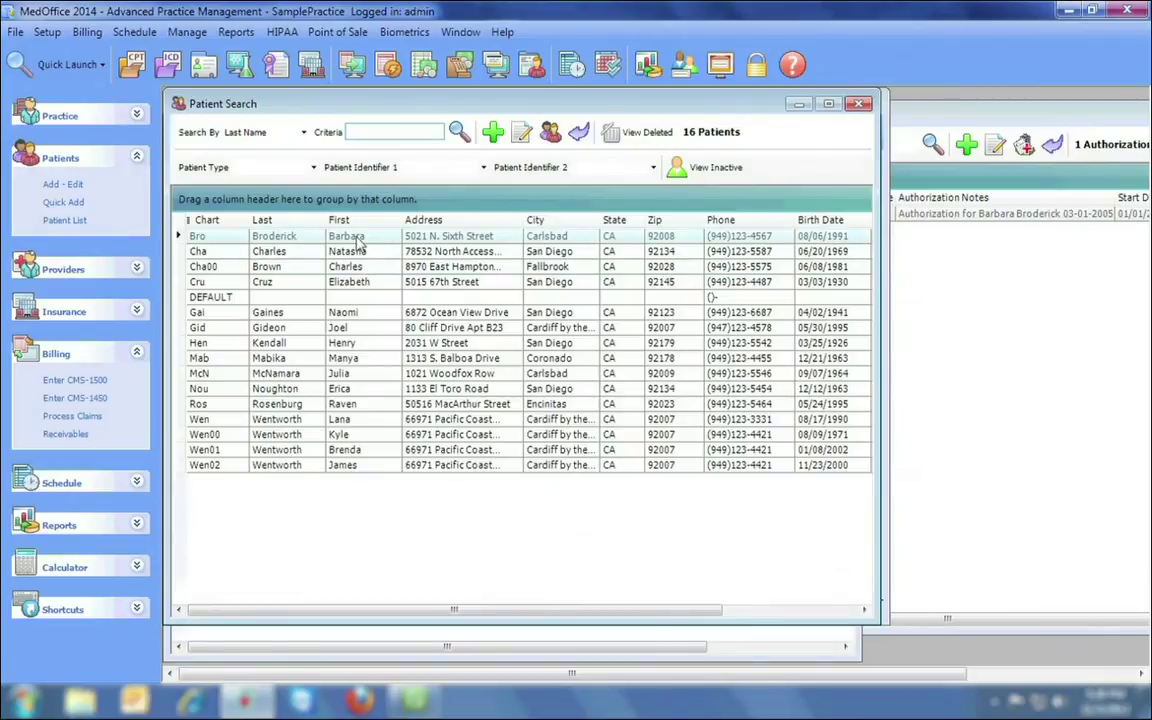
pyautogui.doubleClick(355, 238)
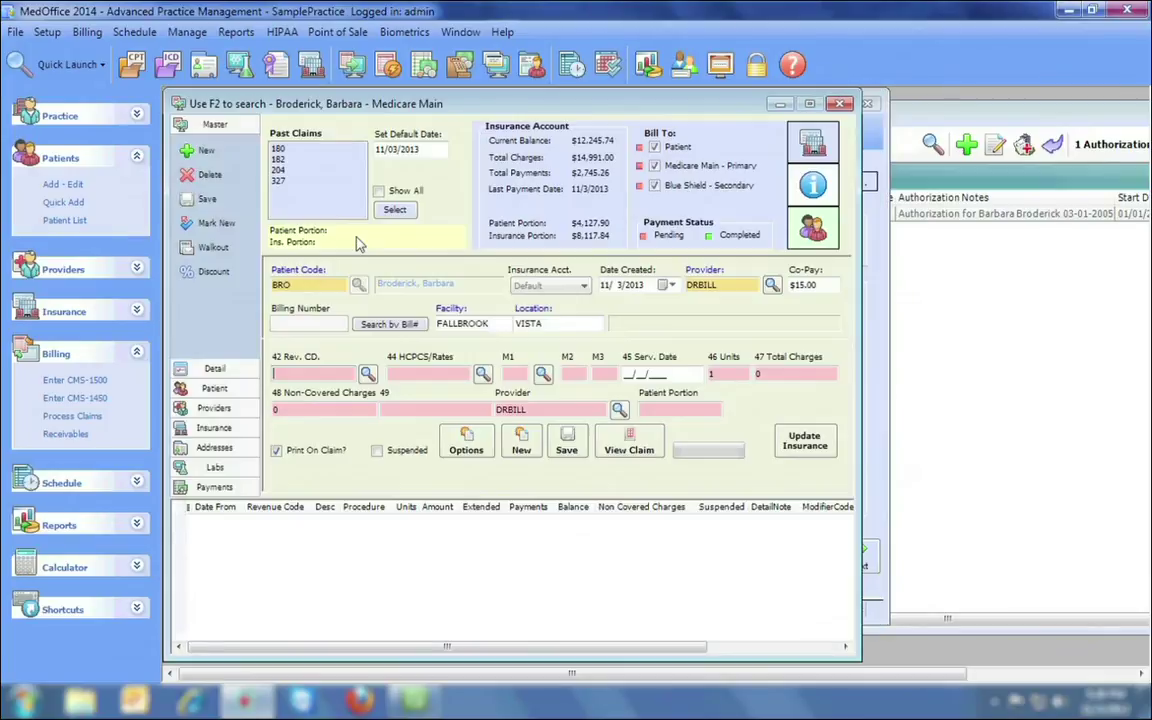
# Browse the Rev. CD, HCPCS and M1 code lookups, then minimize MedOffice.
pyautogui.click(367, 375)
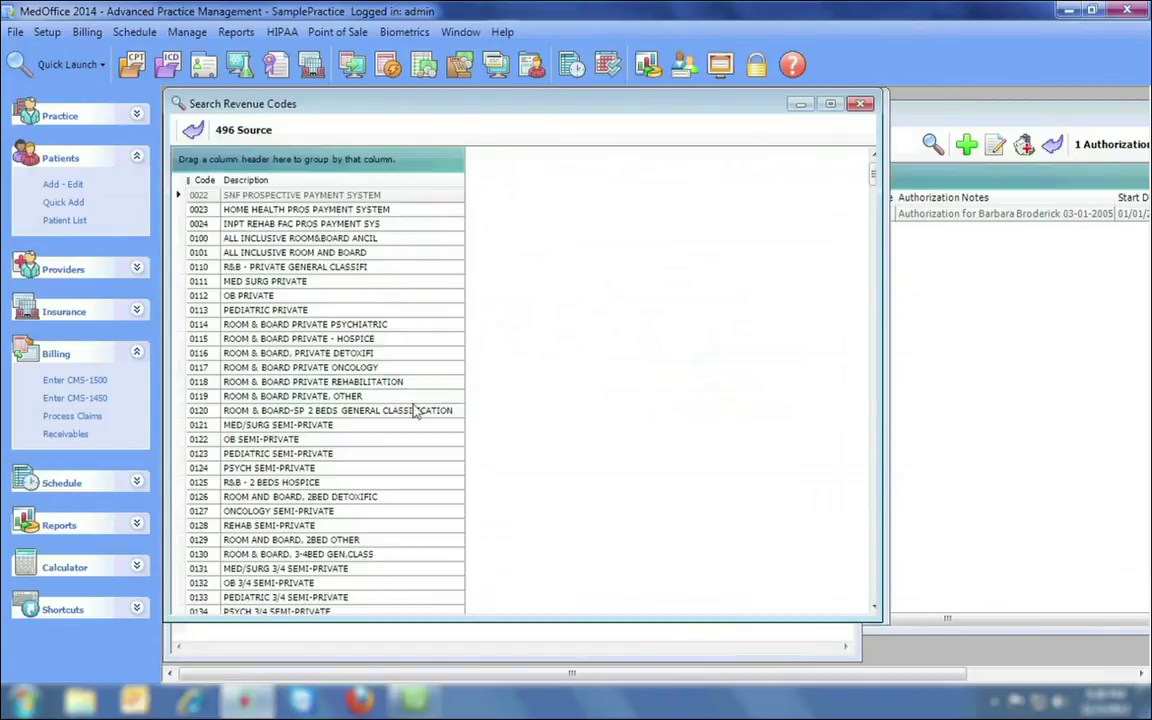
pyautogui.click(864, 106)
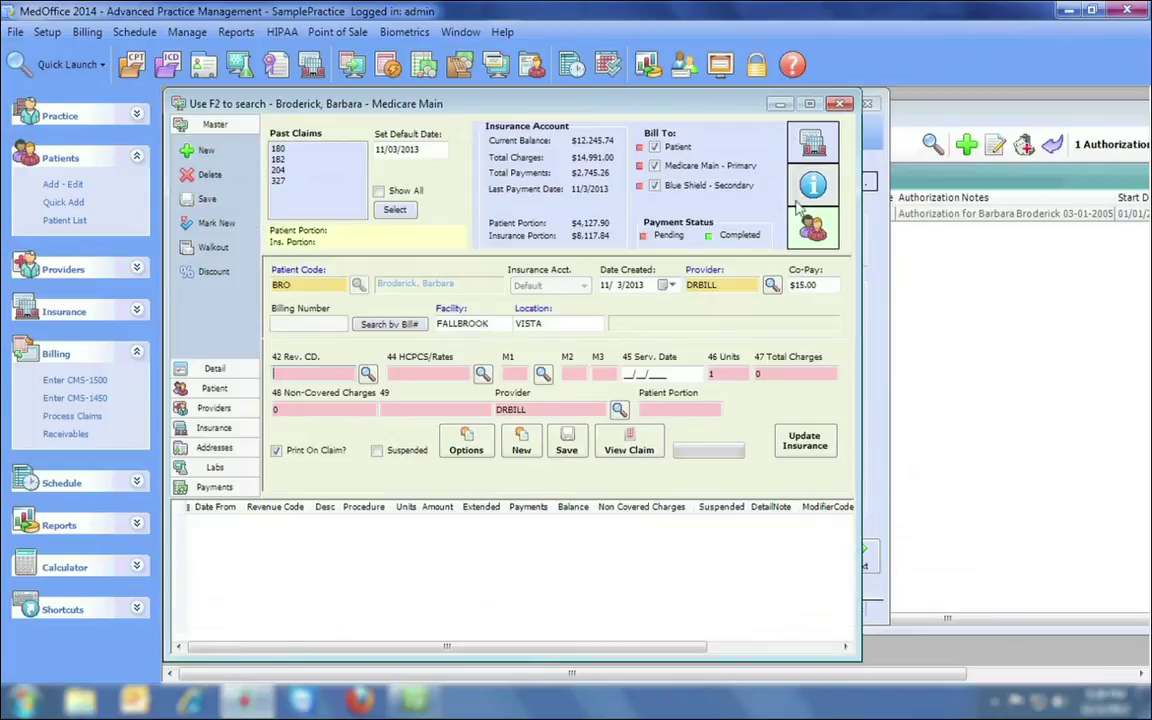
pyautogui.click(484, 374)
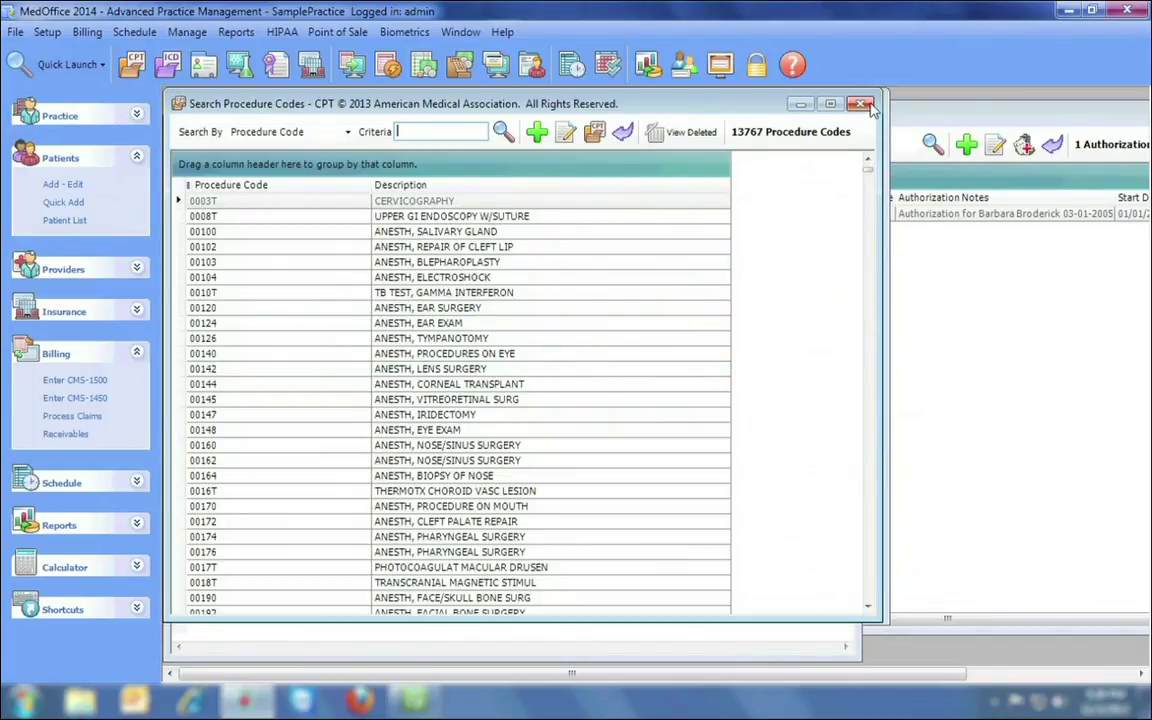
pyautogui.click(862, 105)
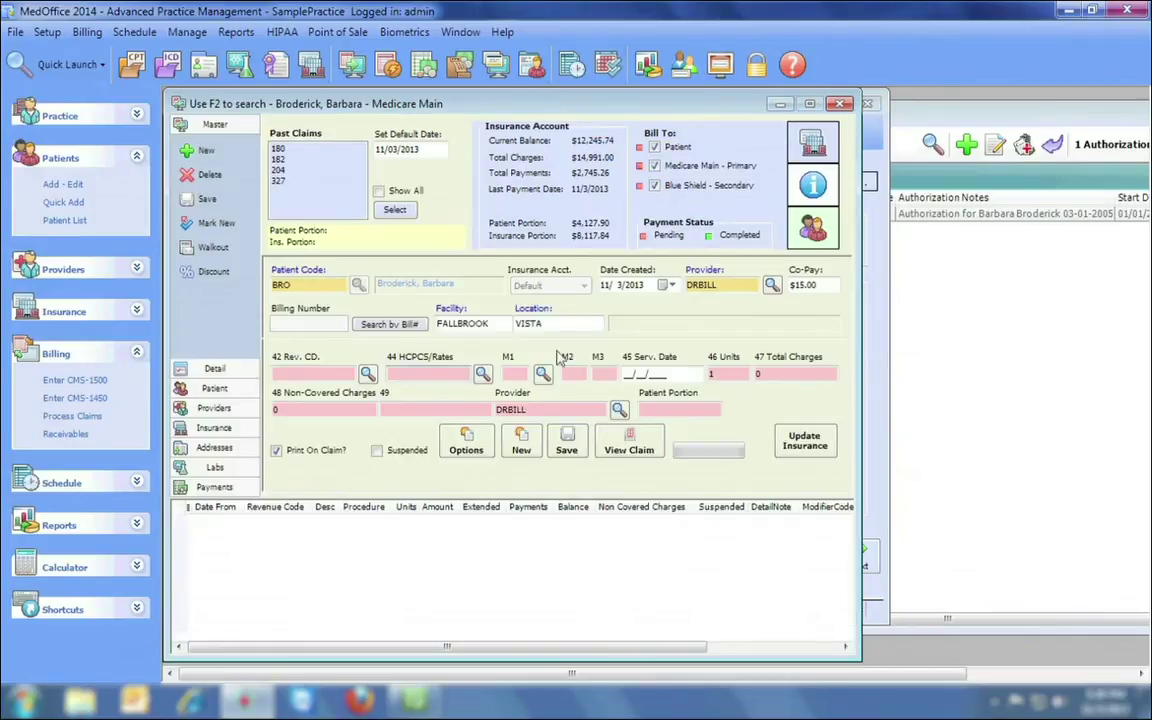
pyautogui.click(543, 376)
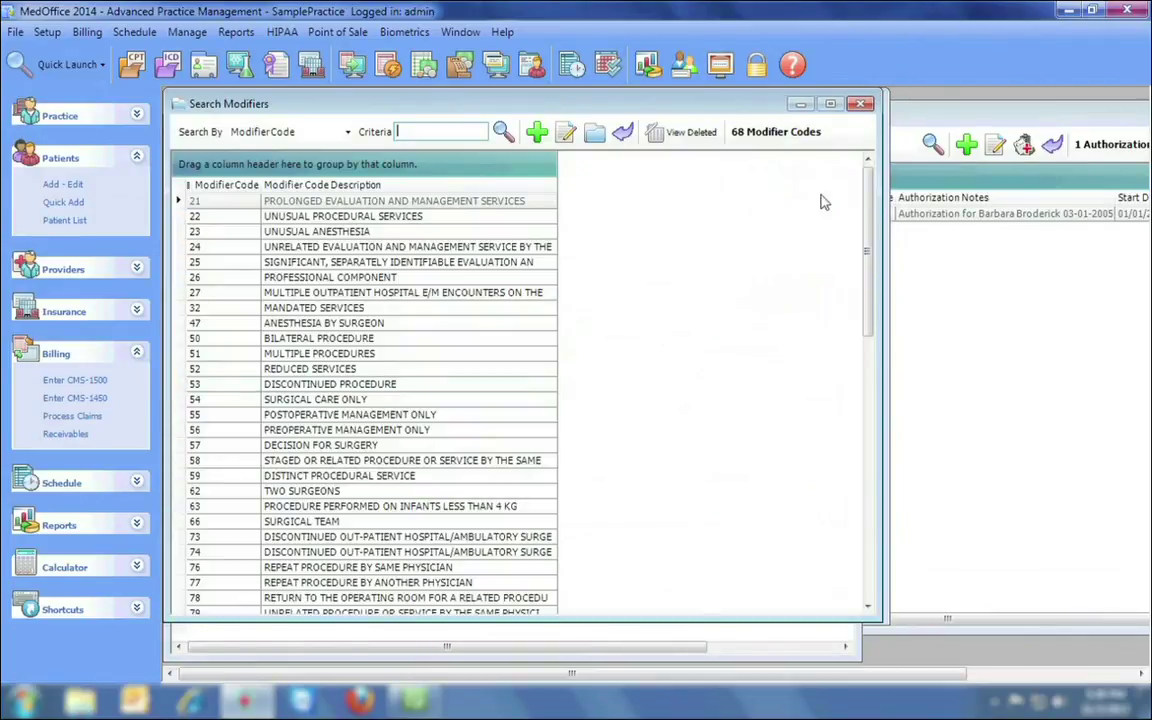
pyautogui.click(861, 104)
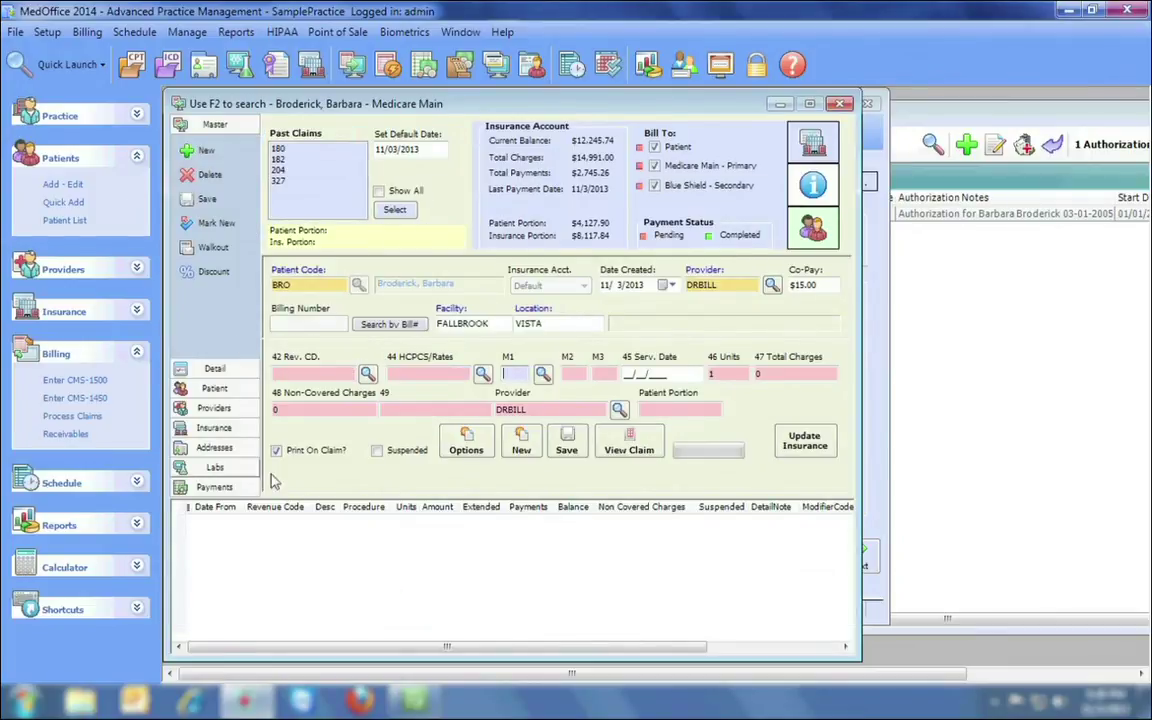
pyautogui.click(1066, 12)
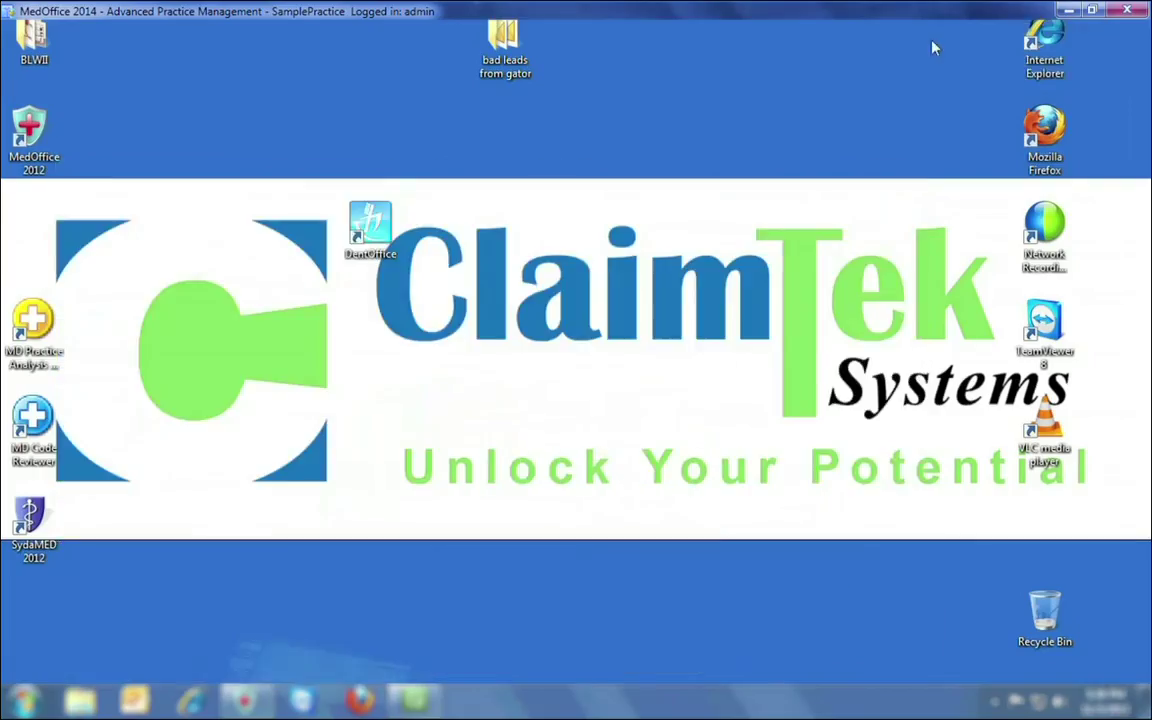
# Restore MedOffice and close the claim, unsaved Patient Setup and authorizations search.
pyautogui.click(370, 226)
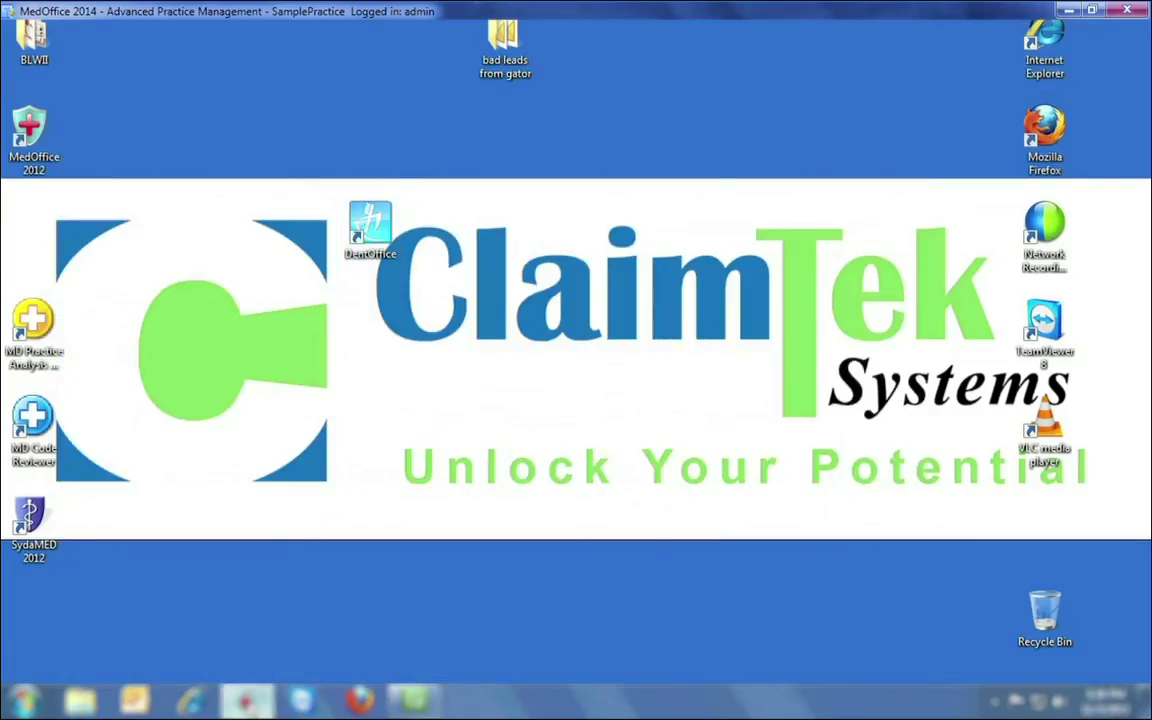
pyautogui.click(243, 700)
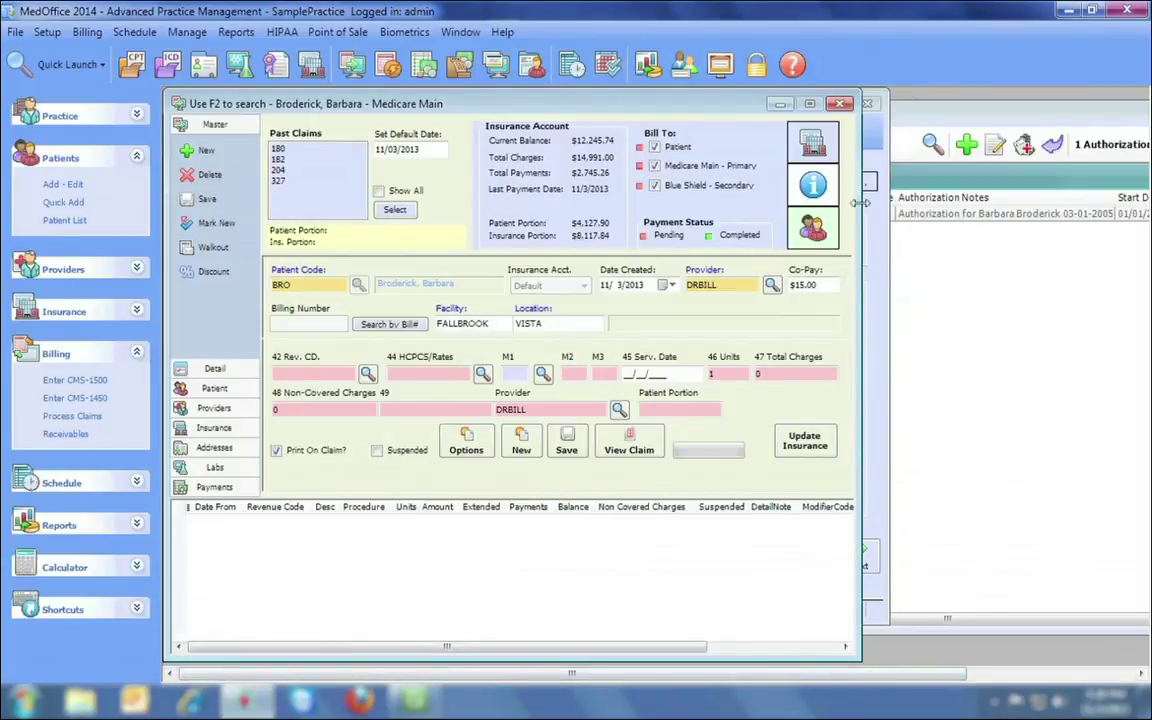
pyautogui.click(870, 104)
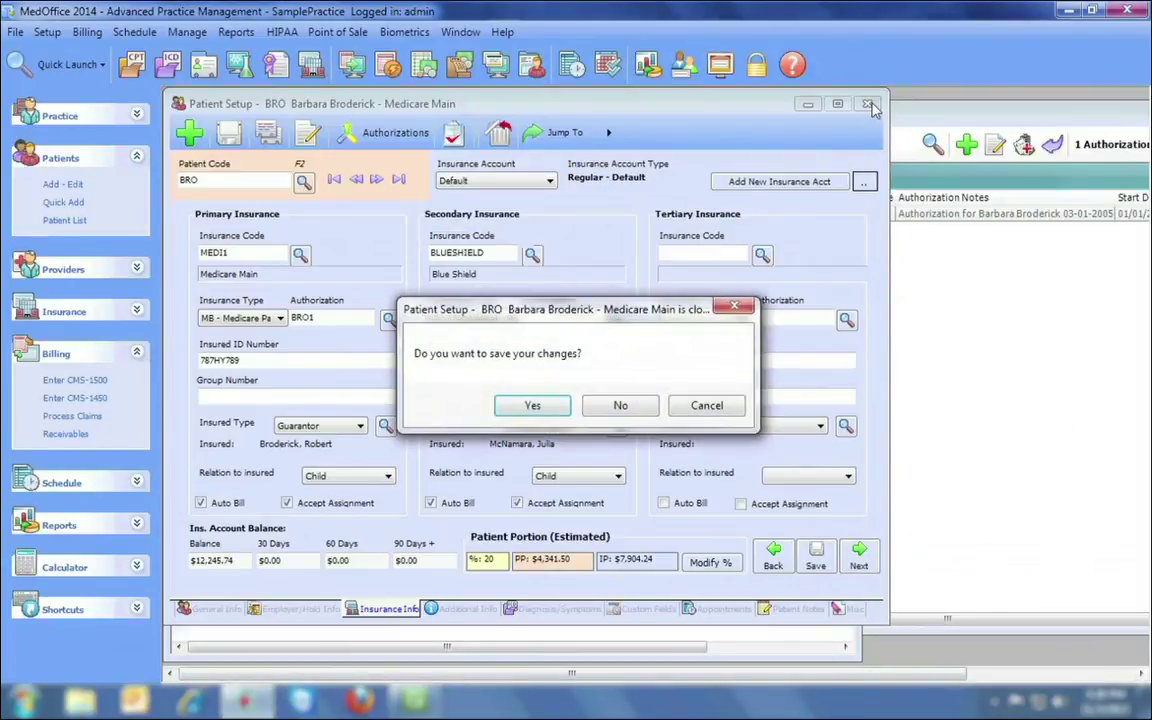
pyautogui.press('Return')
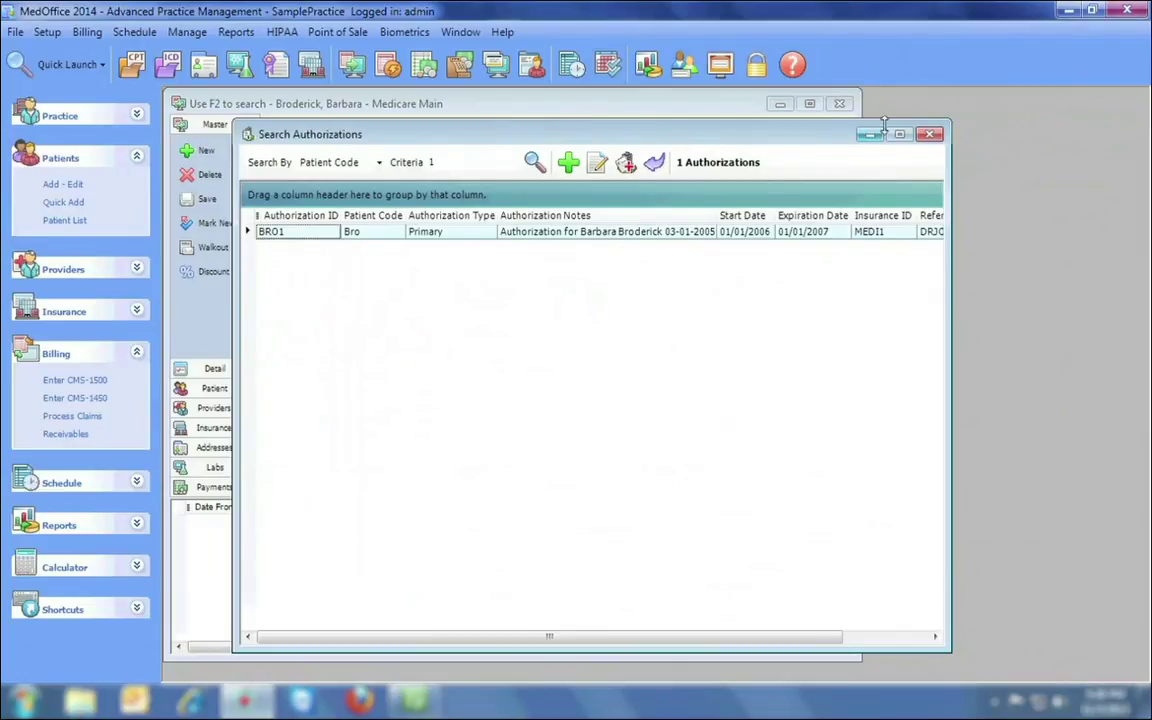
pyautogui.click(929, 134)
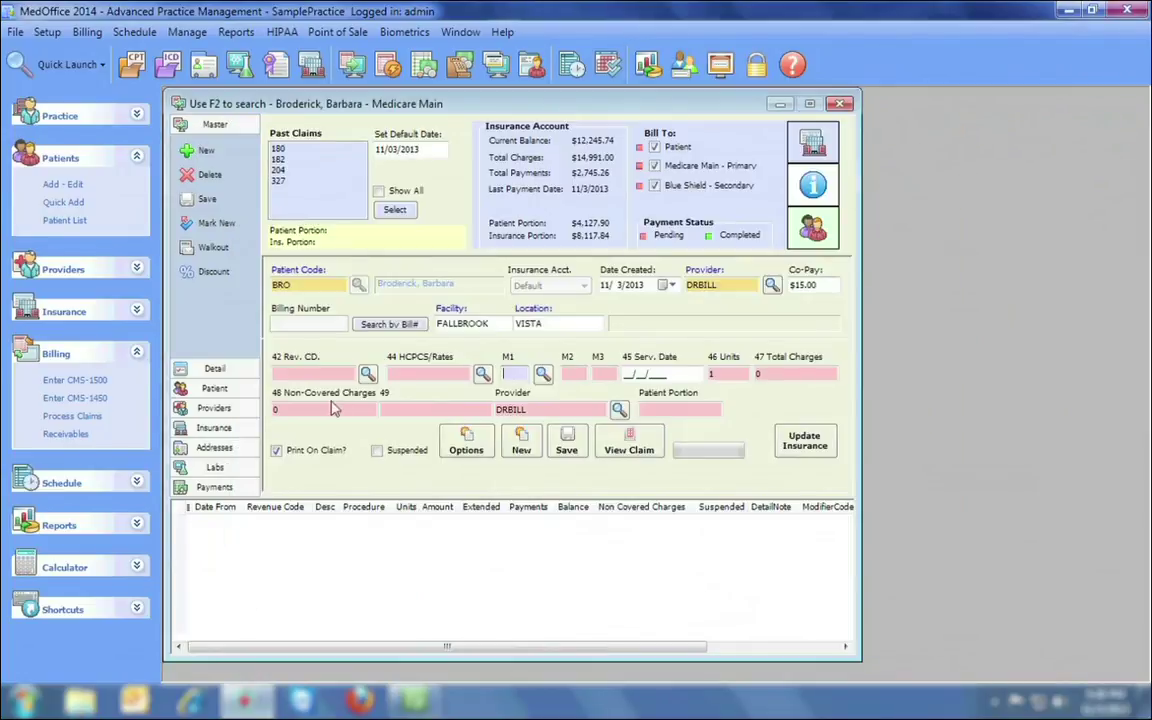
# Close the blank CMS-1500 claim entry window and the patient's Medicare Main claim window.
pyautogui.click(98, 381)
pyautogui.moveTo(365, 120); pyautogui.dragTo(665, 125)
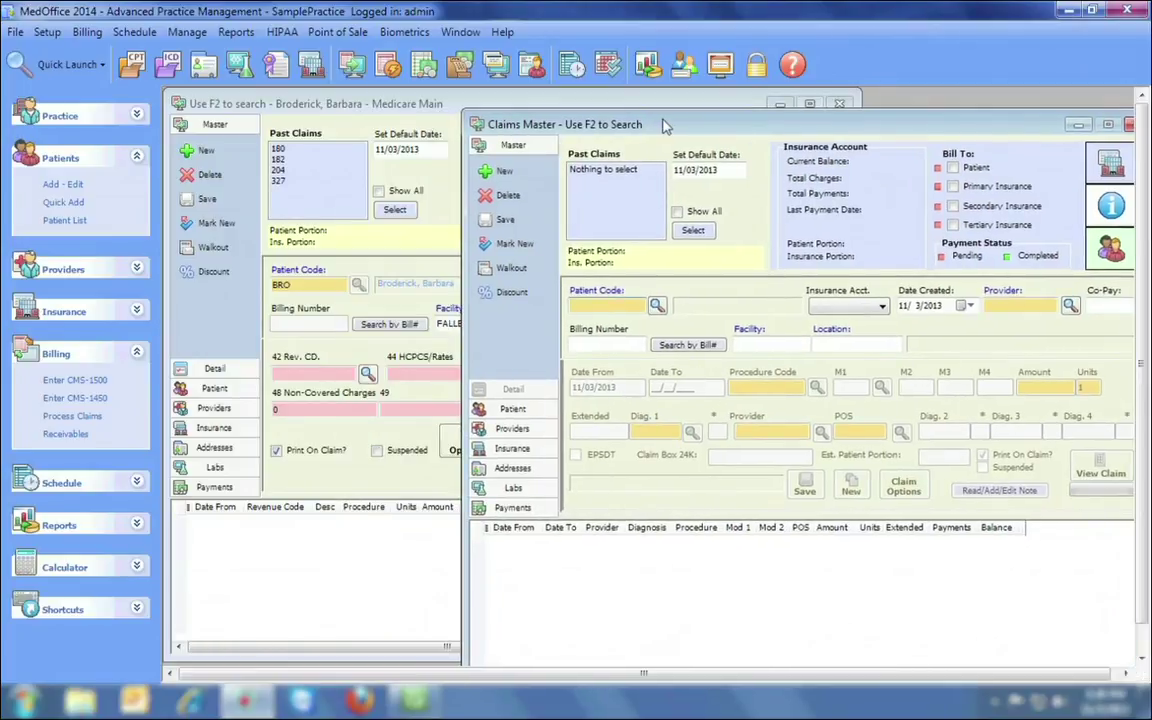
pyautogui.click(586, 98)
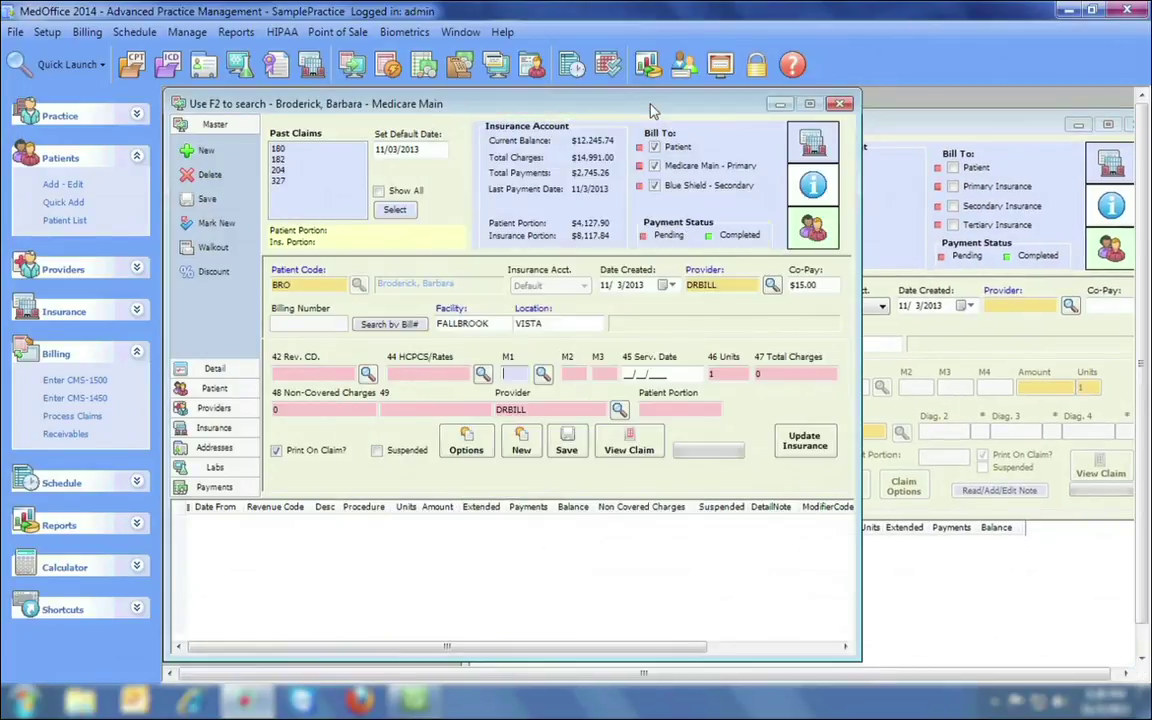
pyautogui.click(905, 128)
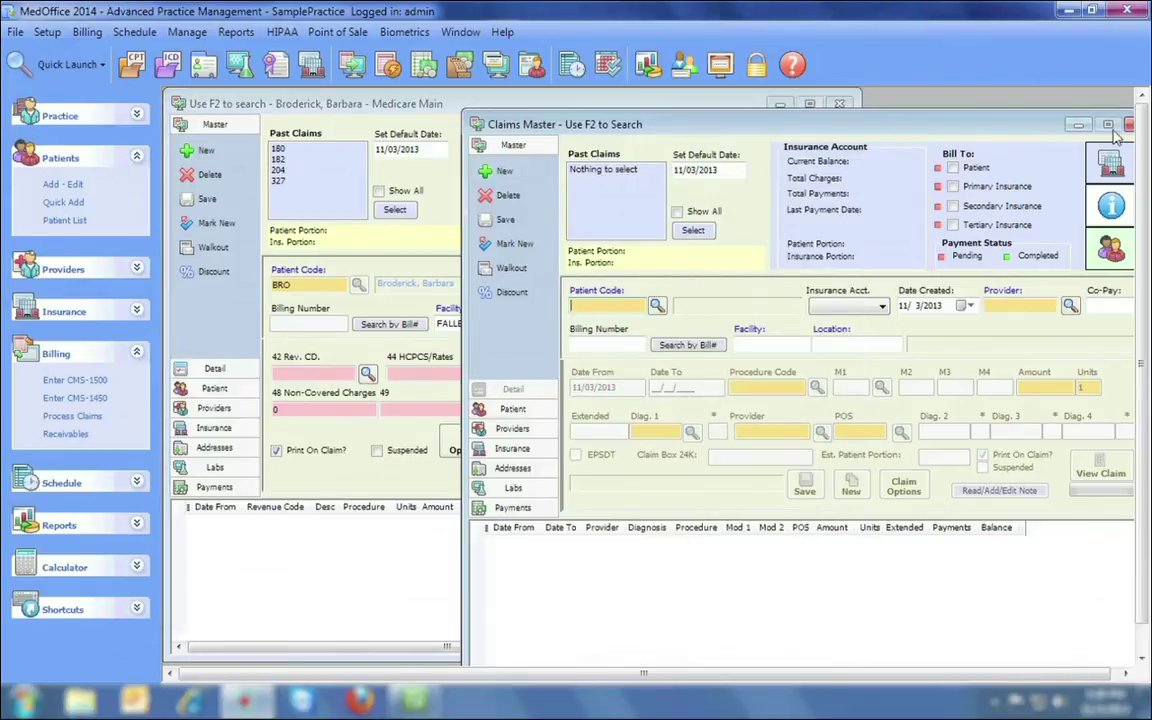
pyautogui.click(1076, 125)
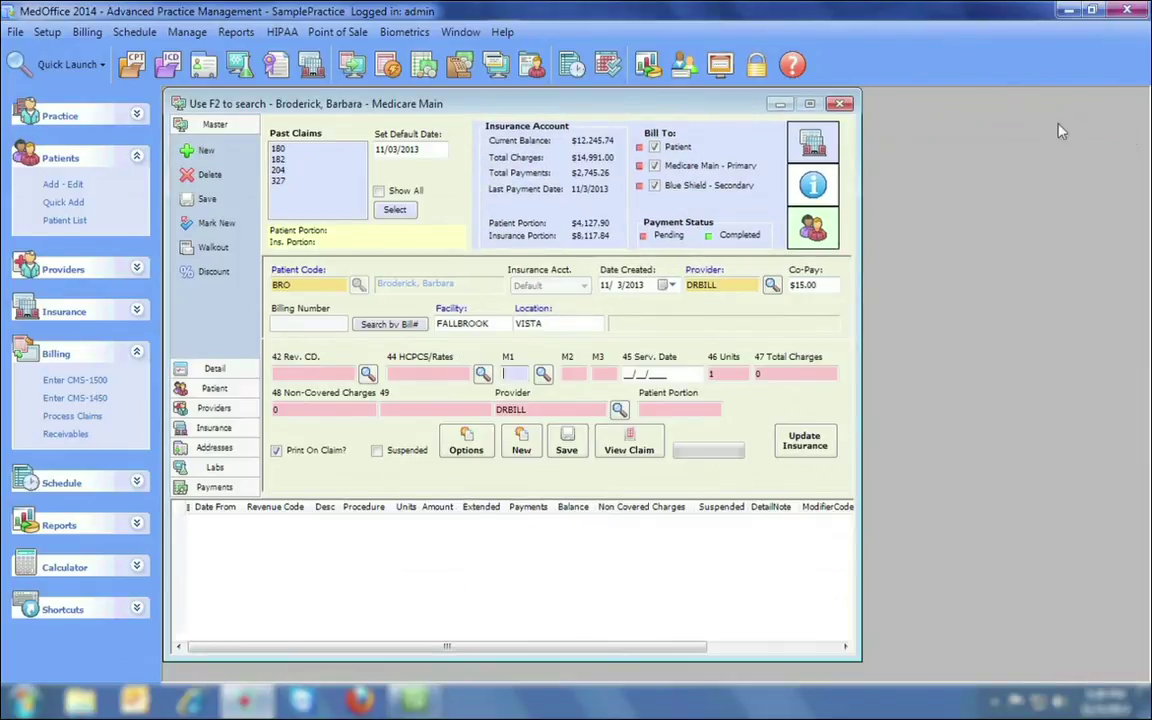
pyautogui.click(840, 104)
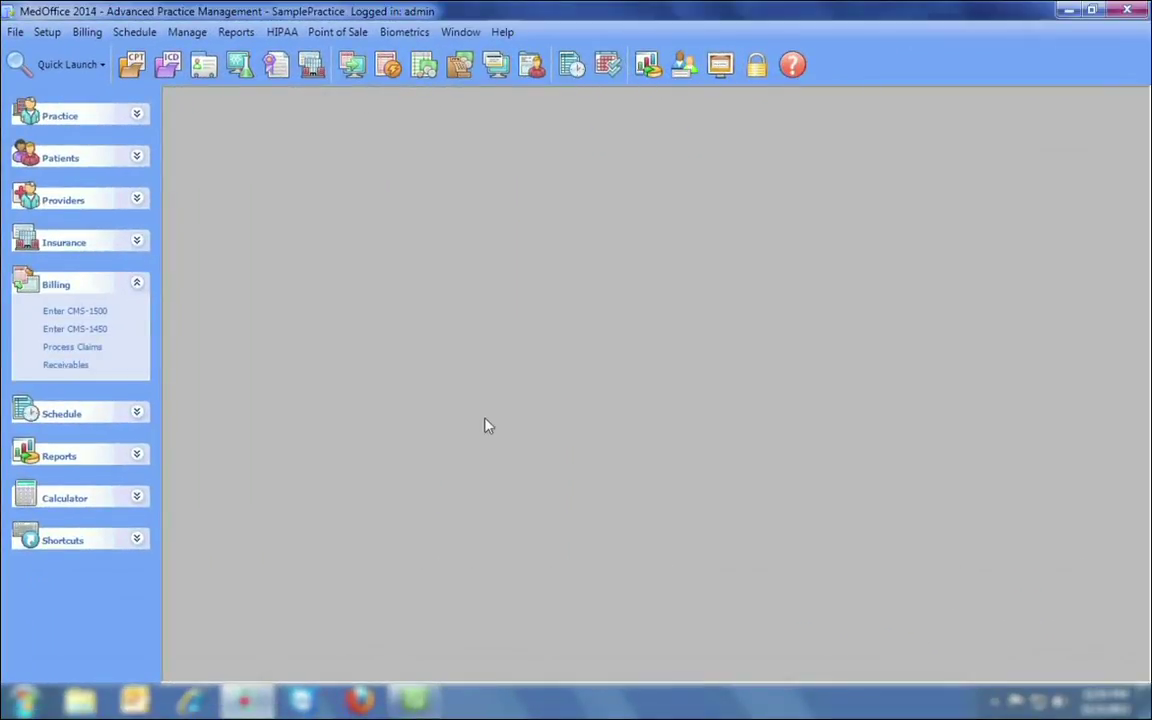
# Start a claim for the Medicare patient and save a 97110 service line at $55.00.
pyautogui.click(351, 64)
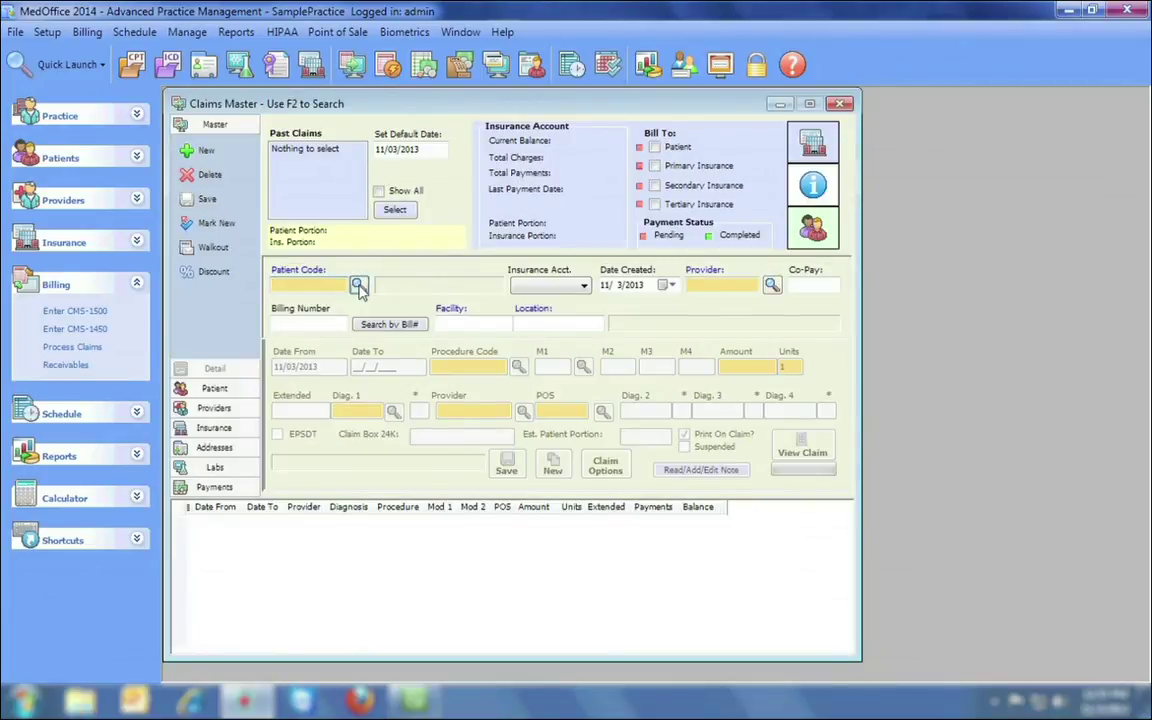
pyautogui.click(357, 284)
pyautogui.doubleClick(285, 236)
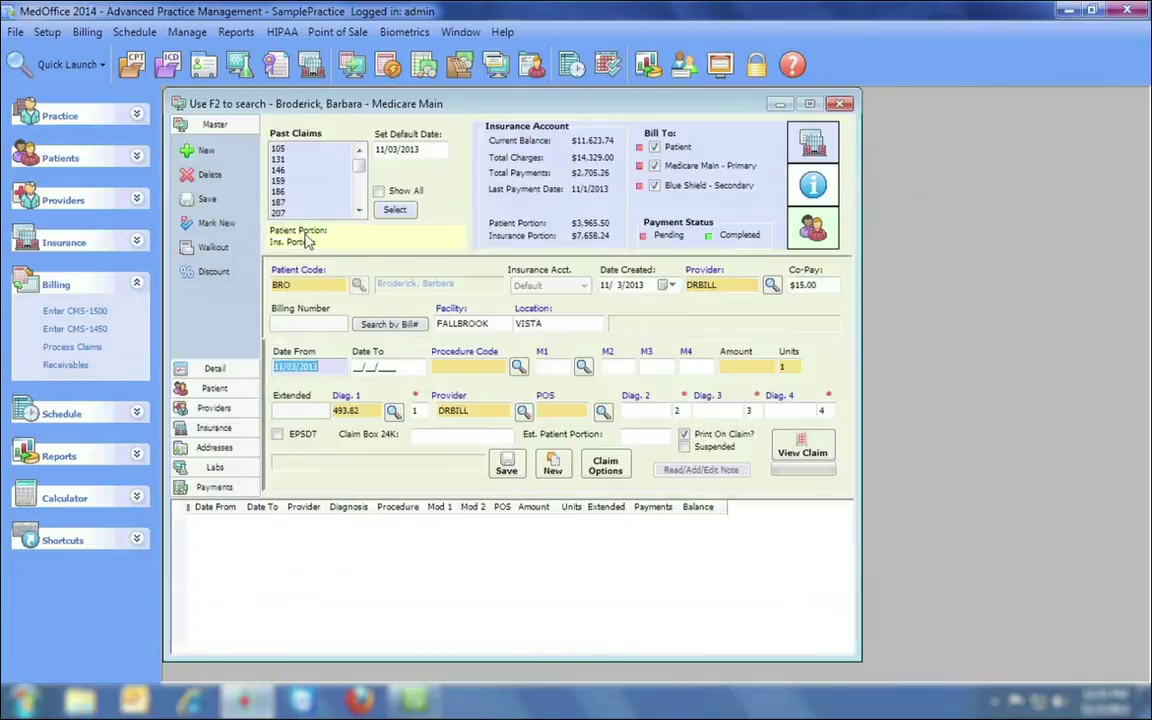
pyautogui.click(458, 367)
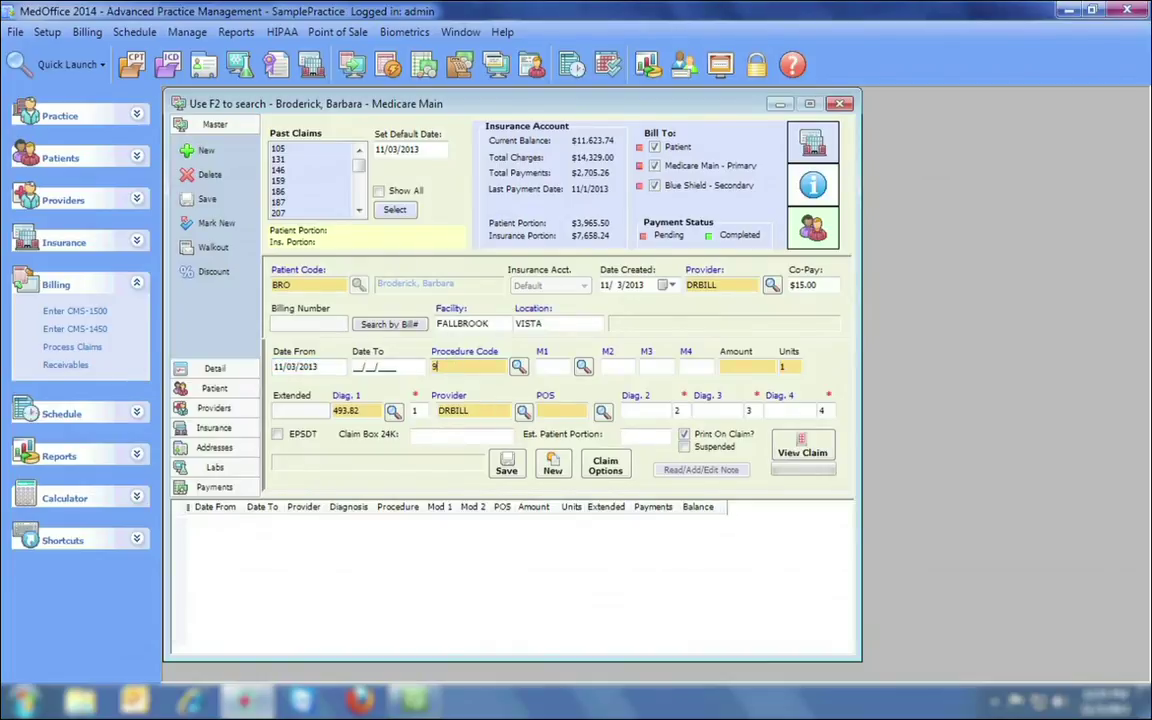
pyautogui.press('Tab')
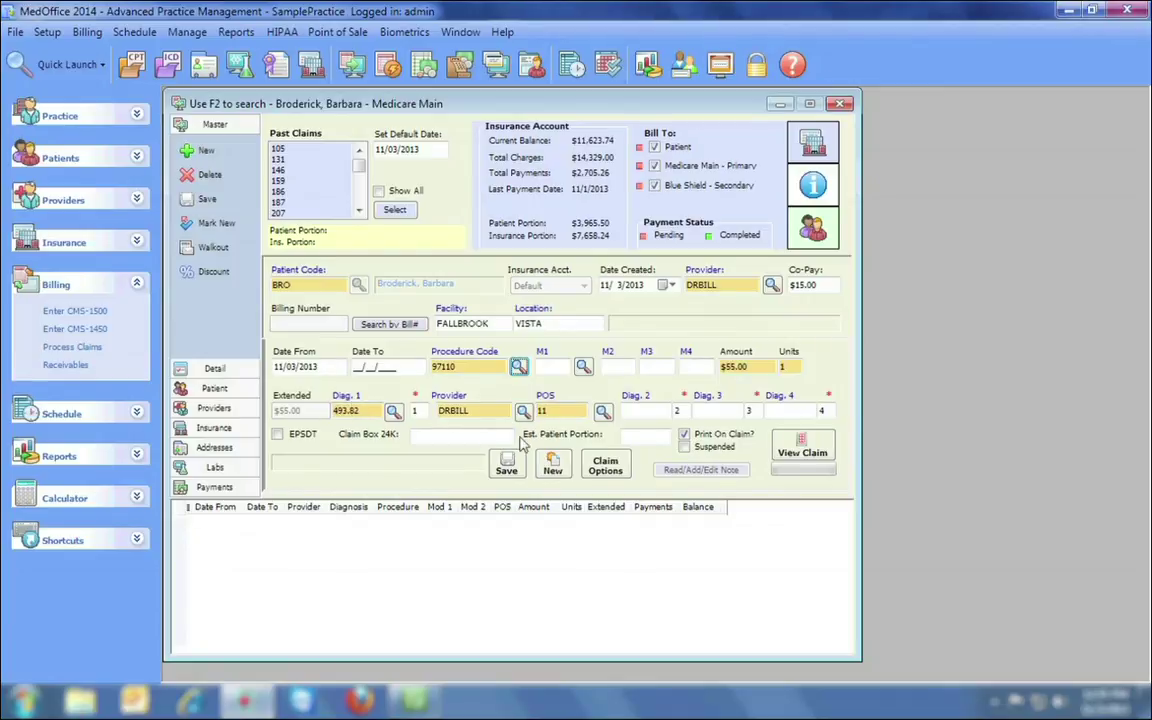
pyautogui.click(506, 466)
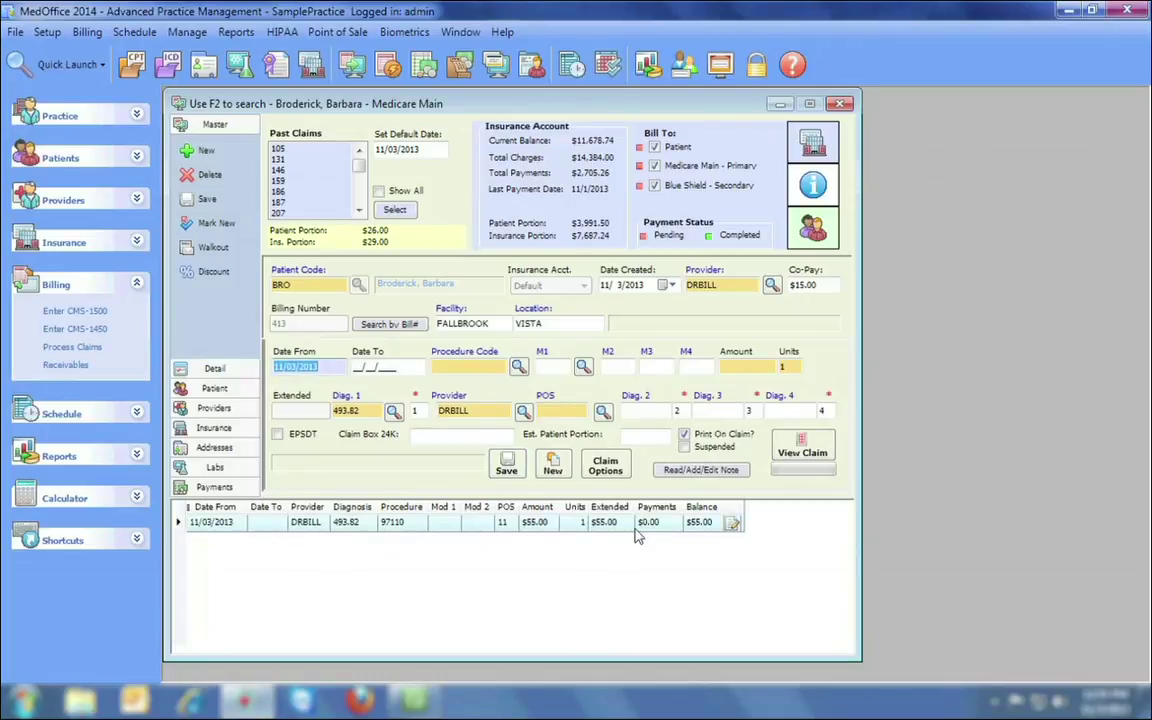
# Check the claim as a lined CMS-1500 preview, then add procedure 99213 at $47.00.
pyautogui.click(803, 452)
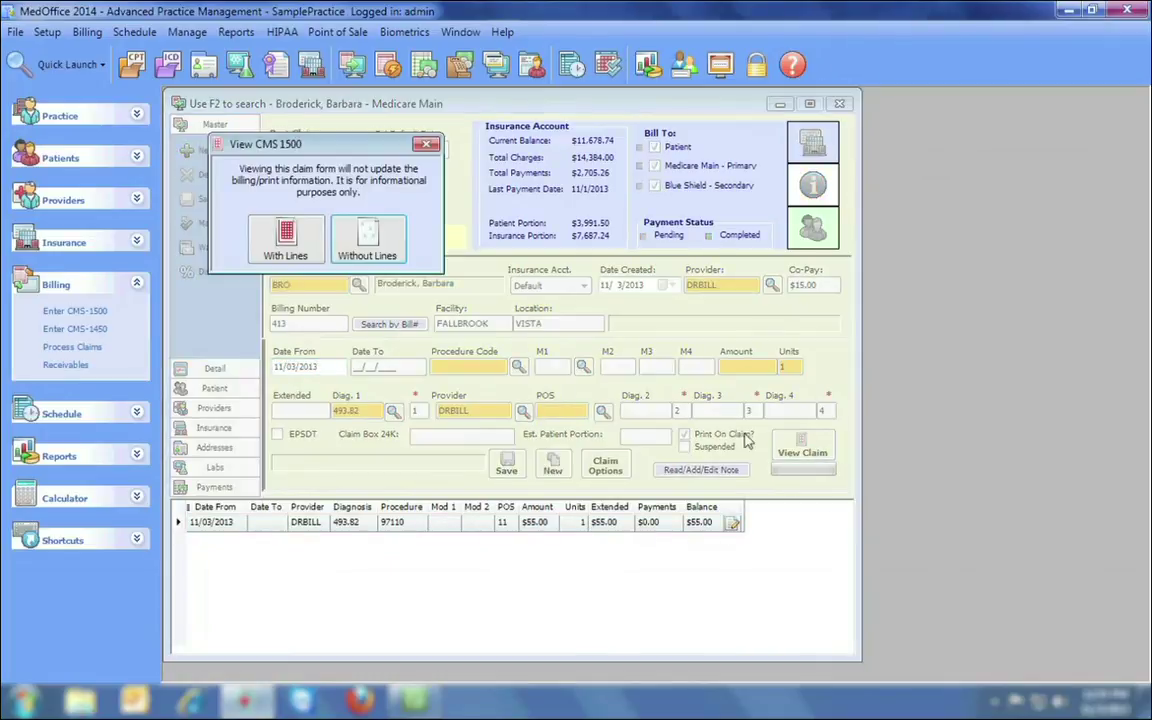
pyautogui.click(286, 240)
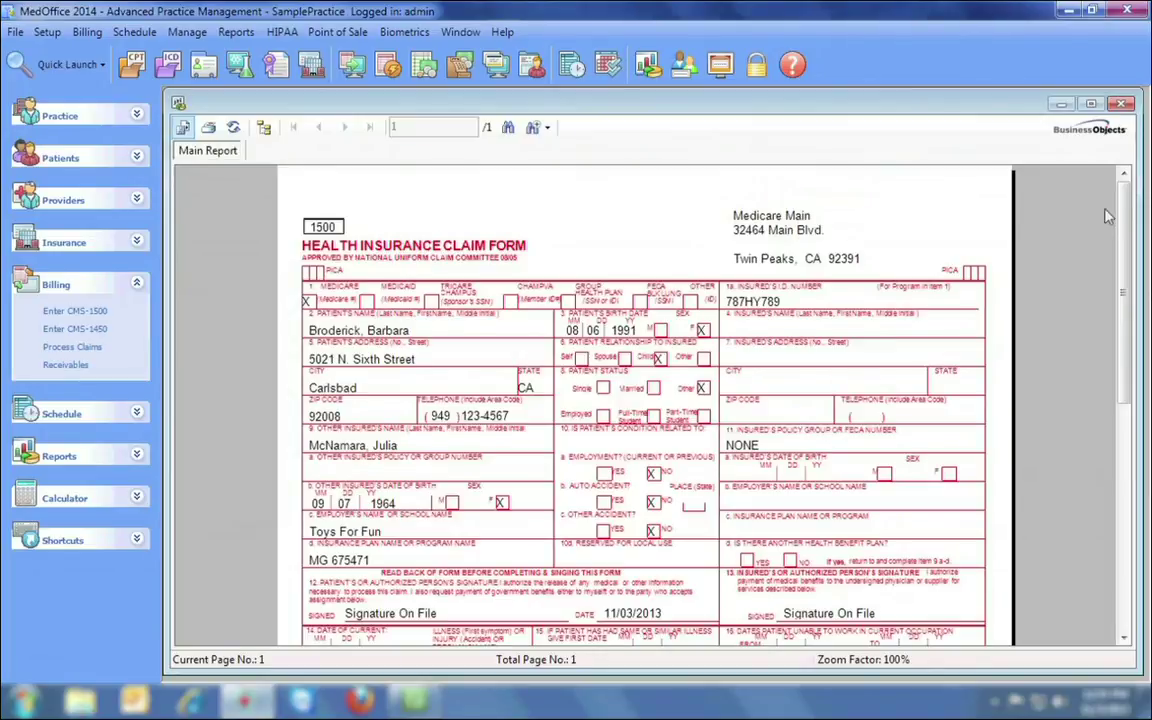
pyautogui.moveTo(1135, 205); pyautogui.dragTo(1120, 175)
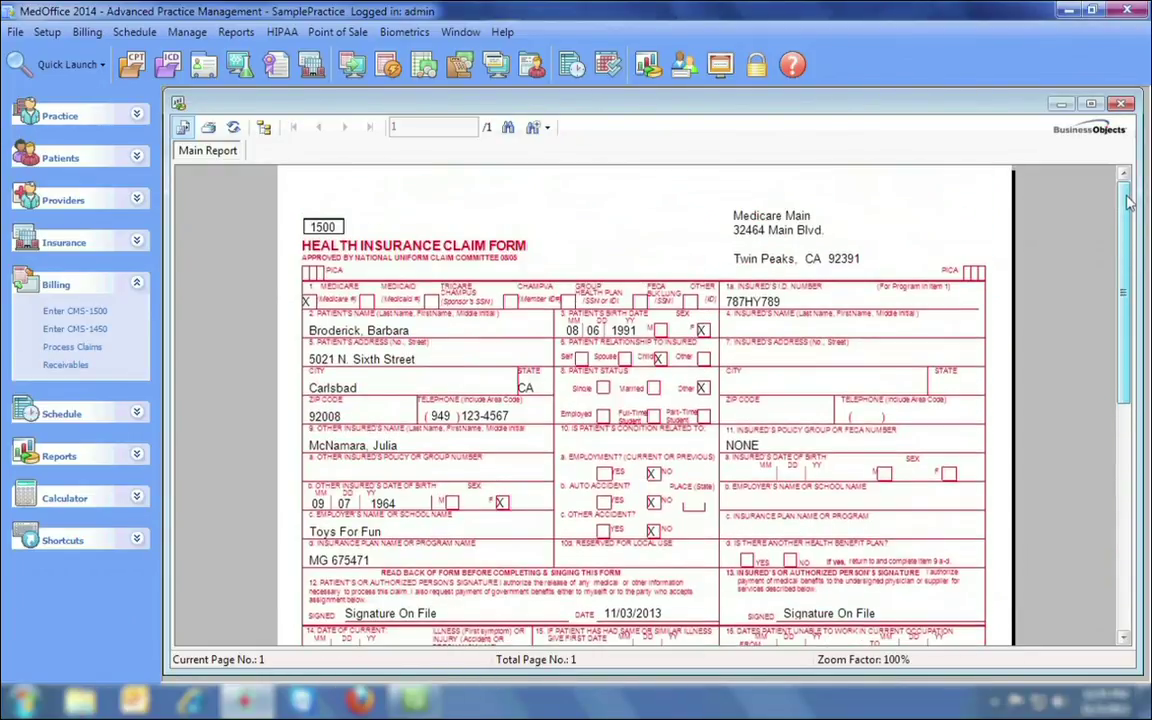
pyautogui.click(1121, 104)
pyautogui.click(427, 144)
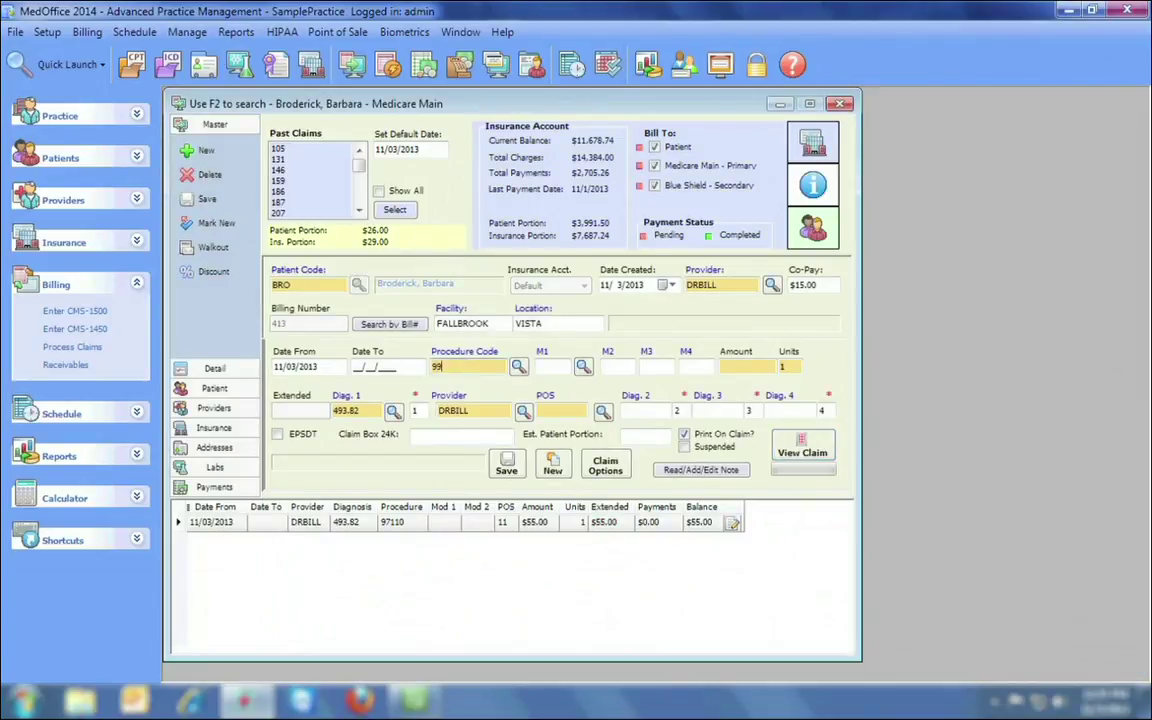
pyautogui.press('Tab')
pyautogui.press('Return')
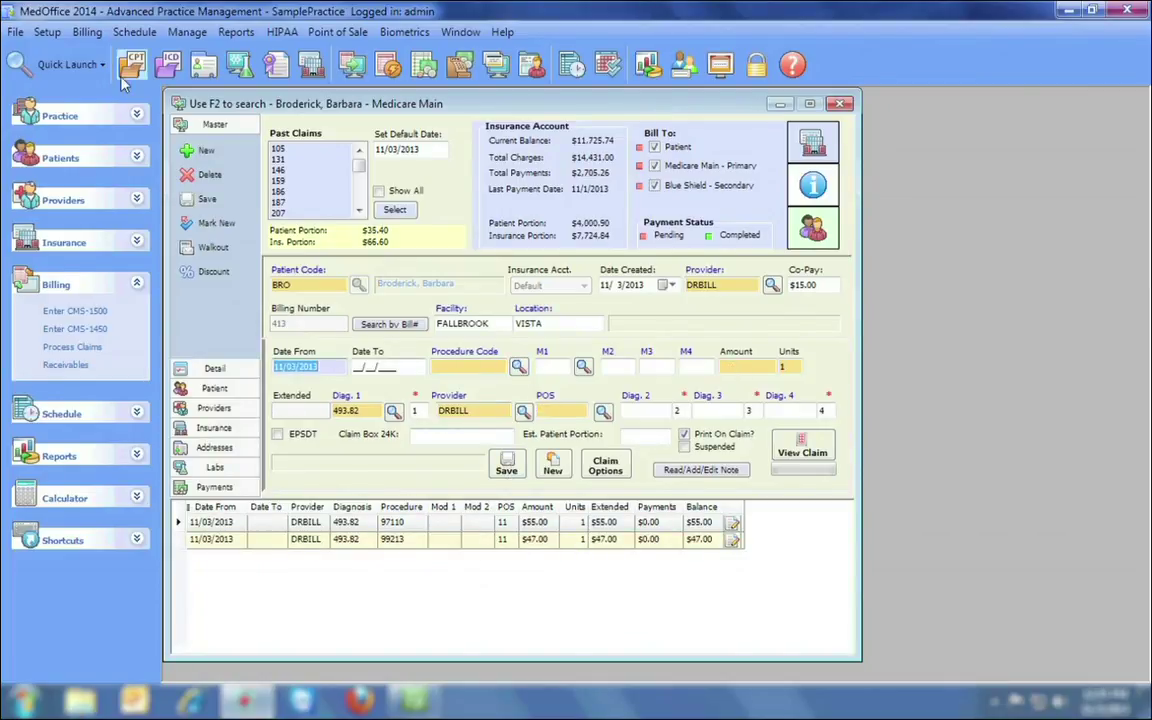
pyautogui.click(47, 32)
pyautogui.moveTo(85, 158)
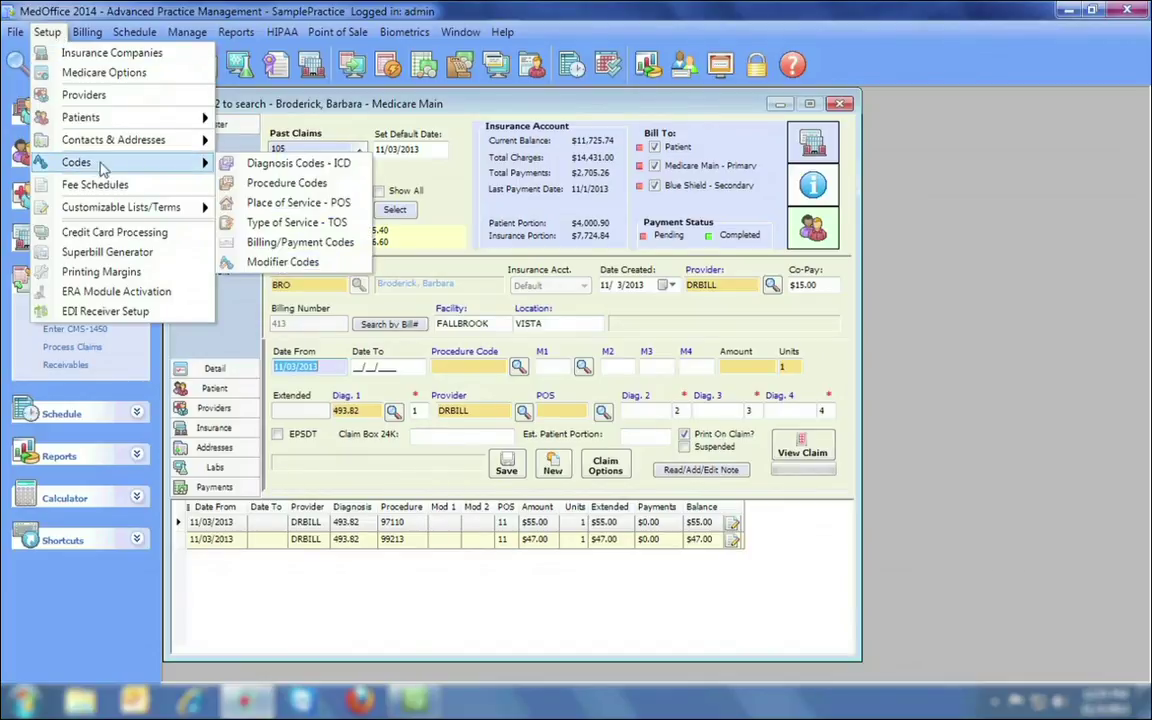
pyautogui.click(285, 183)
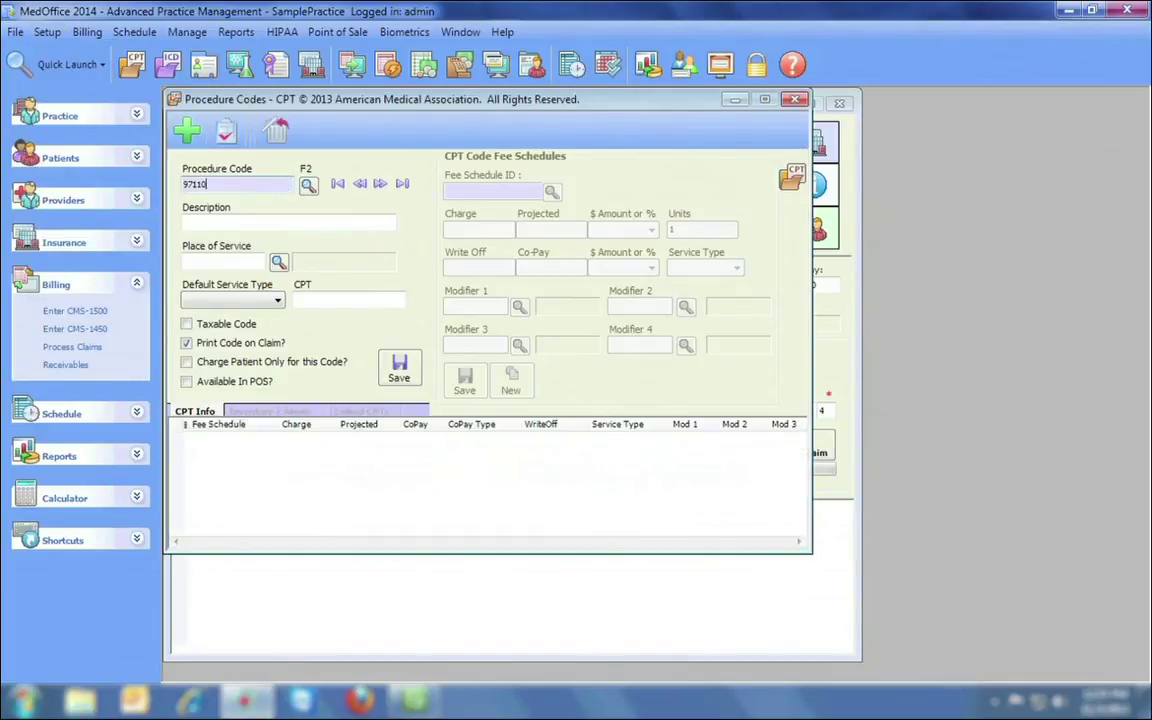
pyautogui.write('97110')
pyautogui.press('Return')
pyautogui.moveTo(287, 183); pyautogui.dragTo(167, 176)
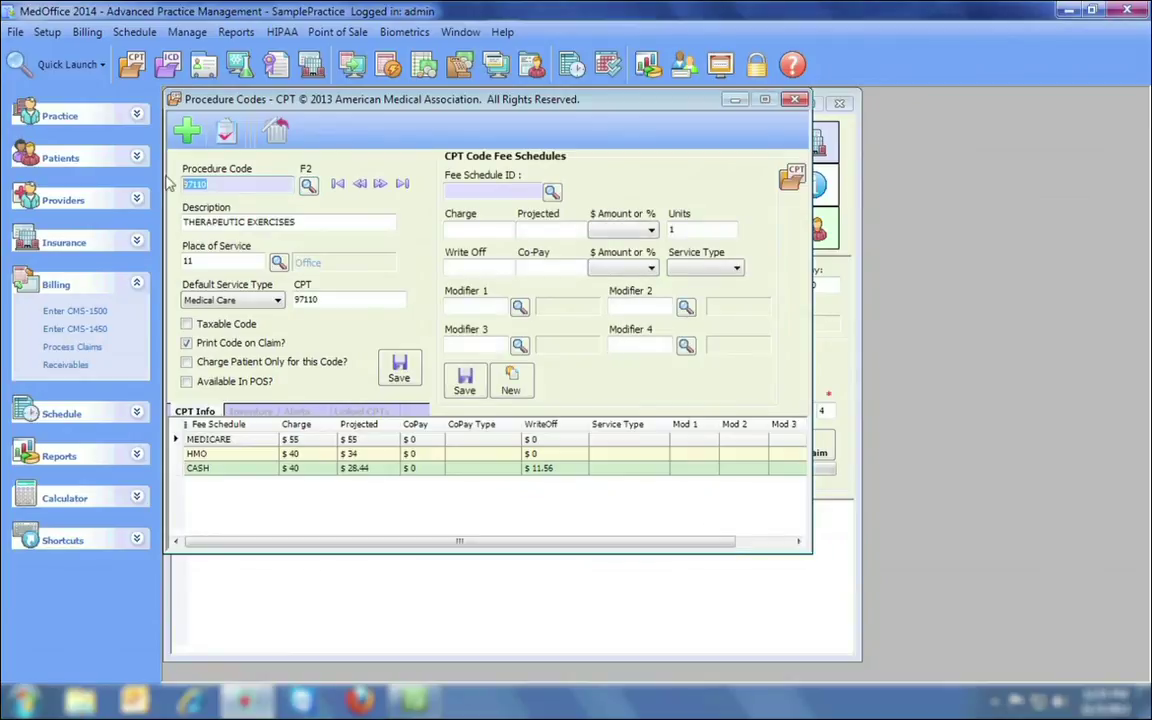
pyautogui.write('1')
pyautogui.press('Return')
pyautogui.moveTo(205, 188); pyautogui.dragTo(173, 189)
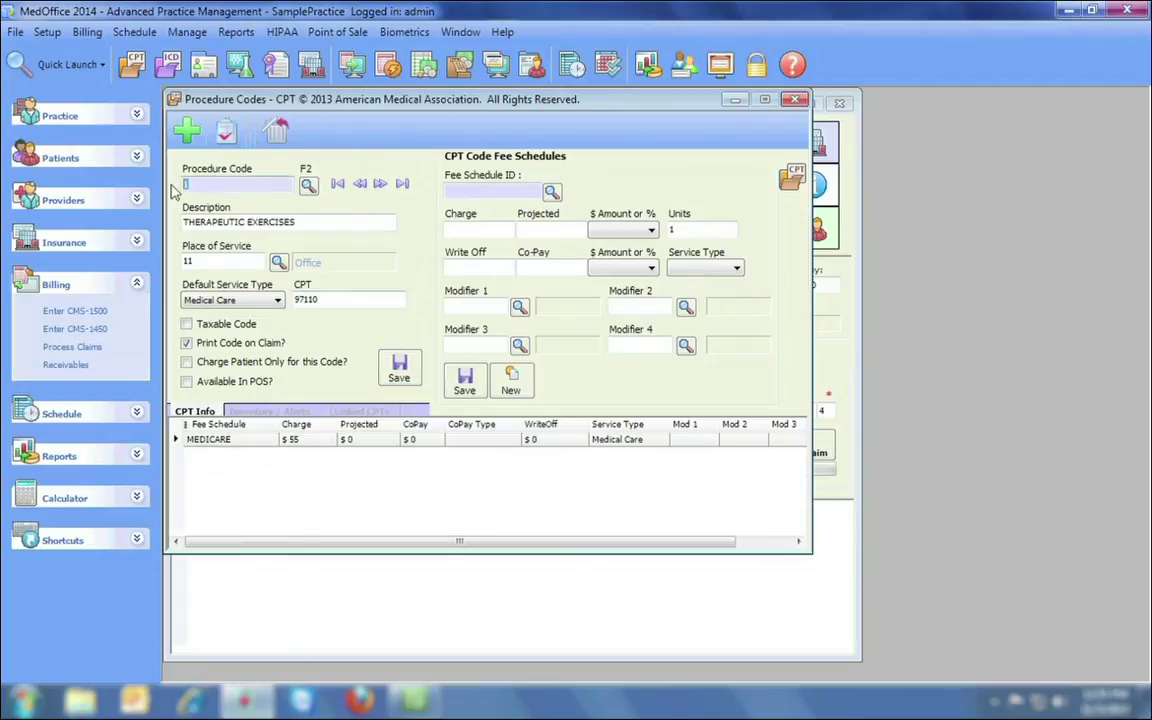
pyautogui.write('99213')
pyautogui.press('Return')
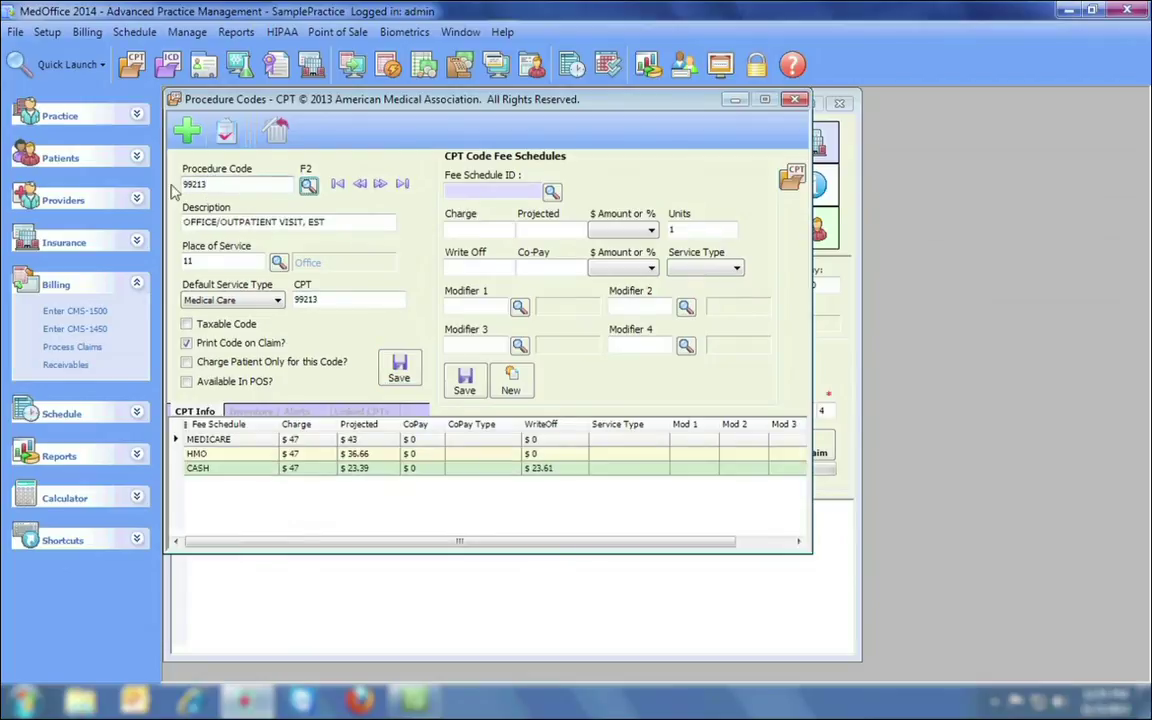
pyautogui.moveTo(201, 180); pyautogui.dragTo(139, 193)
pyautogui.write('2')
pyautogui.click(399, 370)
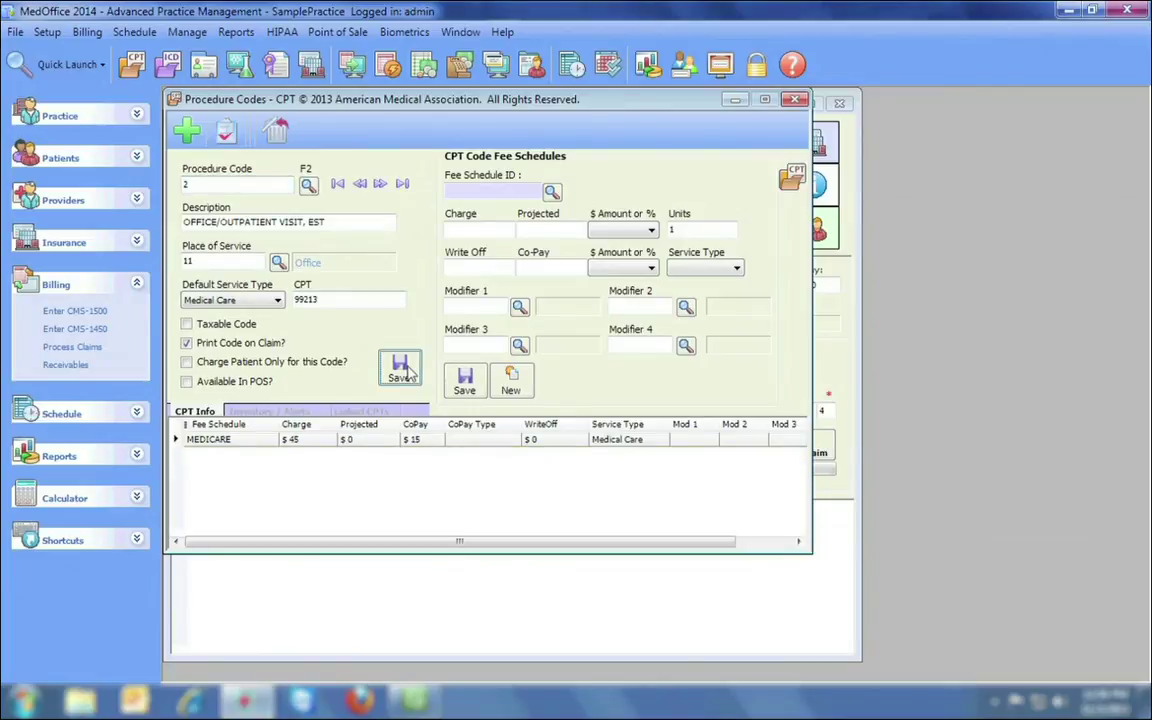
pyautogui.click(795, 100)
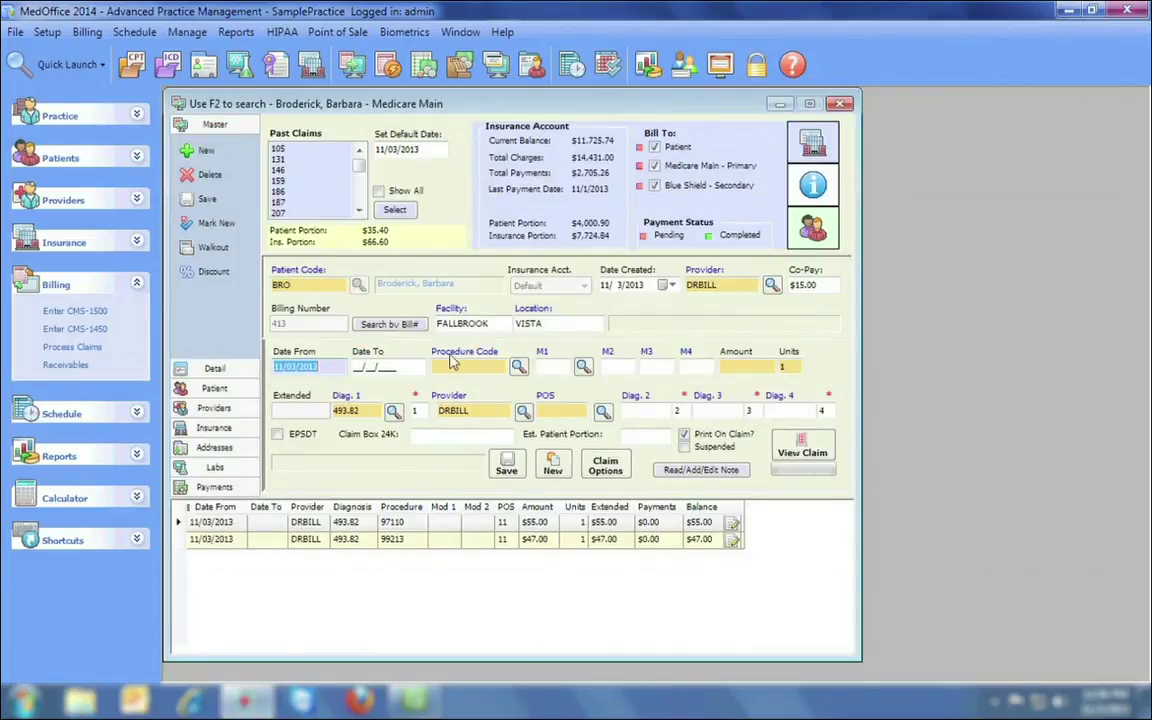
# Add service lines for procedure 1 ($55.00) and procedure 2 ($45.00).
pyautogui.click(450, 367)
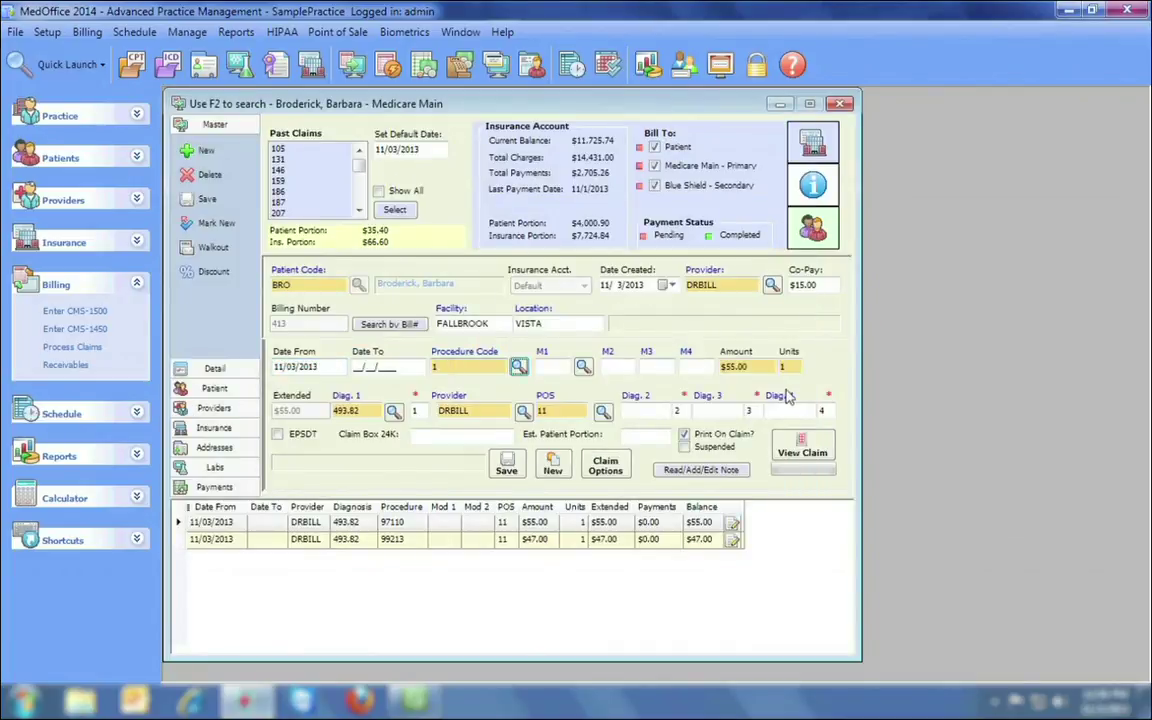
pyautogui.click(506, 465)
pyautogui.click(469, 366)
pyautogui.write('2')
pyautogui.click(504, 462)
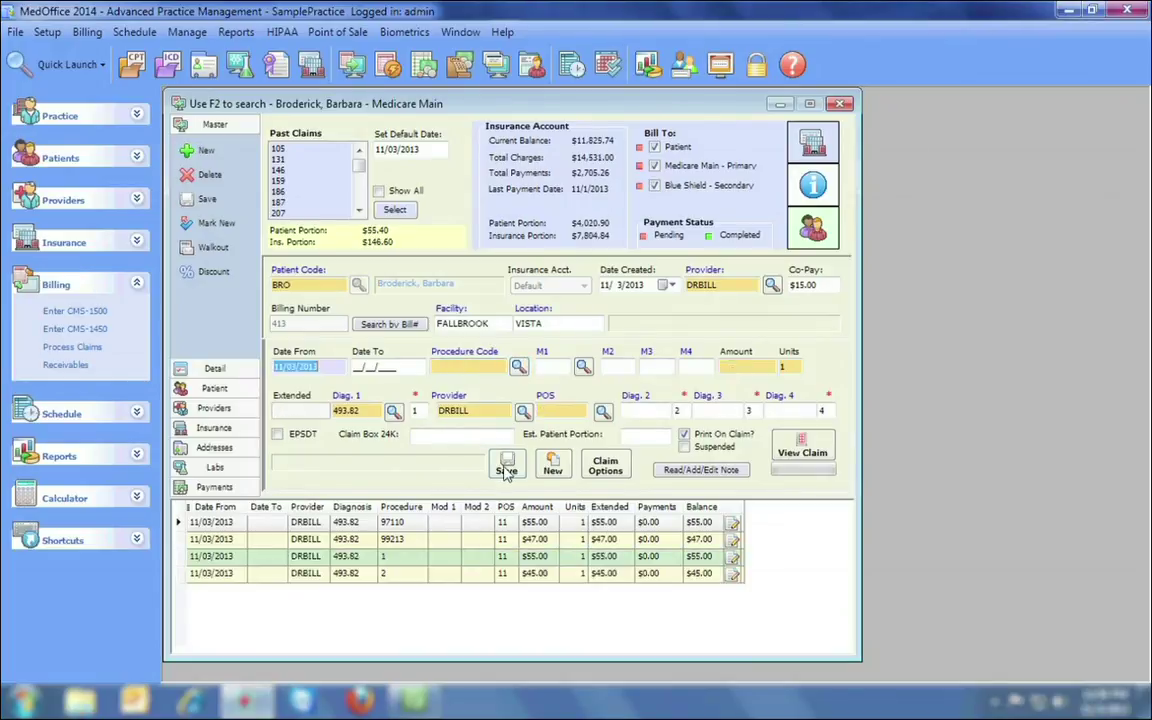
# Review the four-line, $202.00 claim as a lined CMS-1500 preview, then close it.
pyautogui.press('F8')
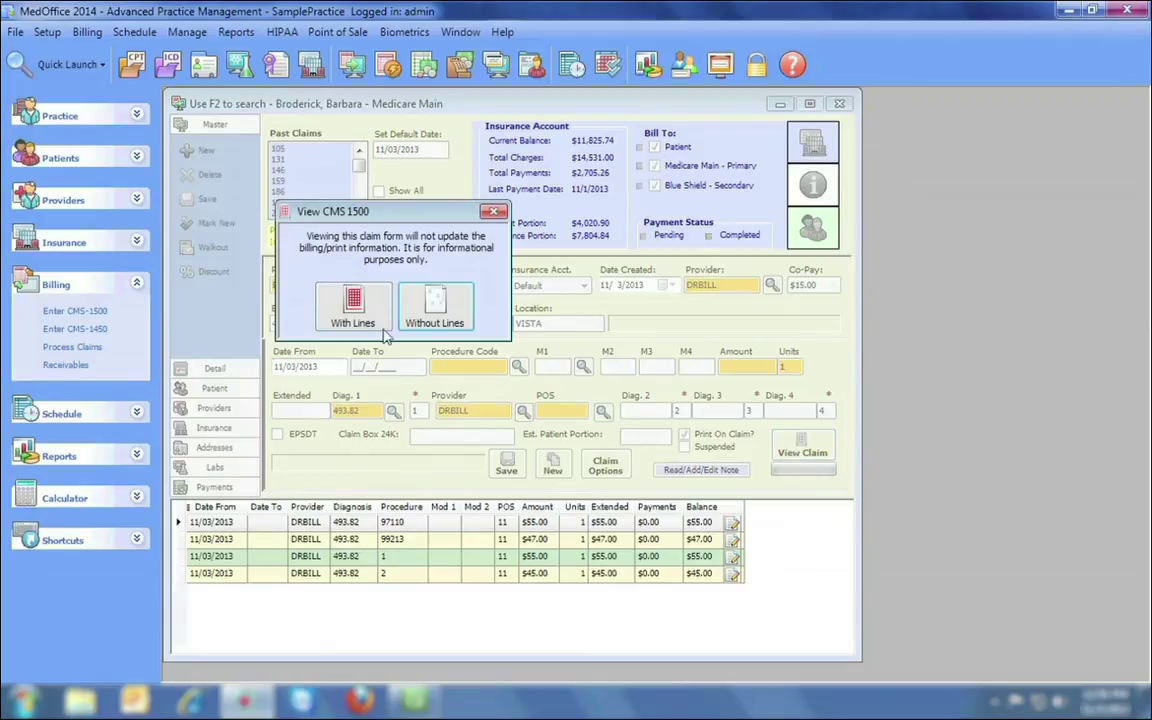
pyautogui.click(353, 305)
pyautogui.moveTo(1121, 218); pyautogui.dragTo(1122, 447)
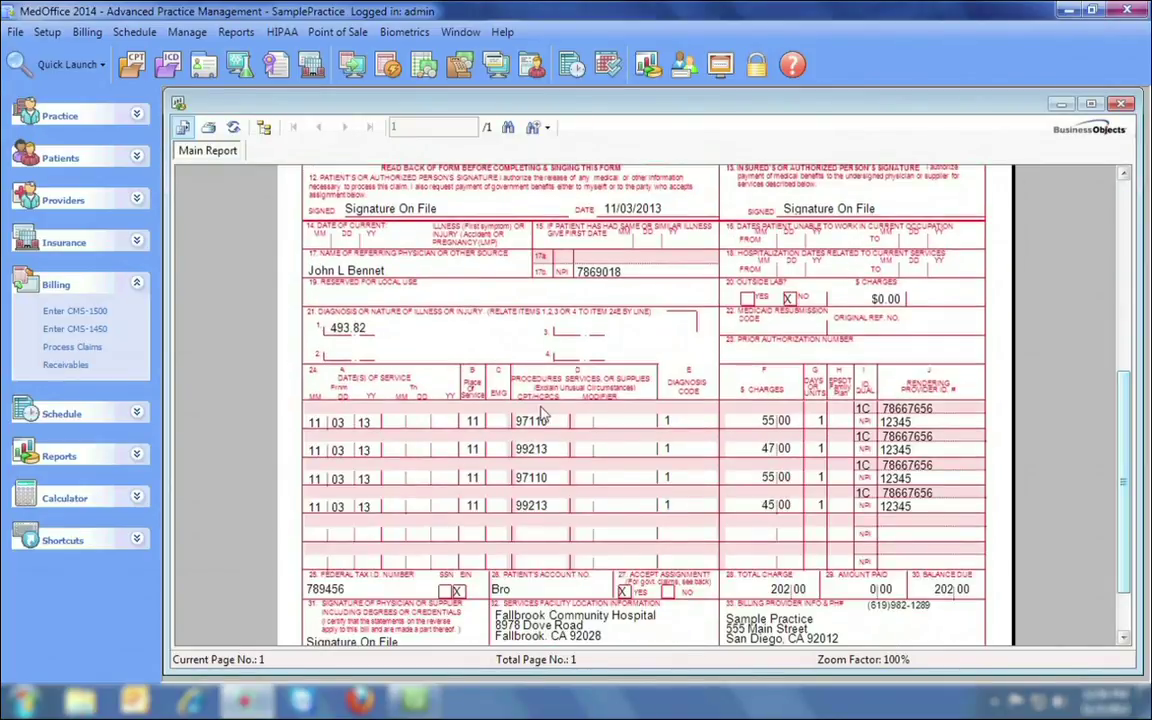
pyautogui.click(1121, 103)
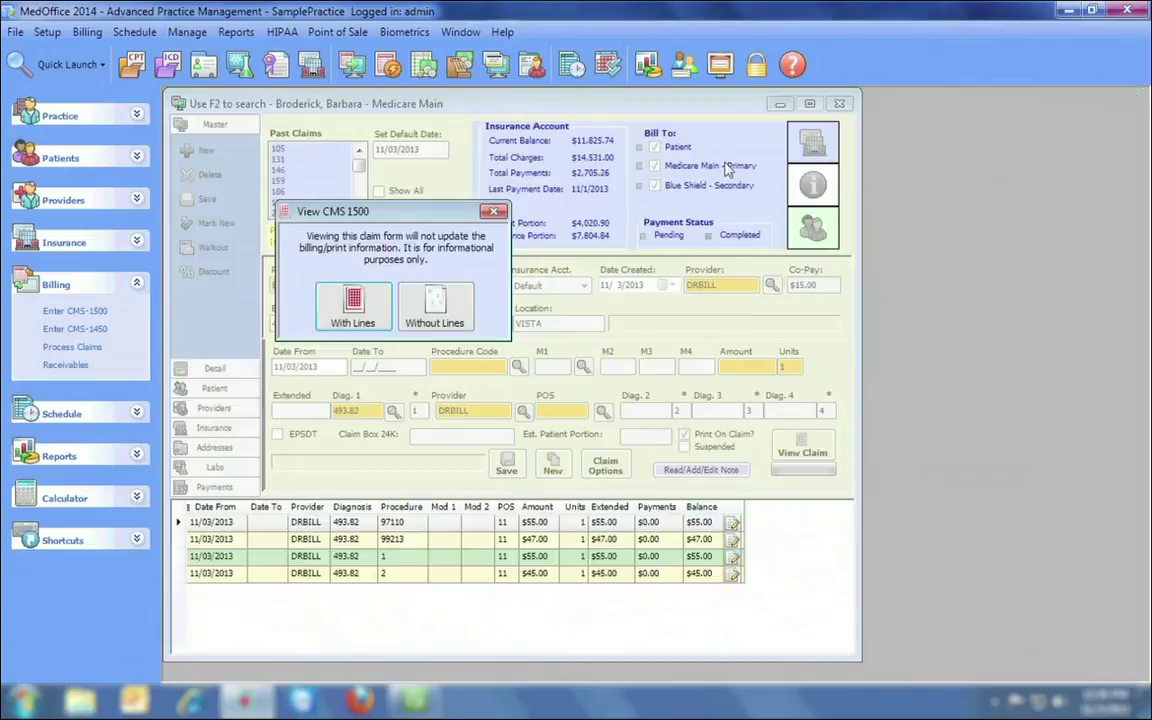
pyautogui.click(495, 214)
pyautogui.click(47, 32)
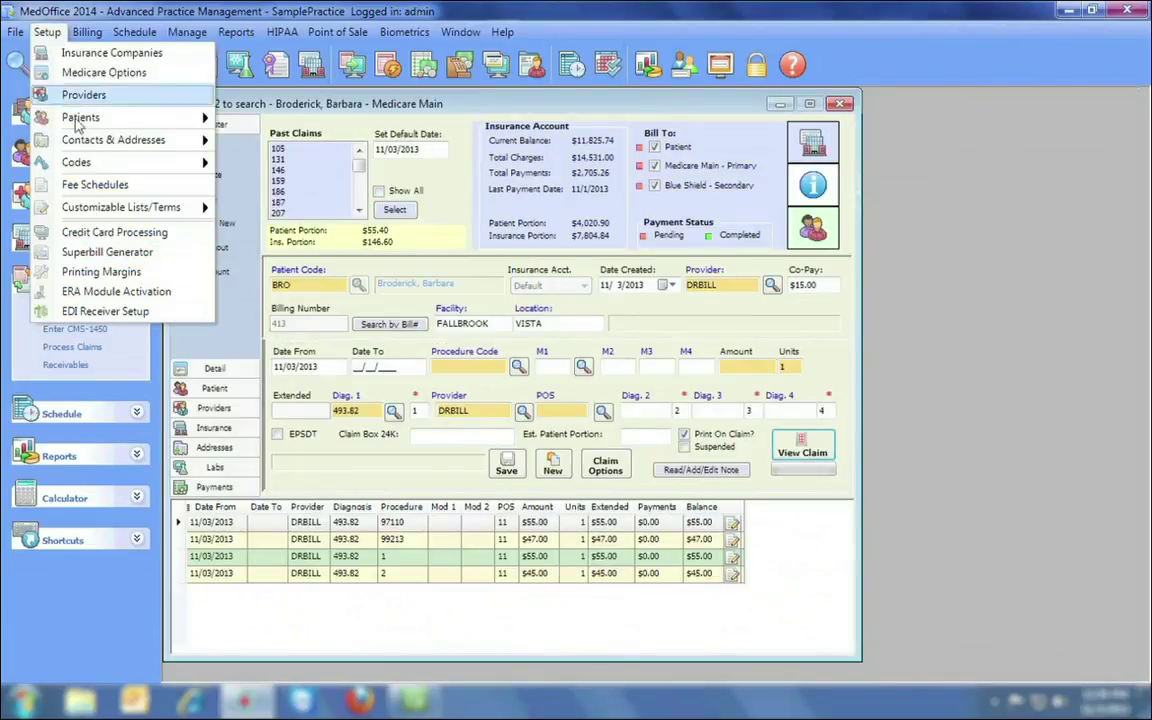
pyautogui.moveTo(95, 166)
pyautogui.click(287, 187)
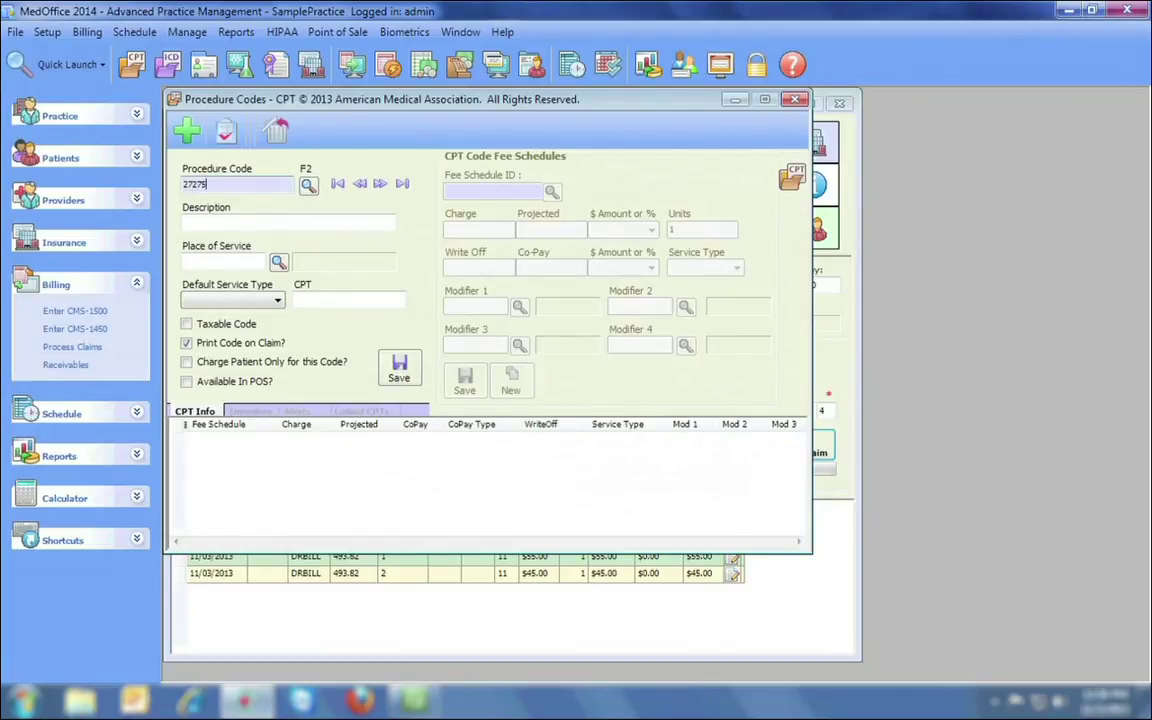
pyautogui.write('27275')
pyautogui.press('Tab')
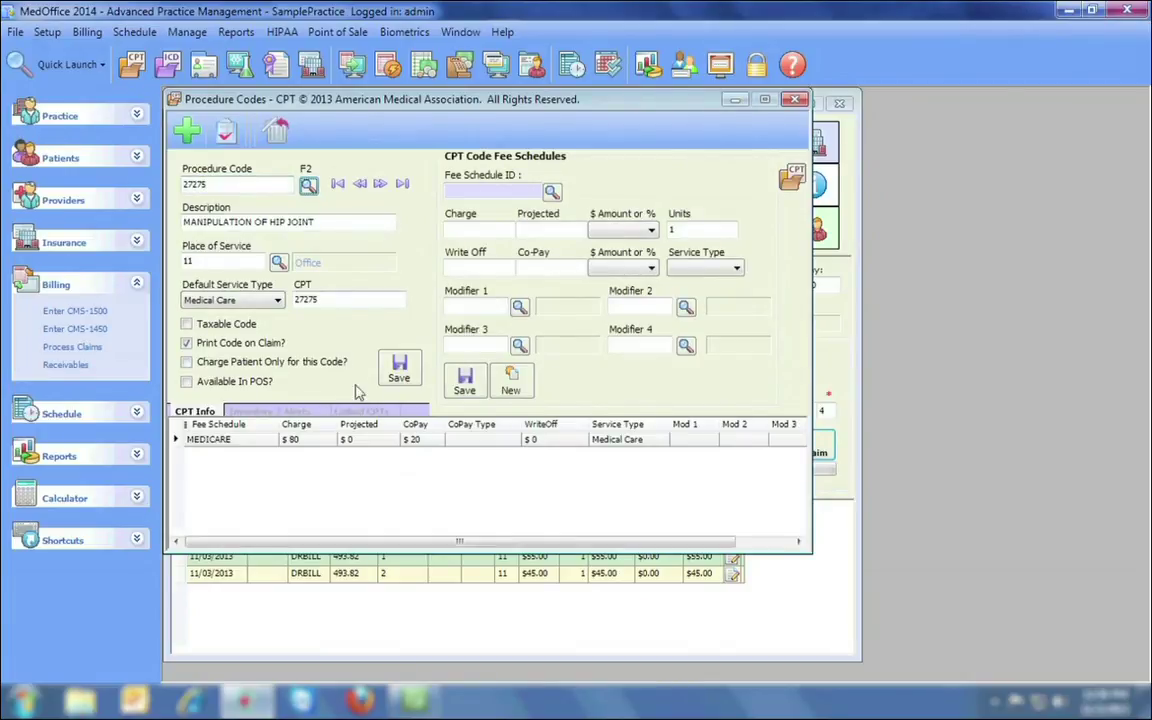
pyautogui.click(395, 411)
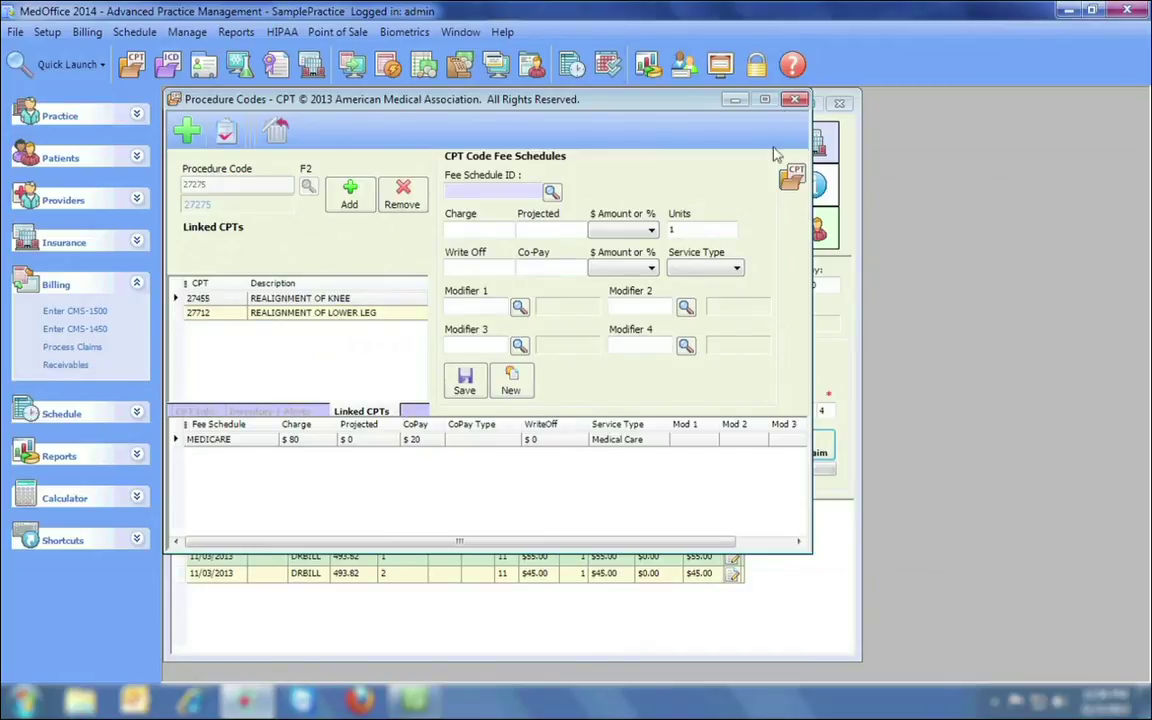
pyautogui.click(794, 100)
pyautogui.press('Return')
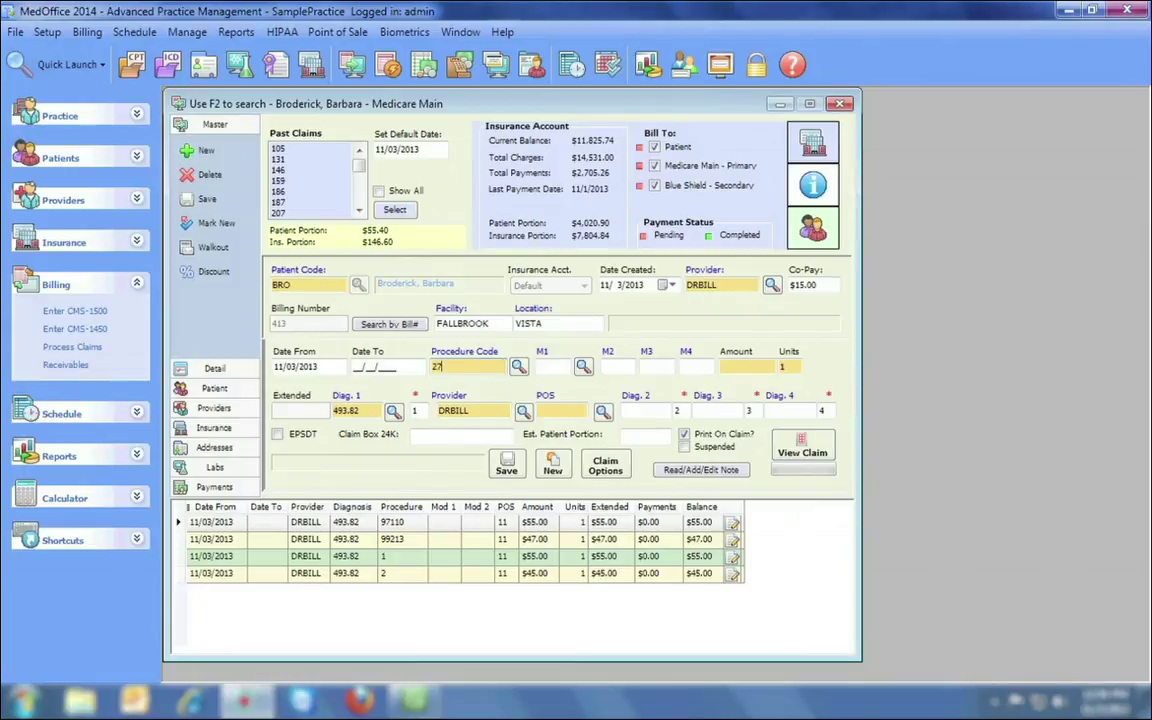
# Add 27275 ($80.00) with linked 27455 and 27712, then review the lined CMS-1500 preview.
pyautogui.press('Tab')
pyautogui.click(555, 465)
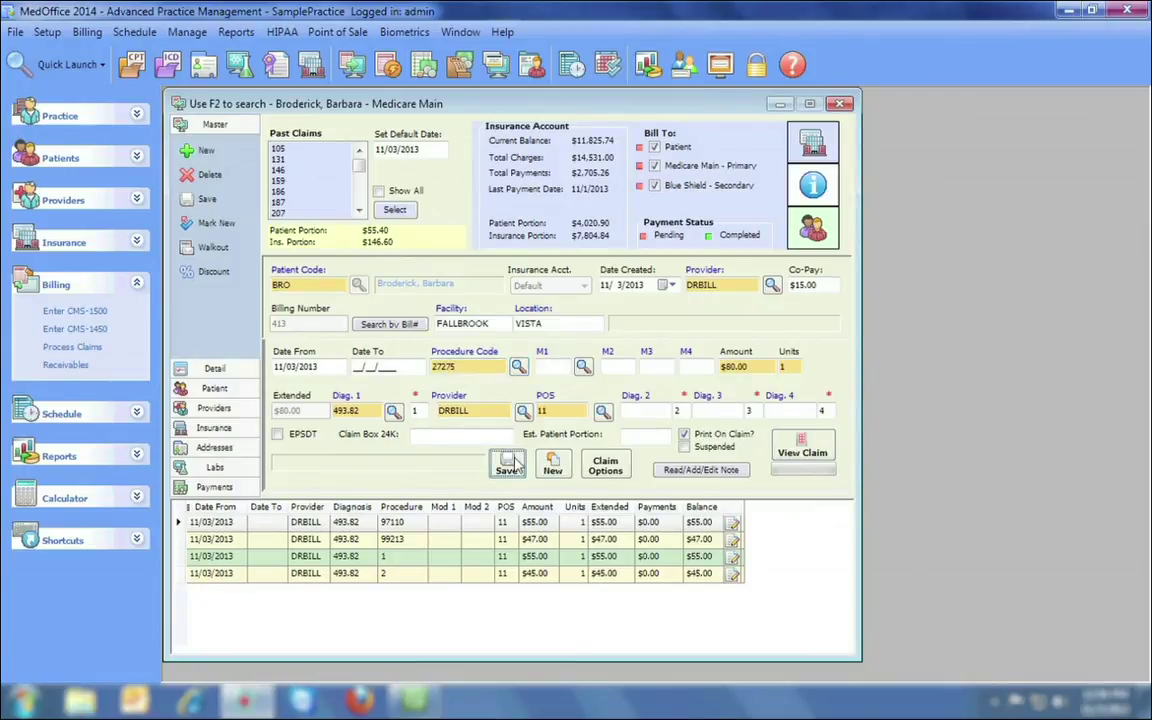
pyautogui.click(802, 450)
pyautogui.click(440, 378)
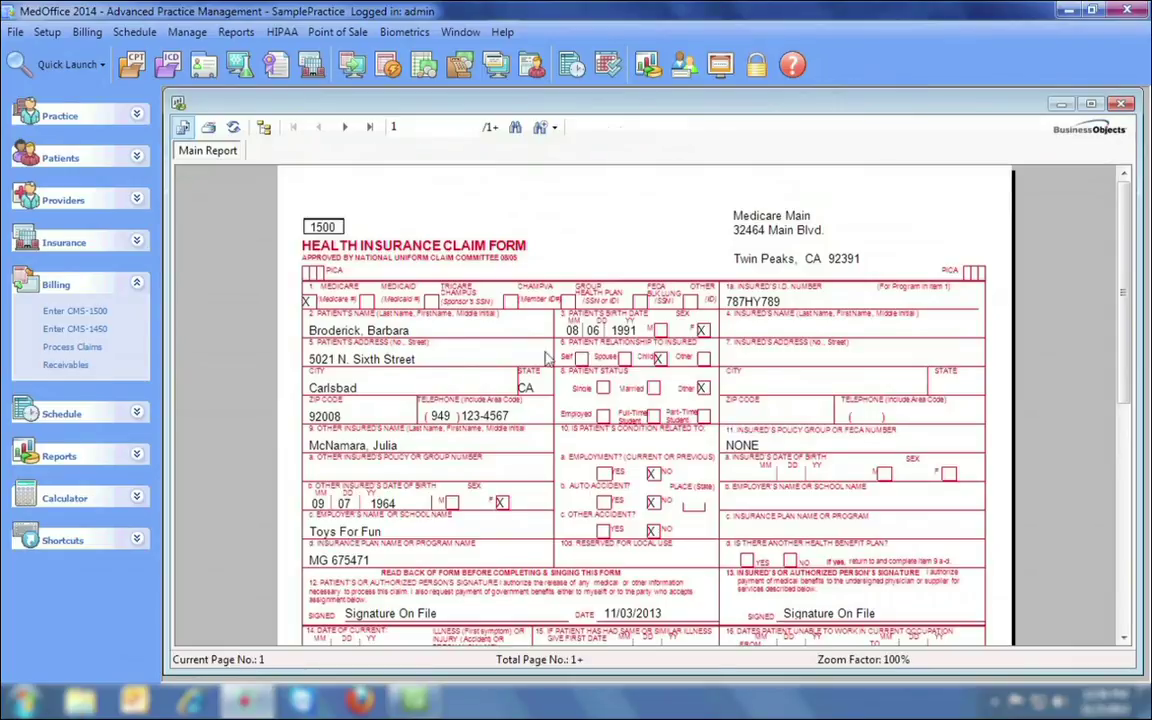
pyautogui.scroll(-10, 710, 300)
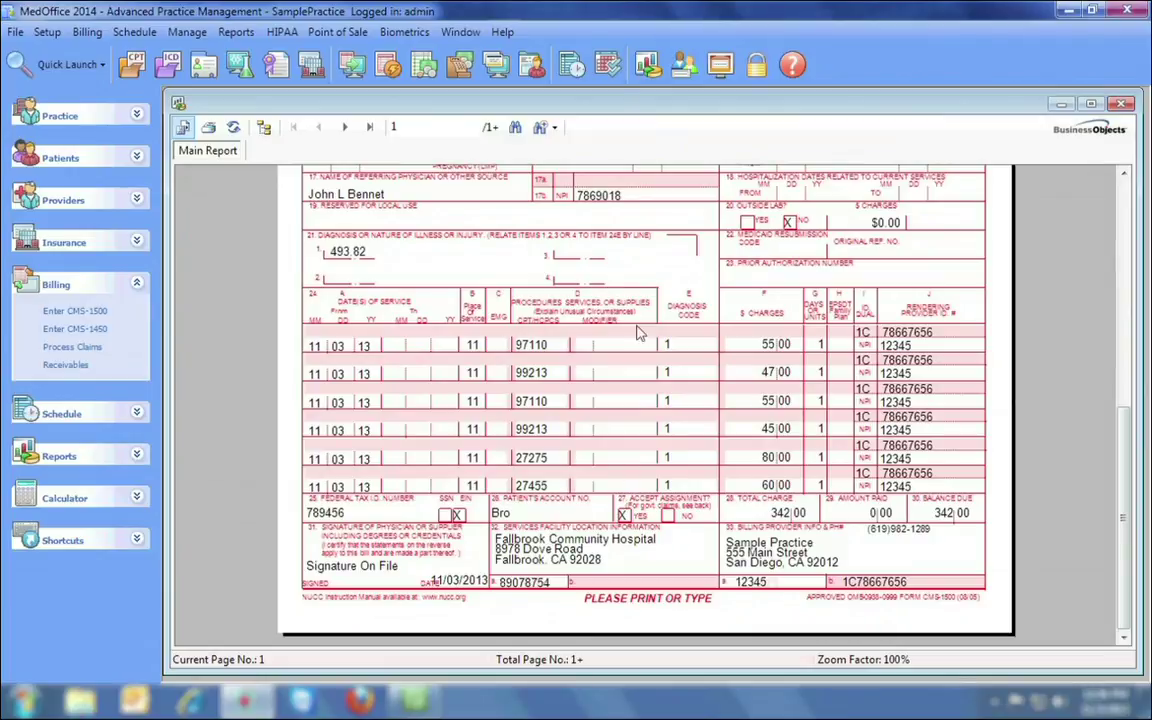
pyautogui.click(1122, 104)
pyautogui.click(561, 278)
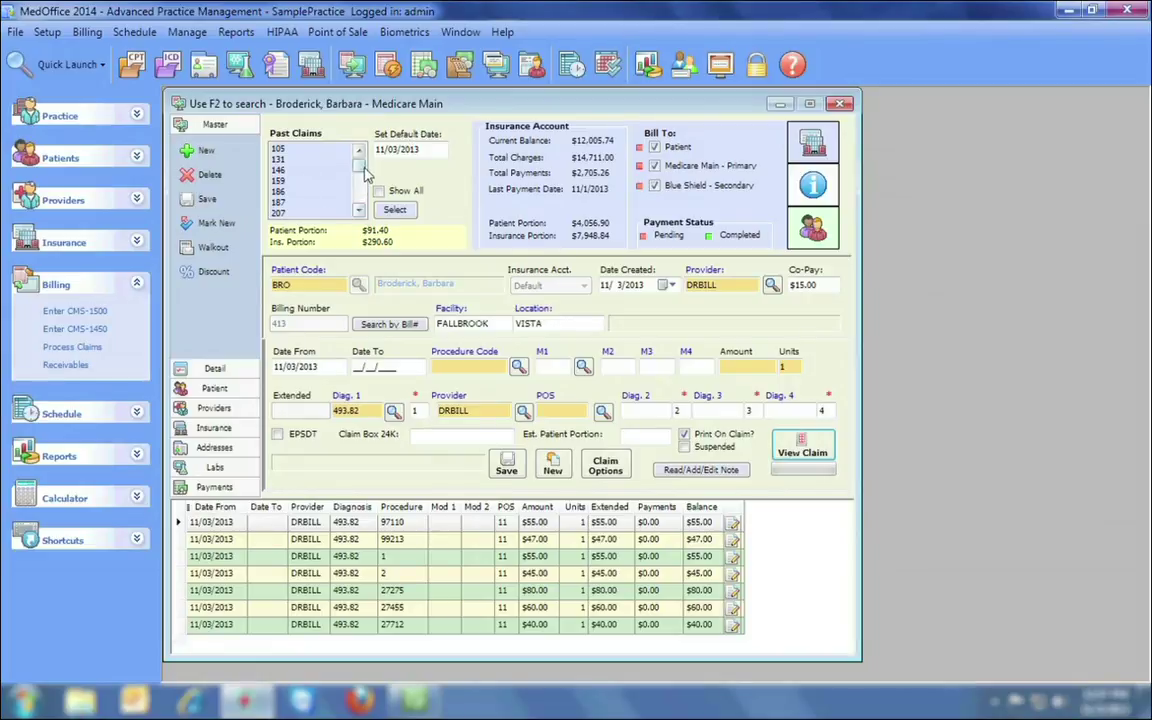
# Stop billing the patient on this claim and check its lined CMS-1500 preview.
pyautogui.moveTo(365, 175)
pyautogui.mouseDown()
pyautogui.moveTo(363, 197)
pyautogui.moveTo(362, 163)
pyautogui.mouseUp()
pyautogui.click(359, 211)
pyautogui.click(654, 147)
pyautogui.click(802, 452)
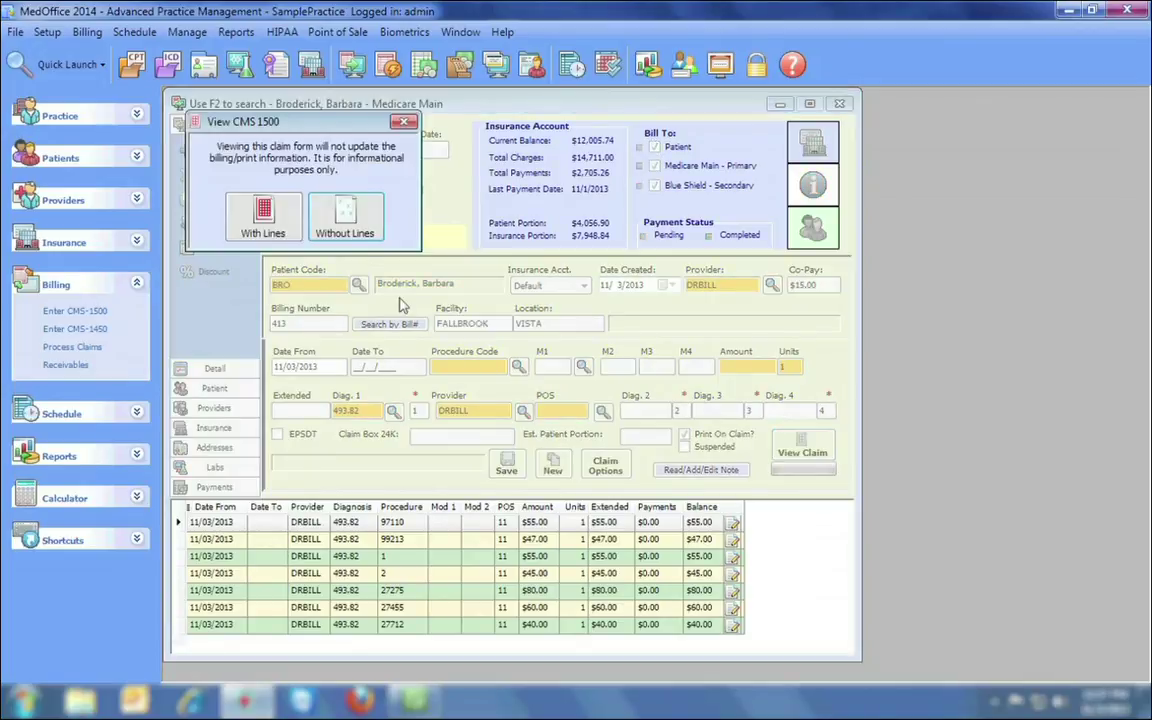
pyautogui.click(279, 221)
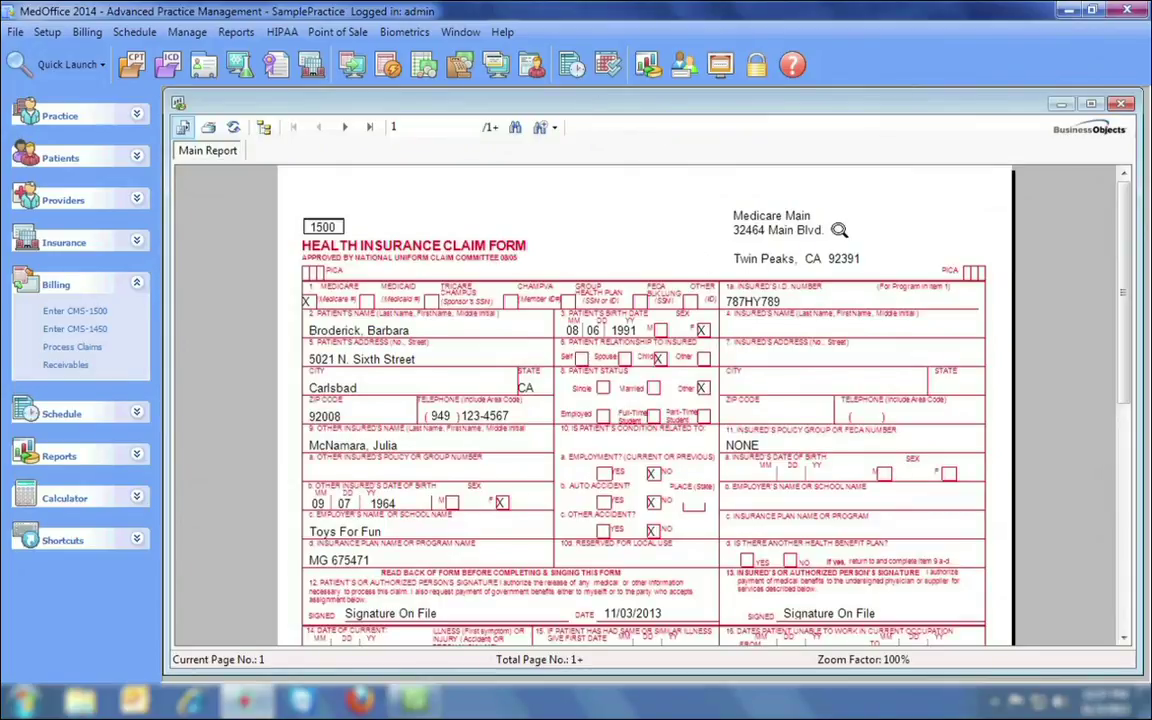
pyautogui.click(1122, 103)
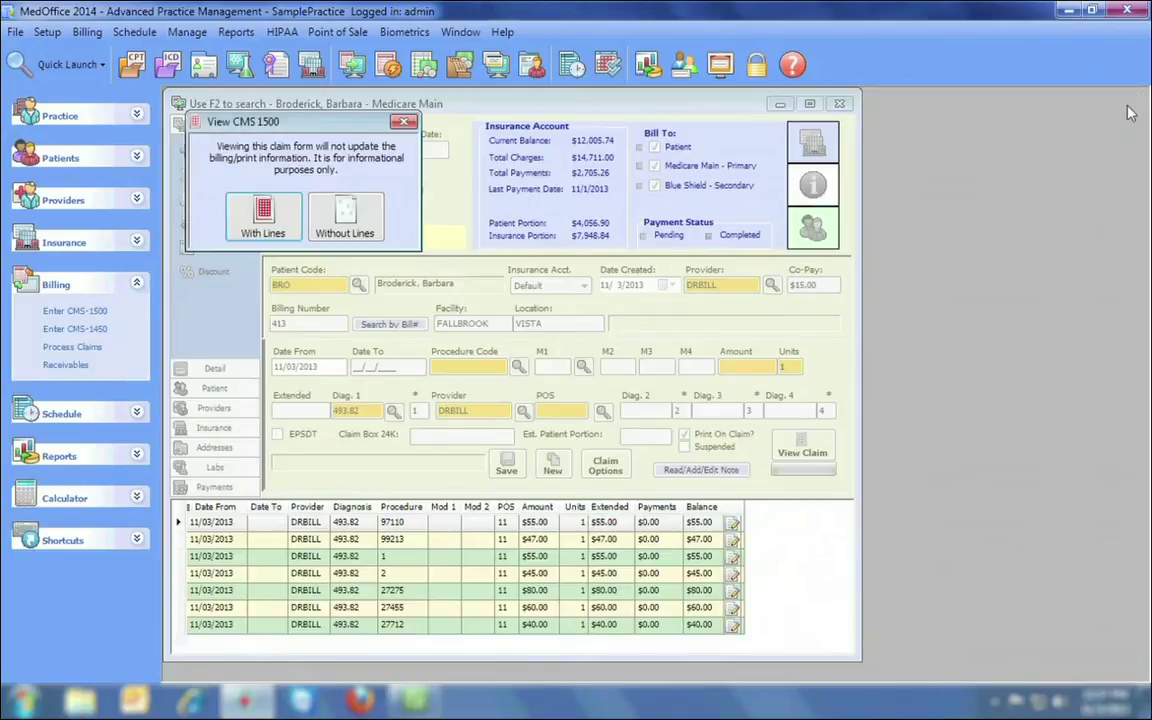
pyautogui.click(403, 122)
# Preview past claim 214 as a lined Blue Shield CMS-1500, then start a blank claim.
pyautogui.click(289, 213)
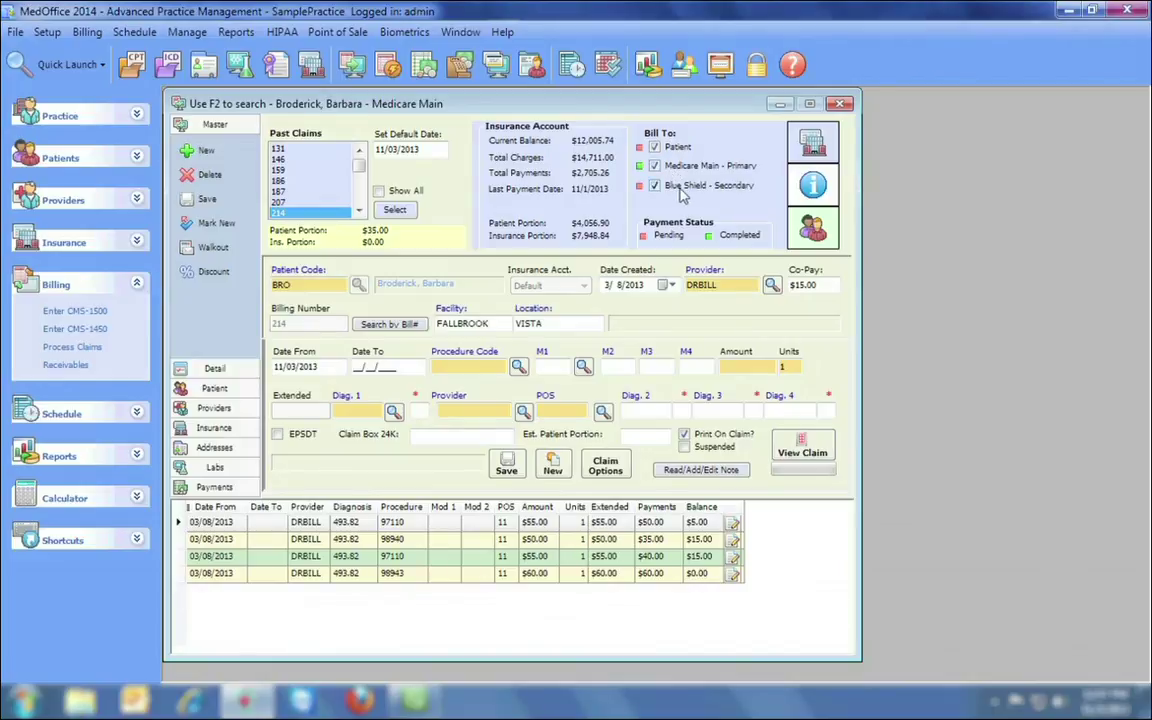
pyautogui.click(802, 452)
pyautogui.click(310, 258)
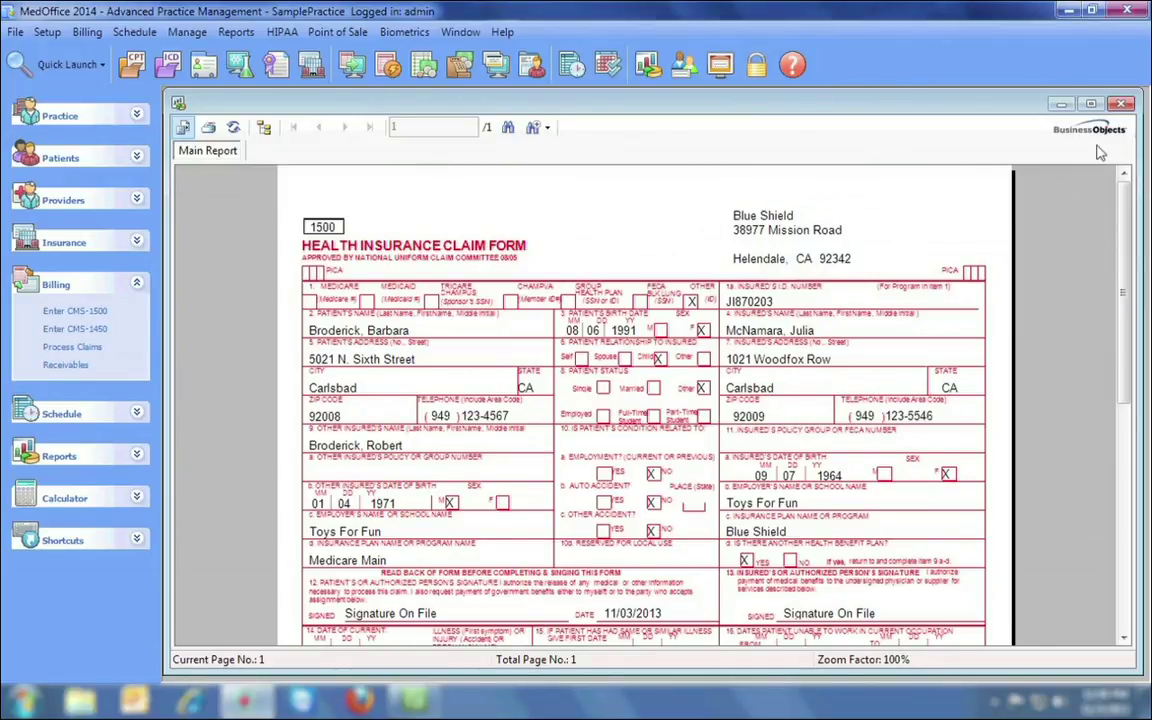
pyautogui.click(1123, 106)
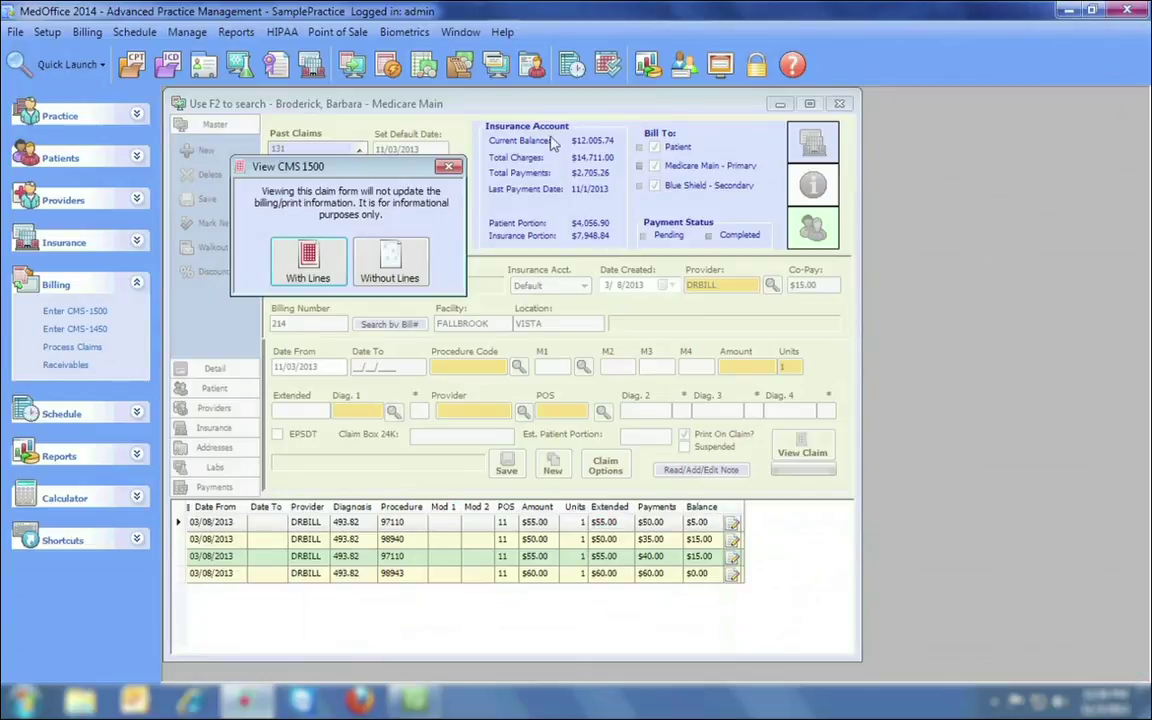
pyautogui.click(457, 160)
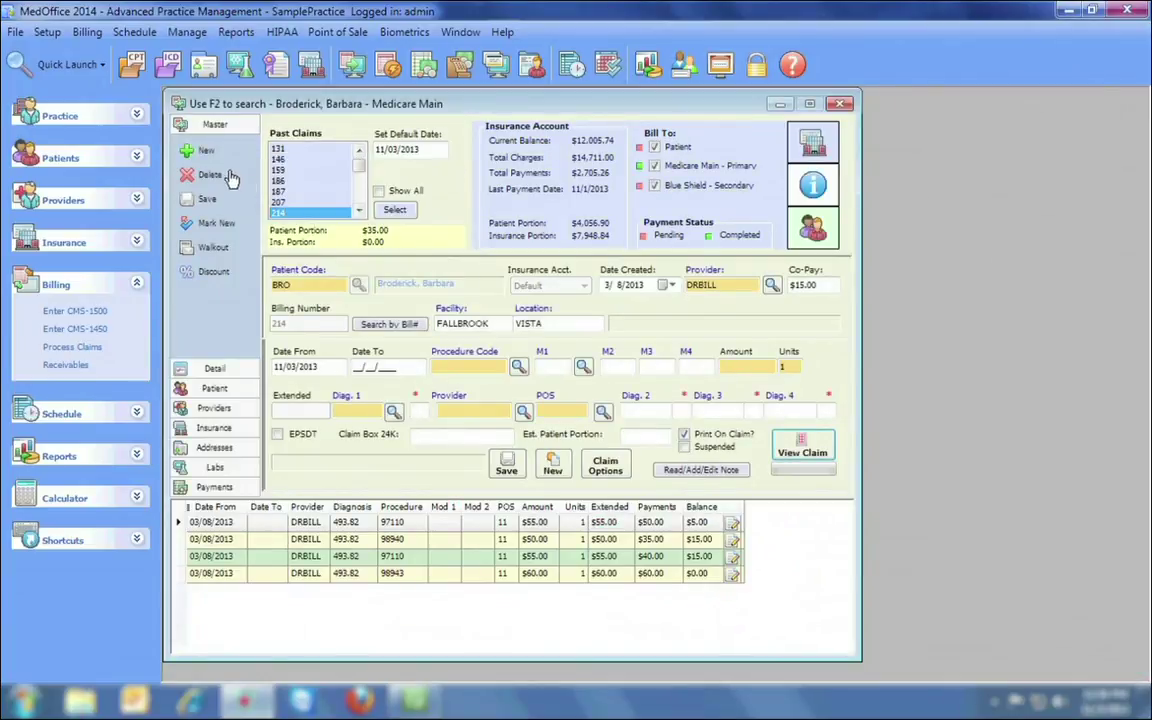
pyautogui.click(205, 151)
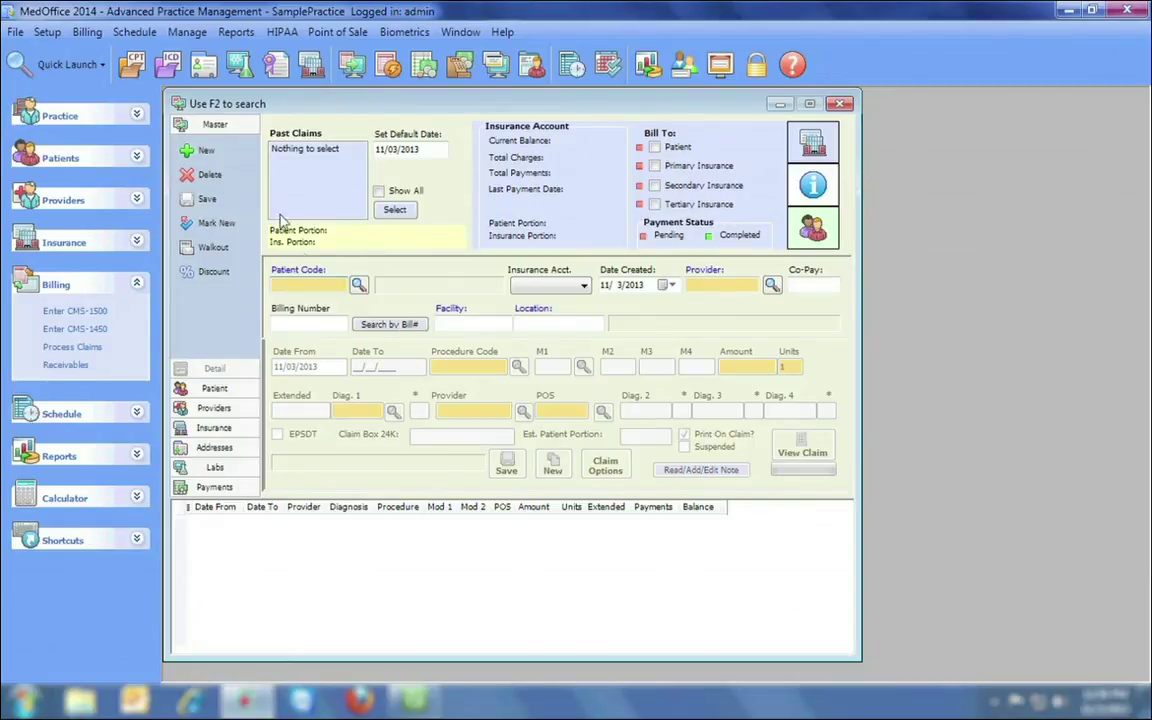
# Load an Aetna patient into the new claim, view its Patient section, then close the claim window.
pyautogui.click(359, 285)
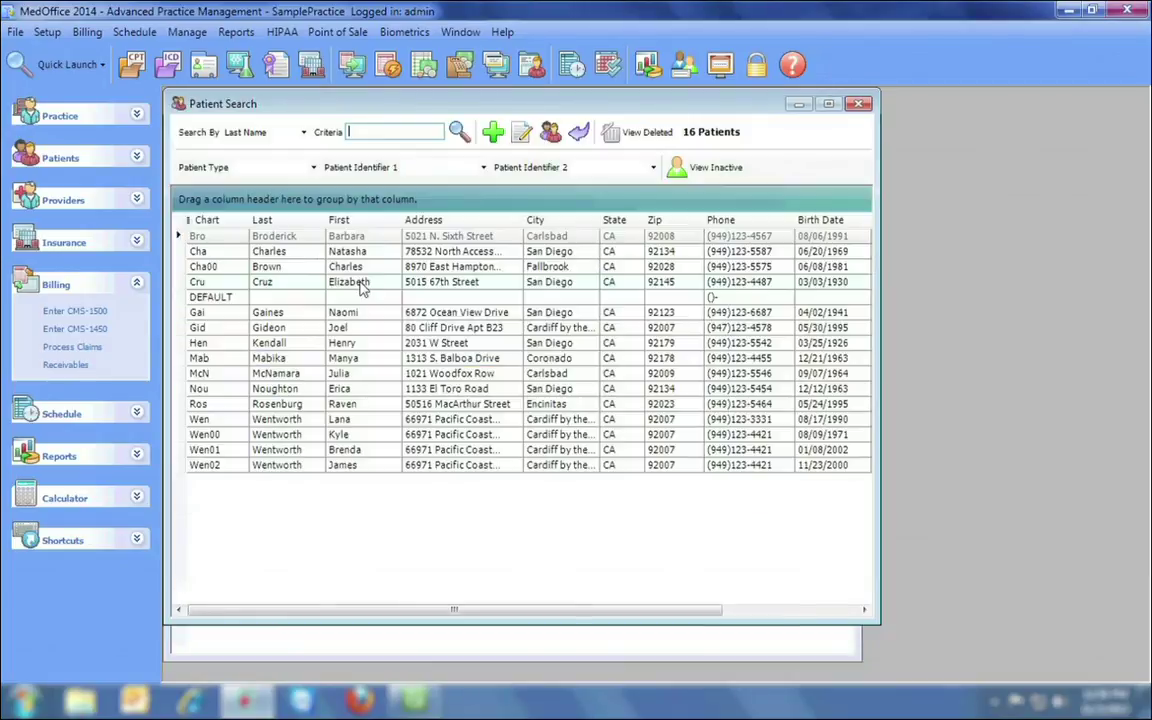
pyautogui.doubleClick(322, 252)
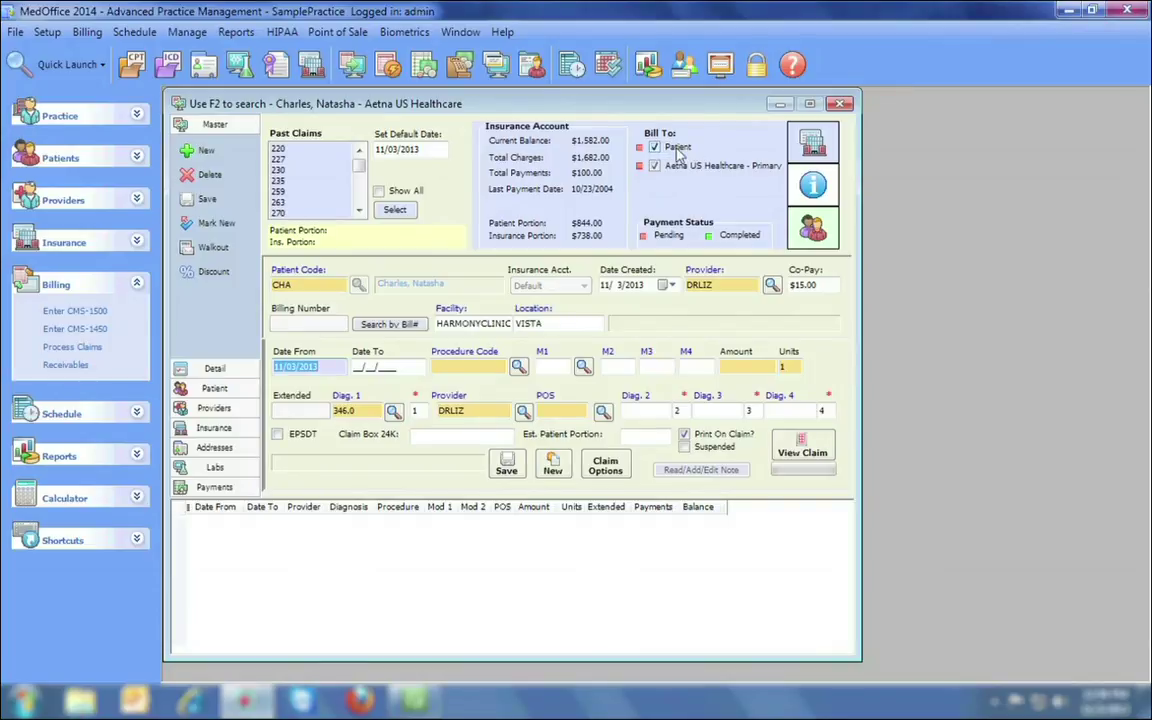
pyautogui.click(215, 389)
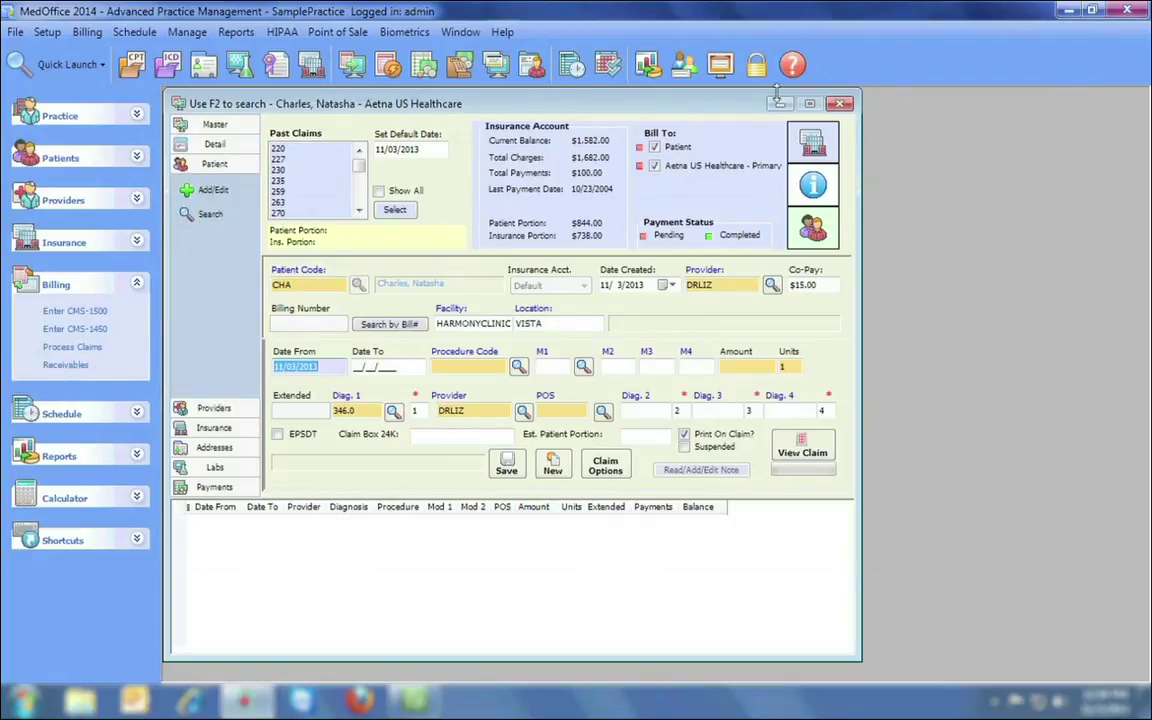
pyautogui.click(840, 105)
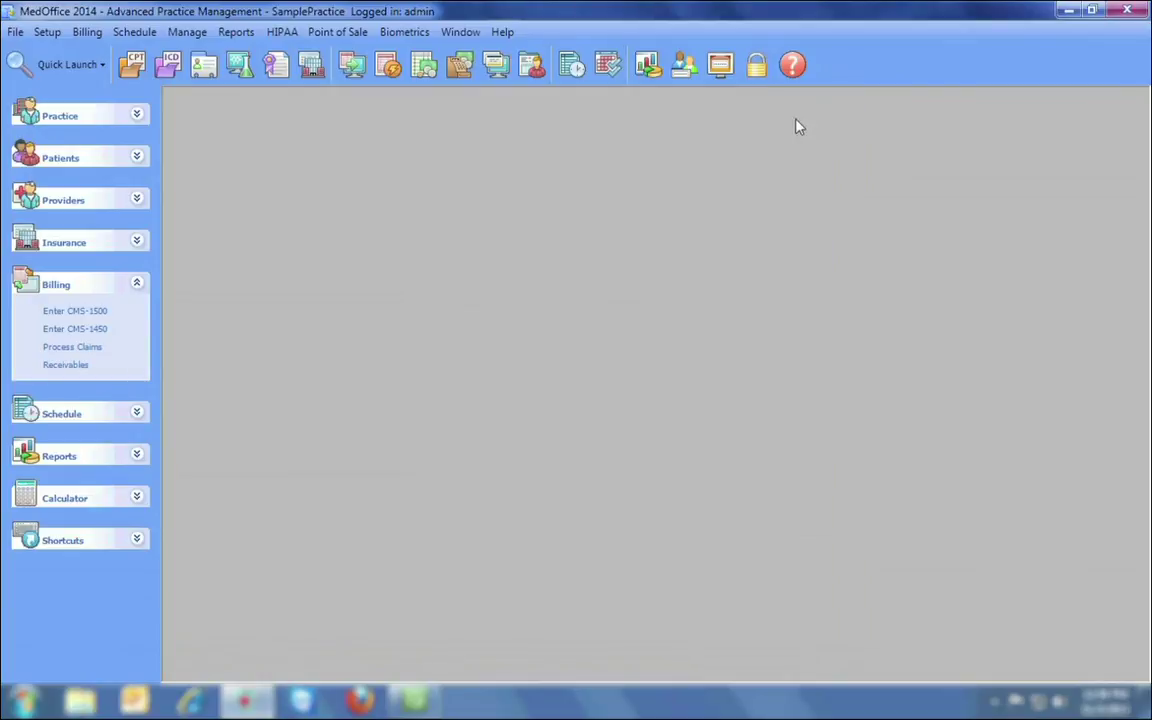
# Open Process Claims / Statements and look at the statement batches before returning to claim batches.
pyautogui.click(388, 66)
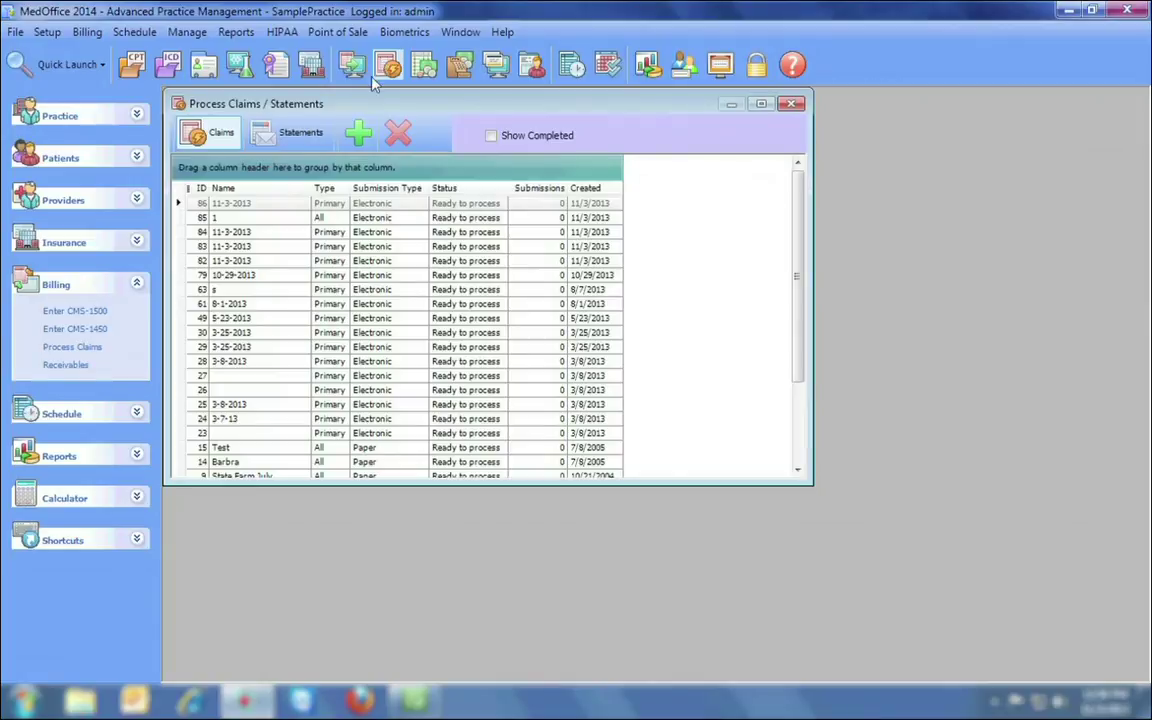
pyautogui.click(283, 137)
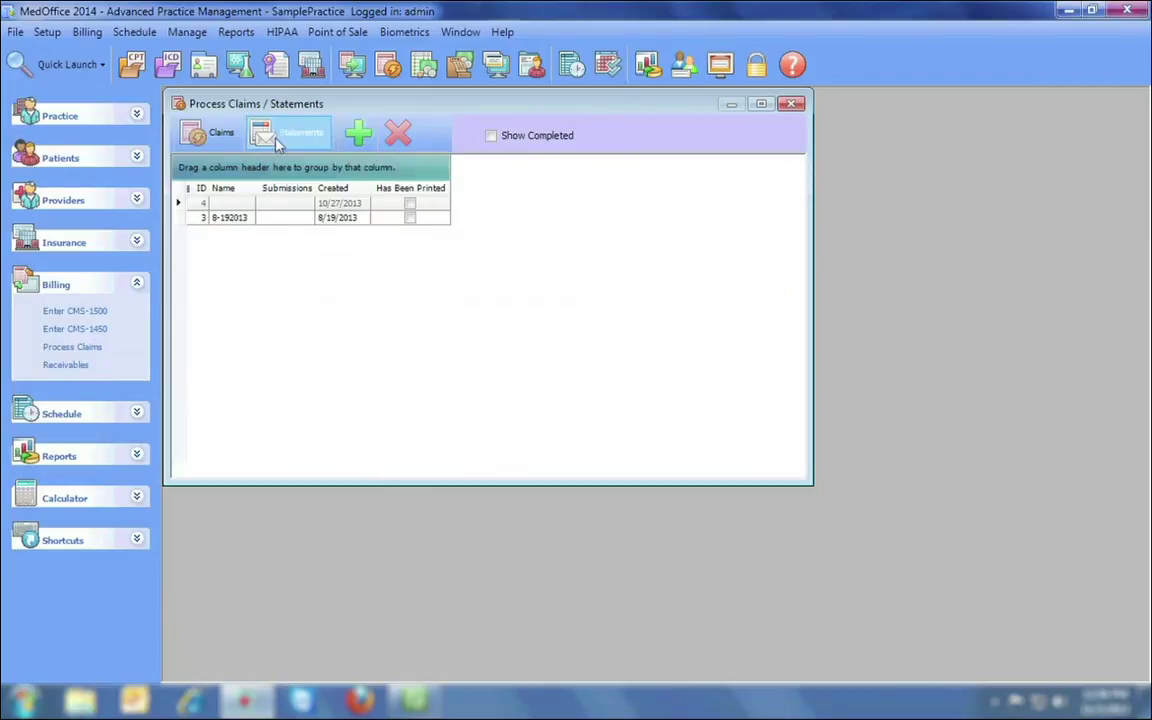
pyautogui.click(214, 140)
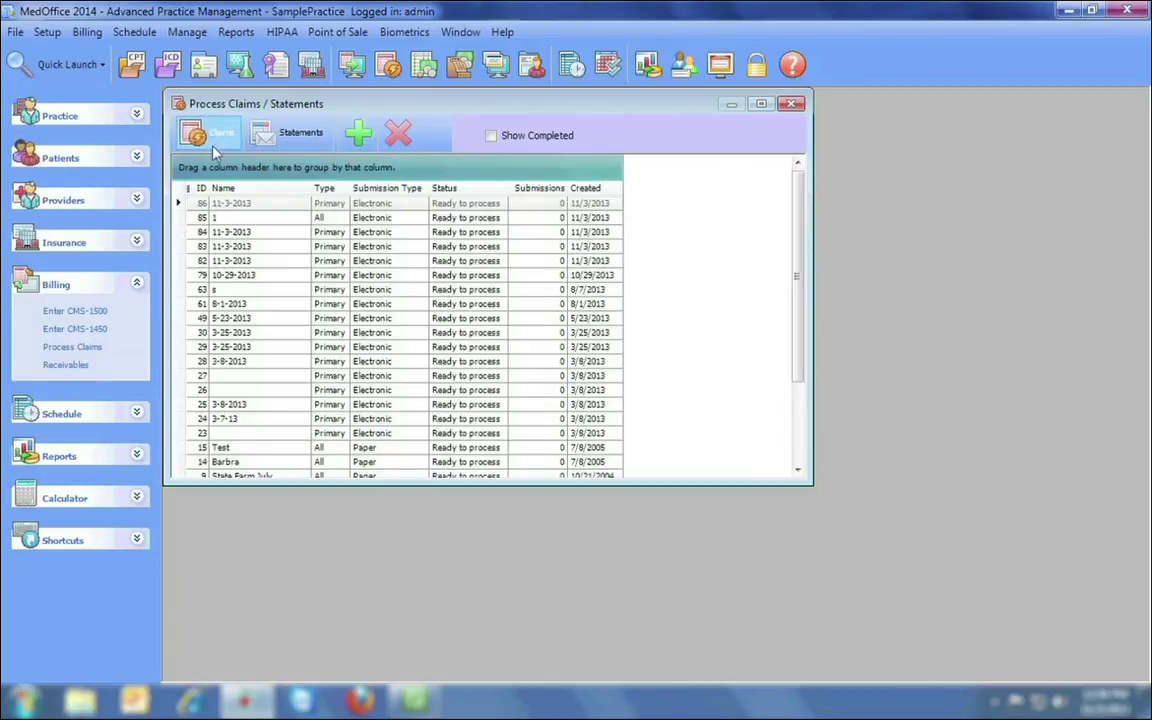
# Add a claim batch described 11-3-2013 with type Primary and submission Electronic, and save it.
pyautogui.click(358, 136)
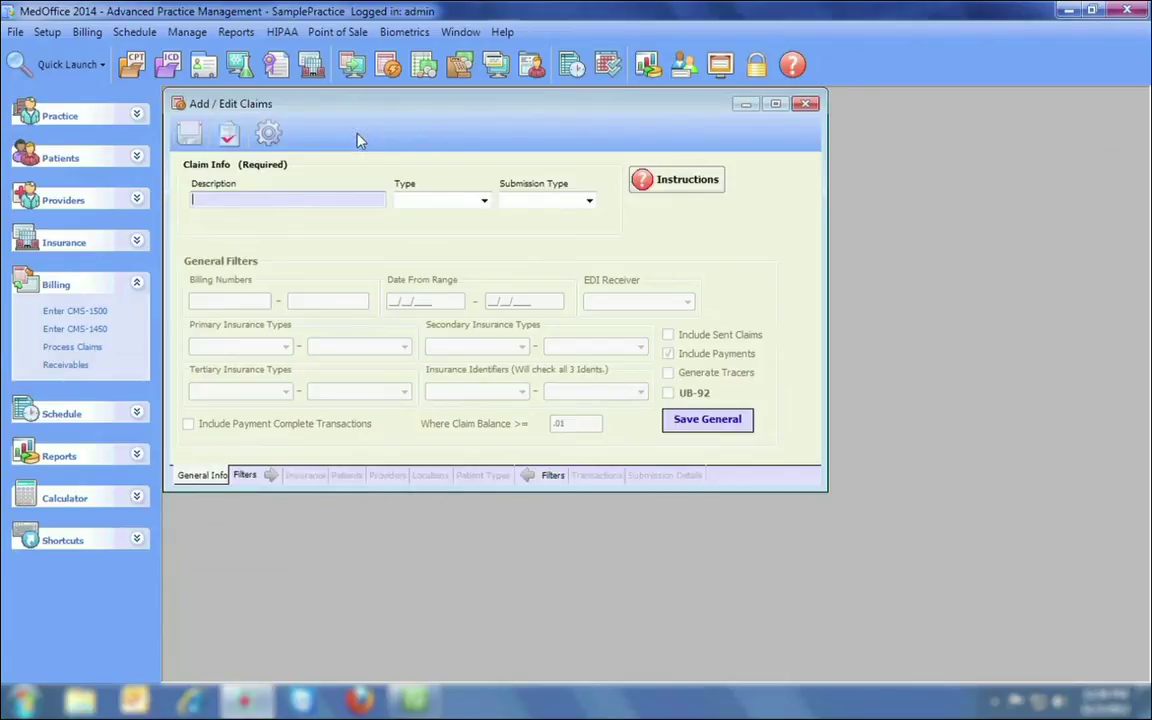
pyautogui.write('11-3-2013')
pyautogui.press('Tab')
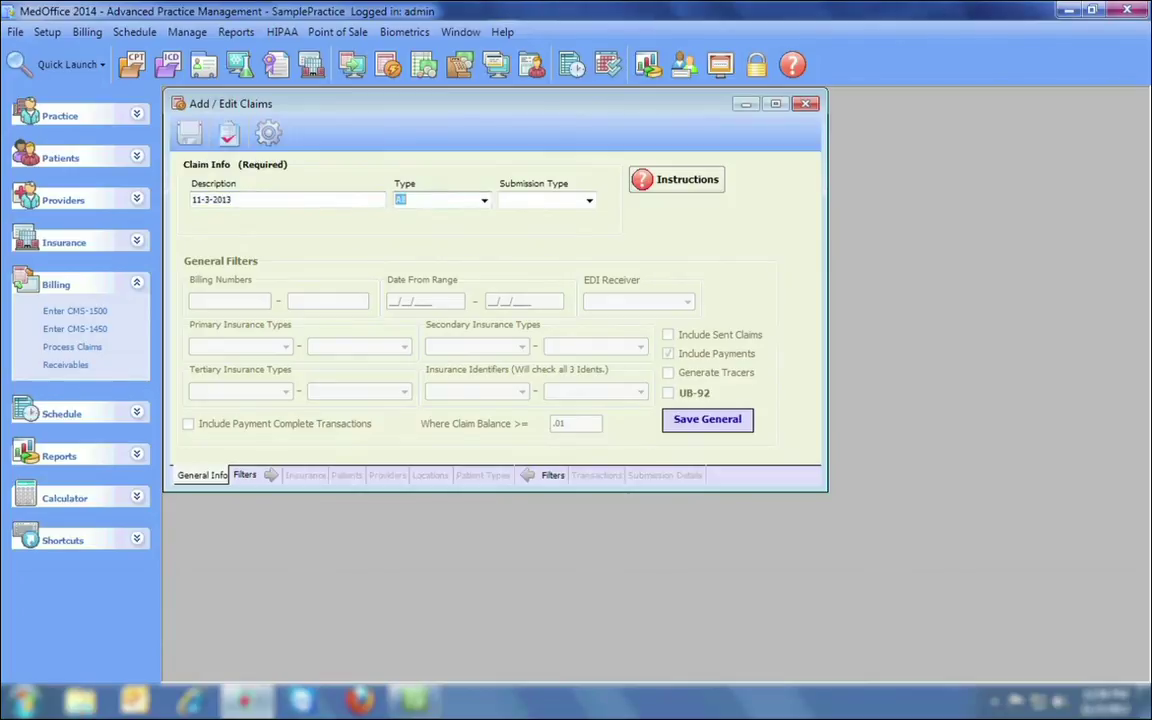
pyautogui.press('Down')
pyautogui.press('Tab')
pyautogui.press('Down')
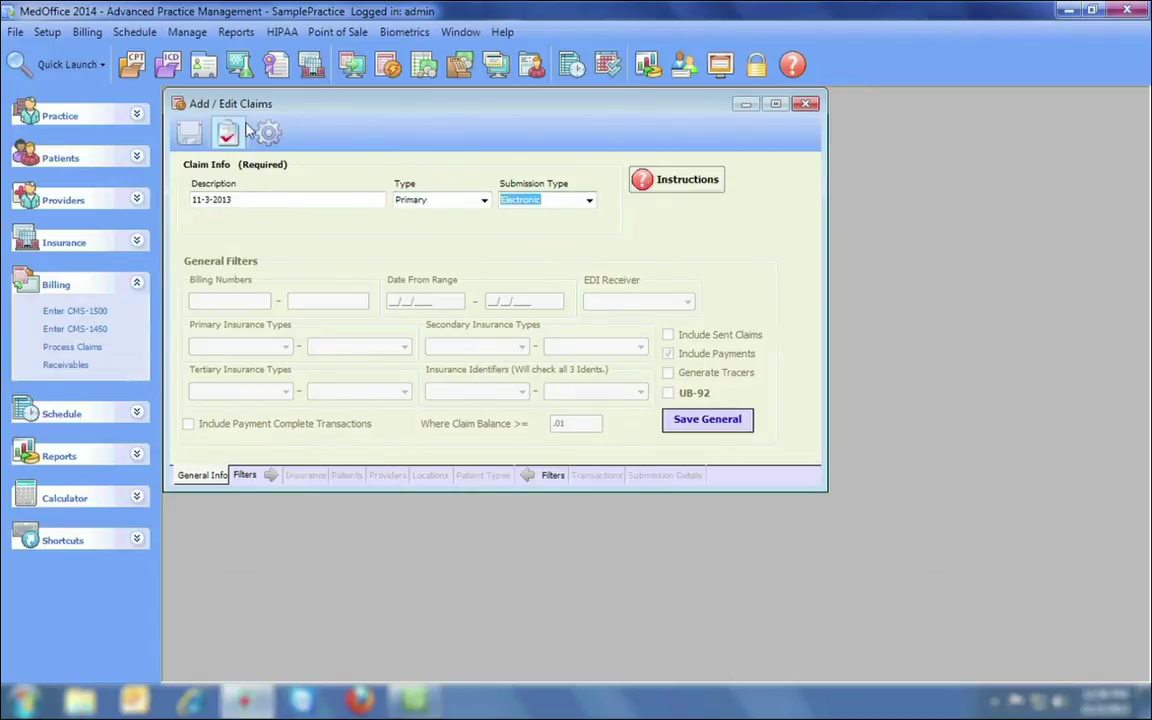
pyautogui.click(189, 132)
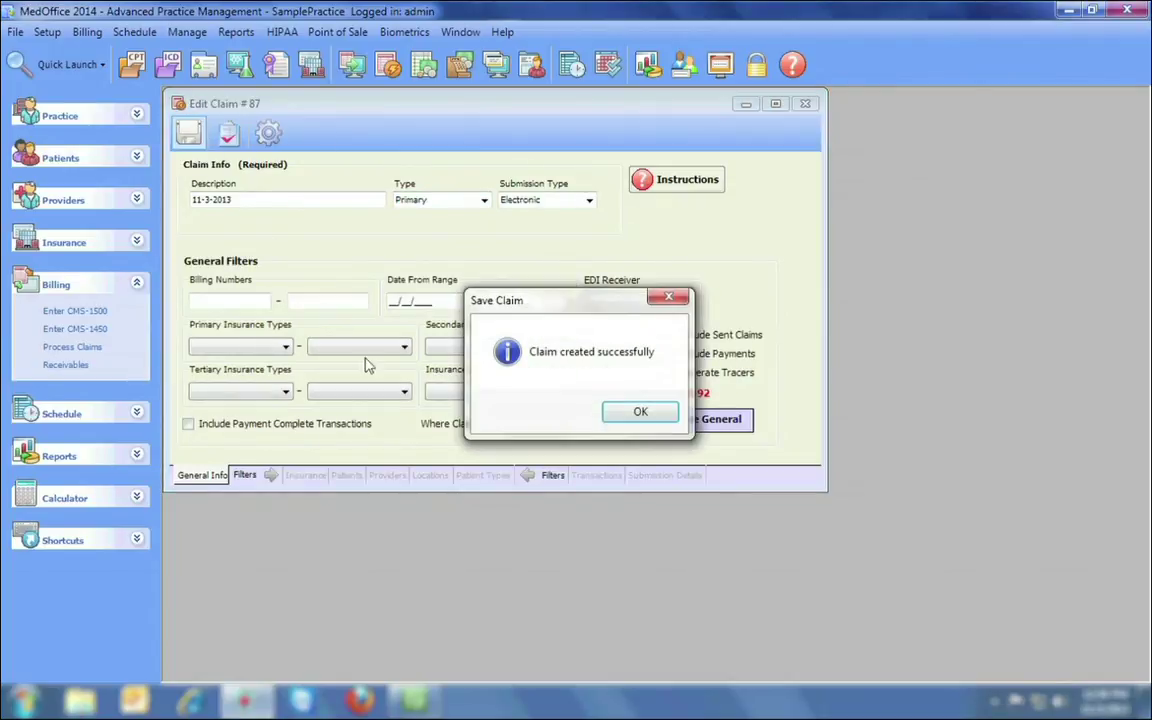
# Review claim #87's insurance company, patient, provider, location and patient type filters.
pyautogui.click(641, 413)
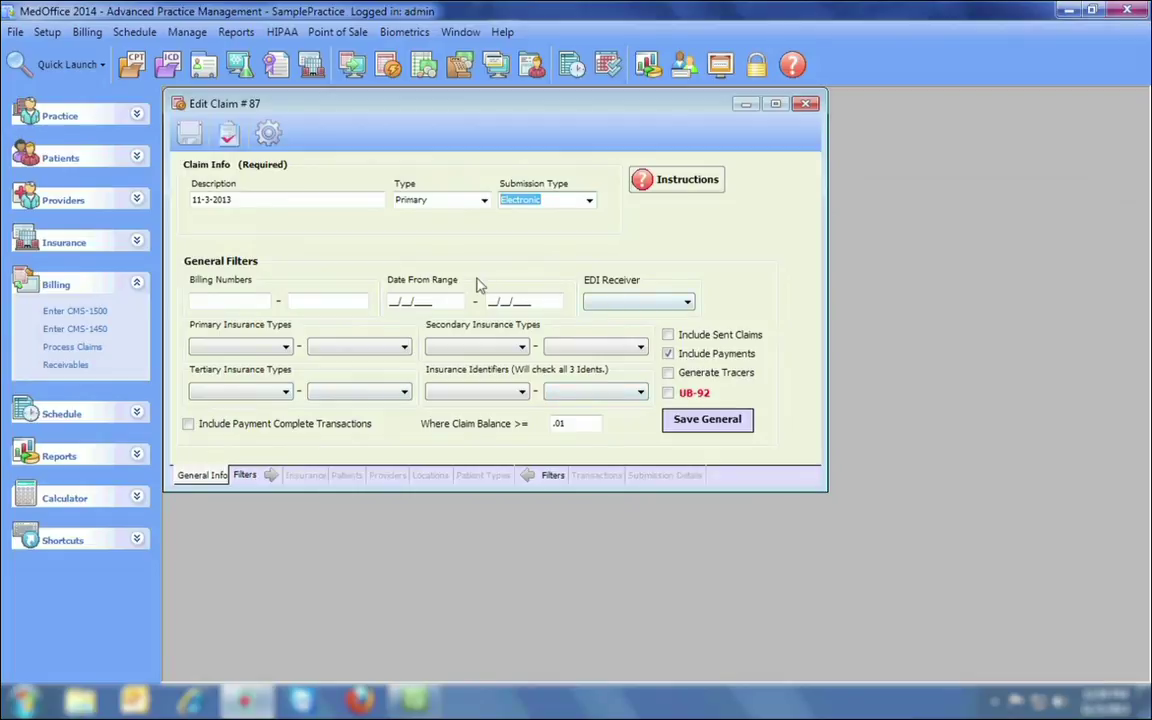
pyautogui.click(305, 476)
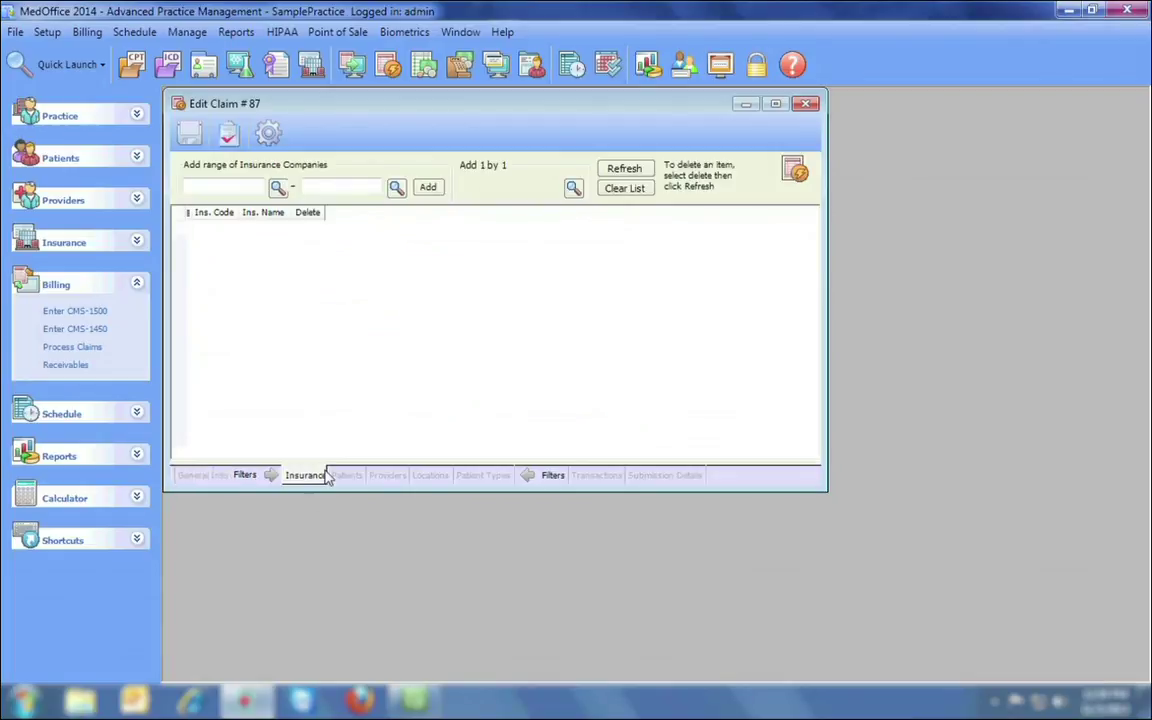
pyautogui.click(344, 476)
pyautogui.click(391, 476)
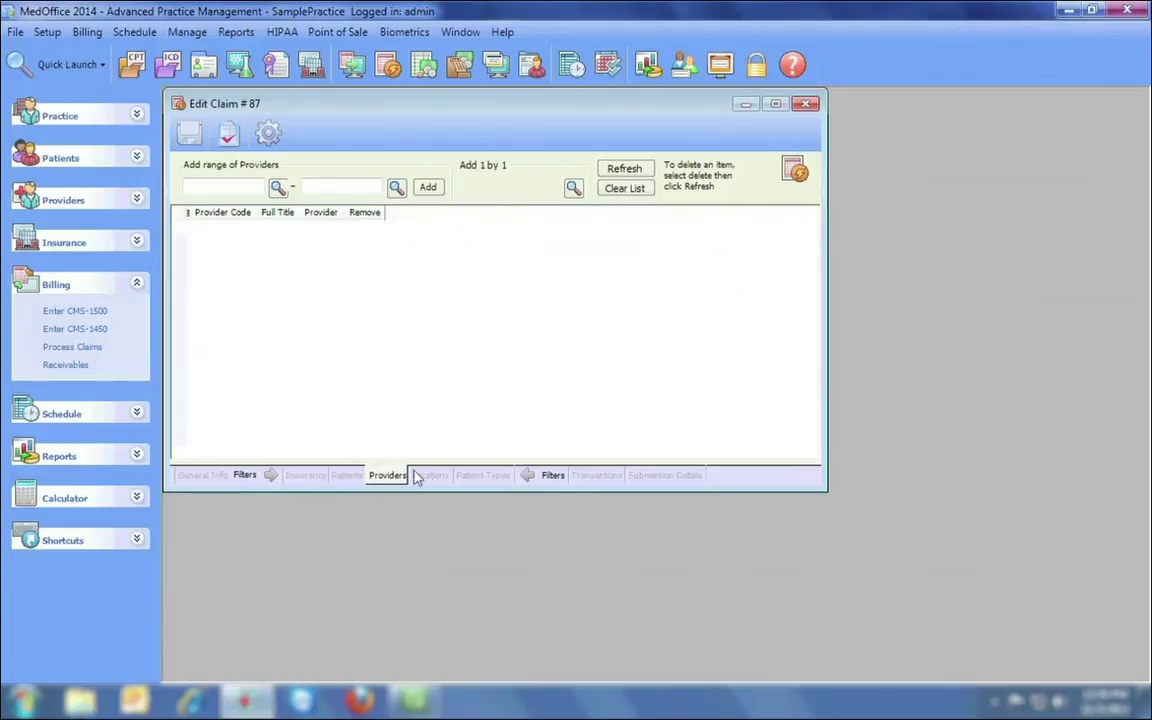
pyautogui.click(434, 476)
pyautogui.click(480, 476)
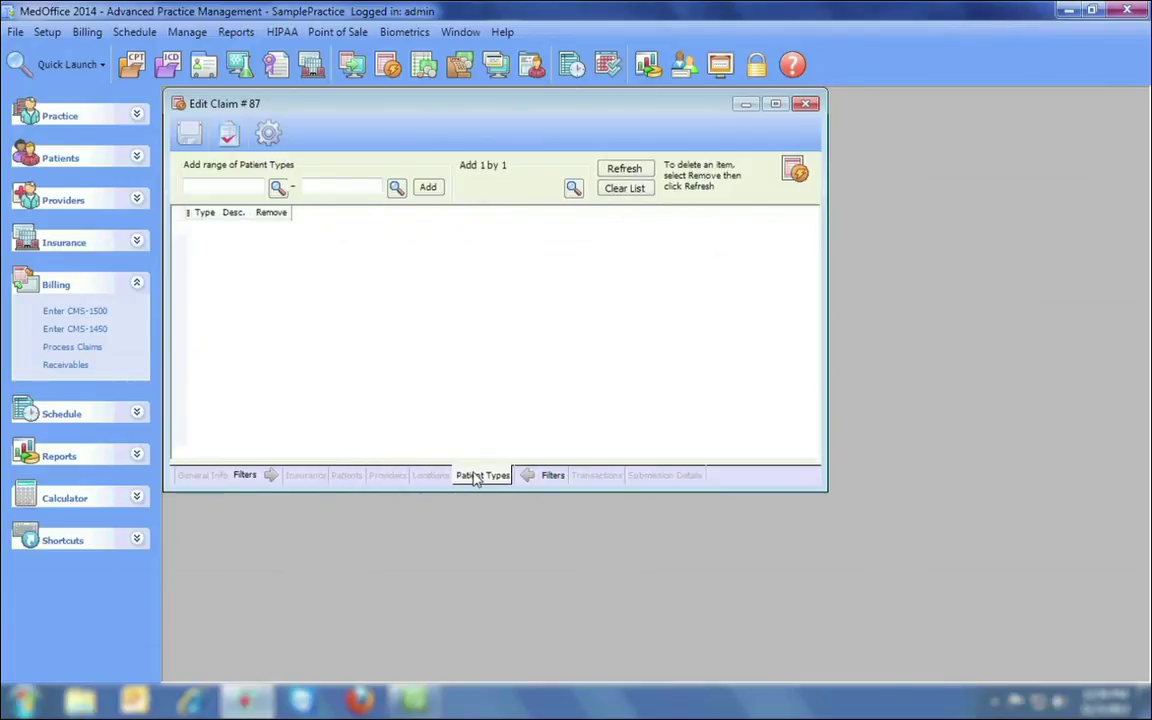
# Find the 7 matching transactions, totalling $382.00, on claim #87's Transactions tab.
pyautogui.click(595, 477)
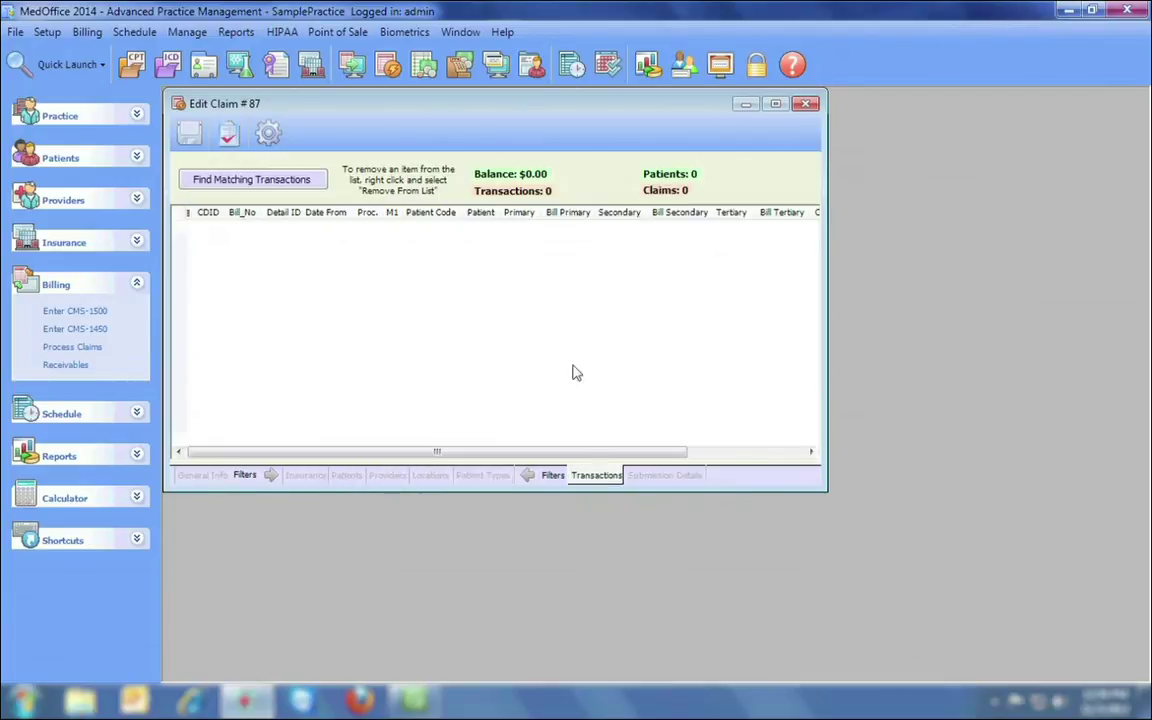
pyautogui.click(290, 180)
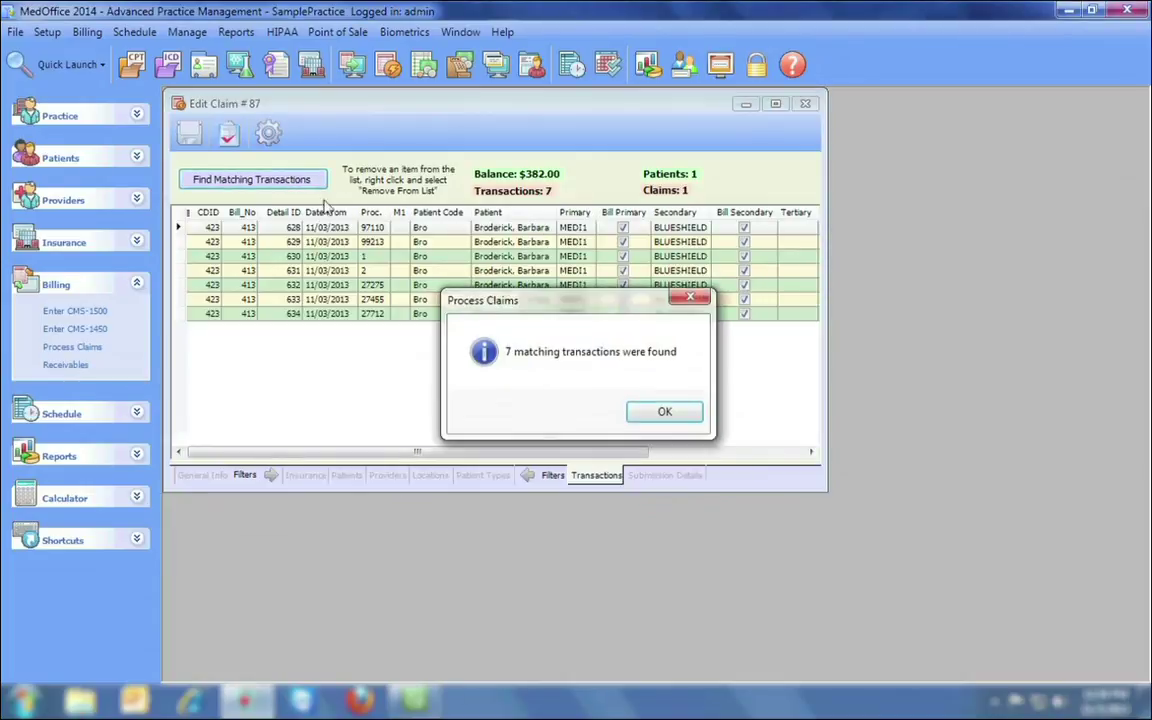
pyautogui.click(658, 413)
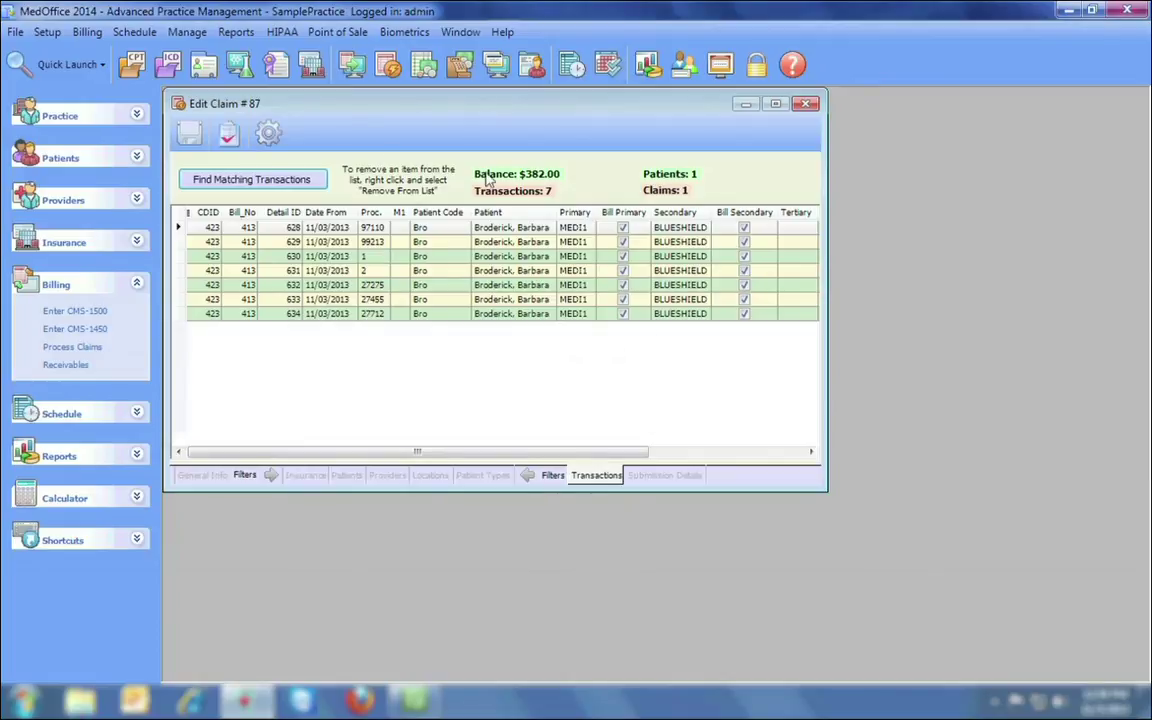
# Generate the claims as an ANSI file named 11-3-2013, then cancel the file save.
pyautogui.click(267, 135)
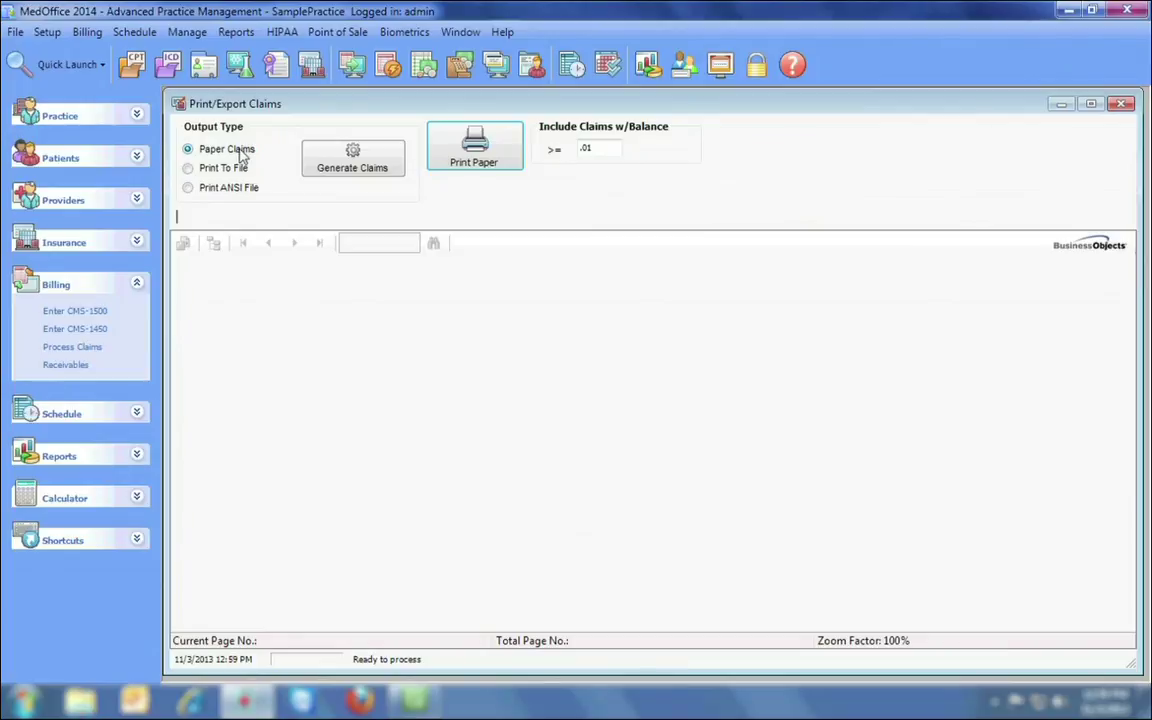
pyautogui.click(187, 170)
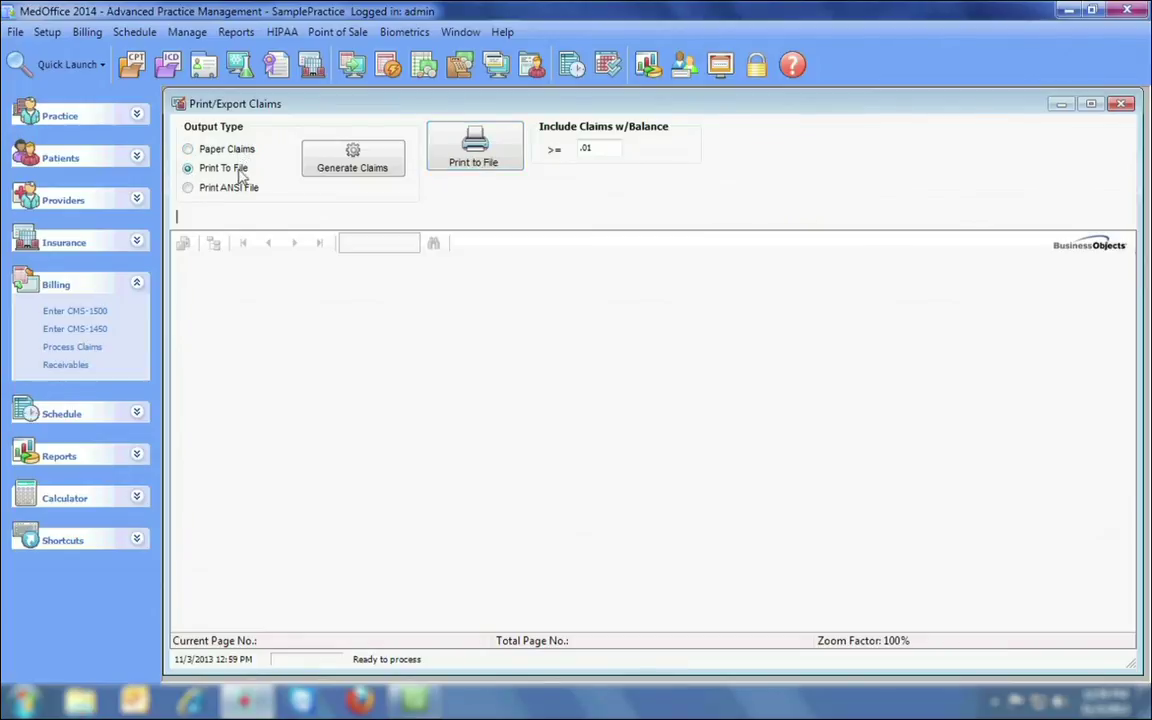
pyautogui.click(190, 190)
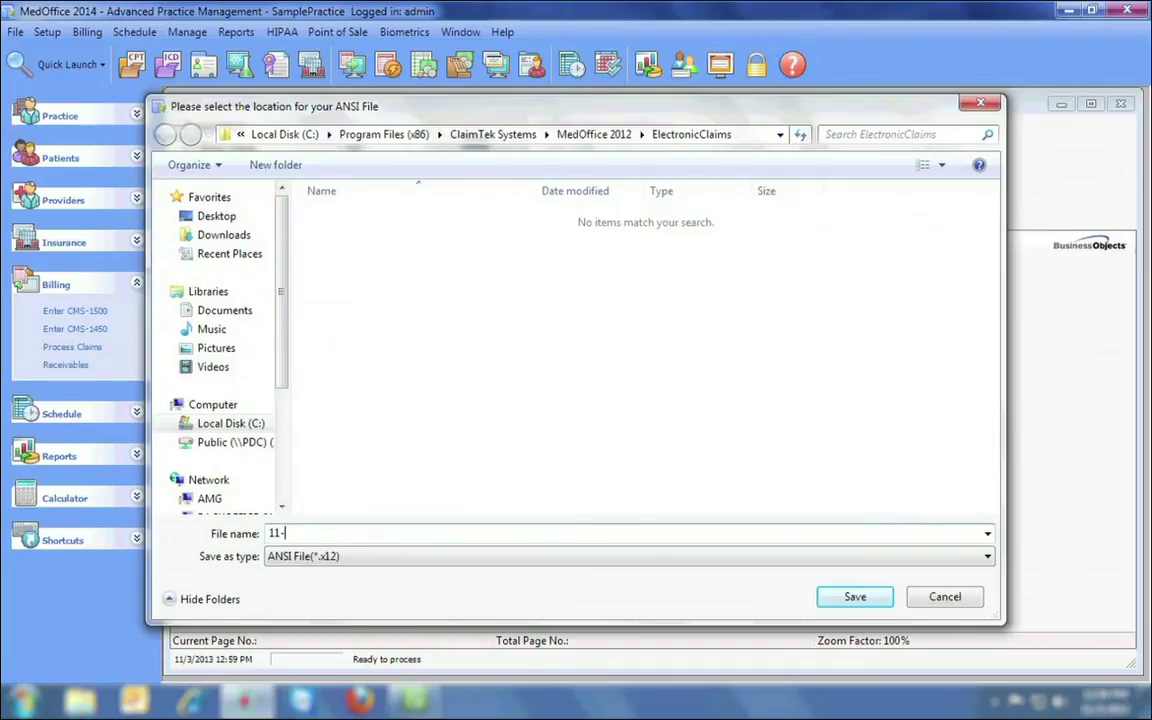
pyautogui.write('11-3-2013')
pyautogui.click(852, 598)
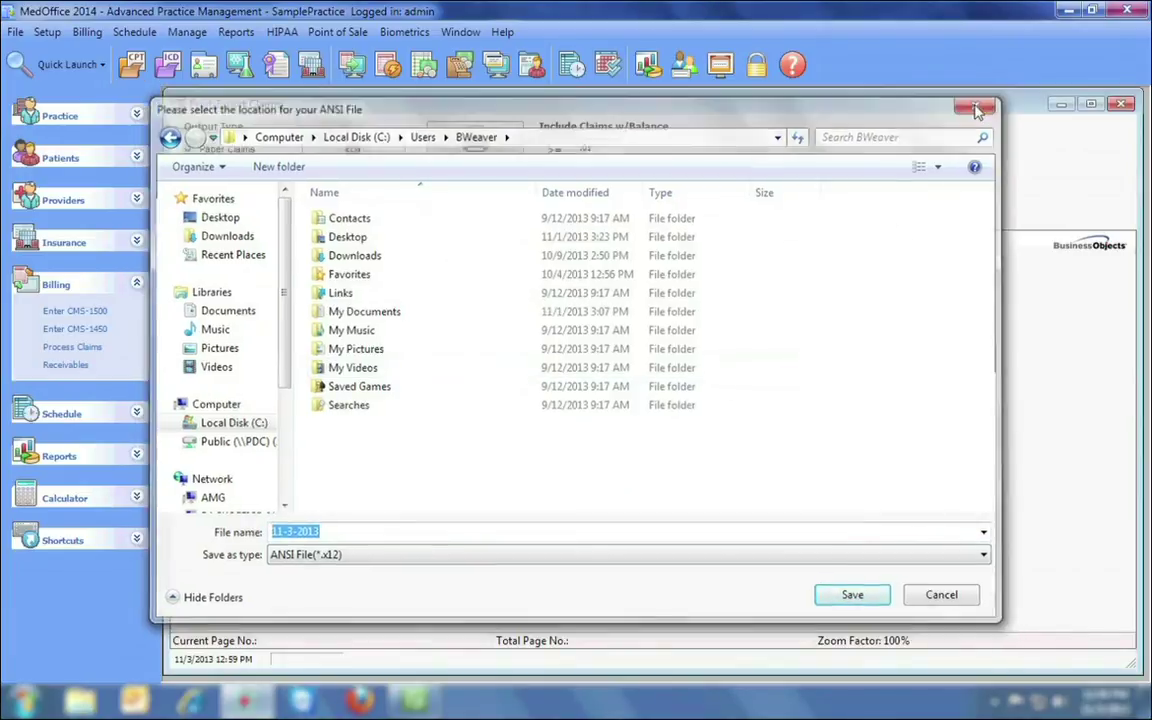
pyautogui.click(978, 110)
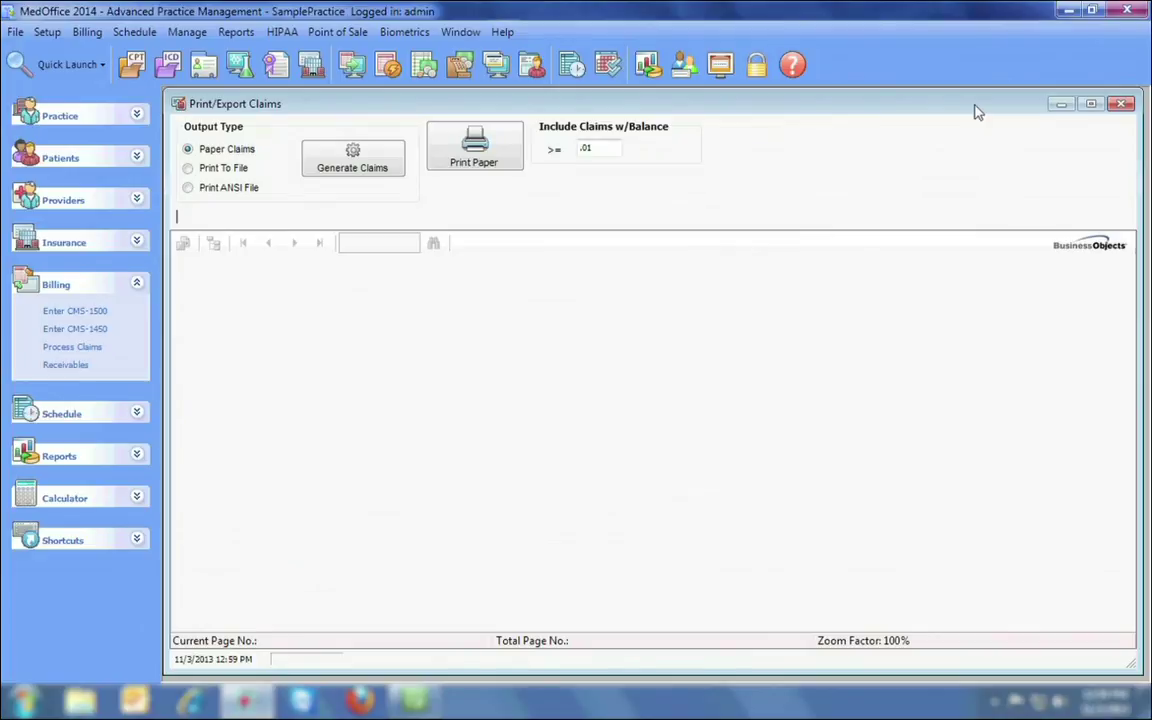
# Close the Print/Export Claims, Edit Claim #87 and Process Claims / Statements windows.
pyautogui.click(1122, 104)
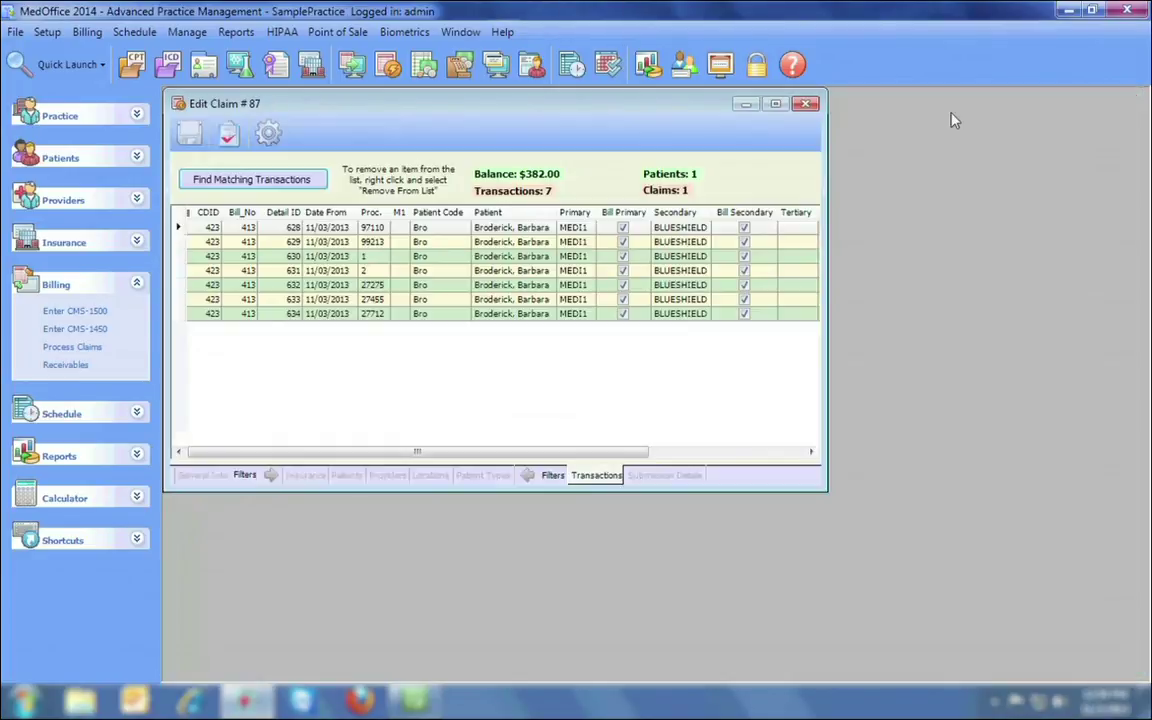
pyautogui.click(805, 104)
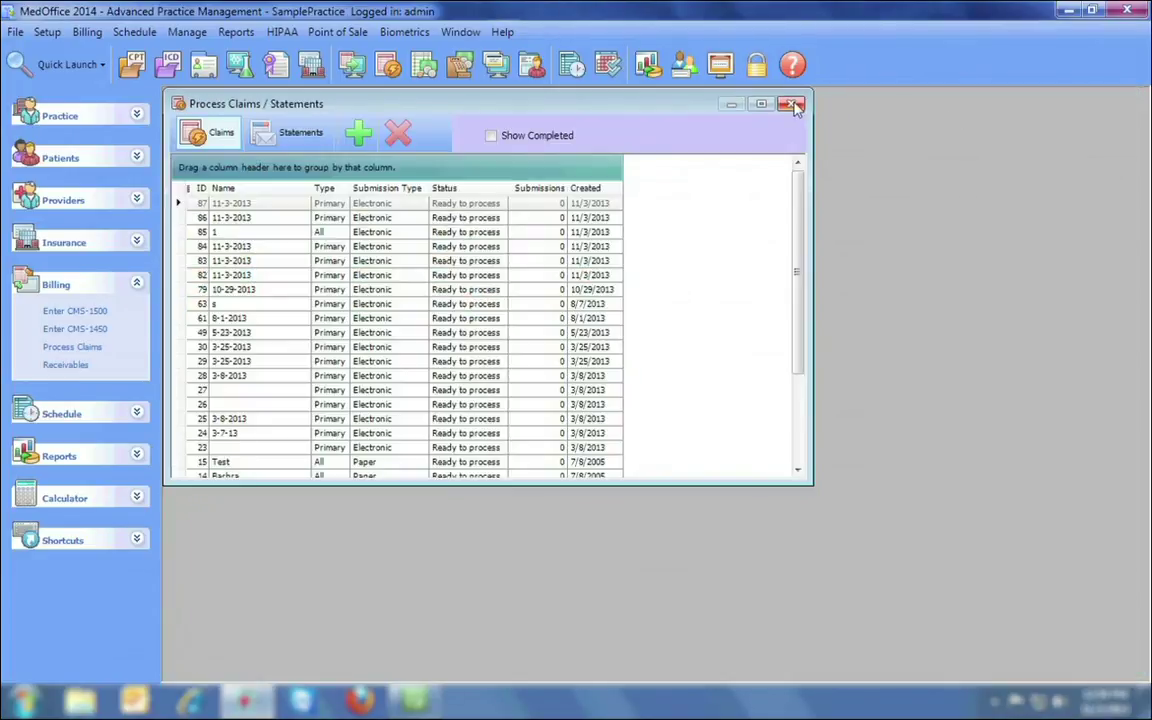
pyautogui.click(791, 105)
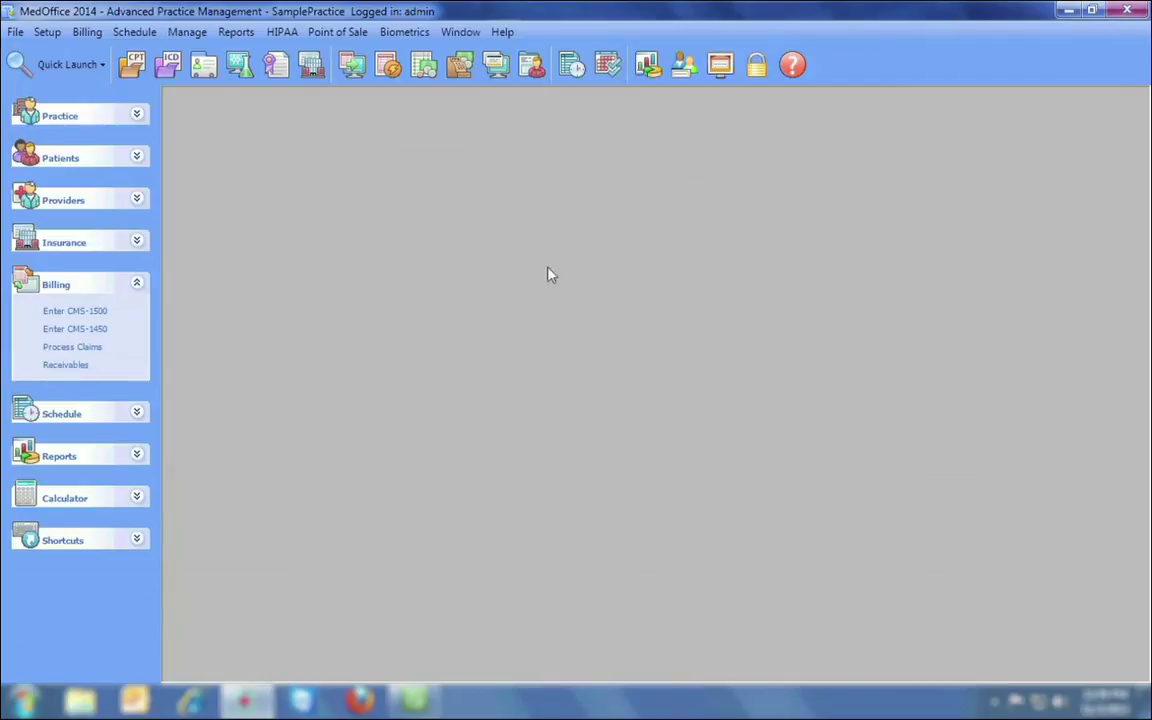
# Start a new insurance receivable described as Medicare and enter its check reference number.
pyautogui.click(422, 67)
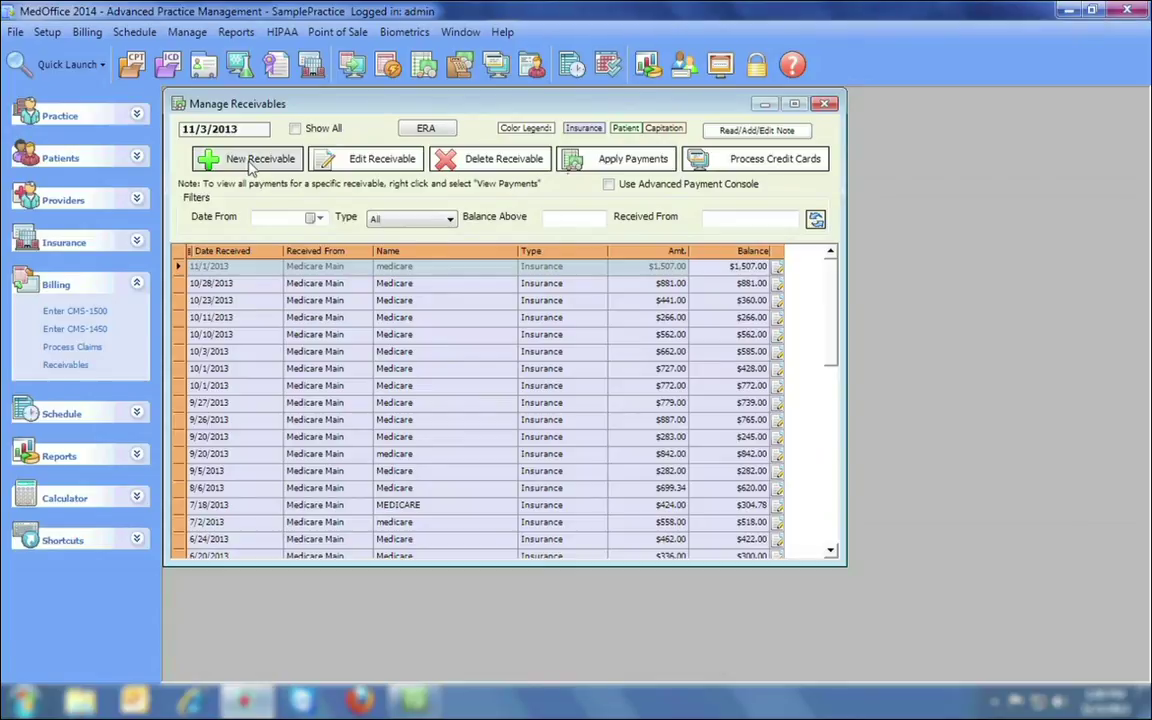
pyautogui.click(252, 165)
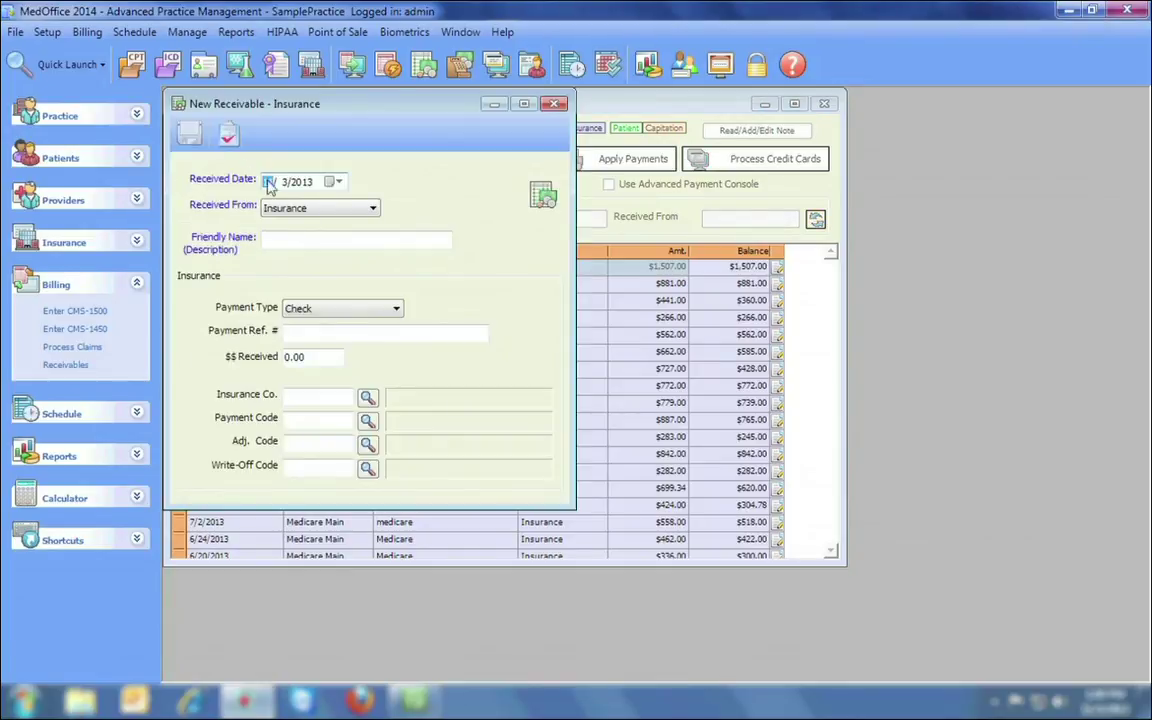
pyautogui.click(322, 239)
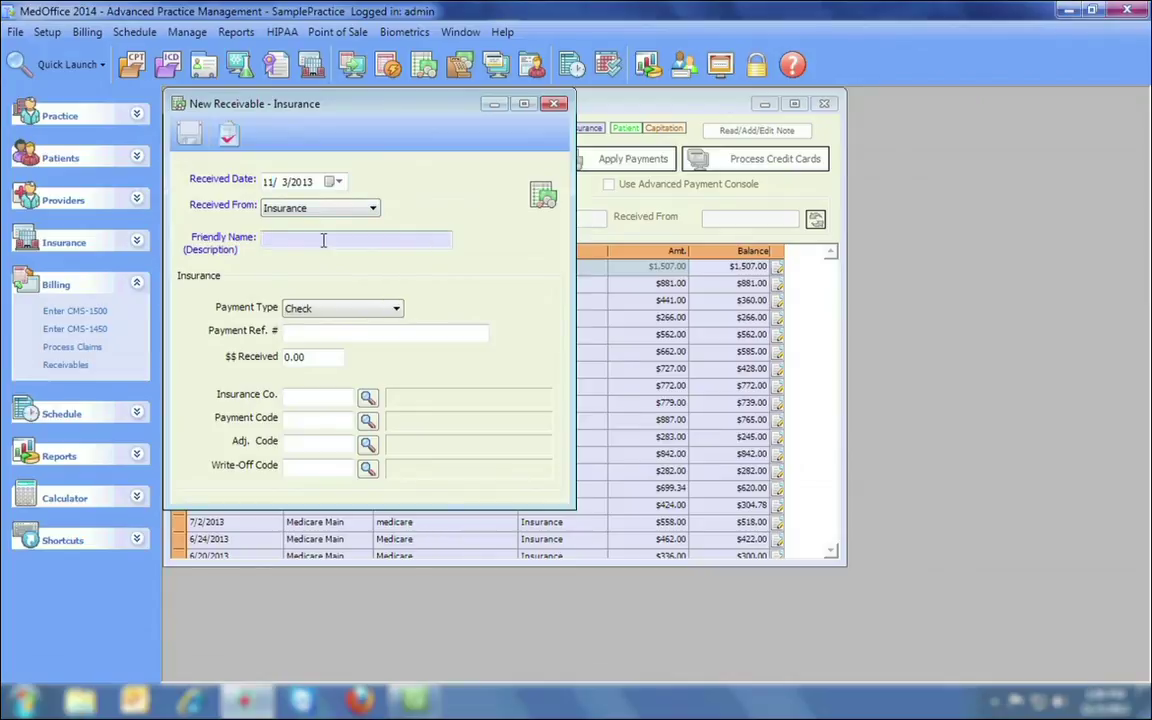
pyautogui.write('Medicare')
pyautogui.click(334, 331)
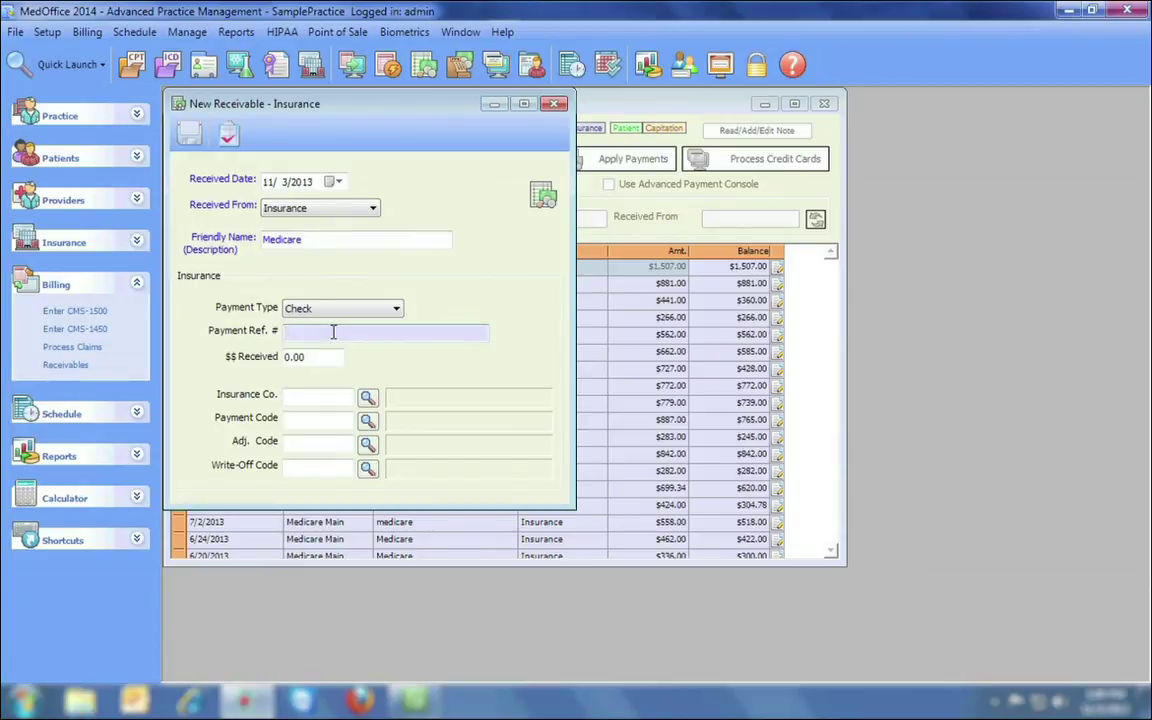
pyautogui.write('45789635')
pyautogui.press('Tab')
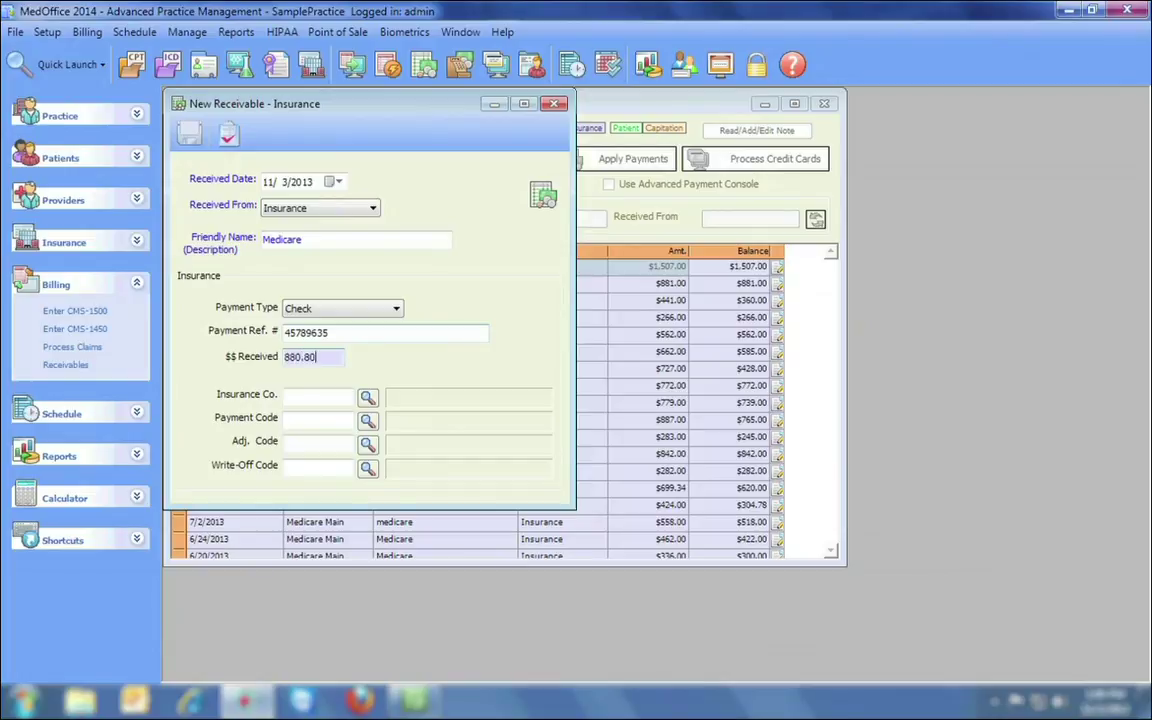
# Set payer MEDI1 (Medicare Main) and payment code PIS, then save the $880.80 receivable.
pyautogui.click(367, 396)
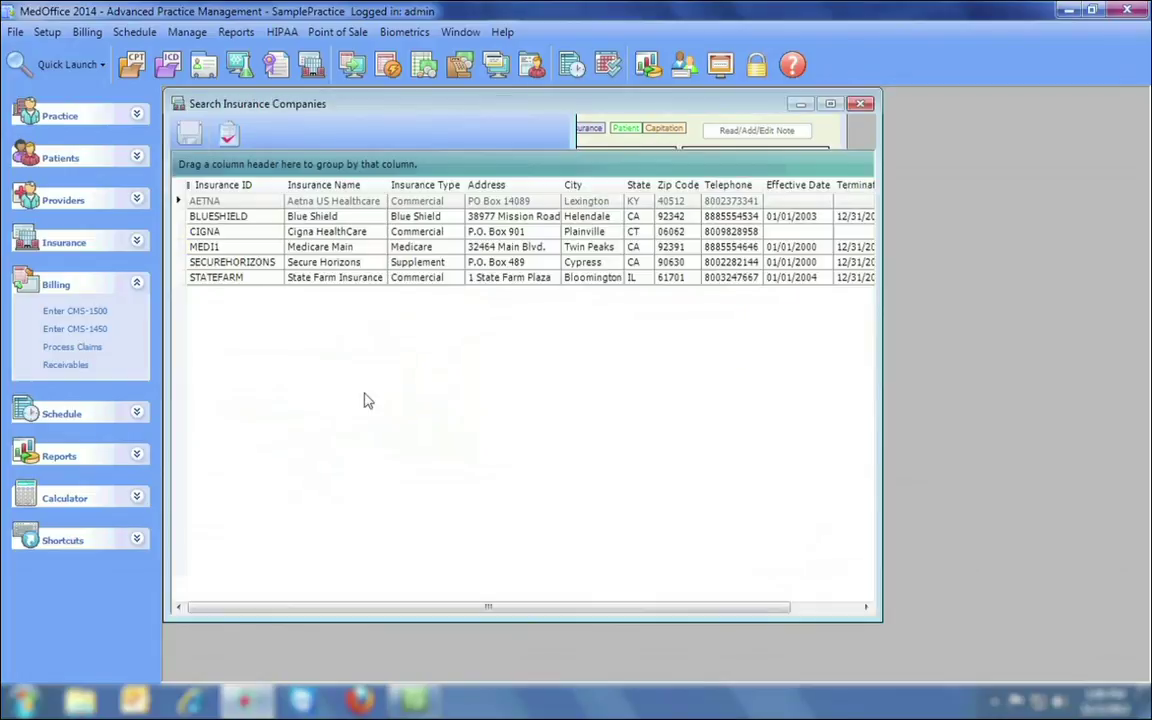
pyautogui.doubleClick(321, 250)
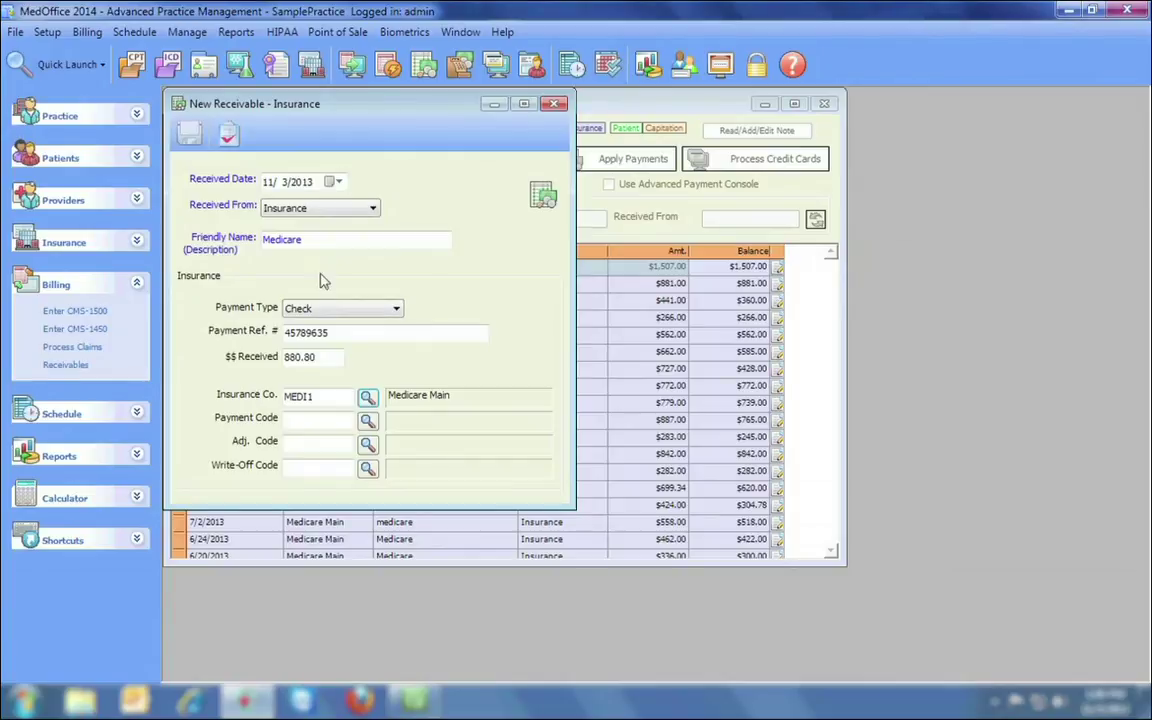
pyautogui.click(368, 420)
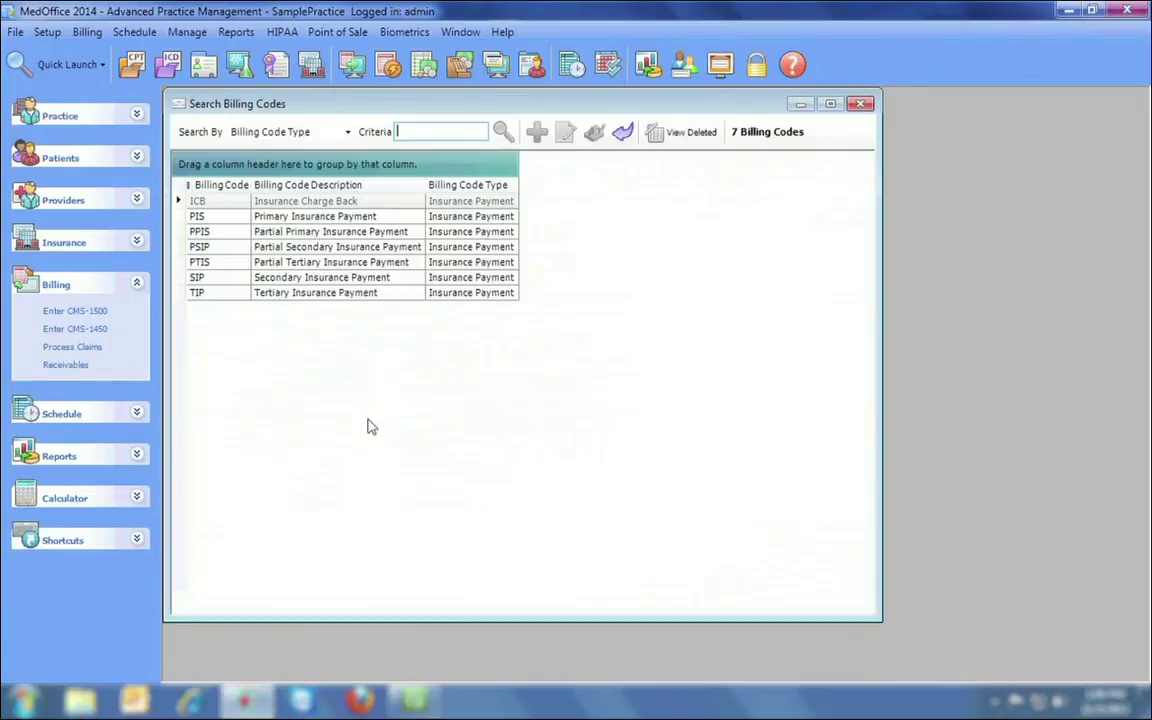
pyautogui.doubleClick(292, 216)
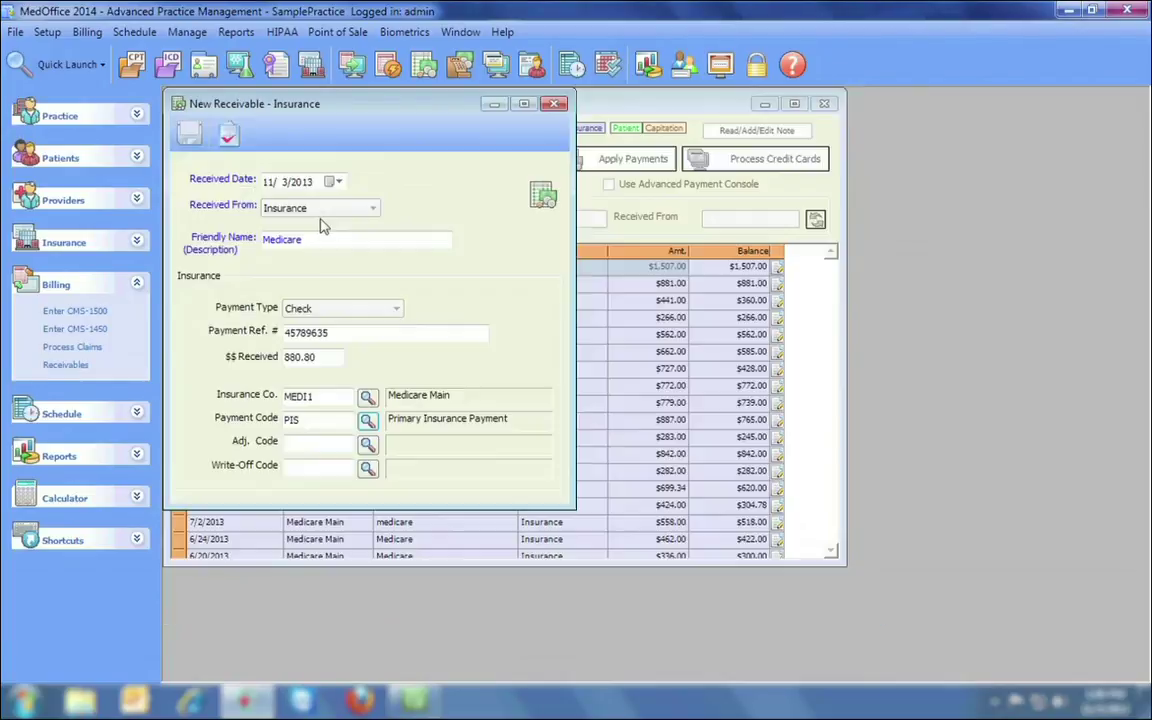
pyautogui.click(188, 133)
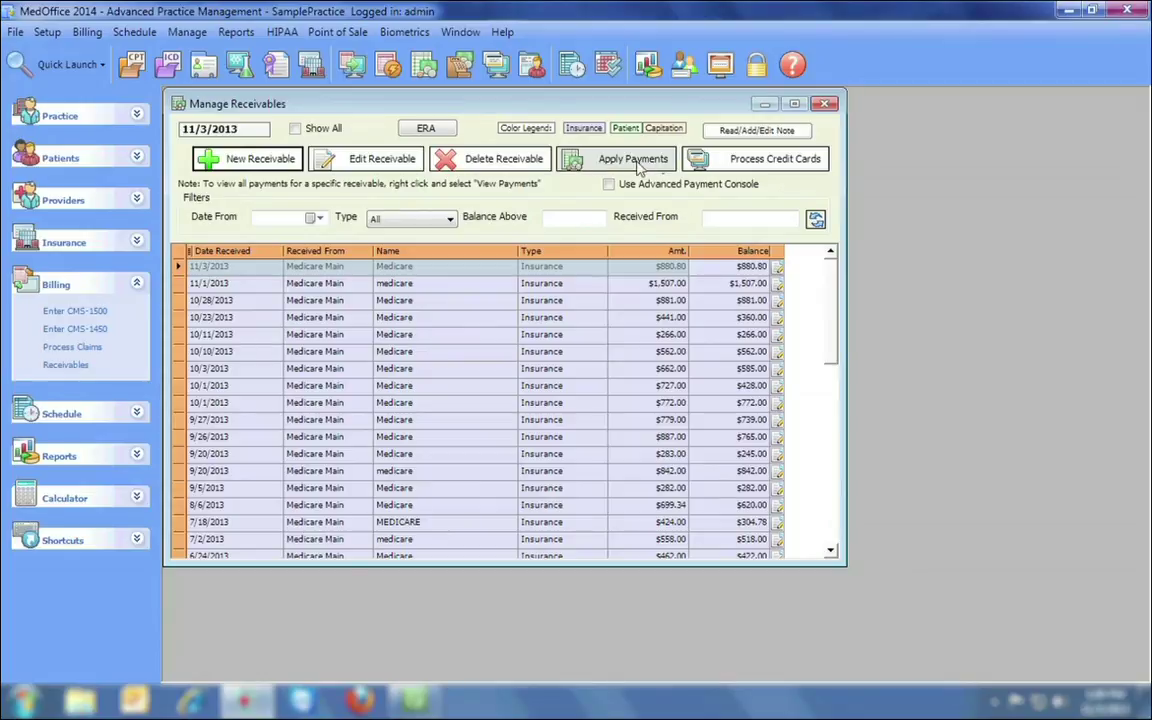
# Begin applying the Medicare receivable to the patient's claims, selecting the first claim line.
pyautogui.click(640, 168)
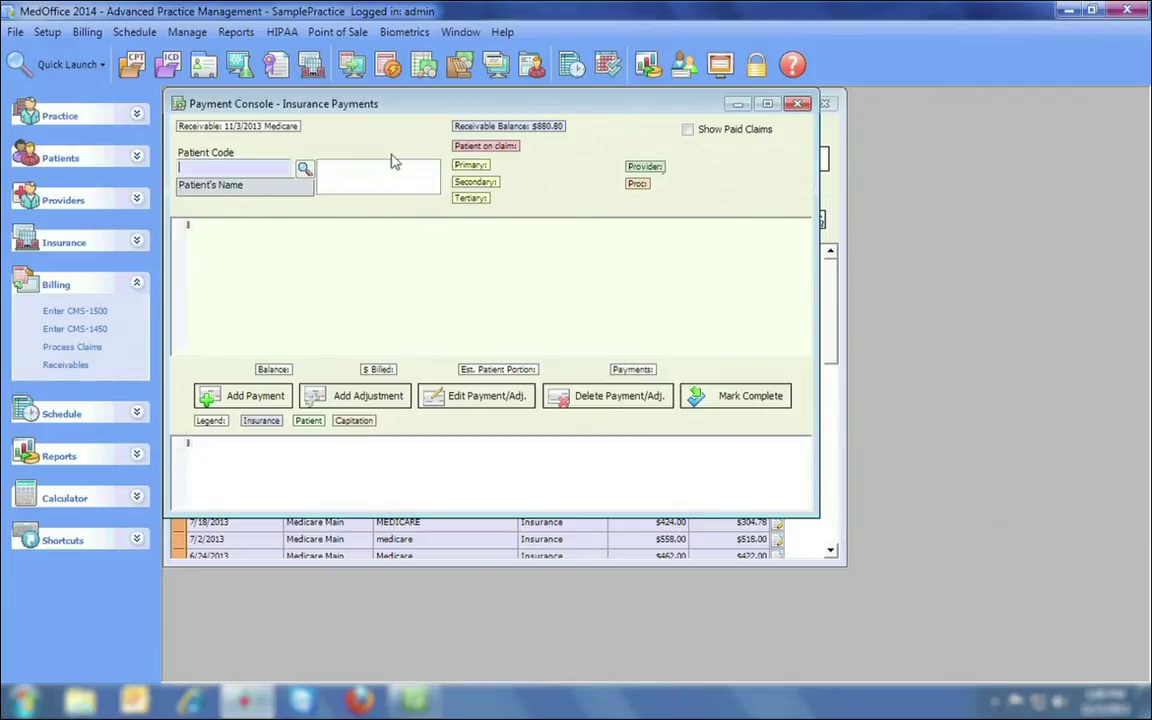
pyautogui.click(304, 169)
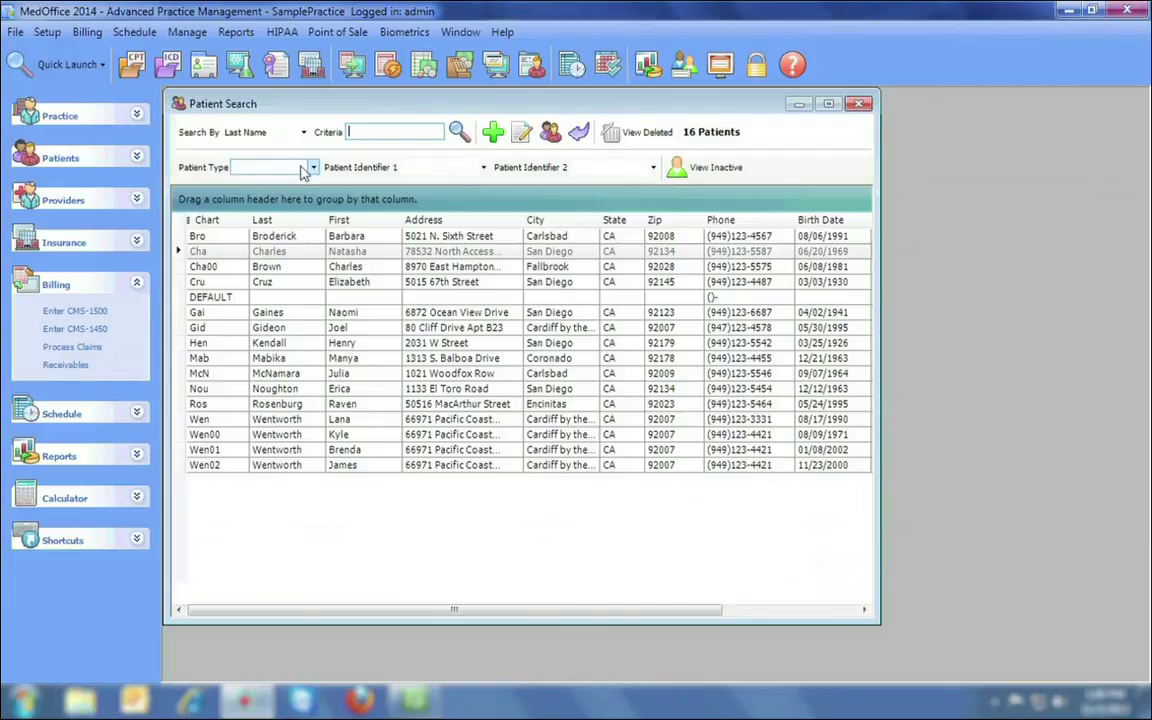
pyautogui.doubleClick(303, 236)
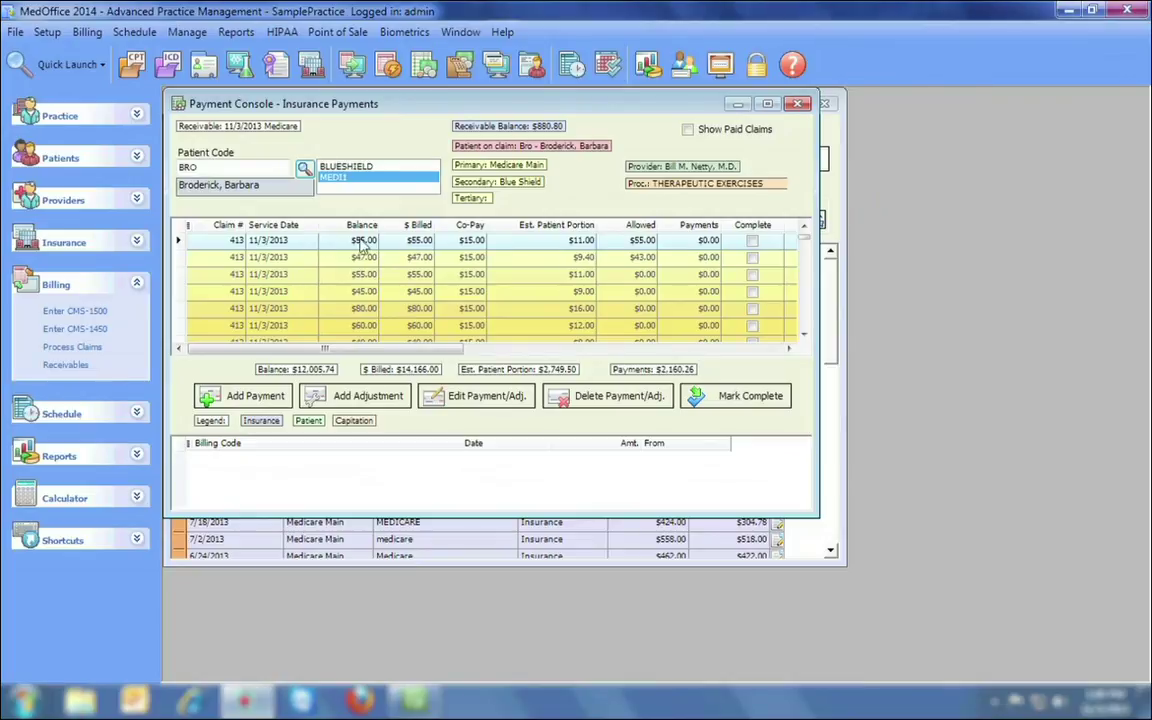
pyautogui.click(505, 240)
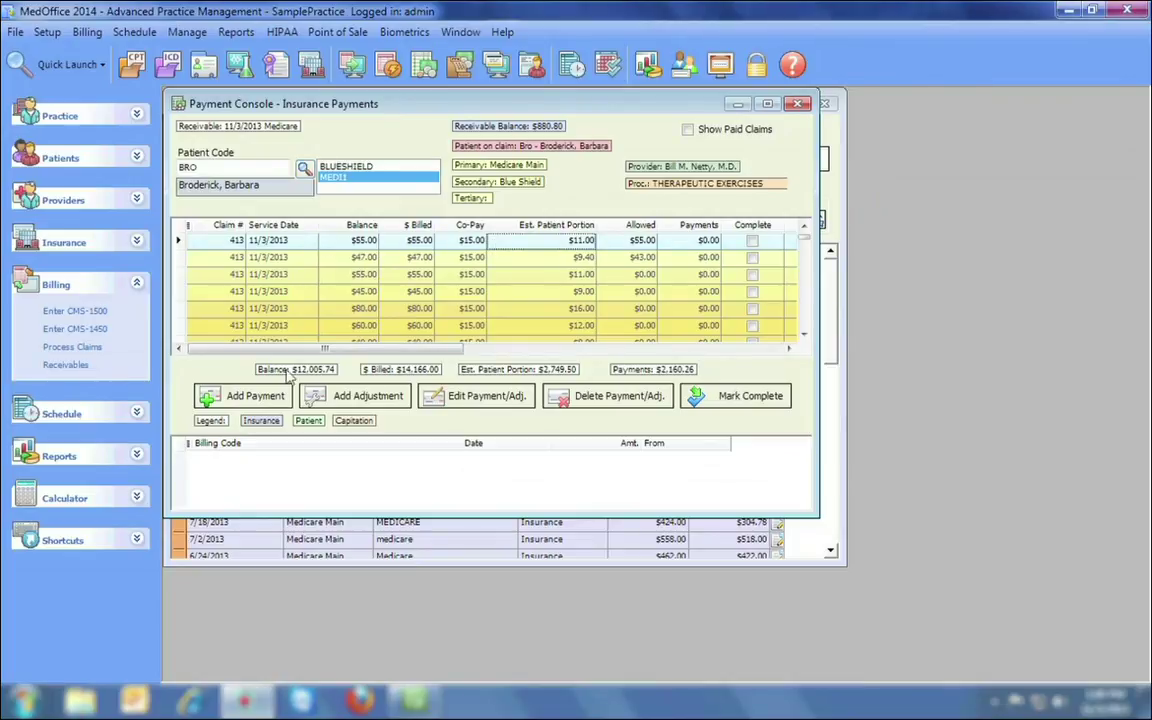
pyautogui.click(266, 398)
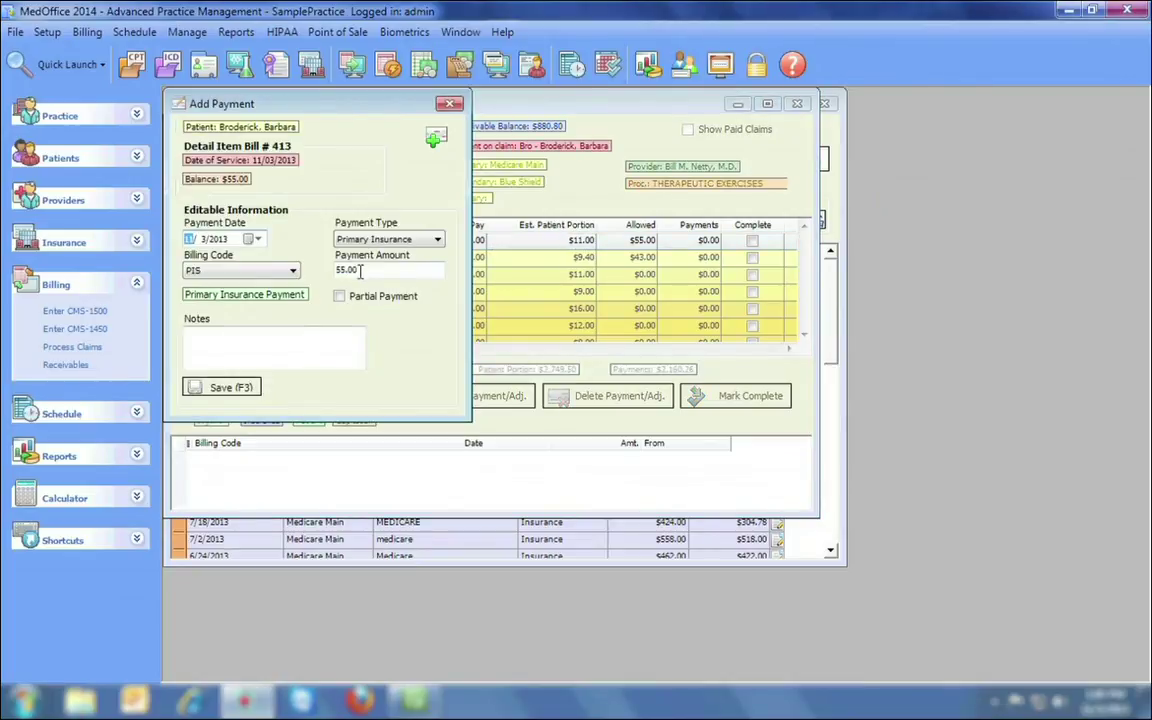
# Save a $40 payment on that line, then enable Use Advanced Payment Console.
pyautogui.click(333, 270)
pyautogui.write('40')
pyautogui.click(222, 387)
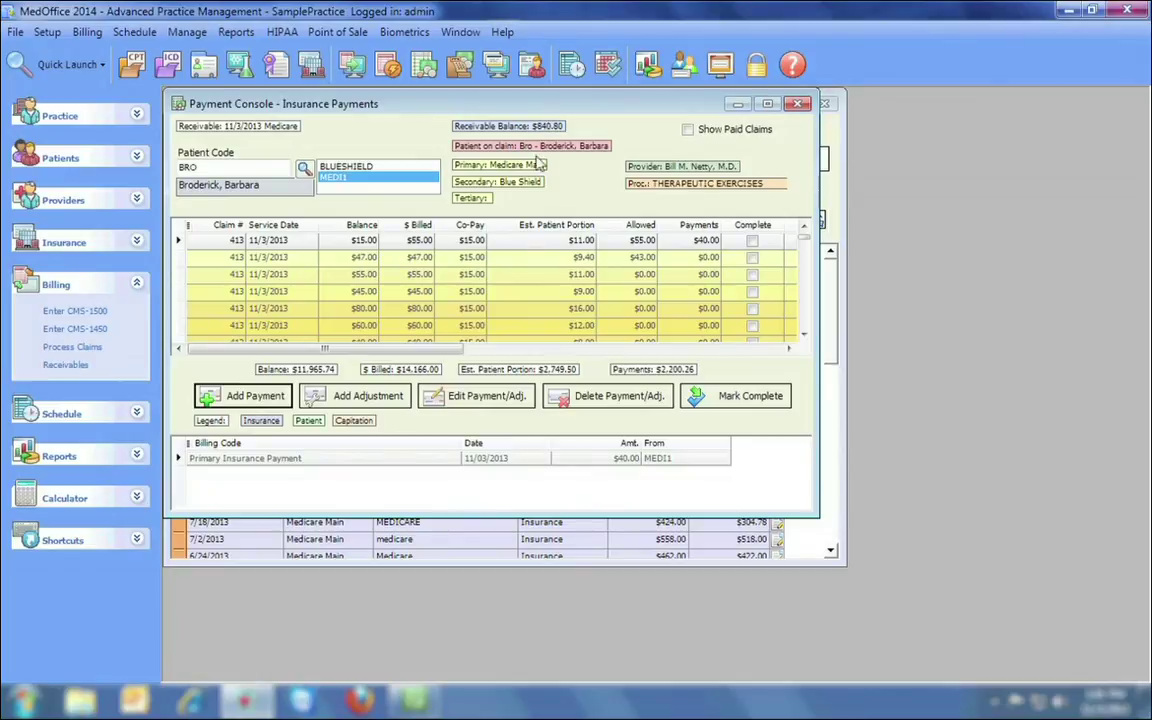
pyautogui.press('Escape')
pyautogui.click(609, 186)
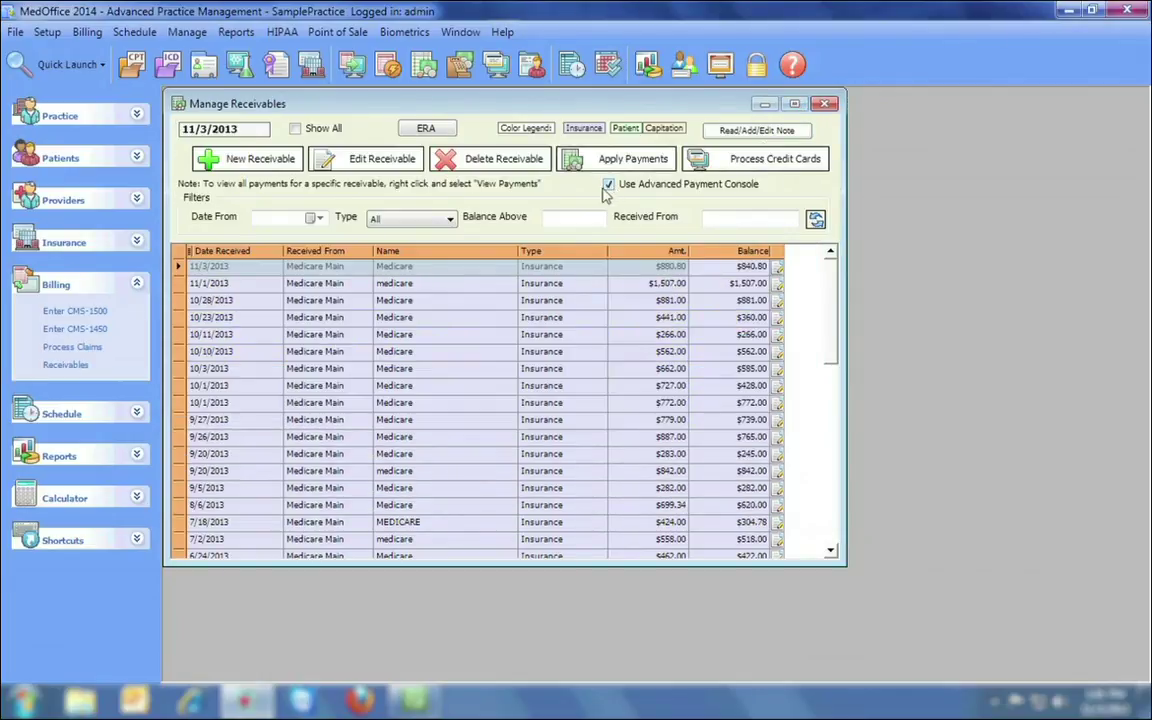
# Open the advanced console for the 11/3/2013 Medicare receivable and list the patient's claims, newest bill first.
pyautogui.click(447, 268)
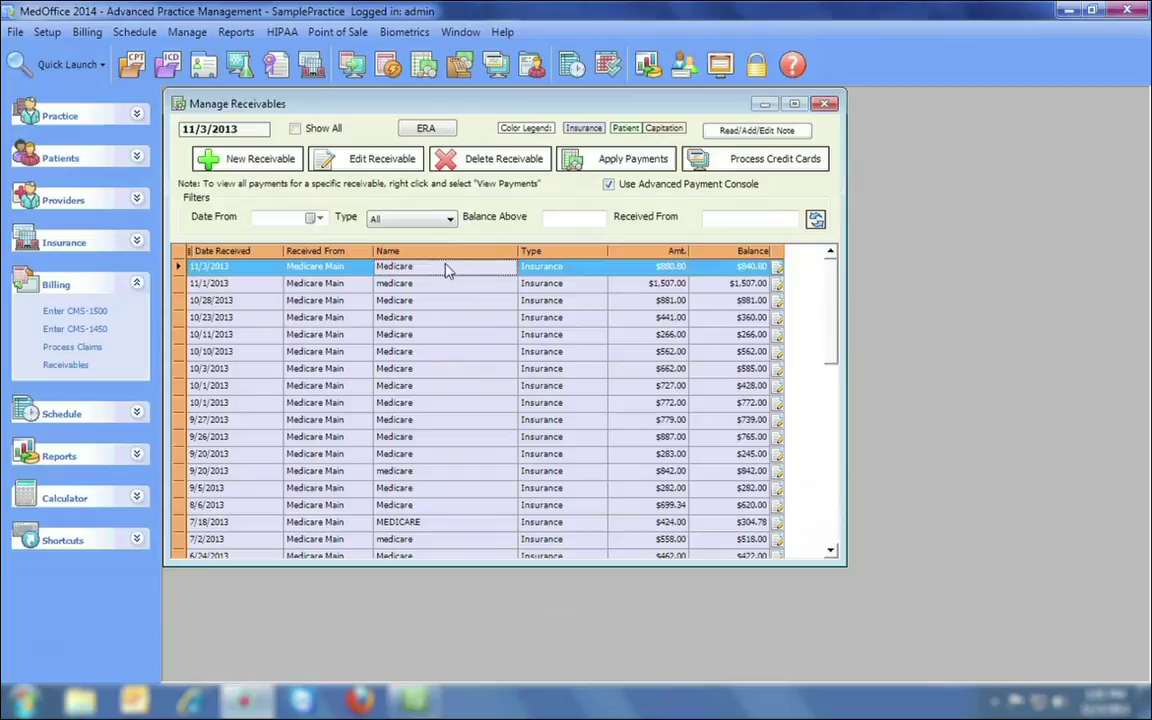
pyautogui.click(597, 163)
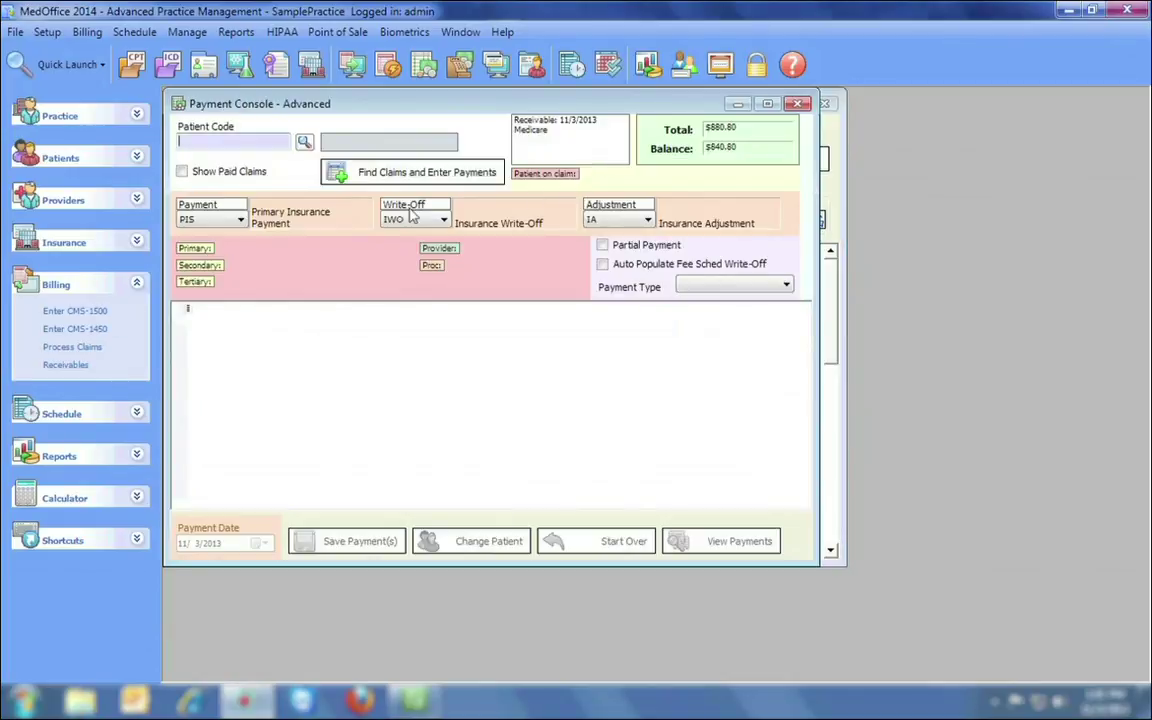
pyautogui.click(304, 143)
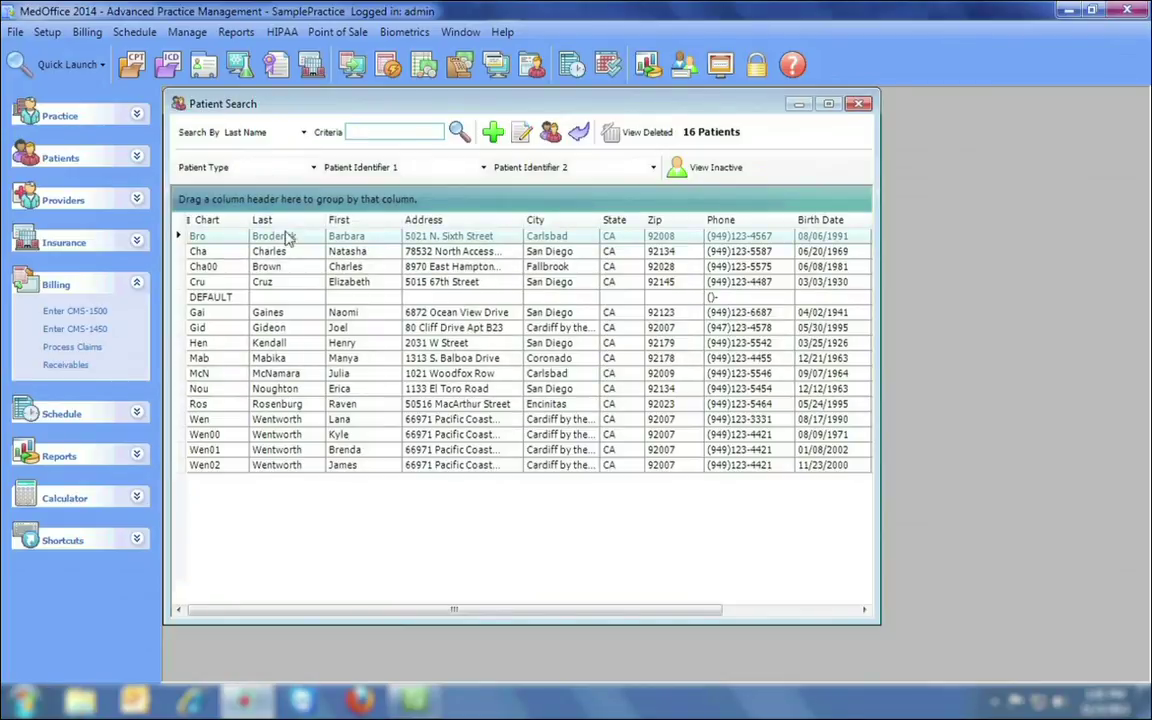
pyautogui.doubleClick(287, 241)
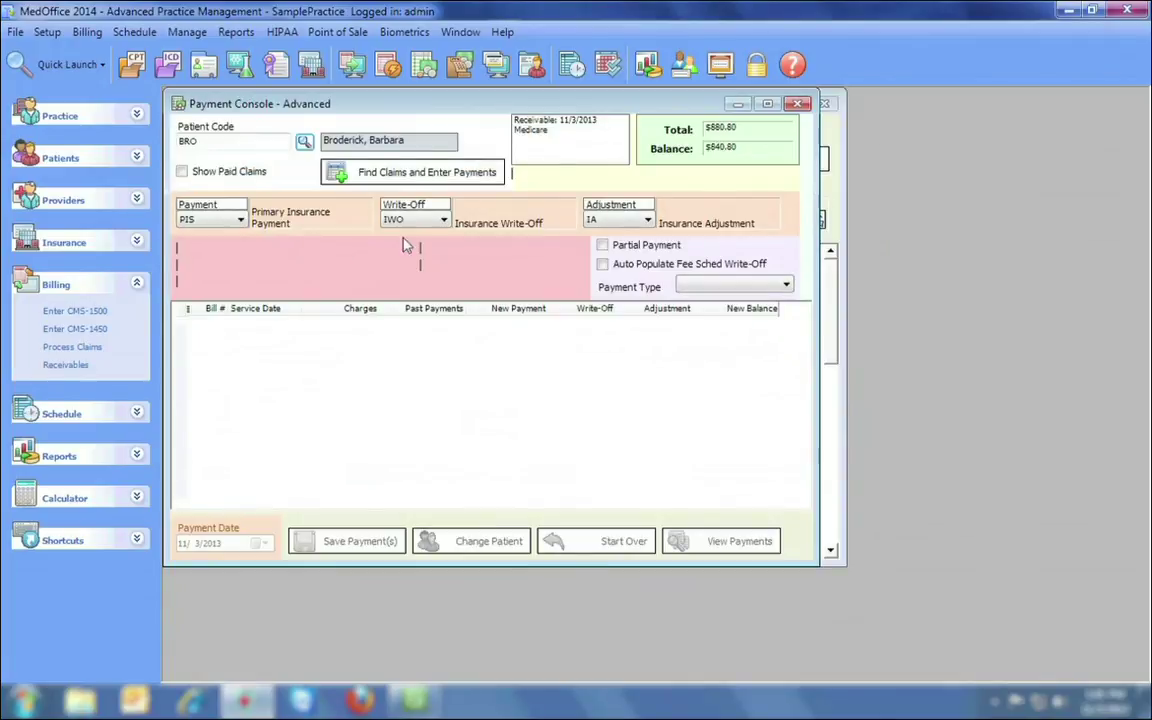
pyautogui.click(459, 173)
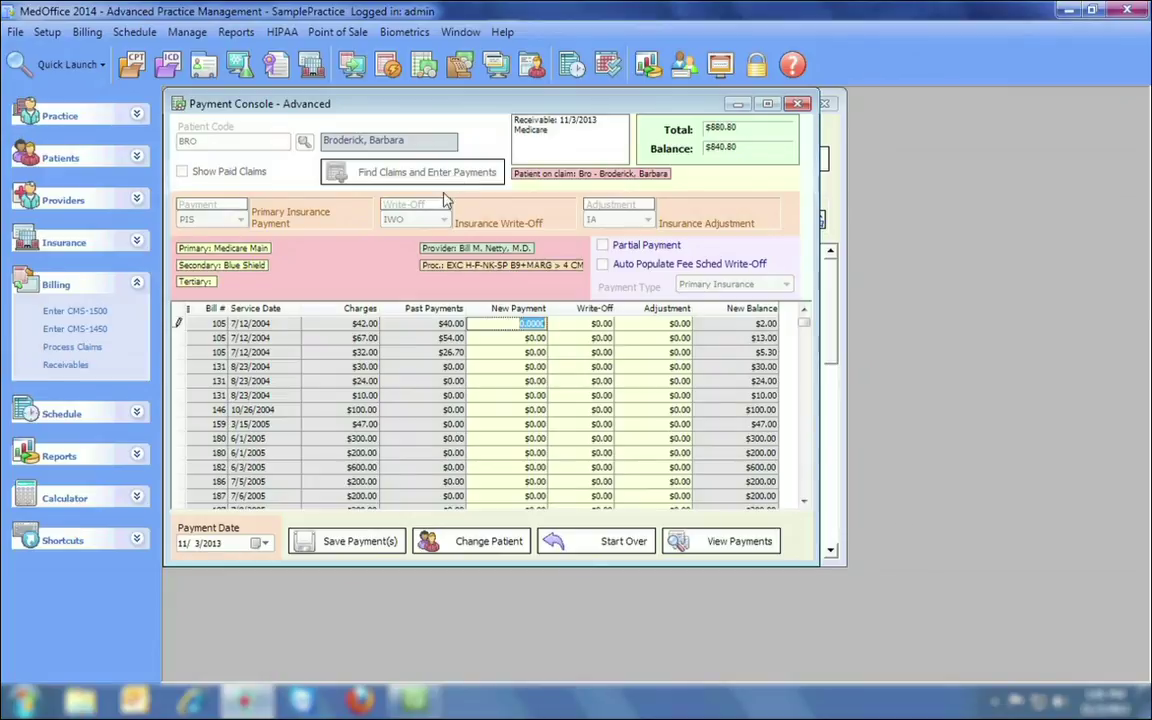
pyautogui.click(216, 310)
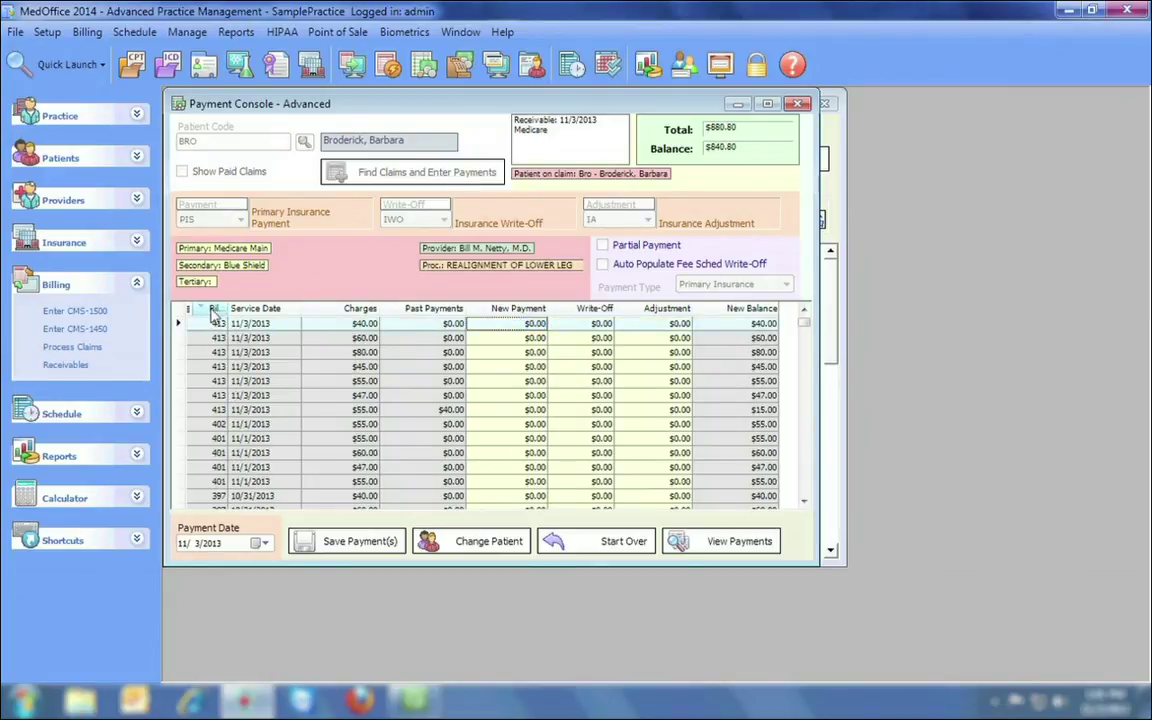
# Enter payments of $30, $50, $60, $35, $40 and $30 on six claim 413 lines.
pyautogui.click(516, 323)
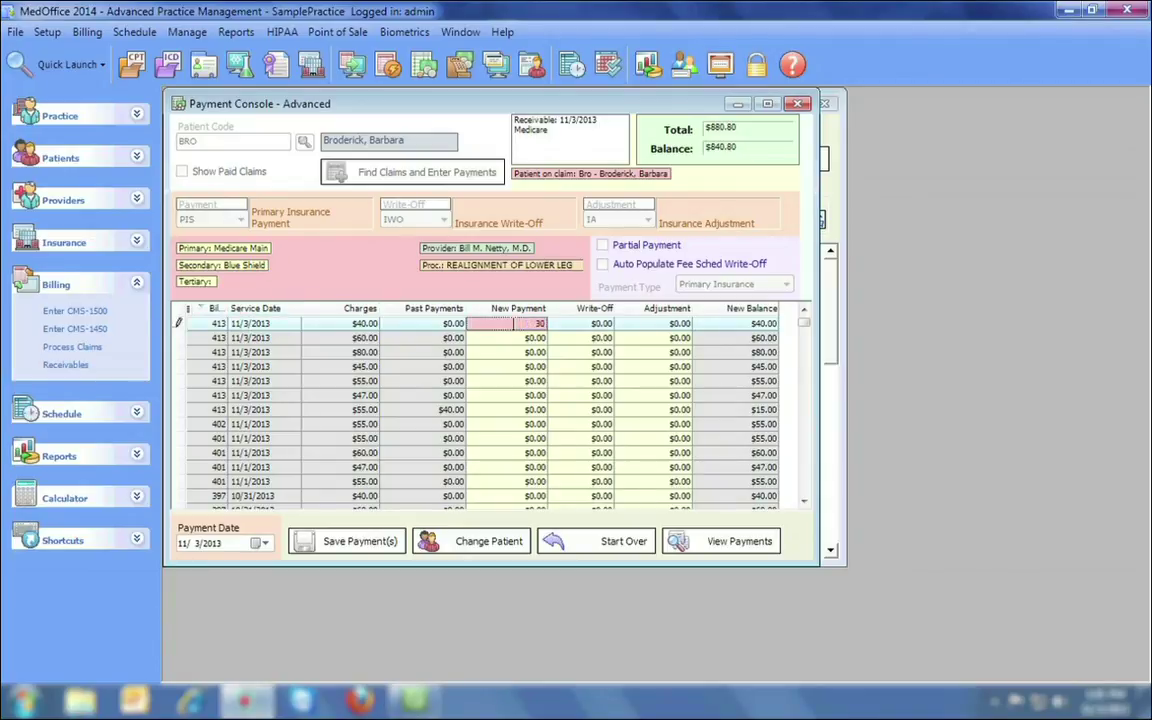
pyautogui.press('Return')
pyautogui.write('50')
pyautogui.press('Return')
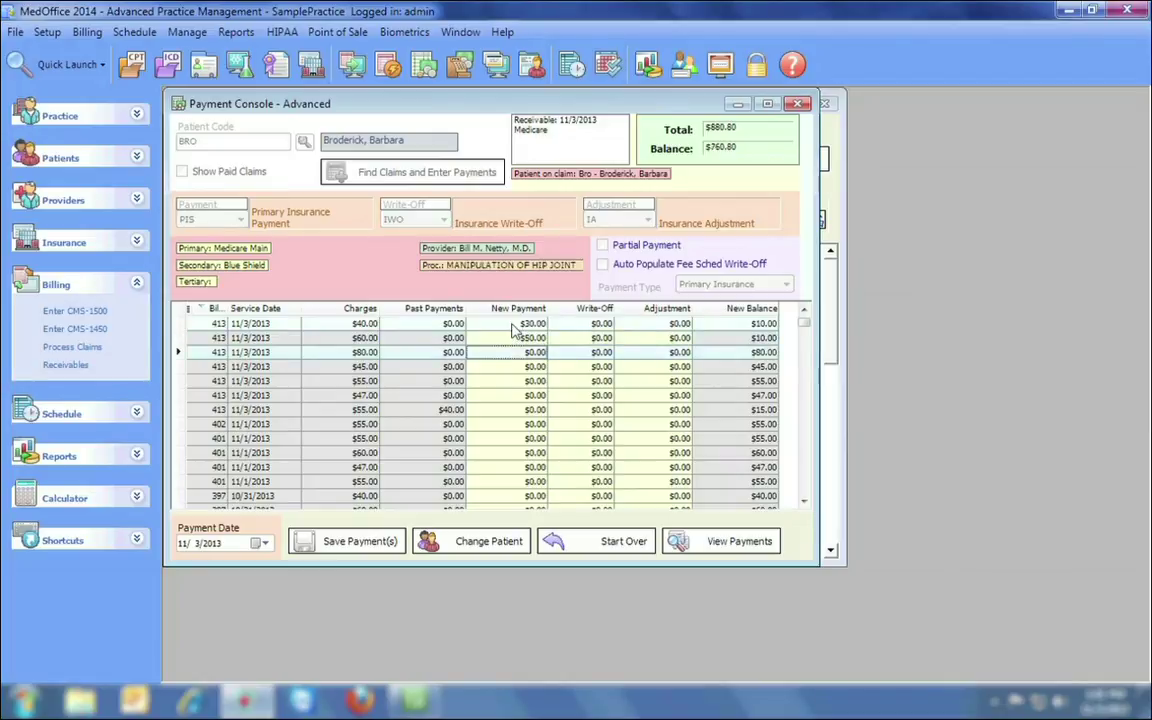
pyautogui.write('60')
pyautogui.press('Return')
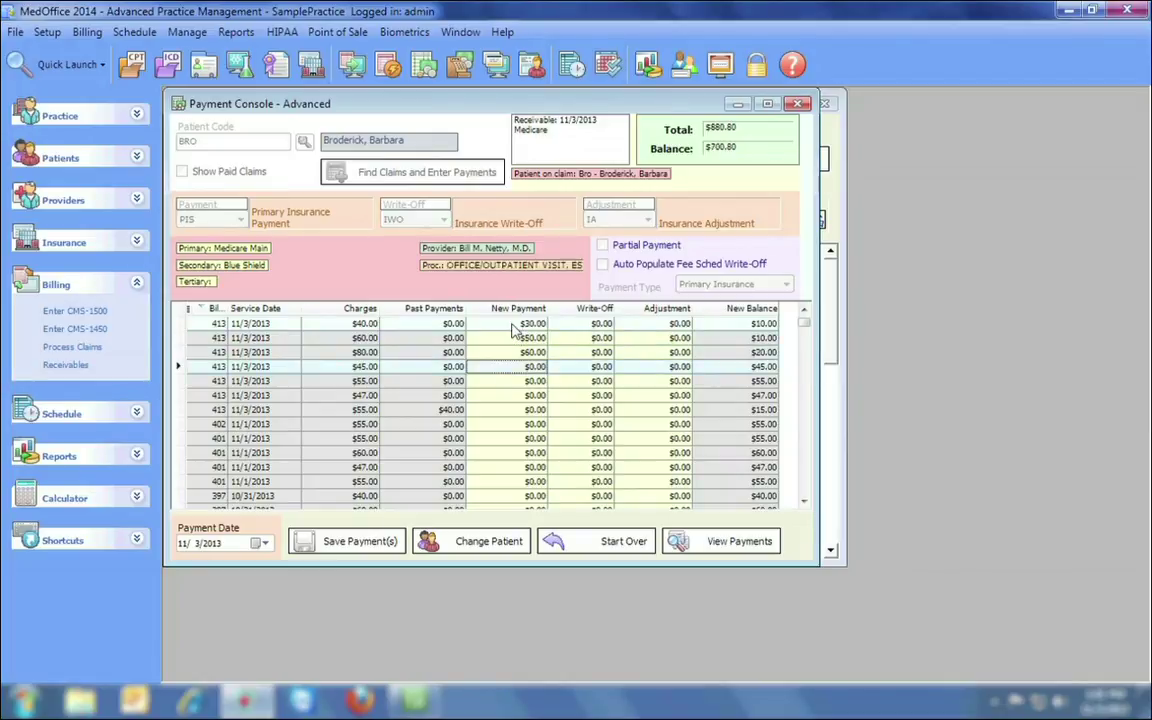
pyautogui.write('35')
pyautogui.press('Return')
pyautogui.write('40')
pyautogui.press('Return')
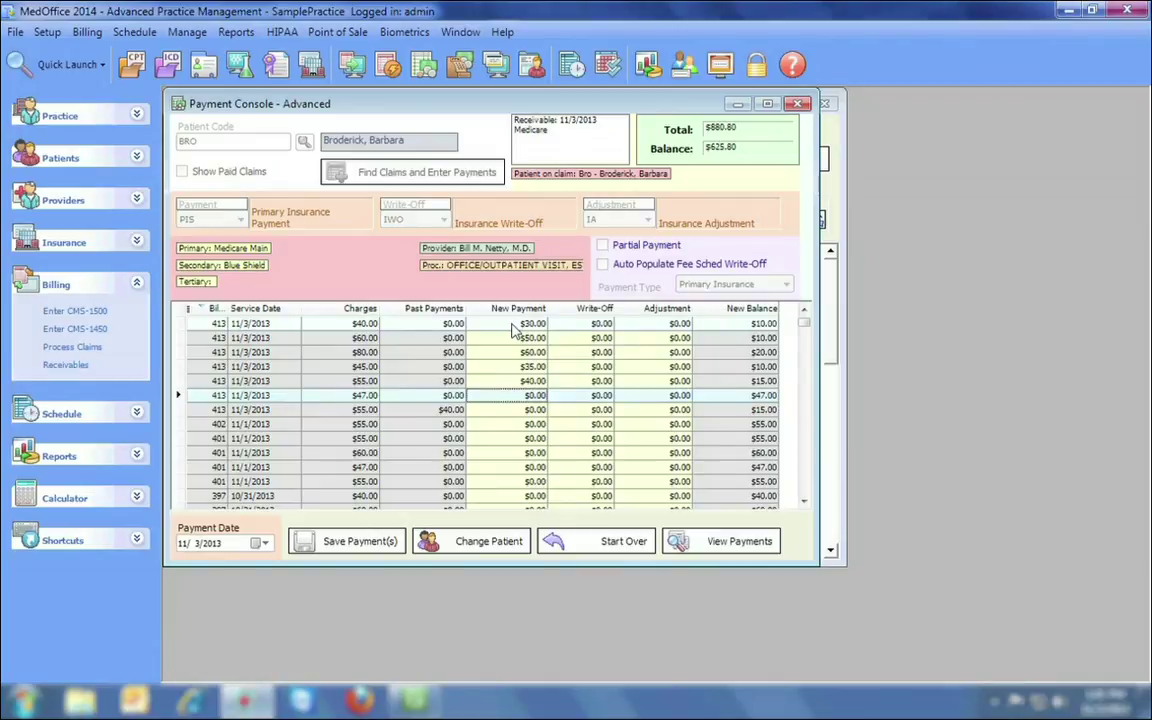
pyautogui.write('30')
pyautogui.press('Return')
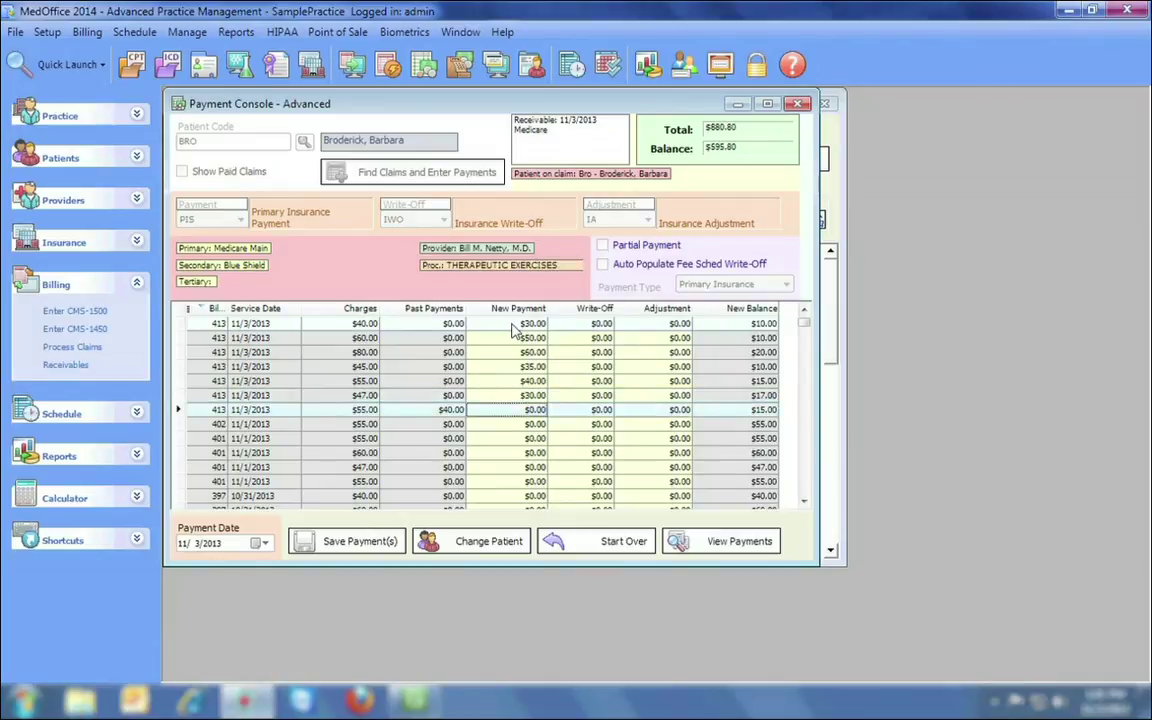
# Close the payment console and load the first 835 file from Documents > Sample ERAs into the ERA window.
pyautogui.click(800, 105)
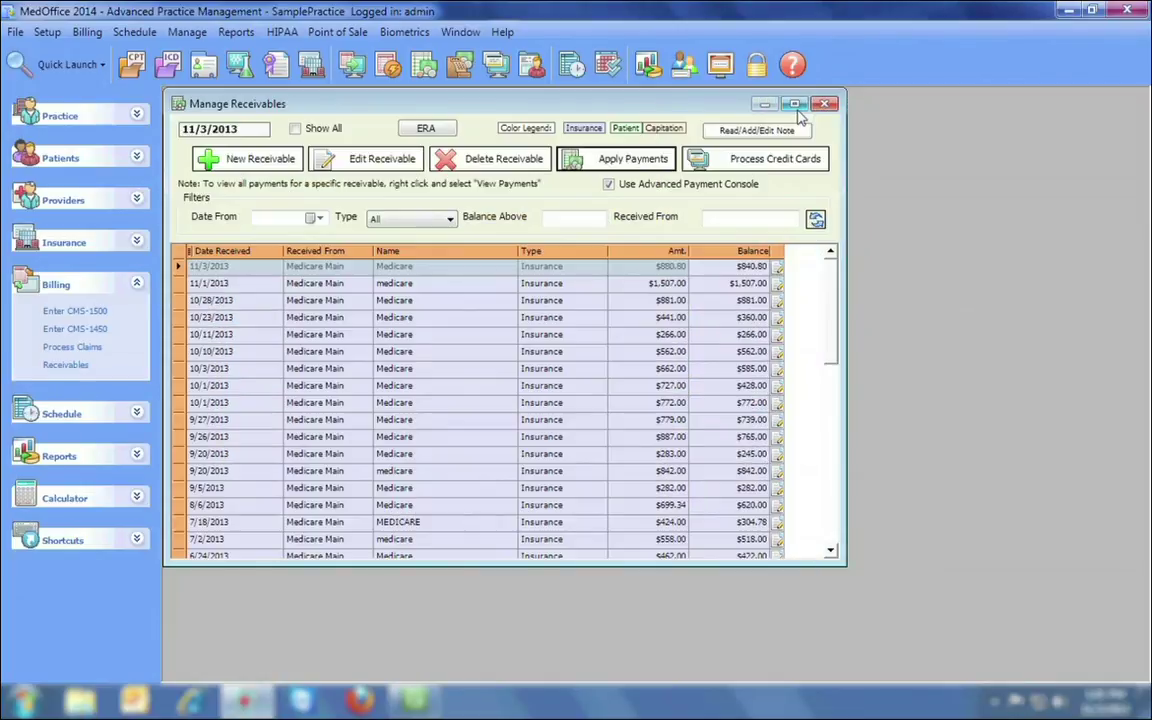
pyautogui.click(428, 132)
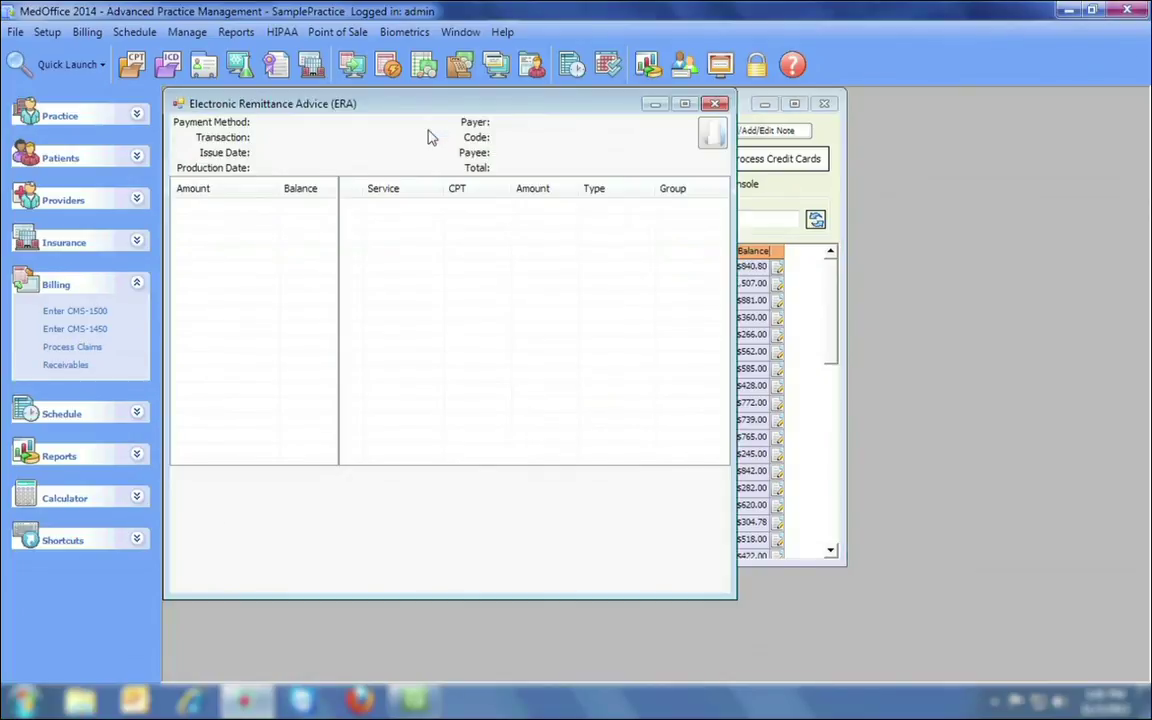
pyautogui.click(710, 135)
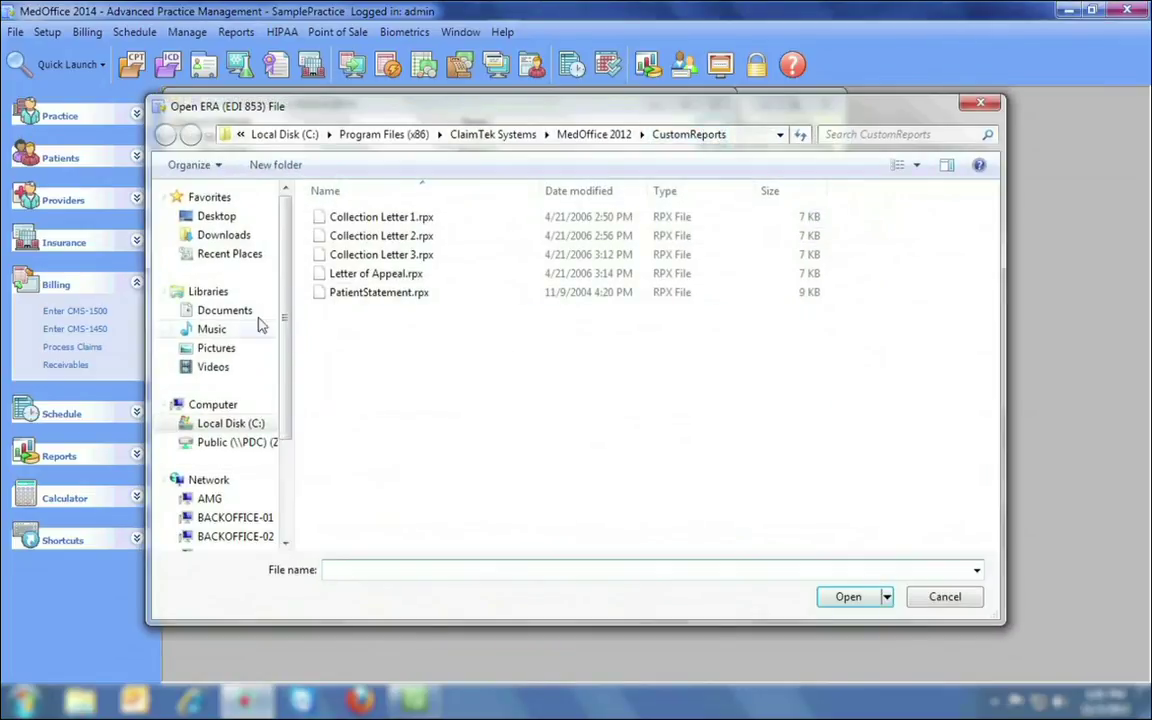
pyautogui.click(247, 318)
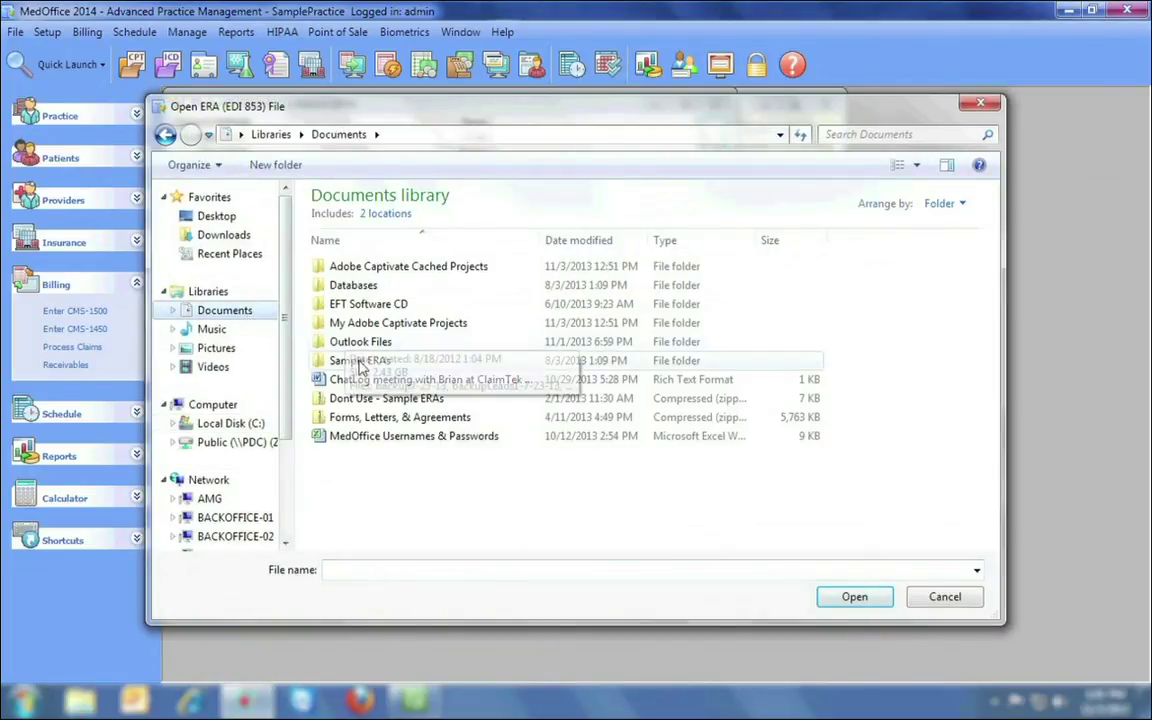
pyautogui.doubleClick(365, 360)
pyautogui.click(447, 268)
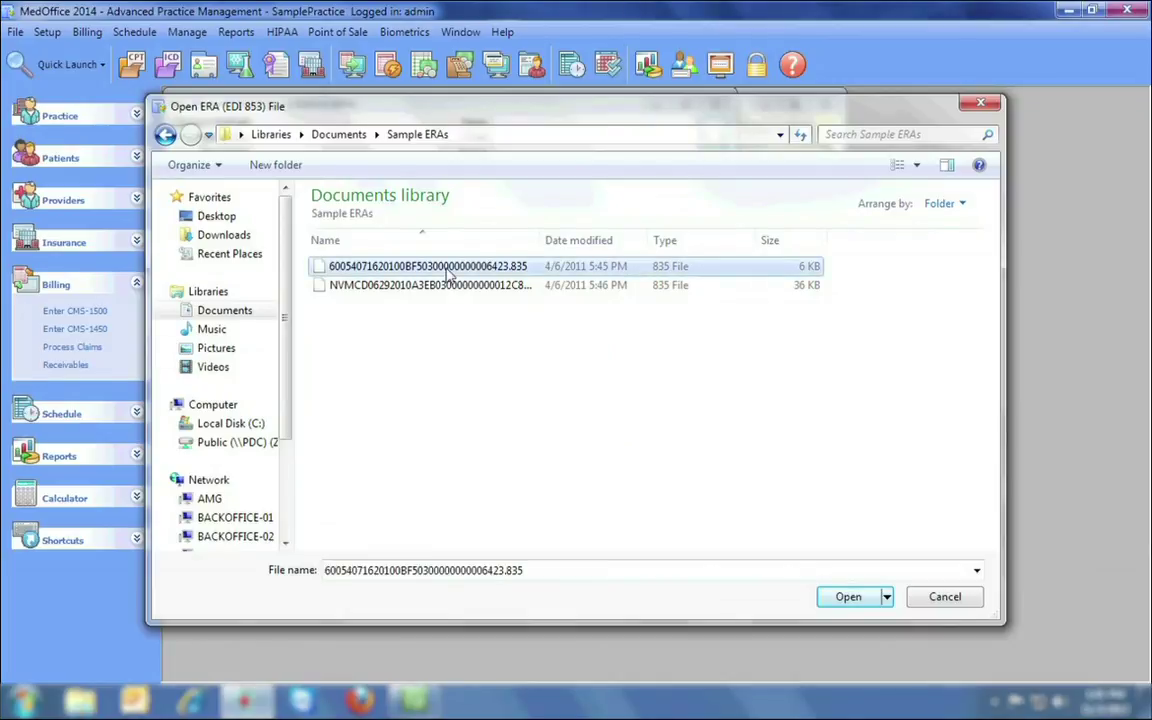
pyautogui.doubleClick(449, 270)
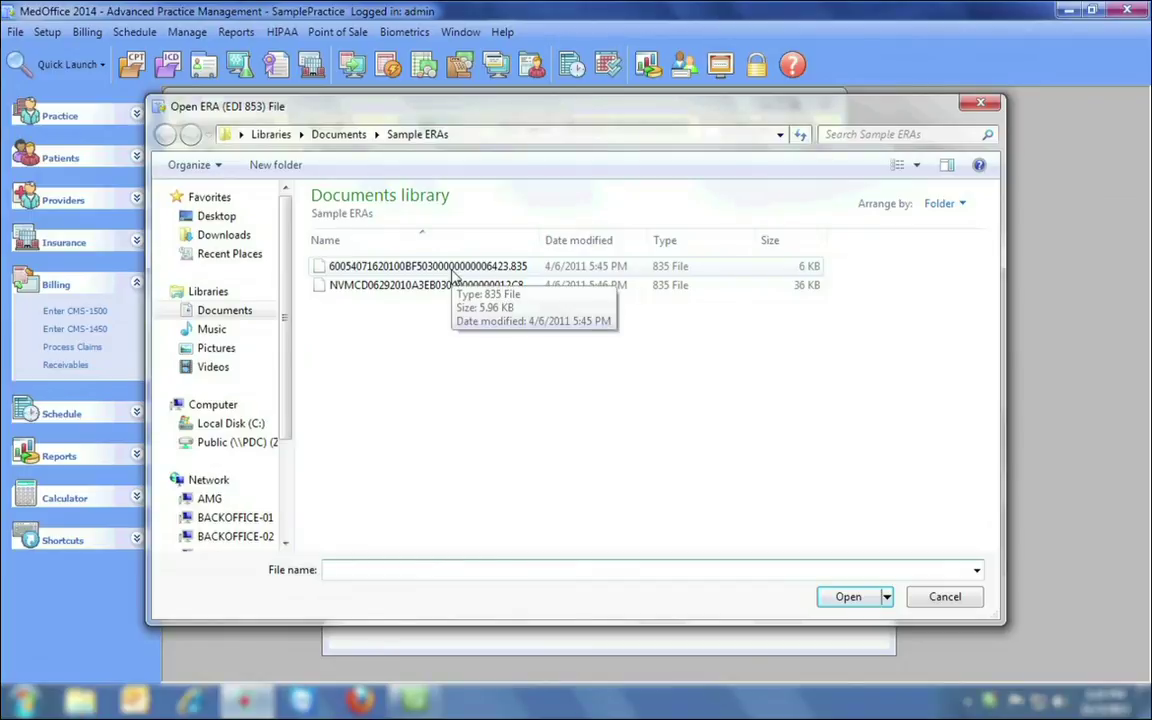
pyautogui.doubleClick(452, 268)
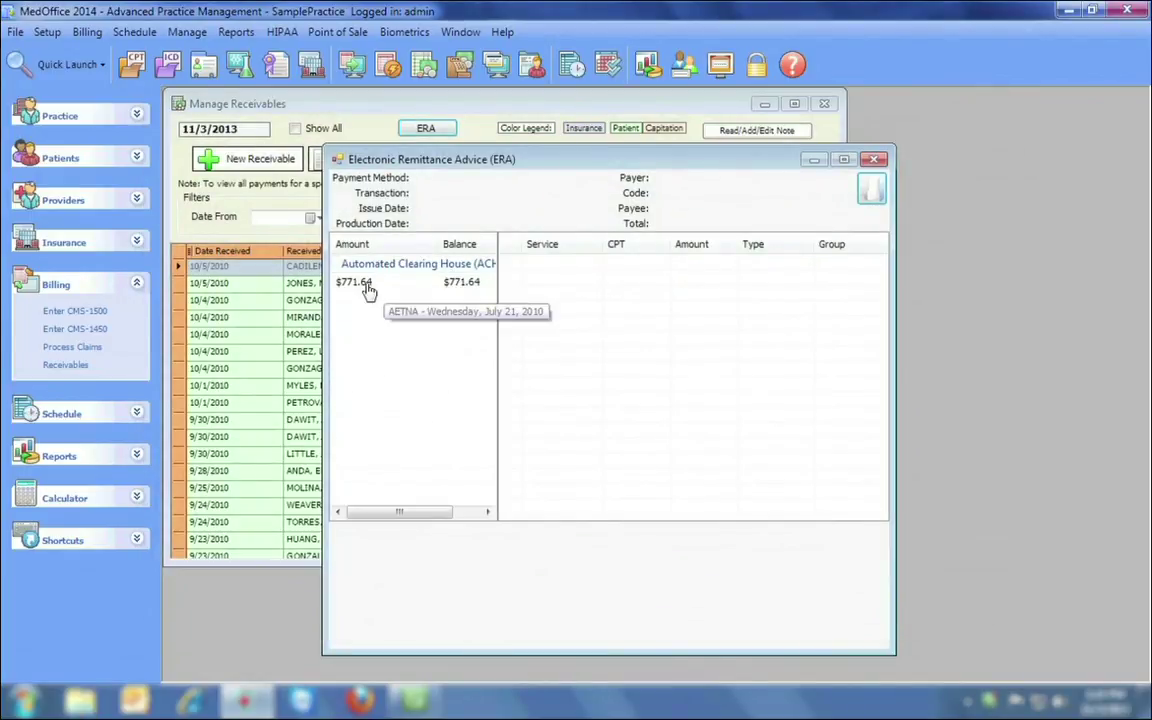
# Show the $771.64 AETNA remittance's lines and inspect the 90648 $29.20, 99392 $192.00 and 90744 $24.22 lines.
pyautogui.click(369, 287)
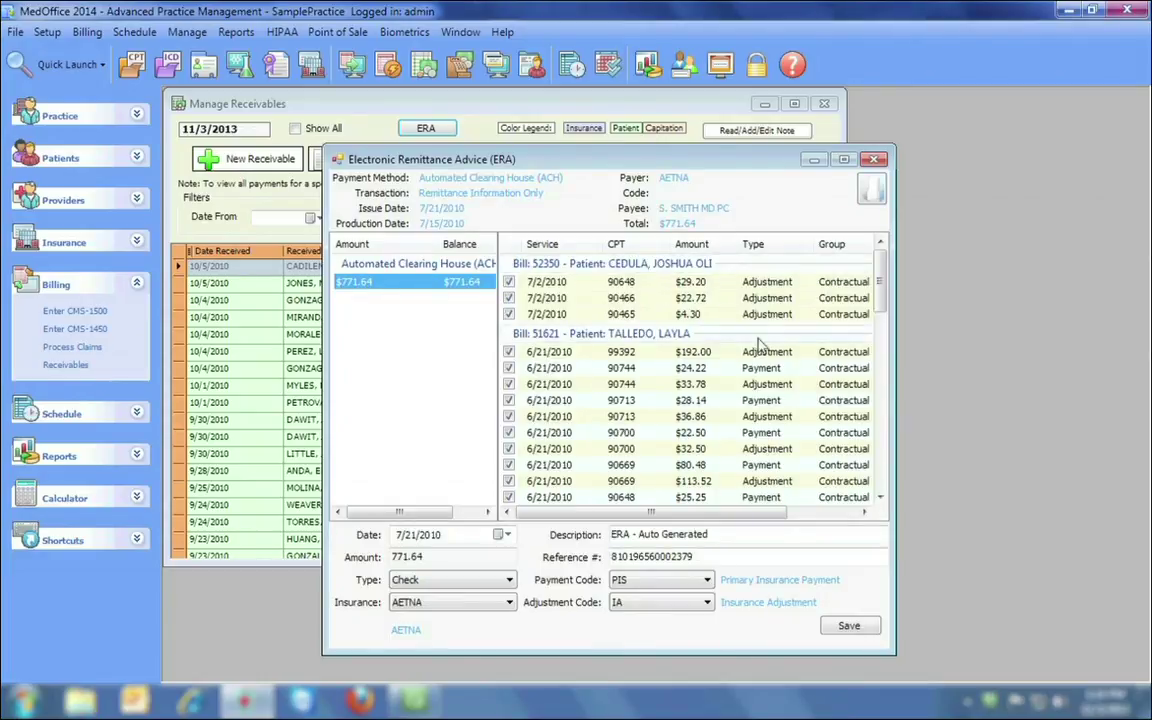
pyautogui.moveTo(880, 265)
pyautogui.mouseDown()
pyautogui.moveTo(885, 460)
pyautogui.moveTo(886, 262)
pyautogui.mouseUp()
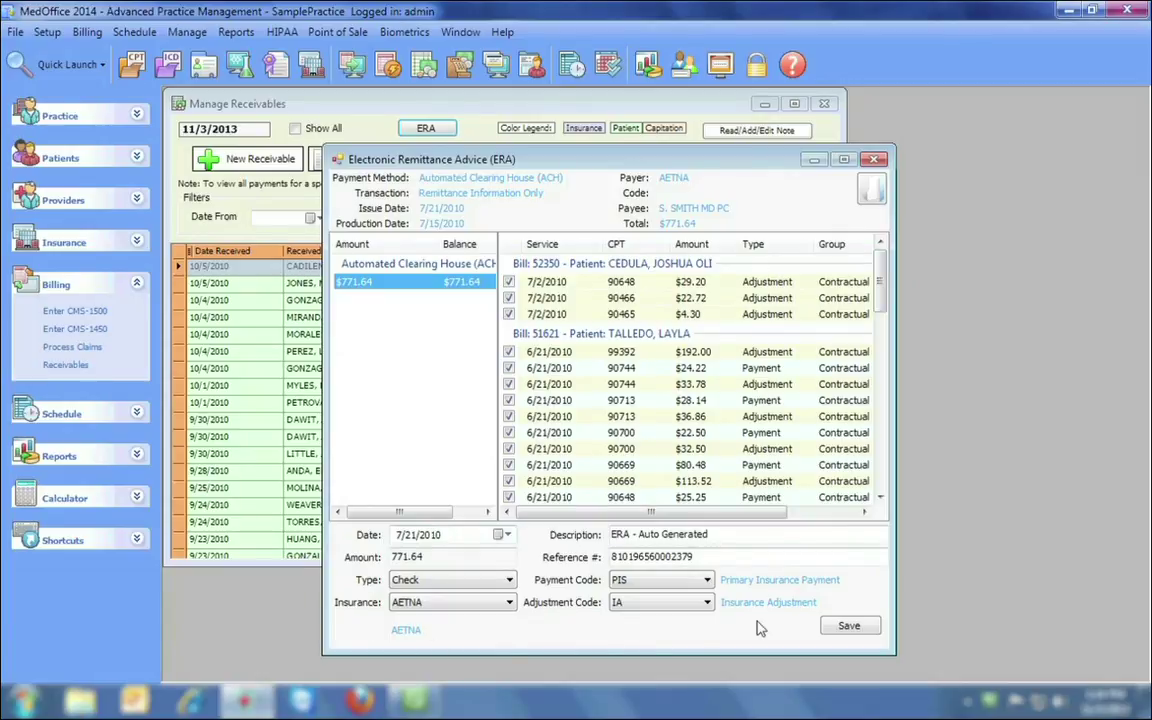
pyautogui.click(631, 283)
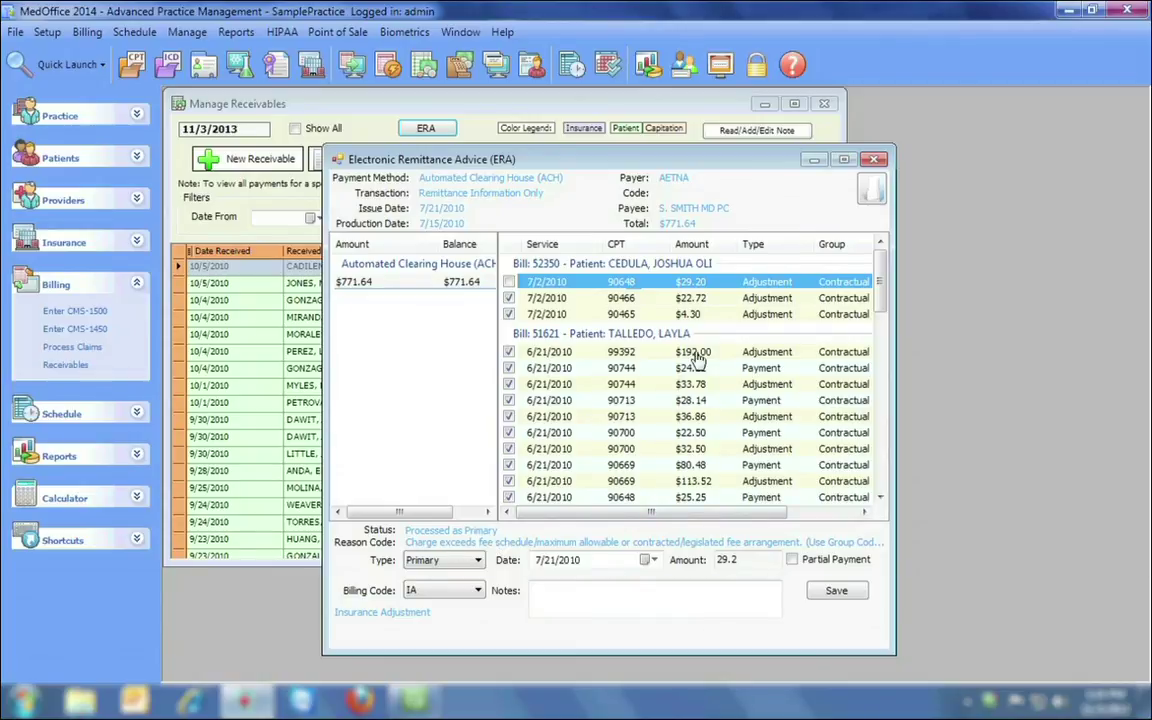
pyautogui.click(624, 354)
pyautogui.click(622, 370)
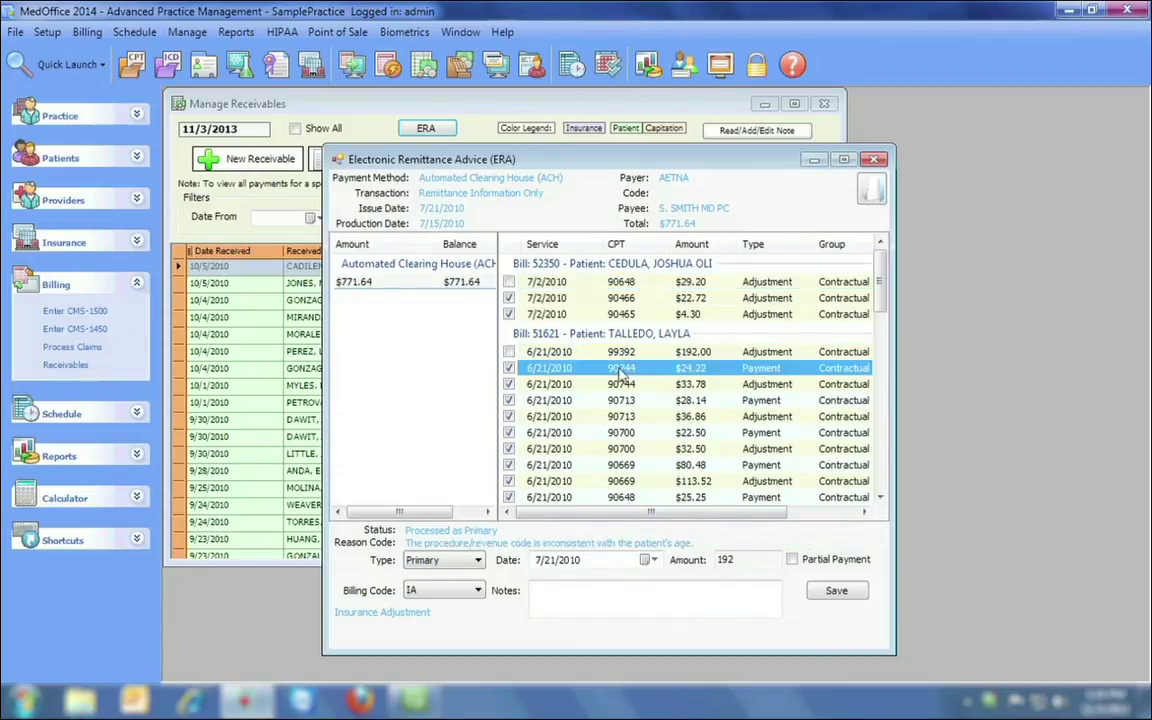
# Check the 90744 $33.78 line, then post the $771.64 AETNA remittance down to $0.00.
pyautogui.click(620, 386)
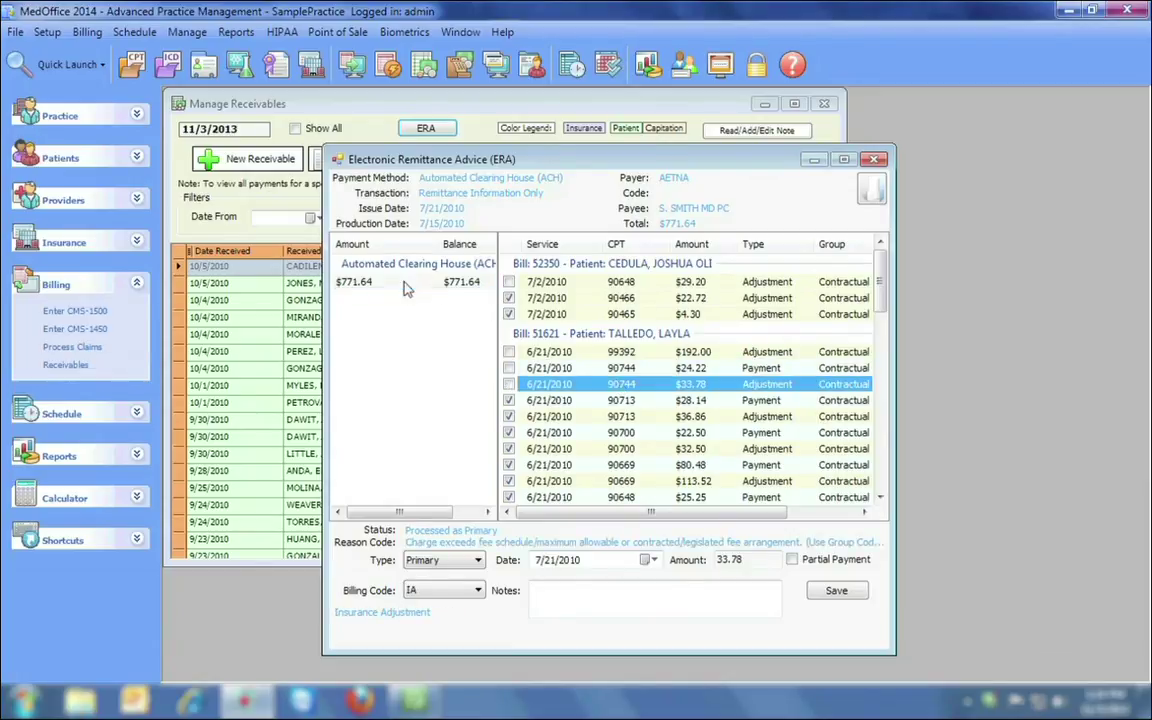
pyautogui.click(365, 282)
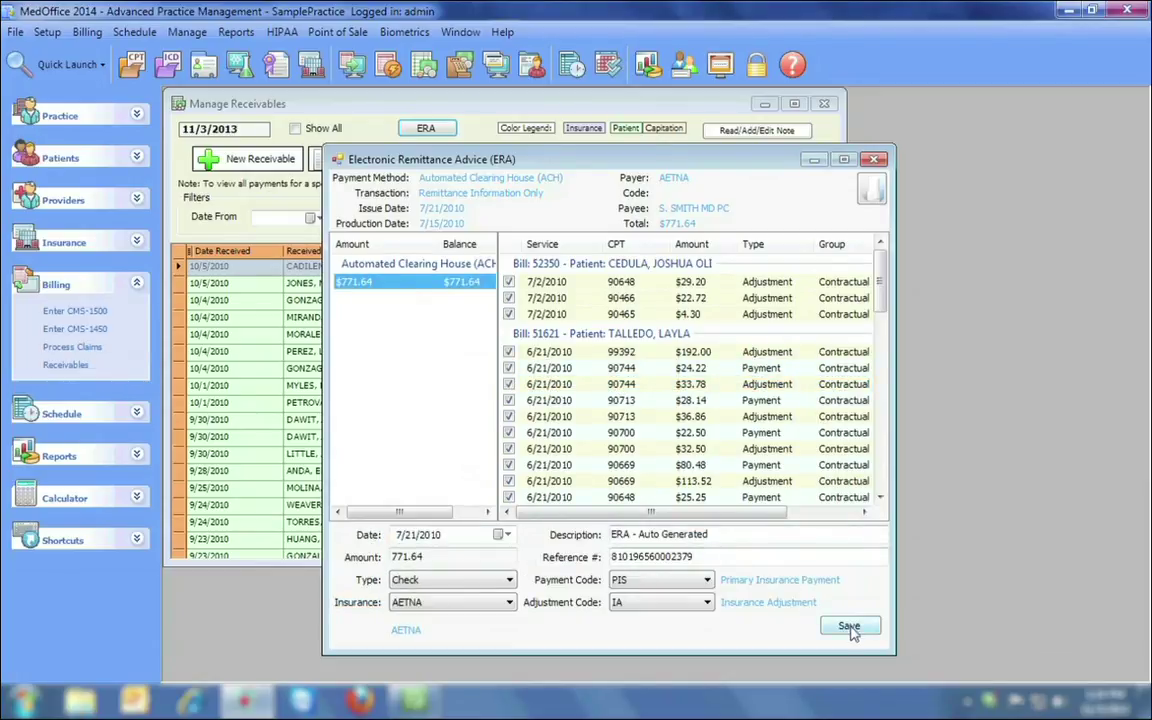
pyautogui.click(849, 627)
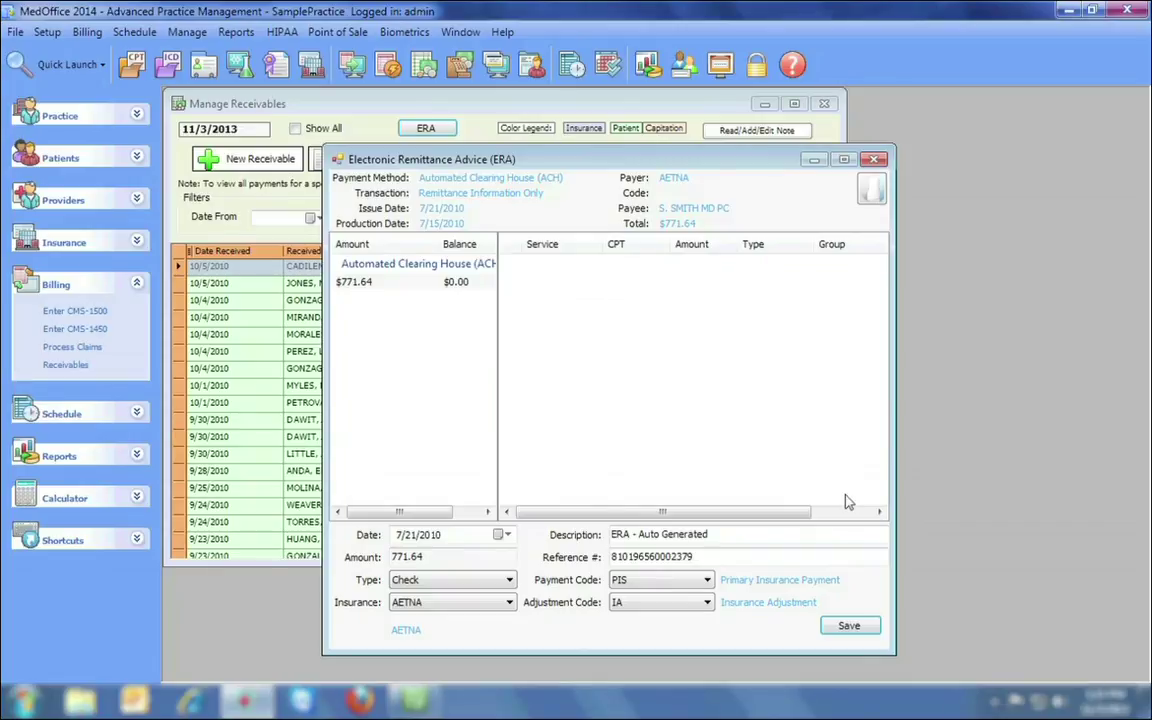
# Load the second 835 file and post the $3,906.49 NV Medicaid remittance, leaving $194.60 unapplied.
pyautogui.click(872, 188)
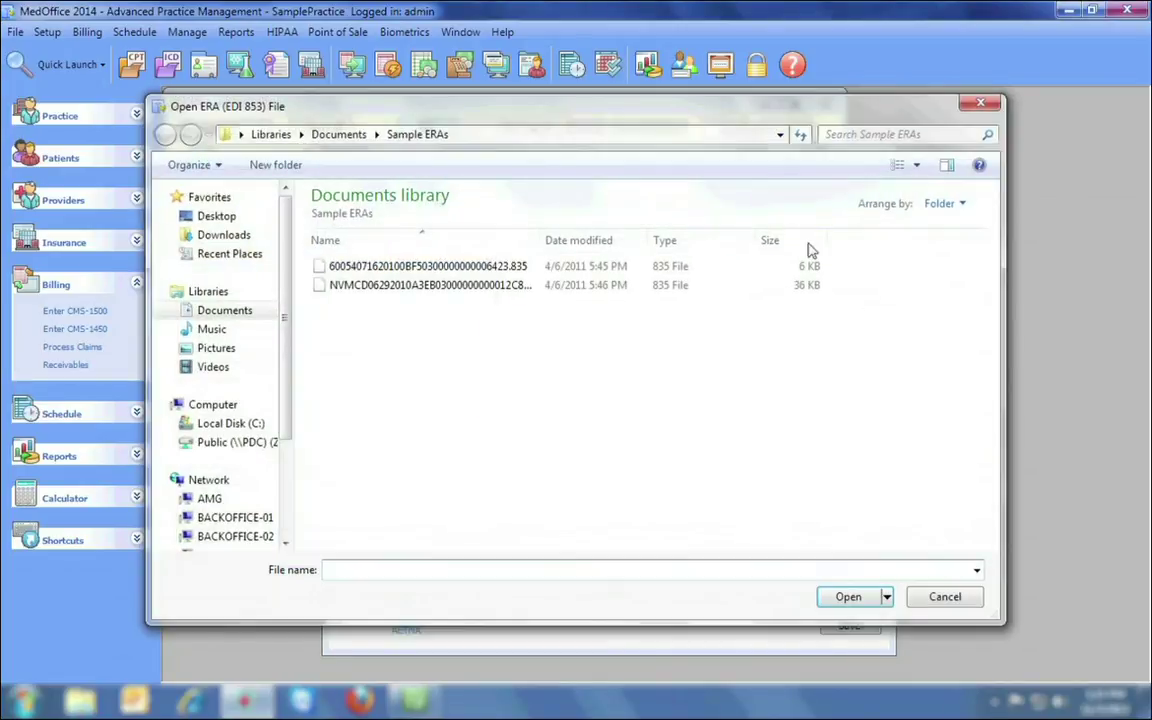
pyautogui.doubleClick(470, 285)
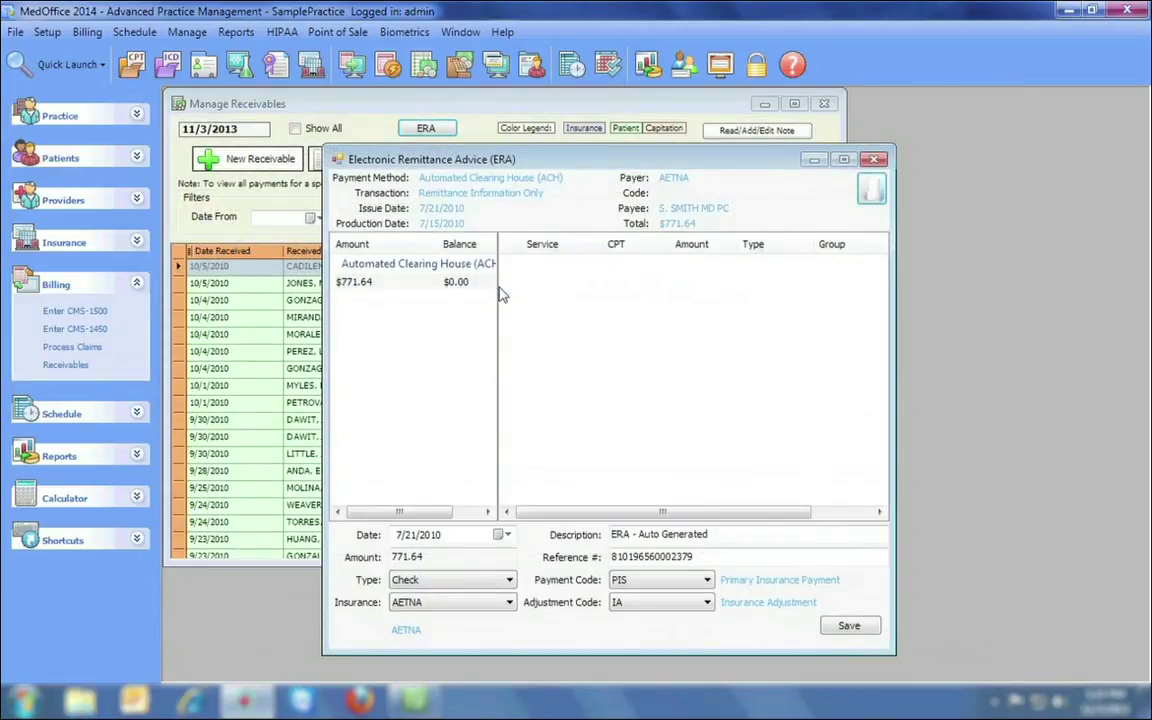
pyautogui.click(411, 288)
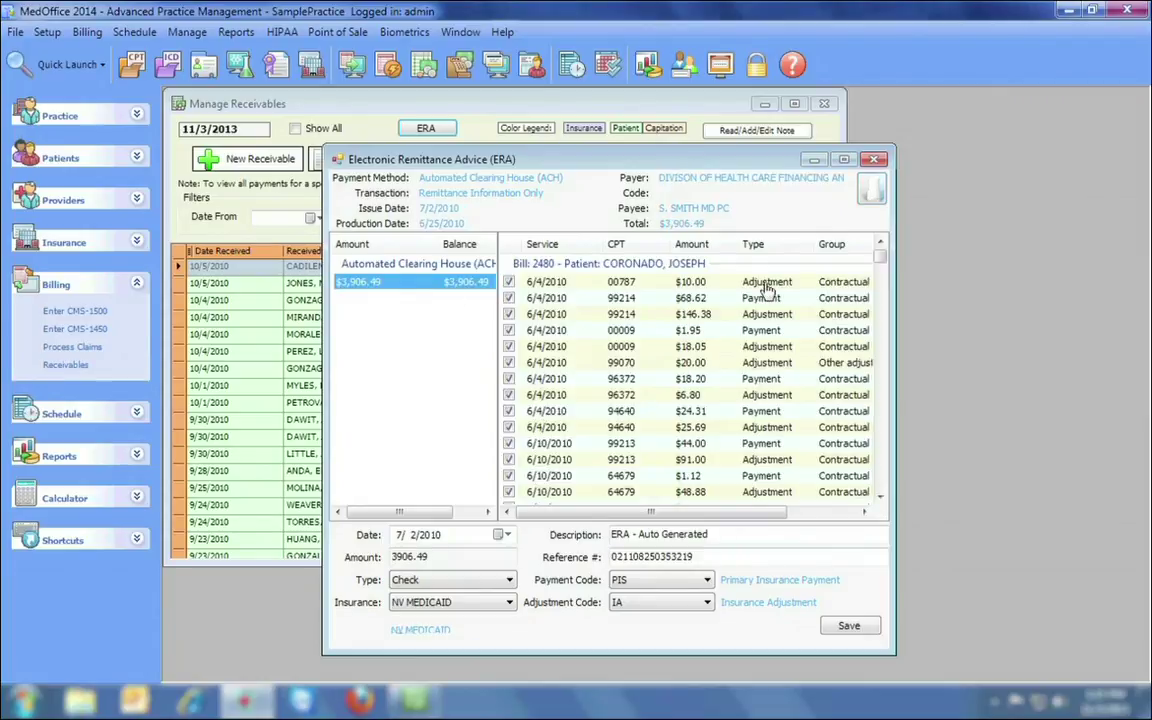
pyautogui.moveTo(878, 260); pyautogui.dragTo(878, 482)
pyautogui.click(849, 625)
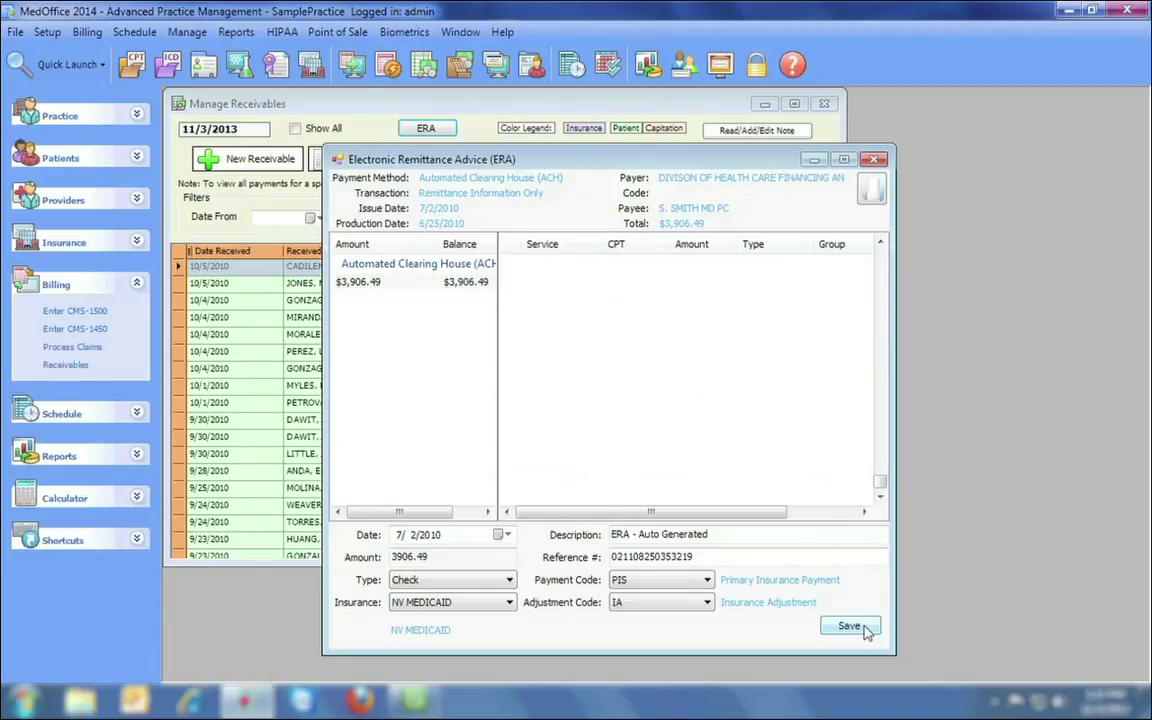
pyautogui.click(866, 626)
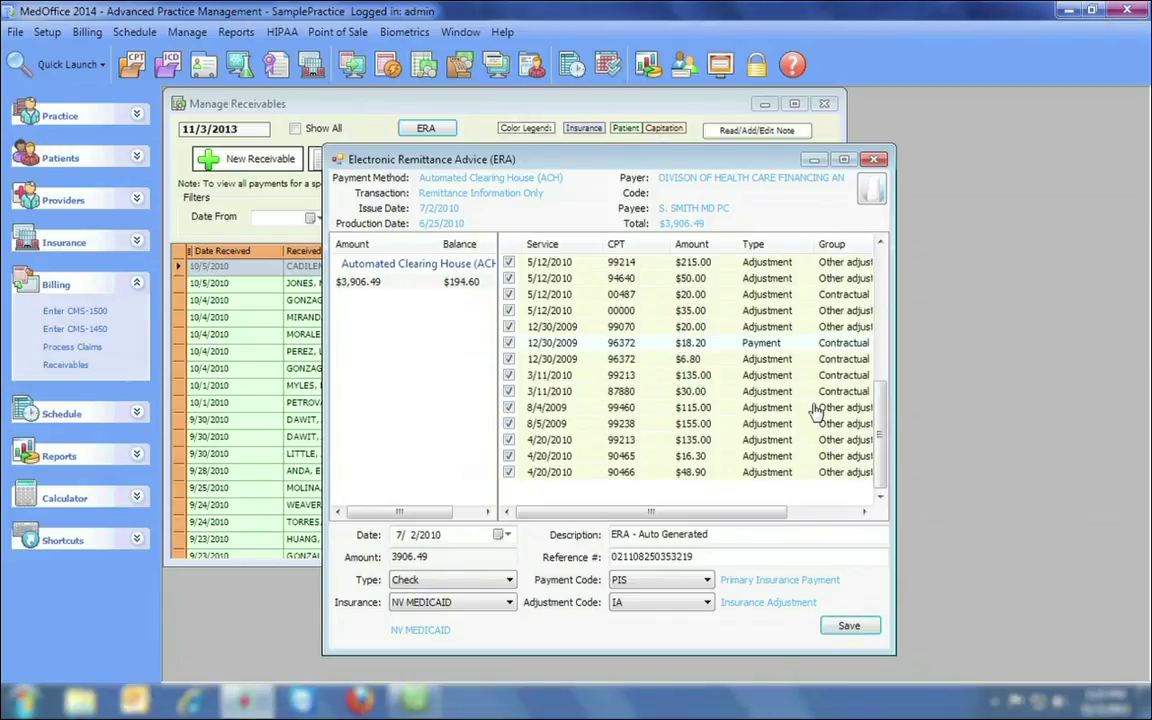
pyautogui.moveTo(882, 424); pyautogui.dragTo(887, 298)
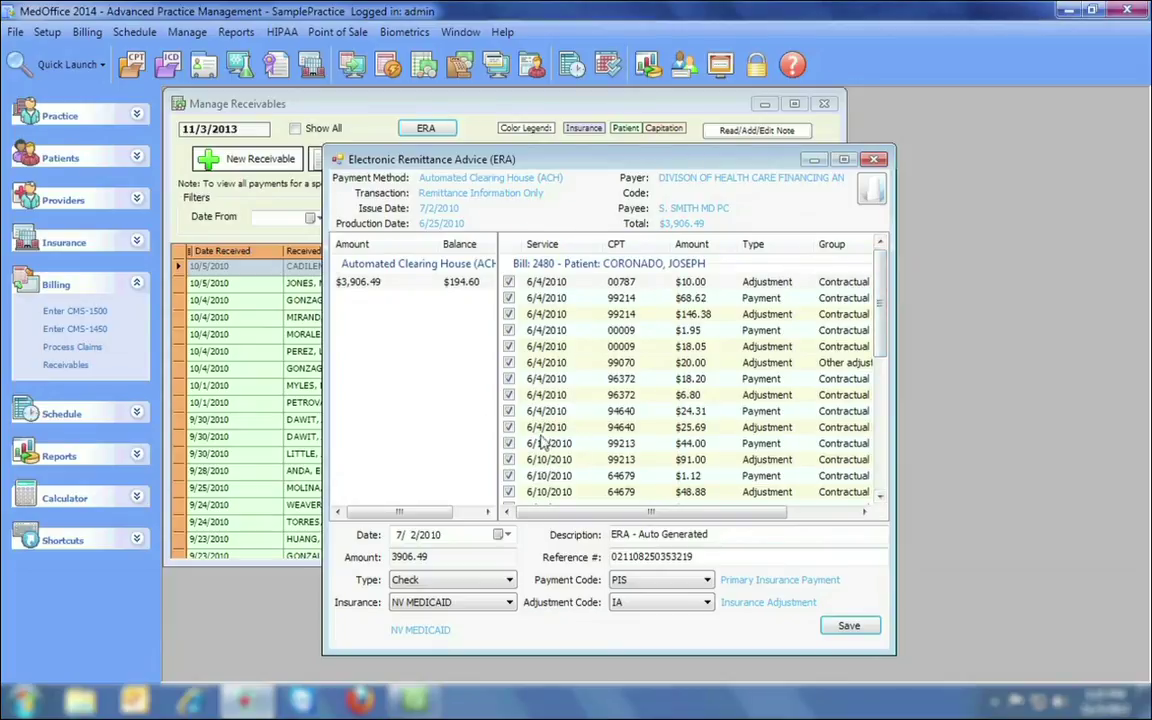
# Close the remittance advice and sort the receivables by amount, largest first.
pyautogui.click(875, 161)
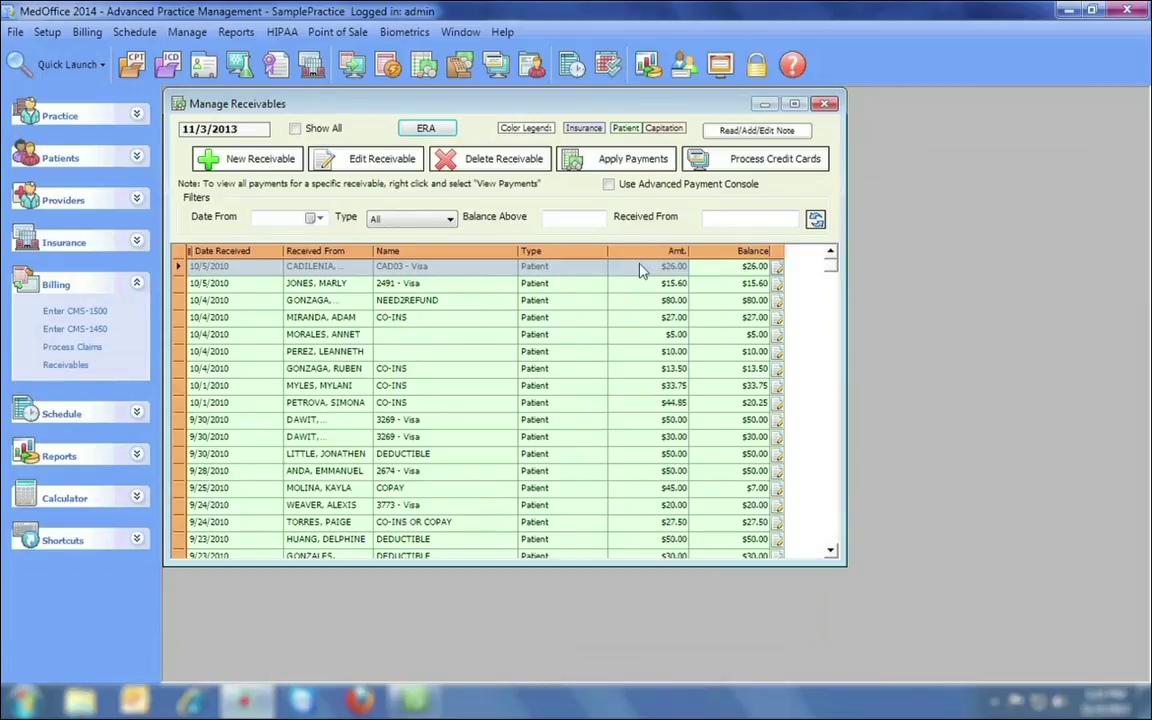
pyautogui.click(672, 252)
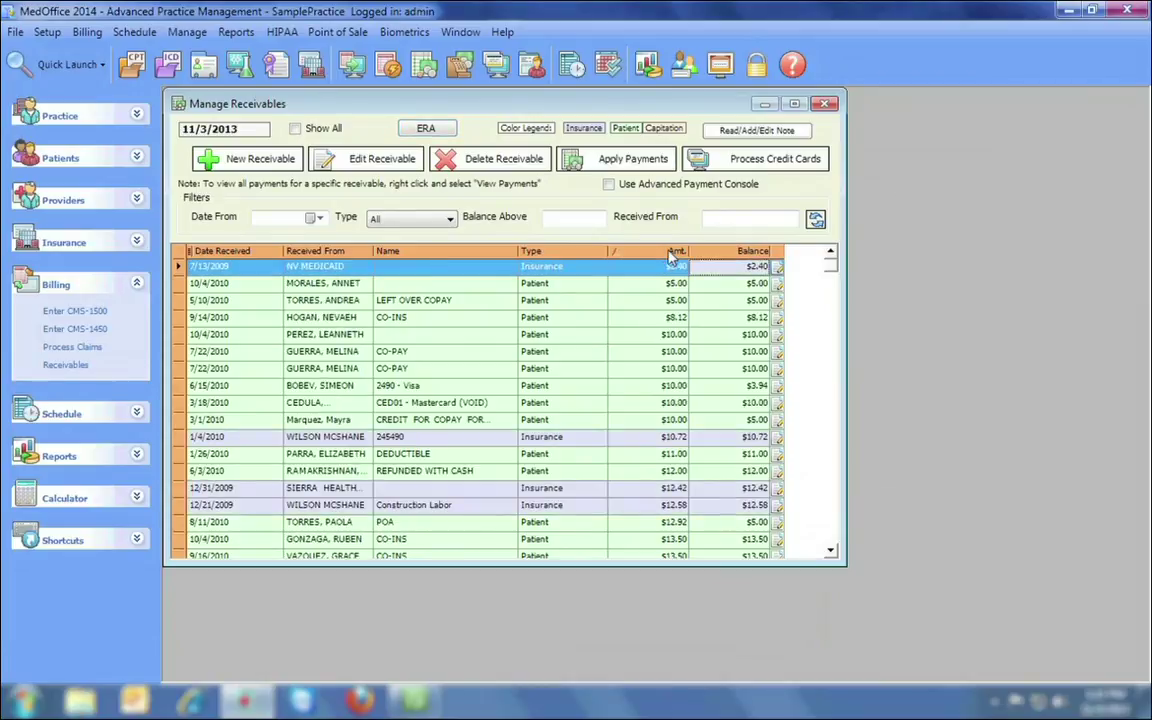
pyautogui.click(672, 252)
pyautogui.moveTo(832, 270); pyautogui.dragTo(828, 322)
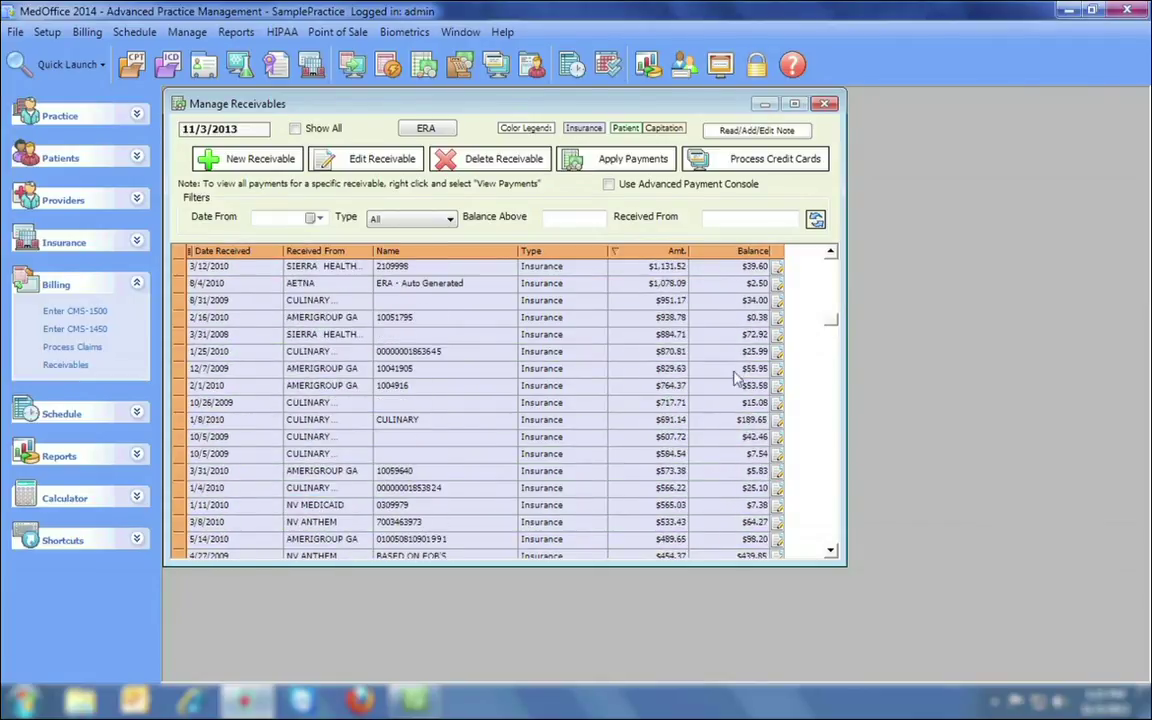
# Delete the AETNA 8/4/2010 ERA receivable with its payments and close Manage Receivables.
pyautogui.click(484, 289)
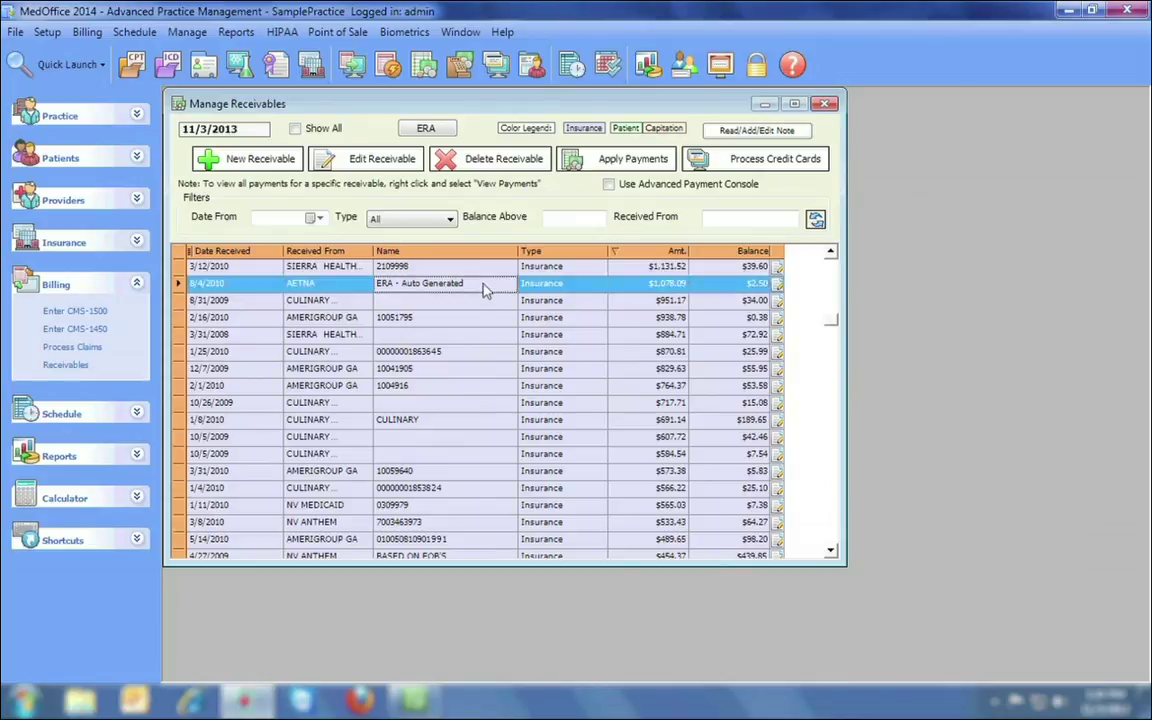
pyautogui.click(478, 160)
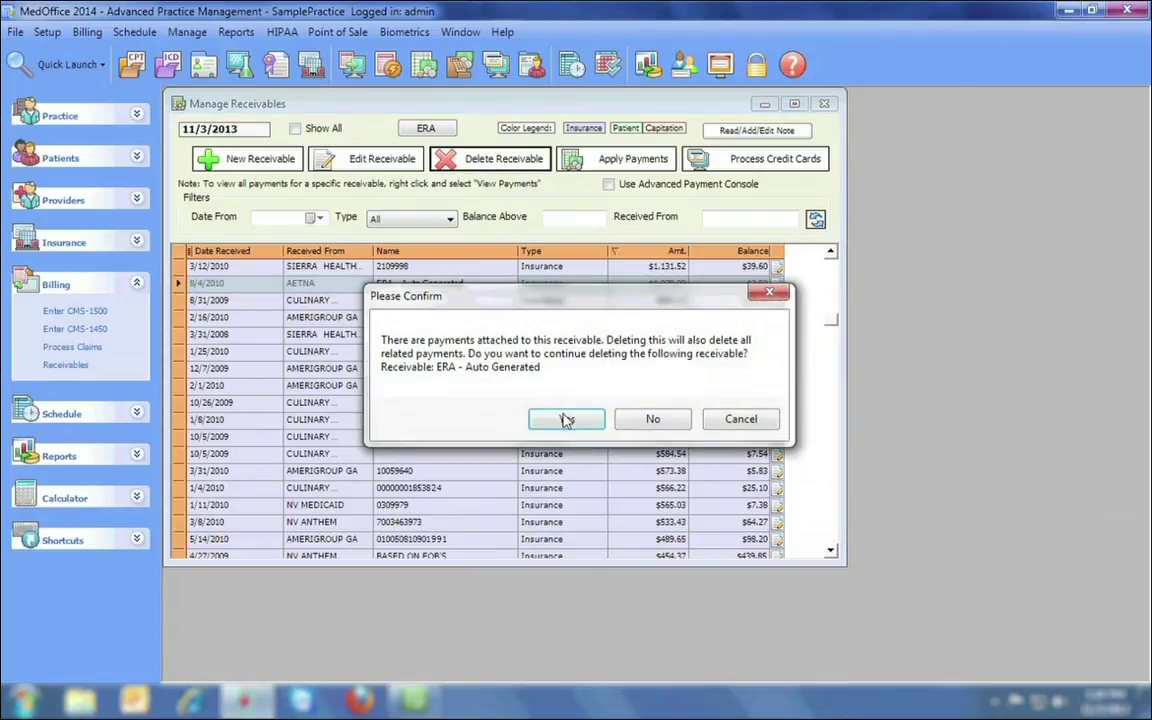
pyautogui.click(566, 419)
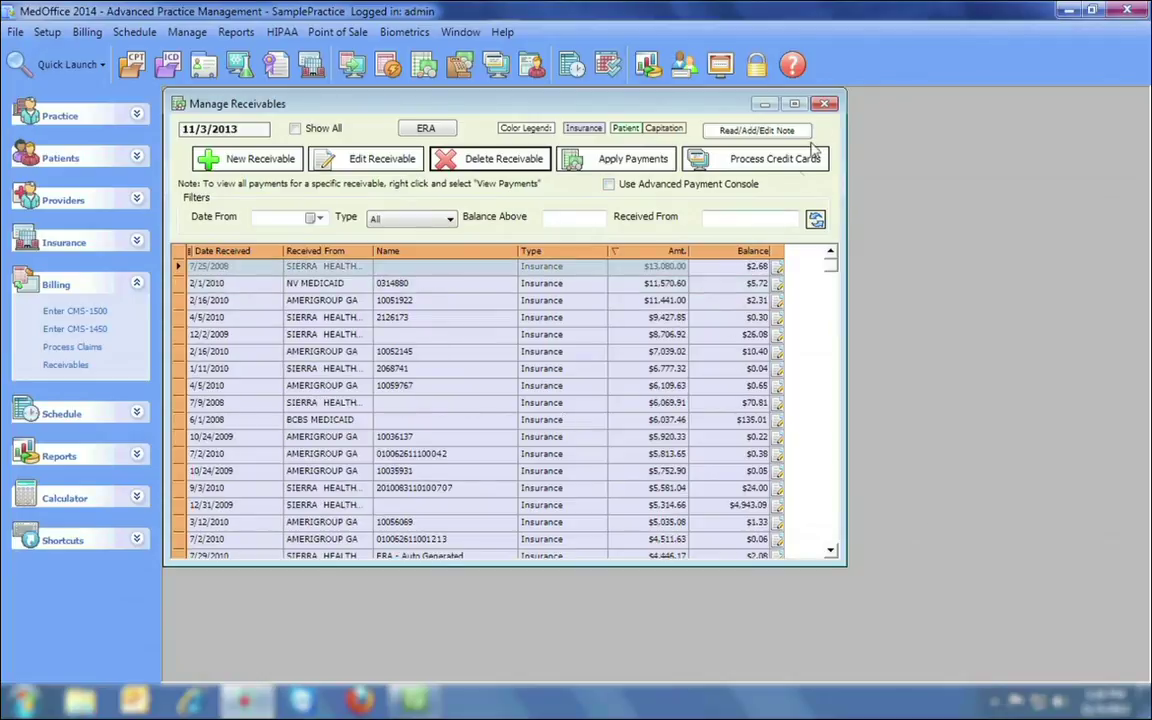
pyautogui.click(826, 106)
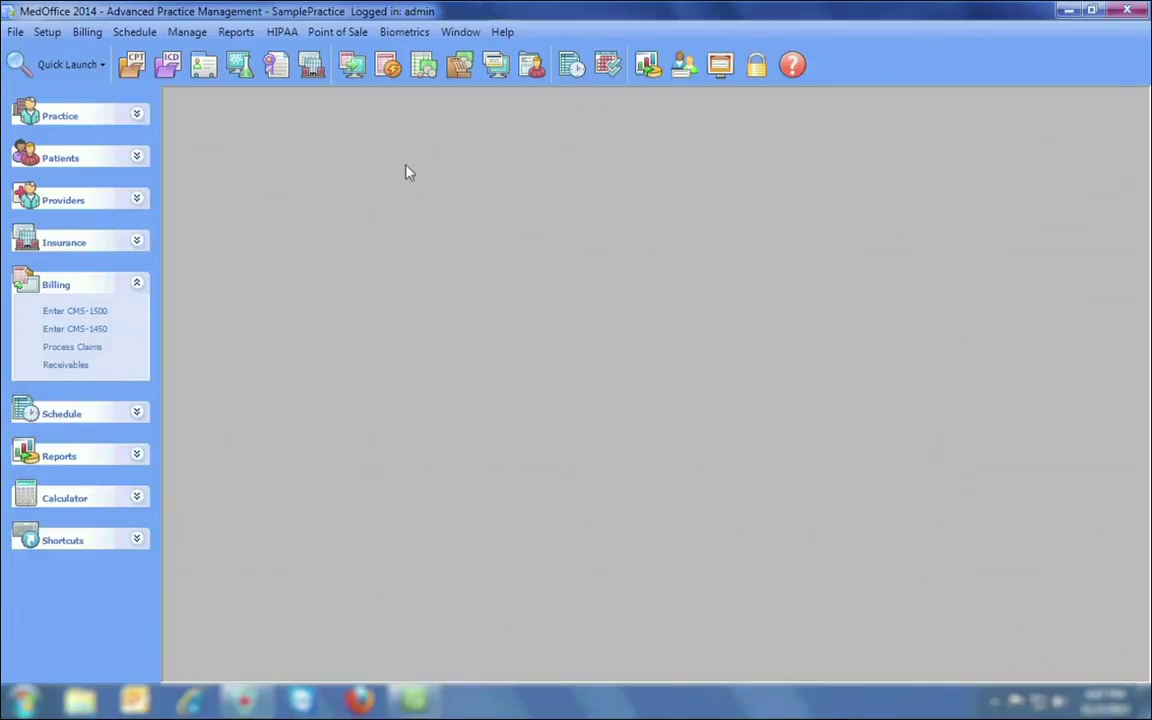
# Create and save a statement group named 'October' billing 10/01/2013 to 10/31/2013.
pyautogui.click(388, 64)
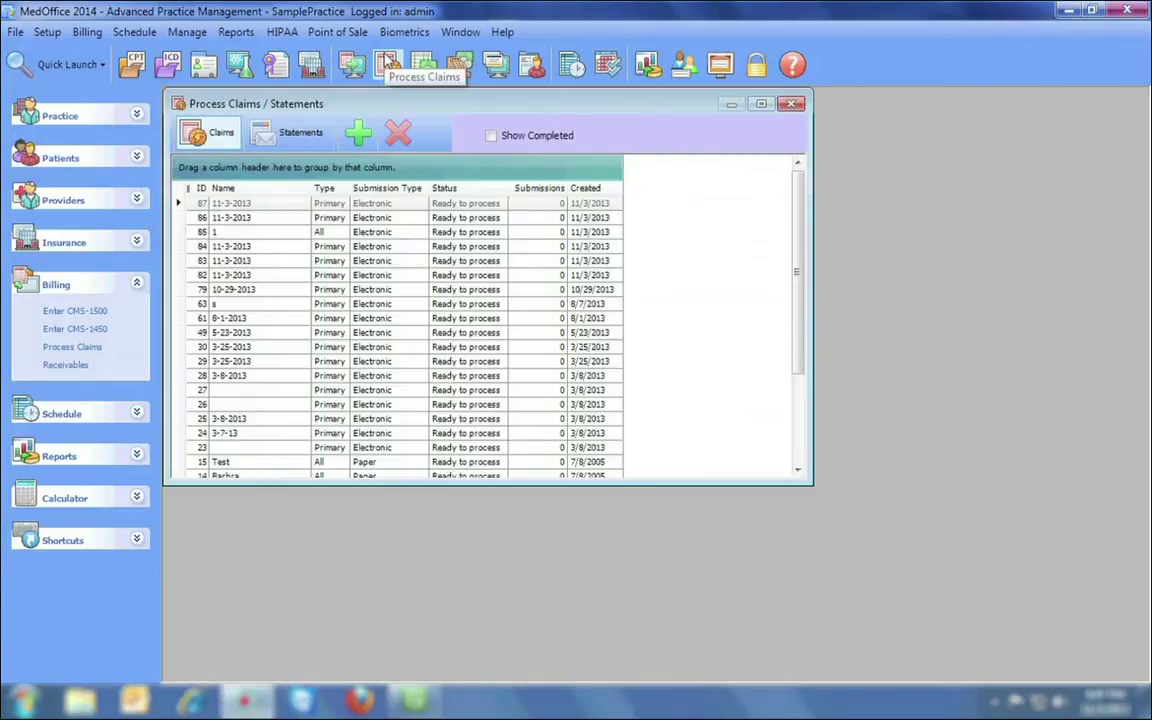
pyautogui.click(290, 132)
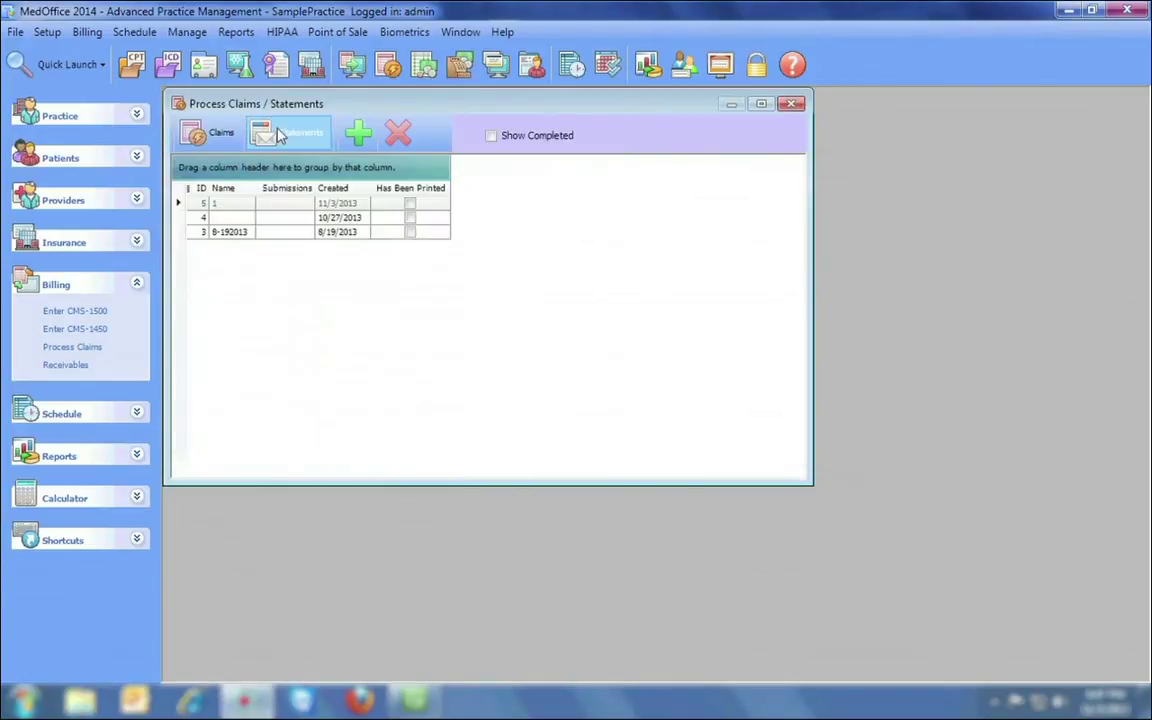
pyautogui.click(357, 134)
pyautogui.write('October')
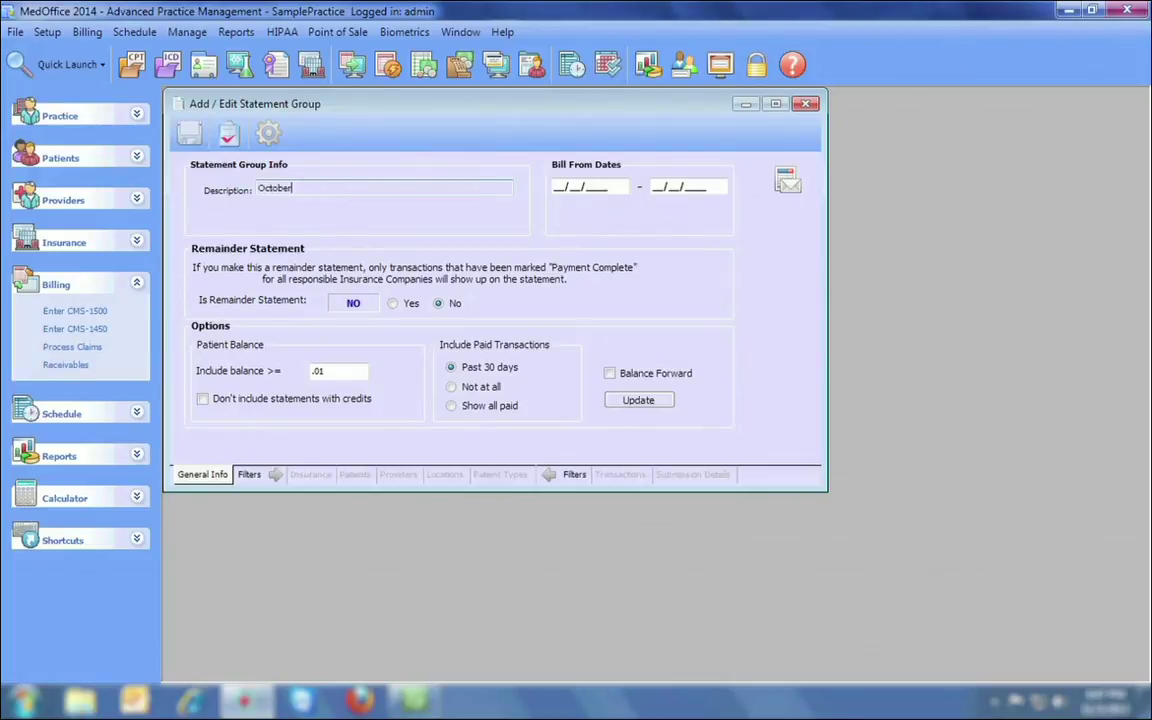
pyautogui.press('Tab')
pyautogui.write('10/01/2013')
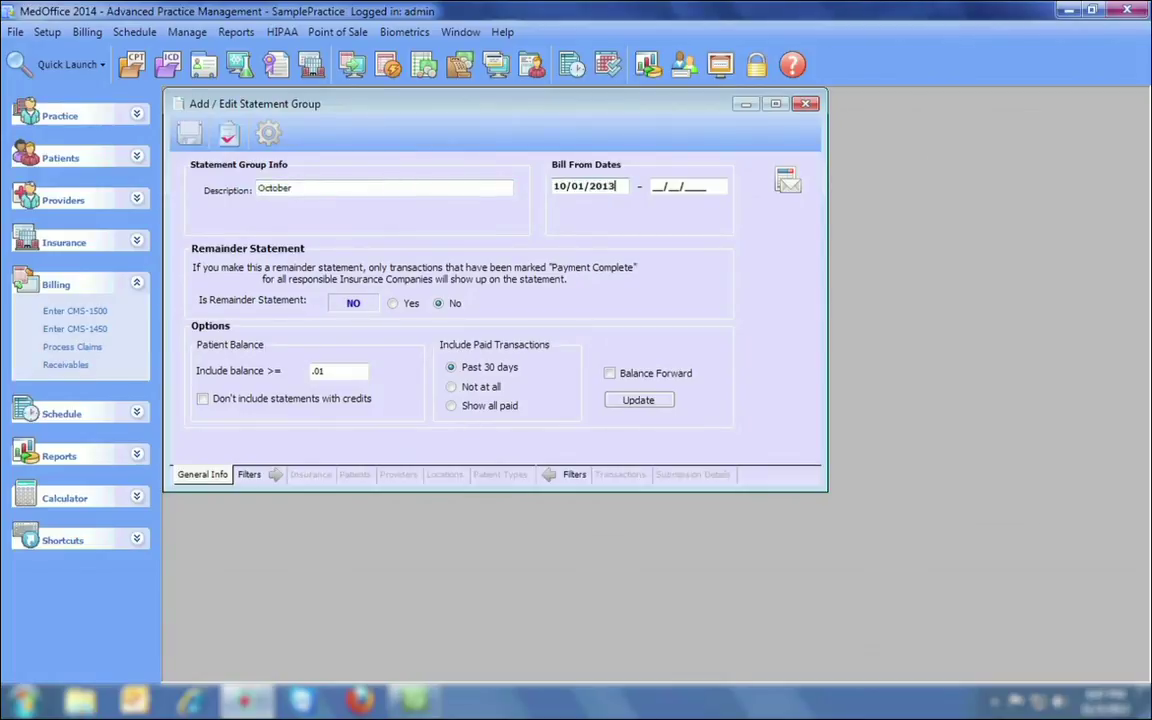
pyautogui.press('Tab')
pyautogui.write('10/31/2013')
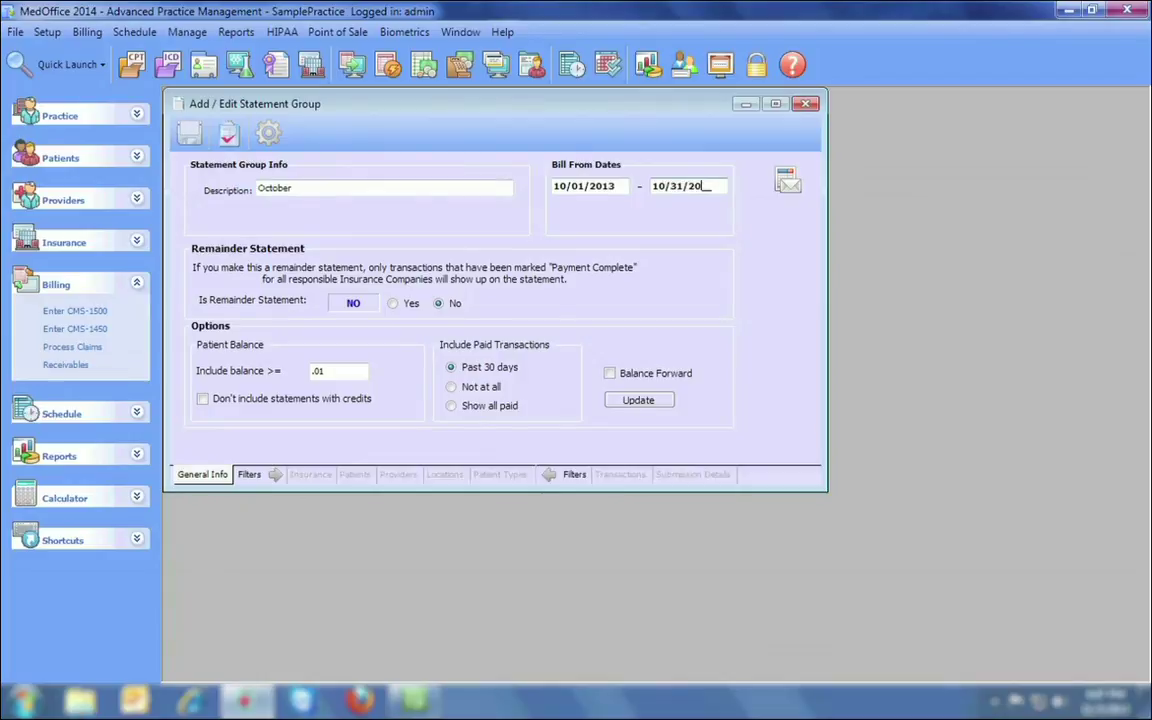
pyautogui.click(199, 140)
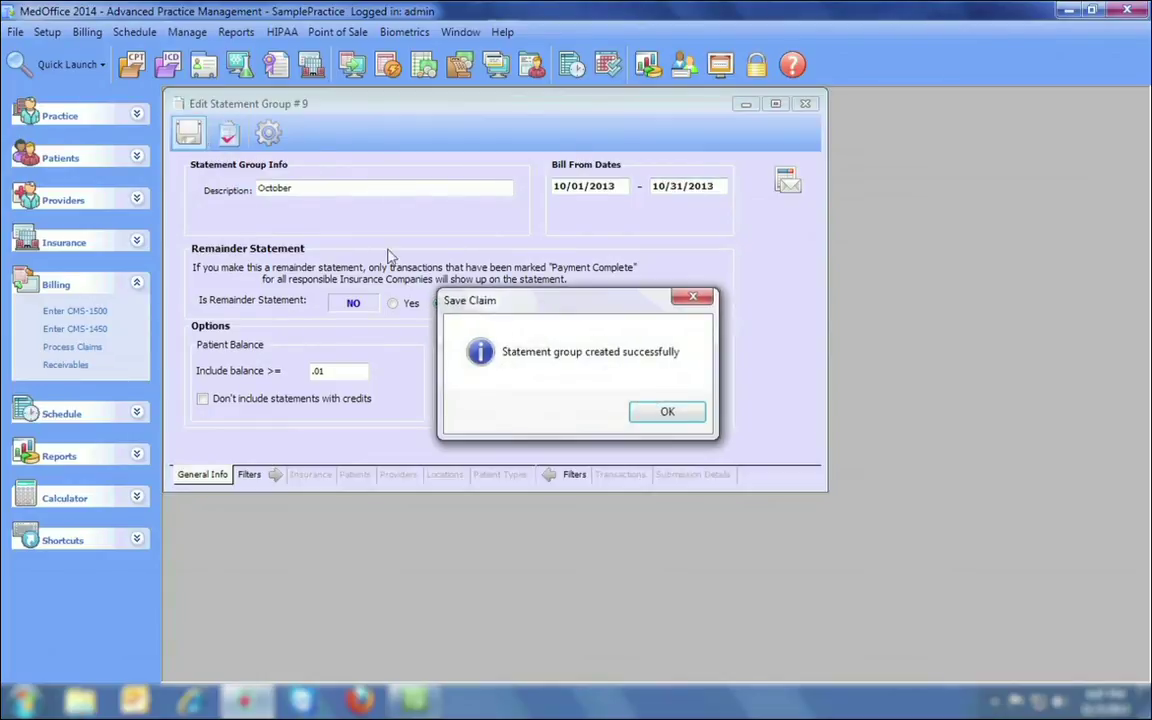
pyautogui.click(666, 413)
# Find the group's matching transactions, yielding 328 totalling $17,118.32.
pyautogui.click(620, 474)
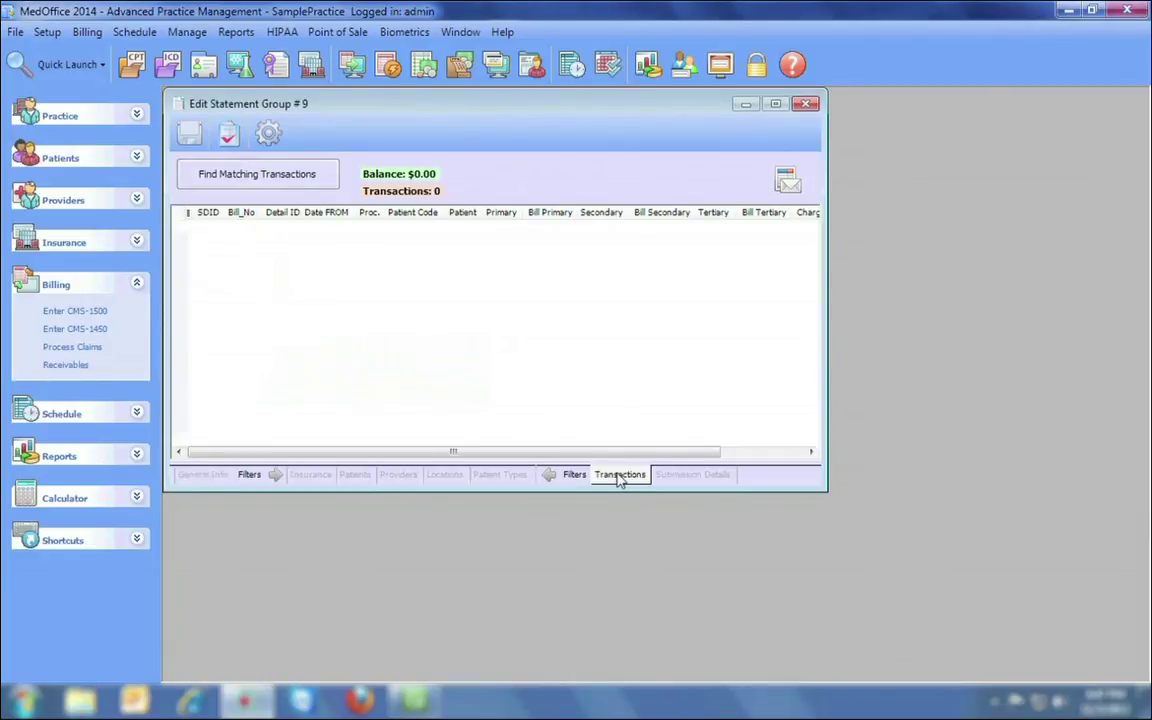
pyautogui.click(262, 187)
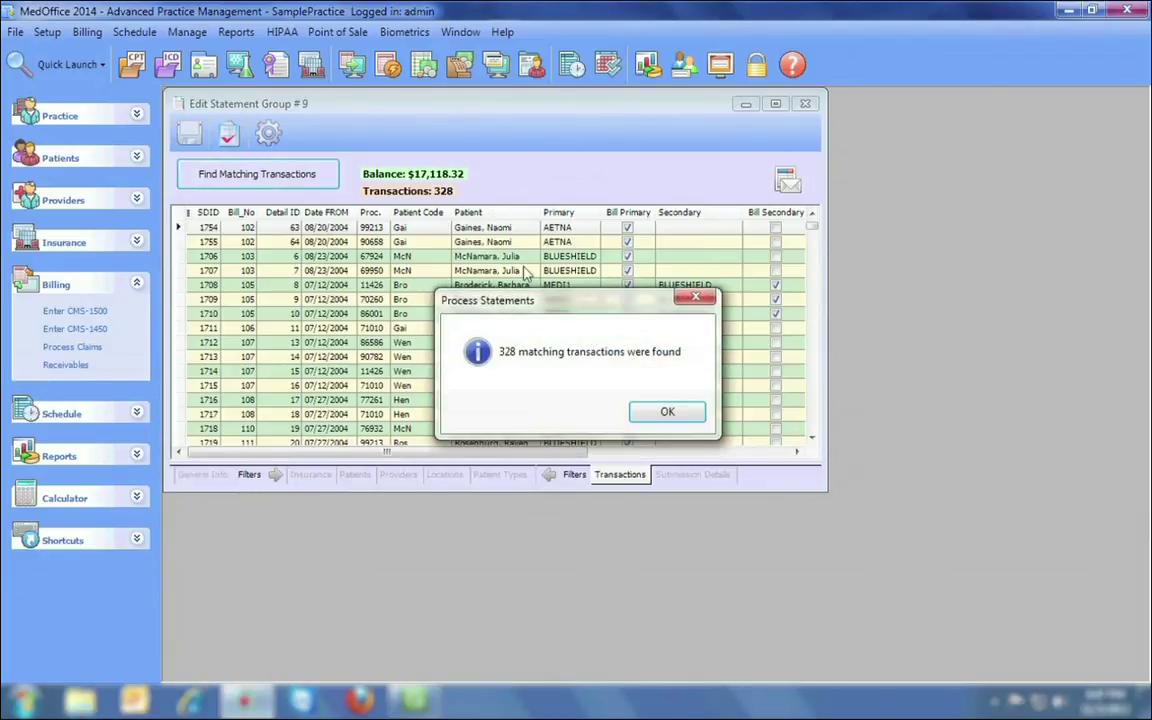
pyautogui.click(664, 411)
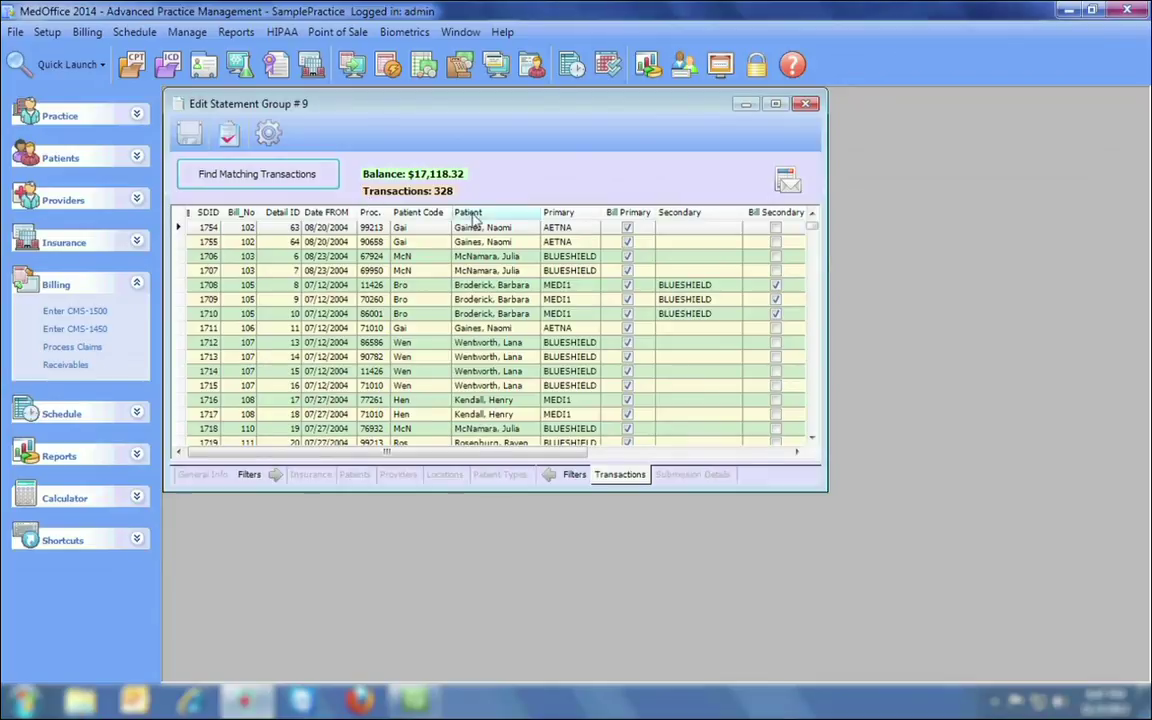
# Generate the statements using the 14-Comprehensive with Credit Card stub format.
pyautogui.click(269, 135)
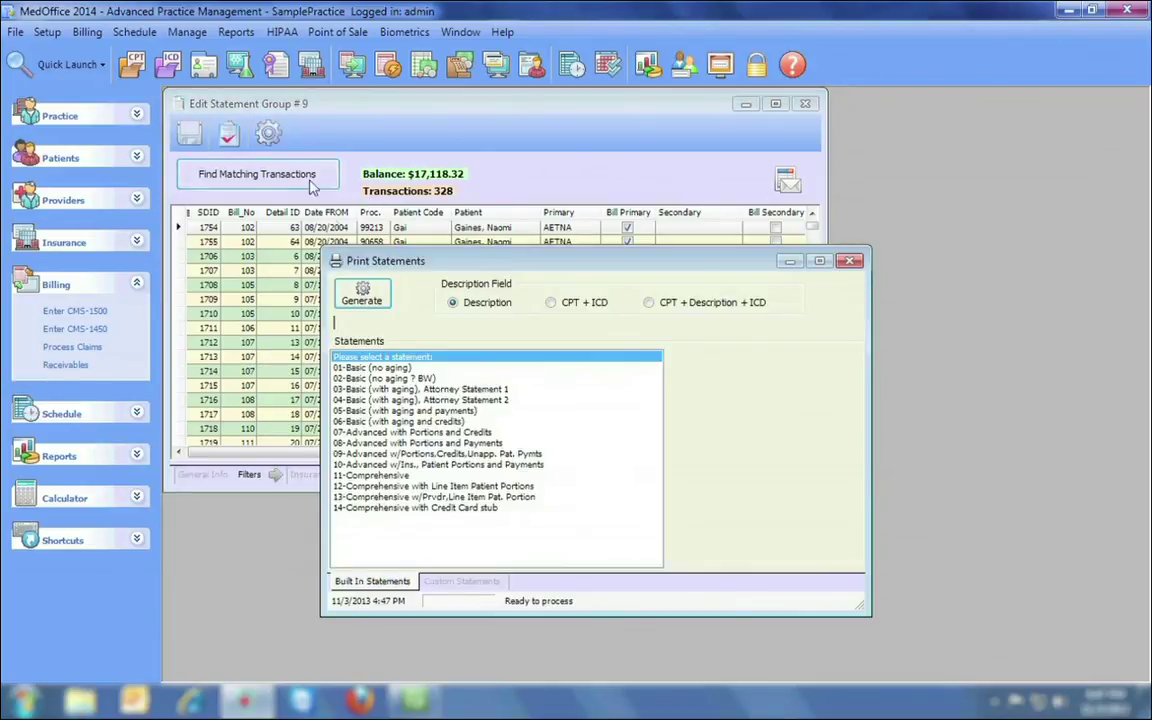
pyautogui.click(461, 581)
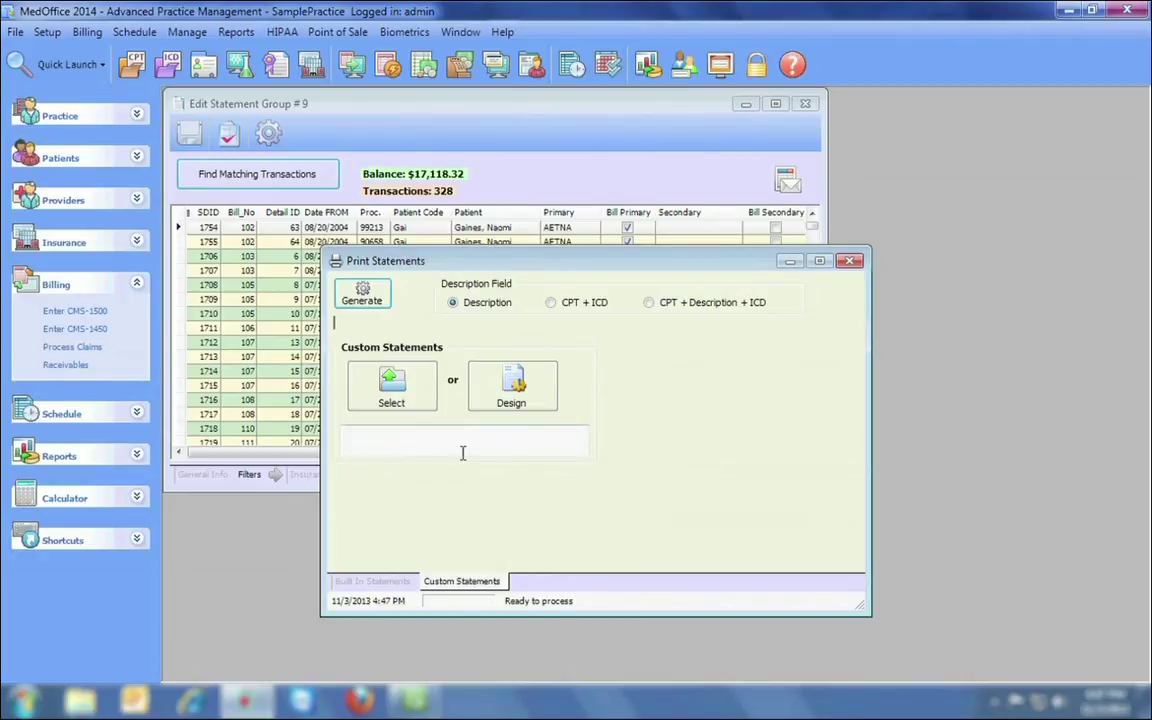
pyautogui.click(388, 584)
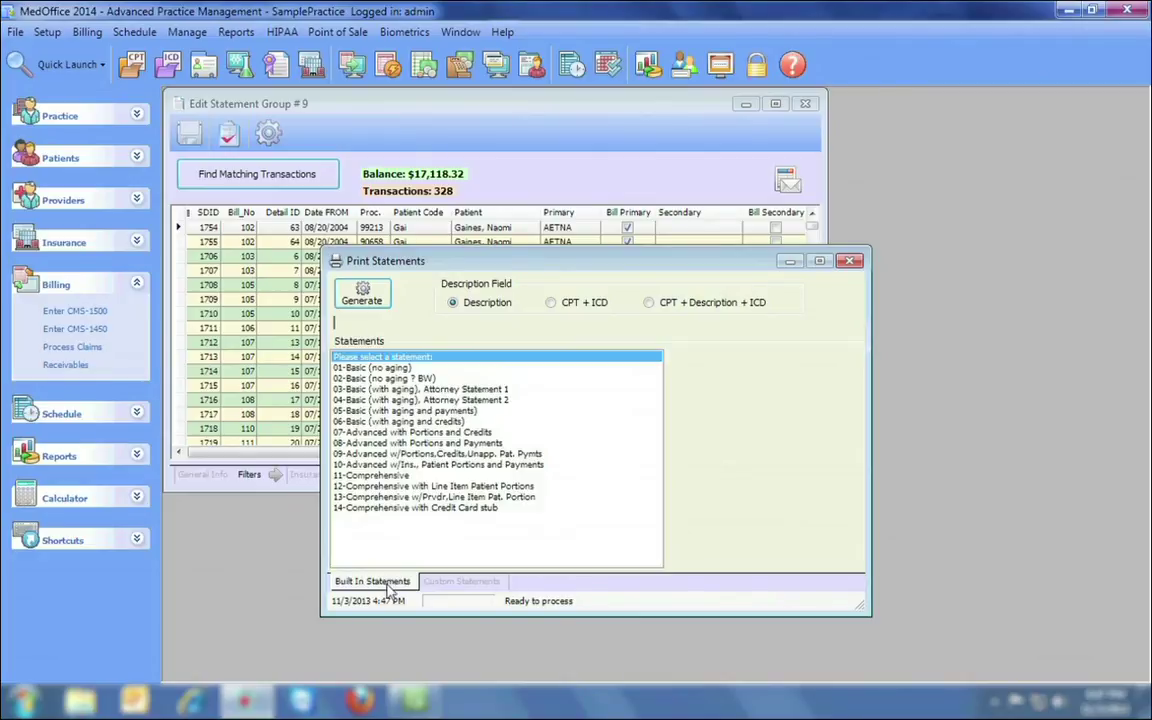
pyautogui.click(420, 508)
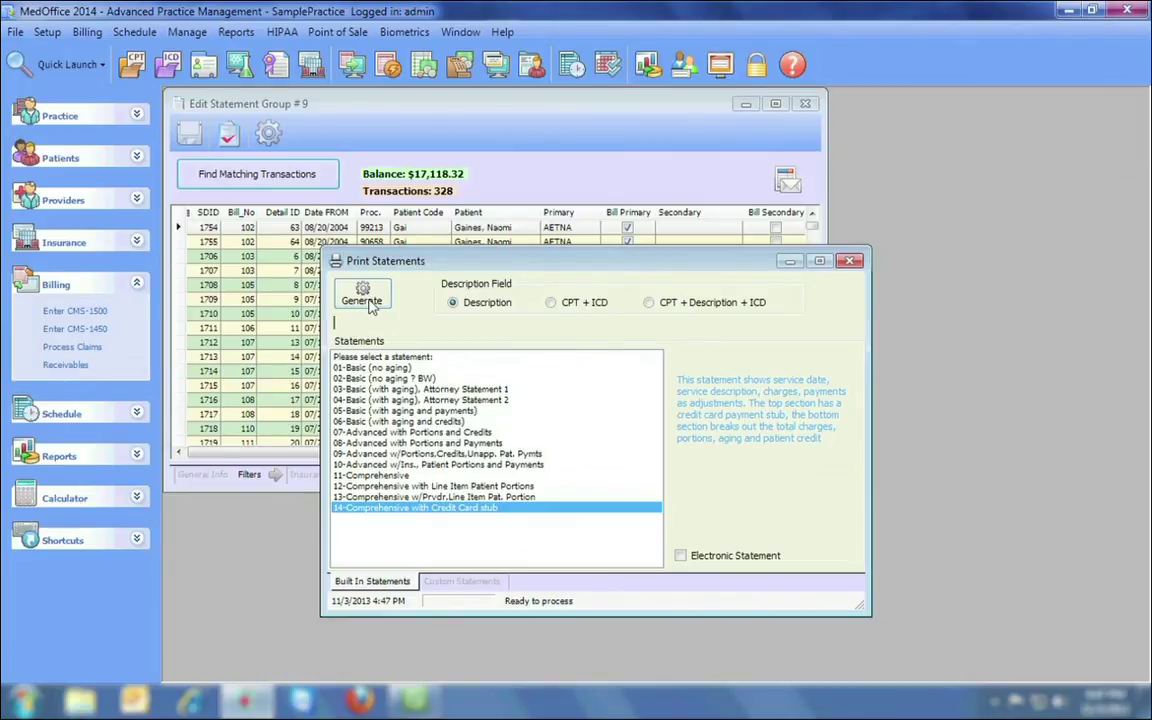
pyautogui.click(368, 304)
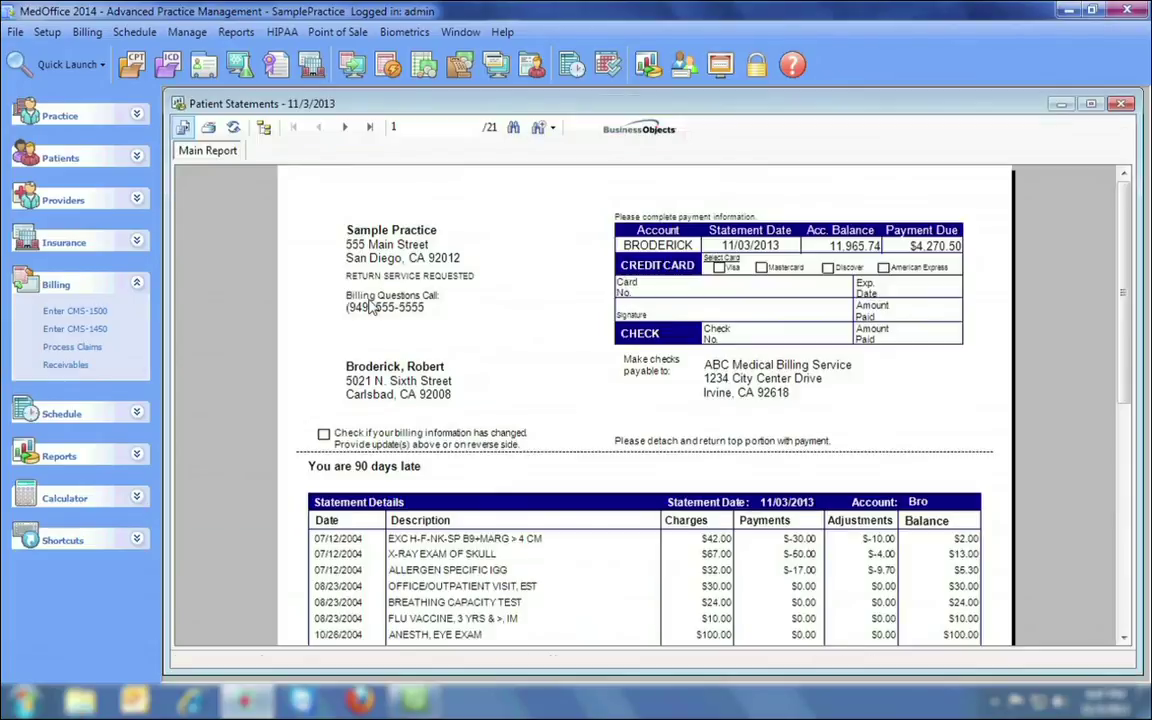
# Page through the 21-page statement preview, then close it and statement group #9.
pyautogui.click(345, 129)
pyautogui.click(345, 129)
pyautogui.click(345, 129)
pyautogui.click(345, 129)
pyautogui.click(345, 129)
pyautogui.click(345, 129)
pyautogui.click(345, 129)
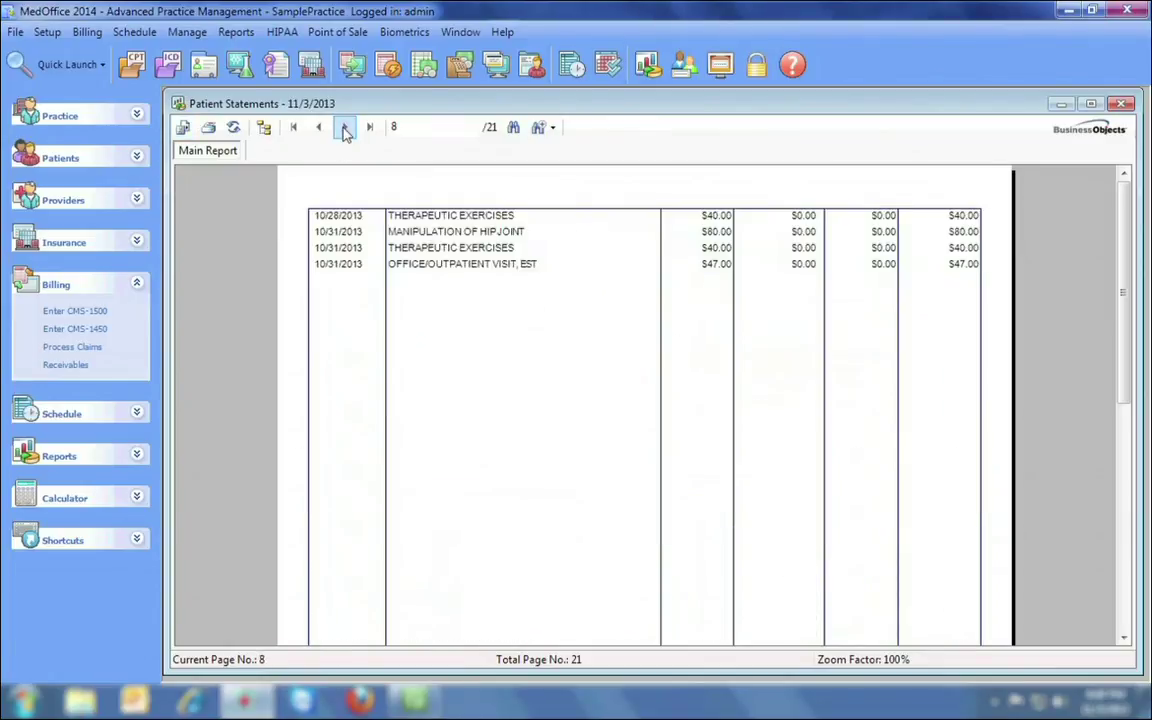
pyautogui.click(345, 129)
pyautogui.click(345, 129)
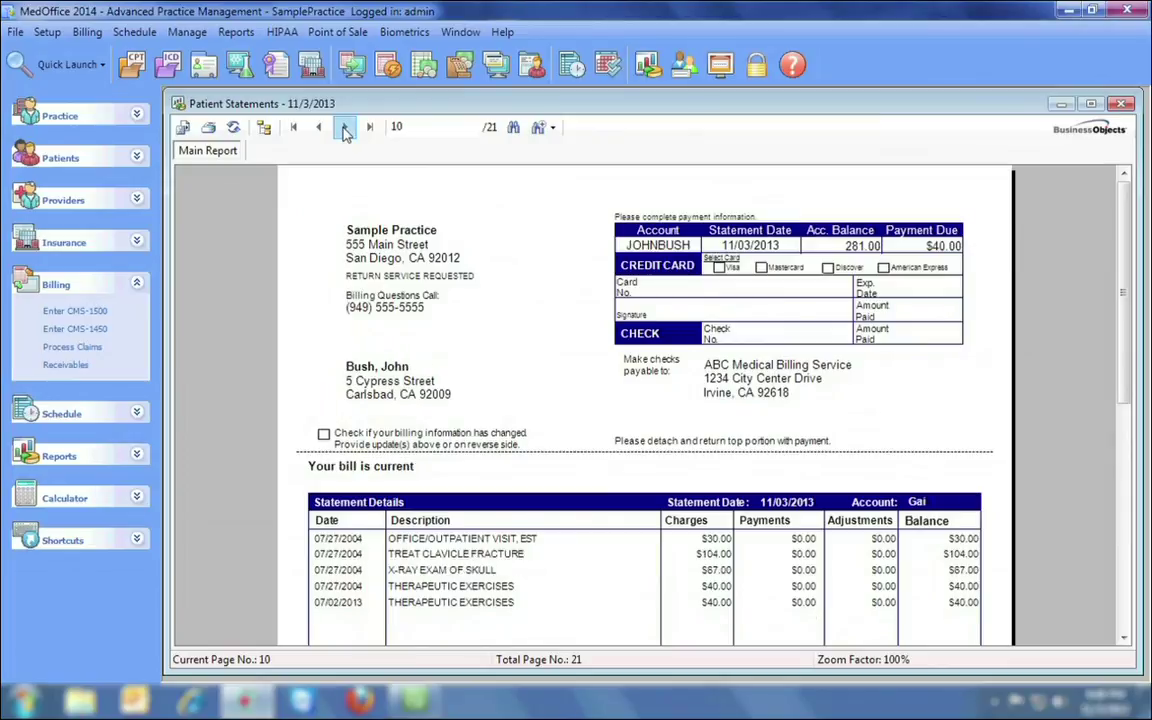
pyautogui.click(345, 129)
pyautogui.click(345, 129)
pyautogui.click(345, 129)
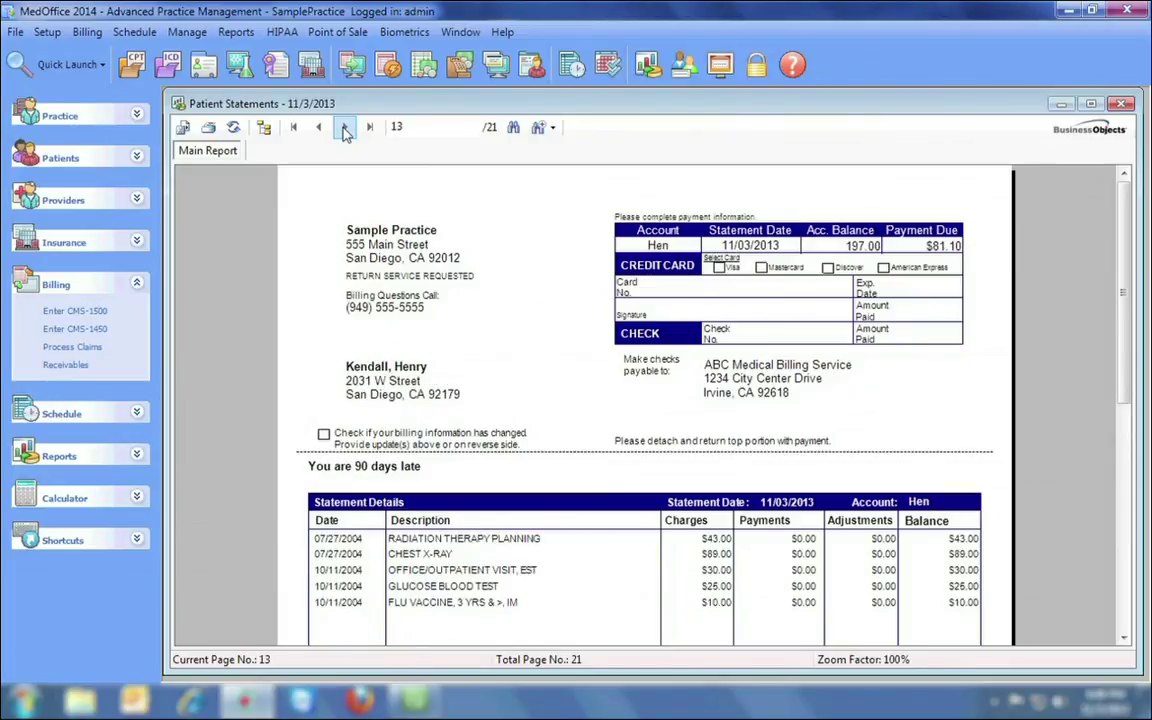
pyautogui.click(345, 129)
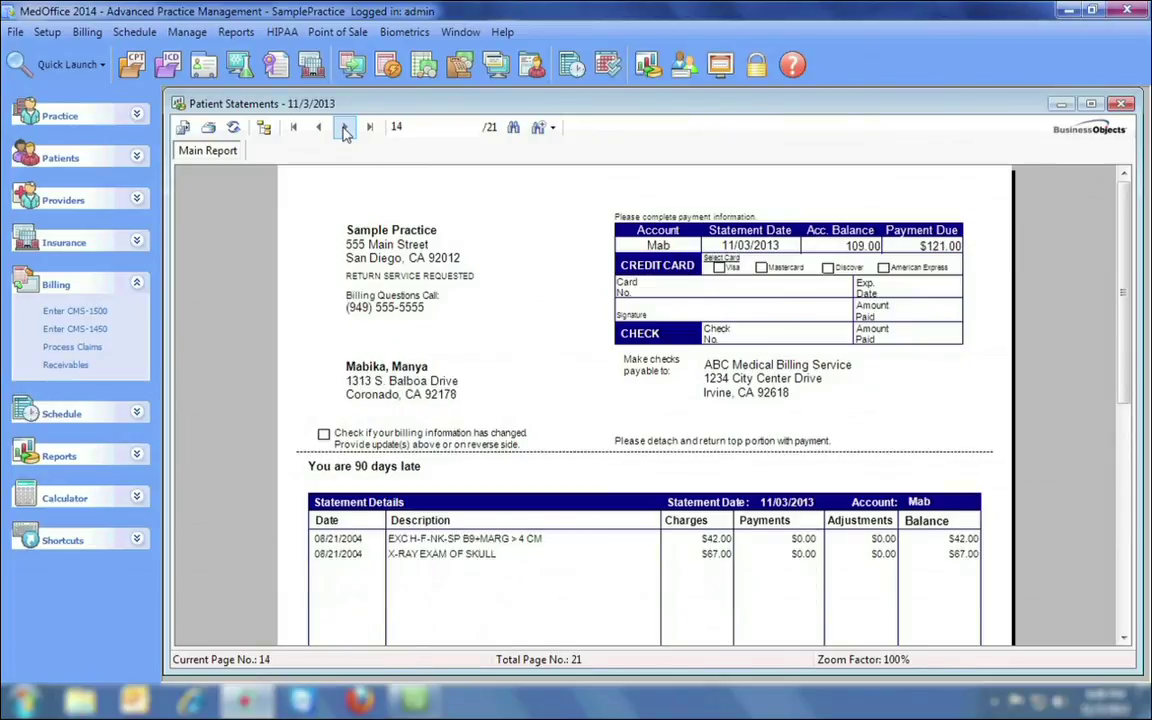
pyautogui.click(1121, 104)
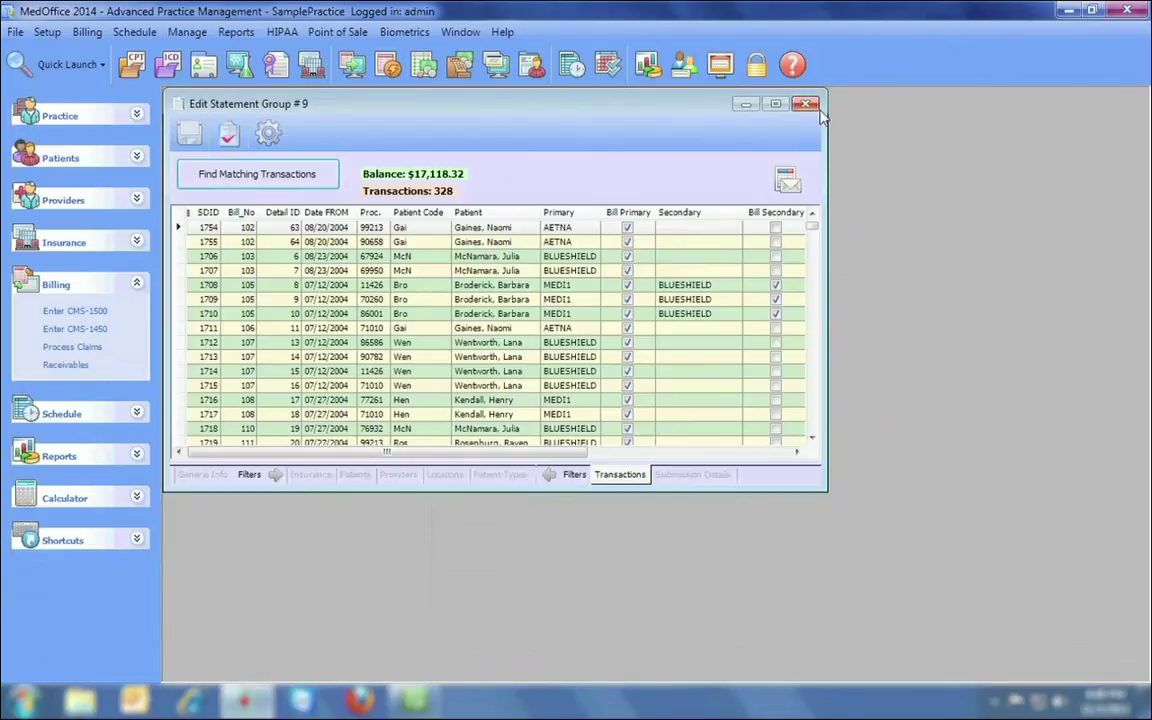
pyautogui.click(806, 104)
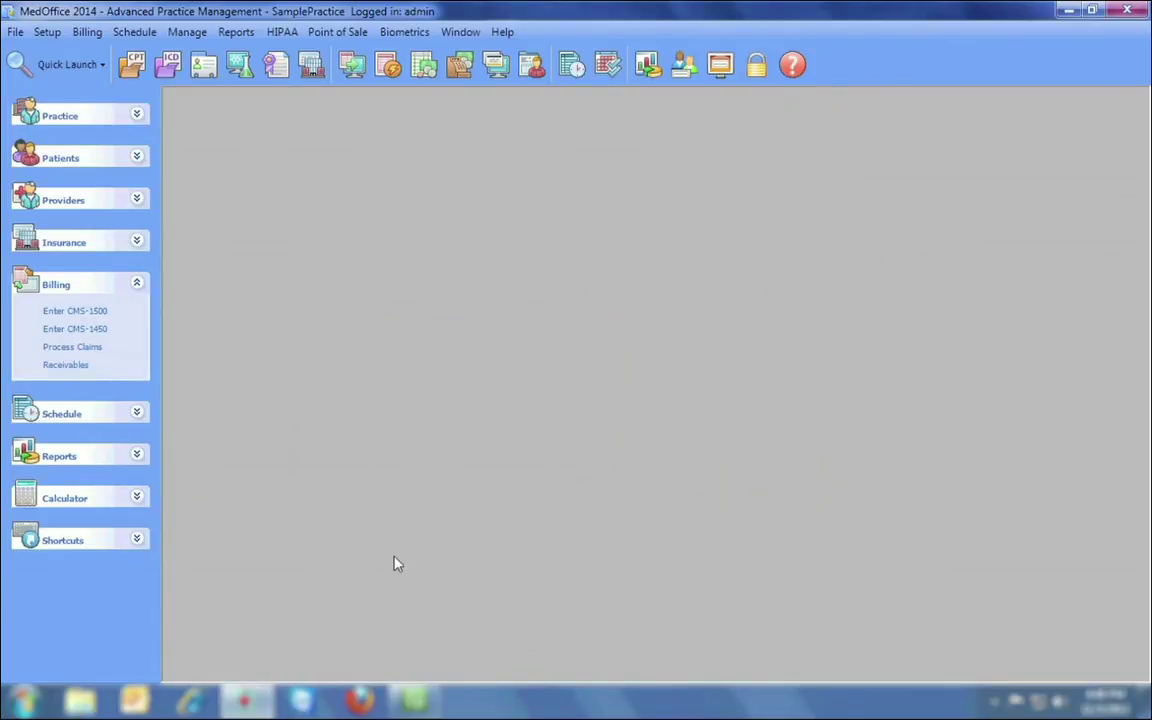
# Open claimtek.com maximized and scroll its Sampler Package page to the included items.
pyautogui.click(190, 700)
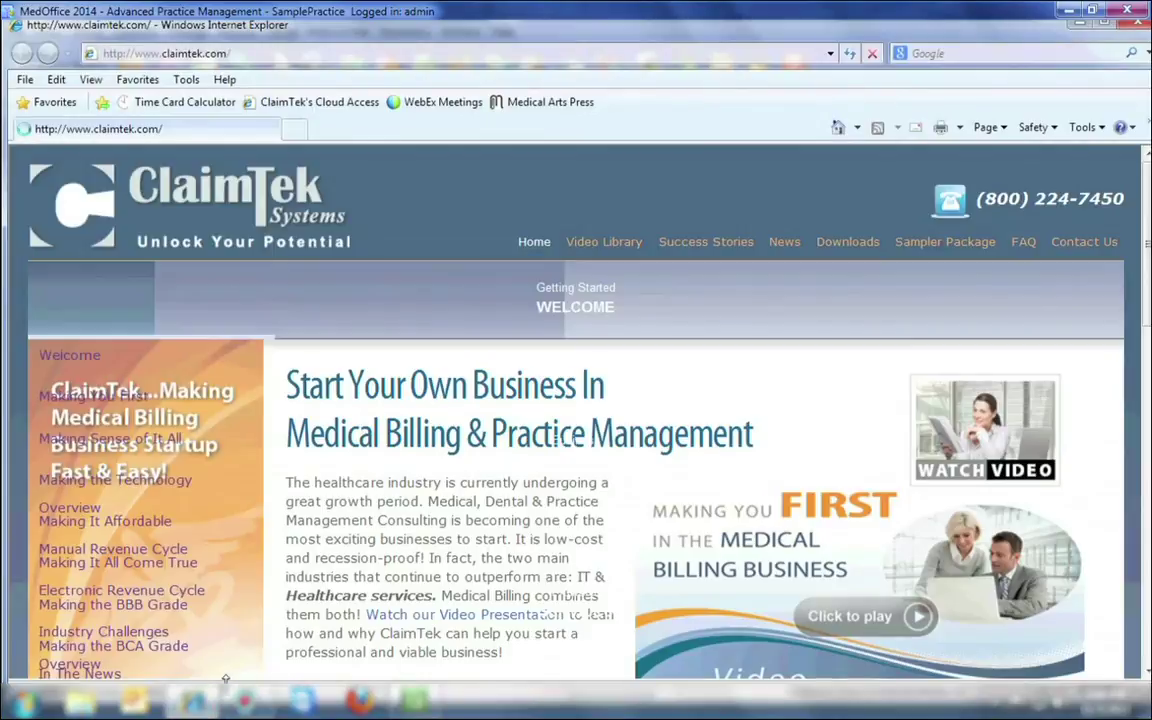
pyautogui.doubleClick(643, 30)
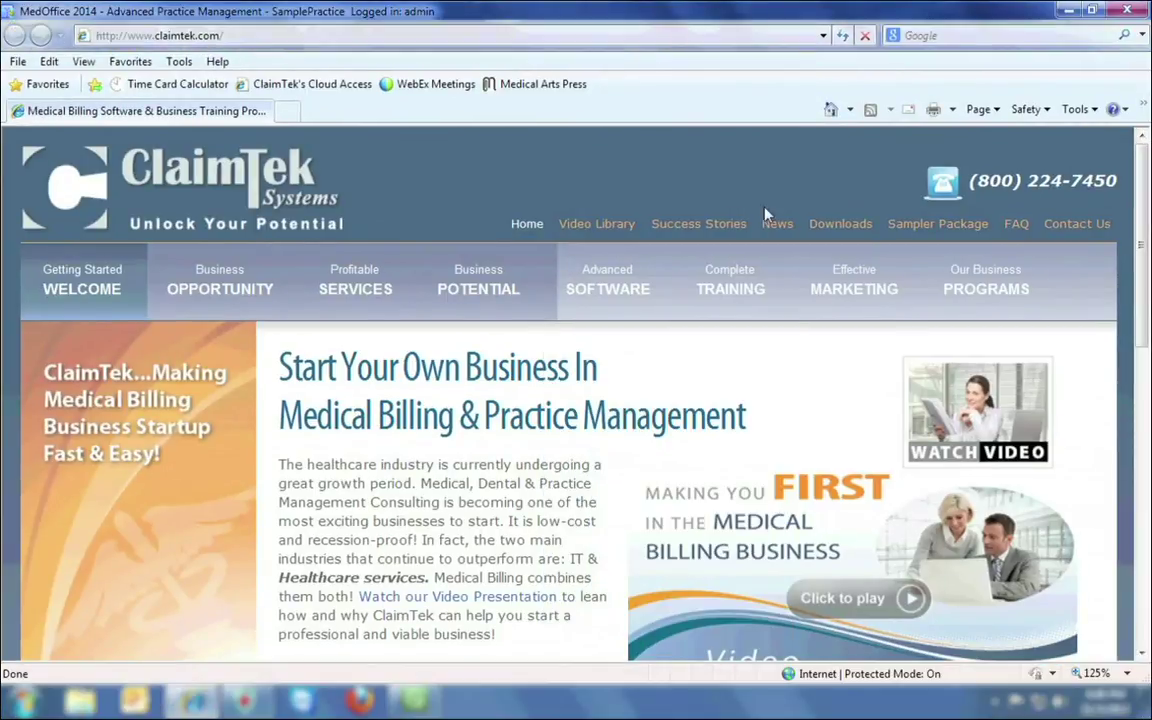
pyautogui.click(905, 228)
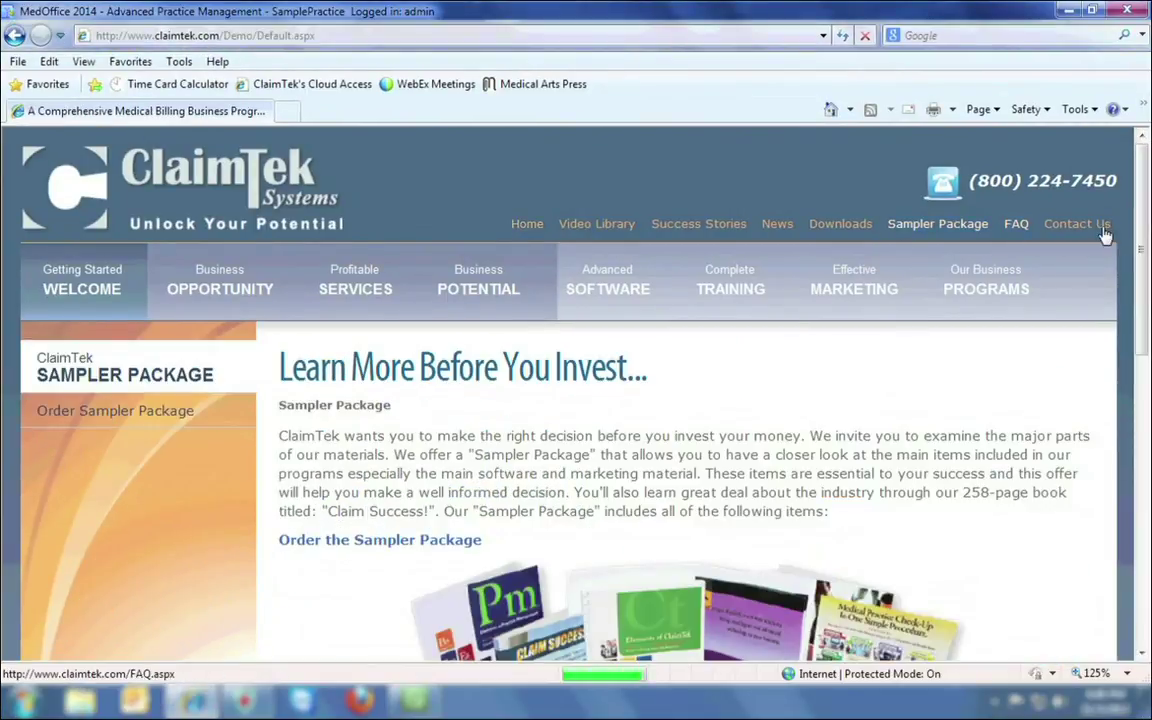
pyautogui.moveTo(1145, 204); pyautogui.dragTo(1148, 365)
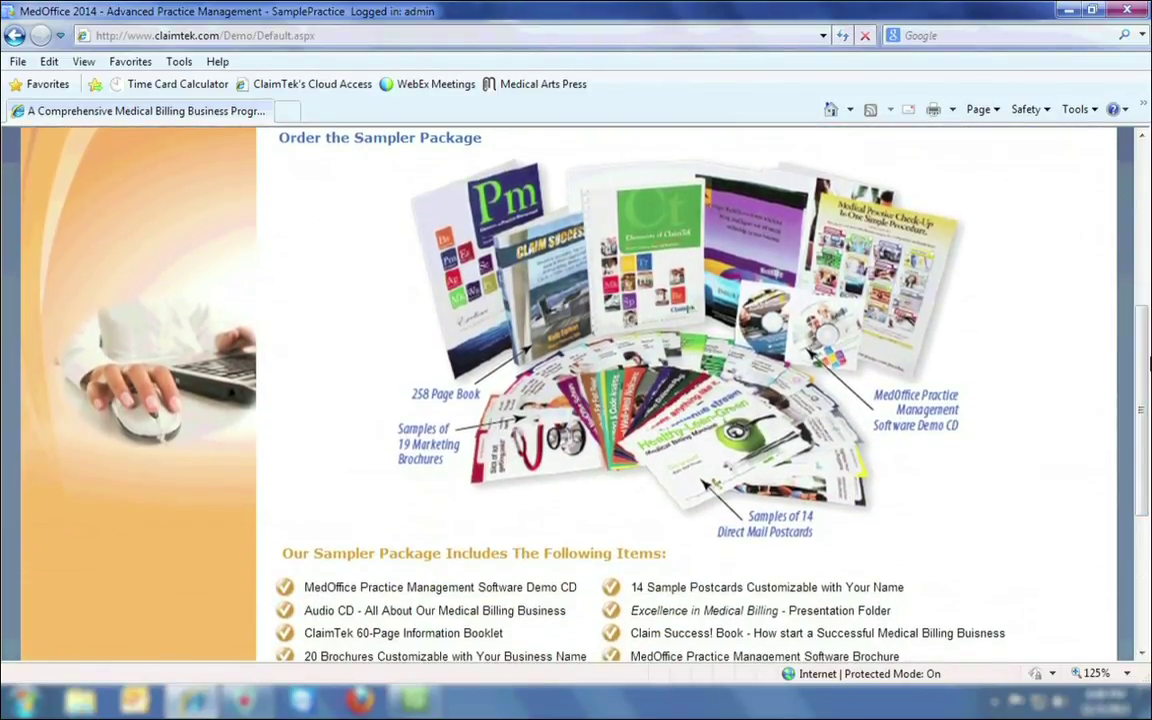